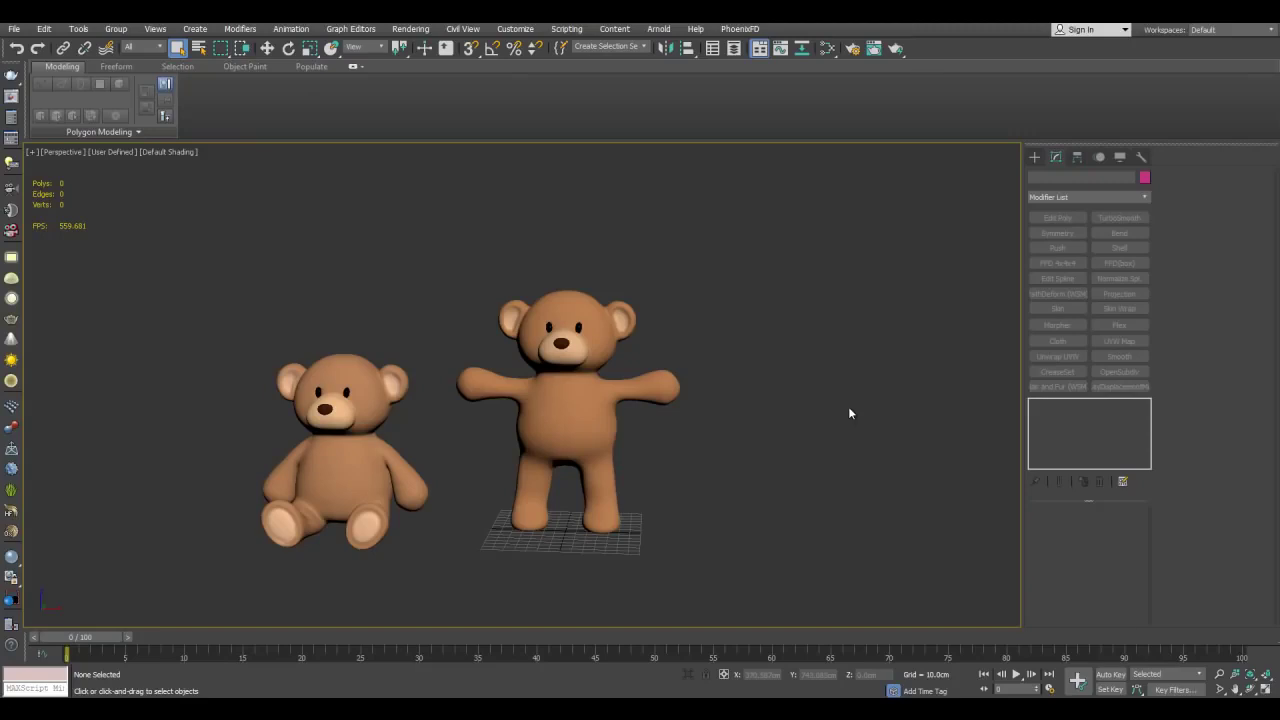
# Examine the standing bear's mesh edges and its separate body, eyes and nose objects.
pyautogui.scroll(4, 815, 415)
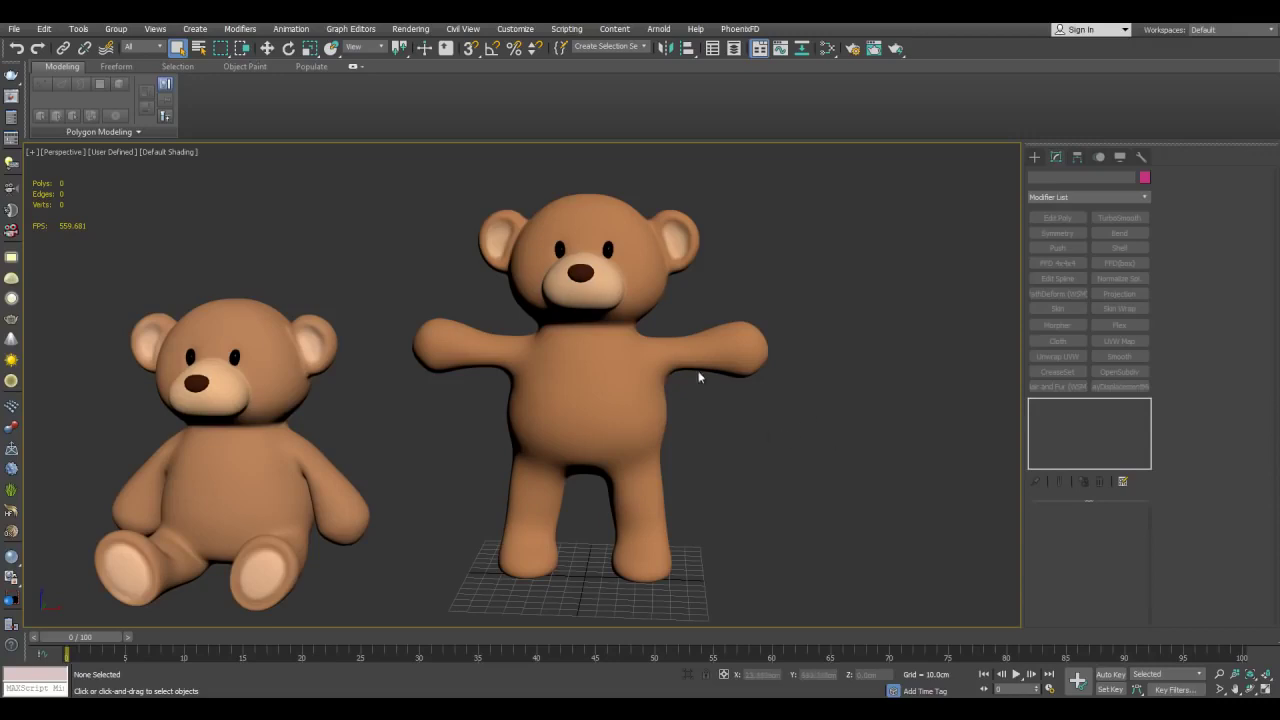
pyautogui.moveTo(829, 393); pyautogui.dragTo(856, 355, button='middle')
pyautogui.press('F4')
pyautogui.click(755, 350)
pyautogui.scroll(4, 837, 313)
pyautogui.moveTo(863, 283); pyautogui.dragTo(820, 377, button='middle')
pyautogui.scroll(-2, 820, 377)
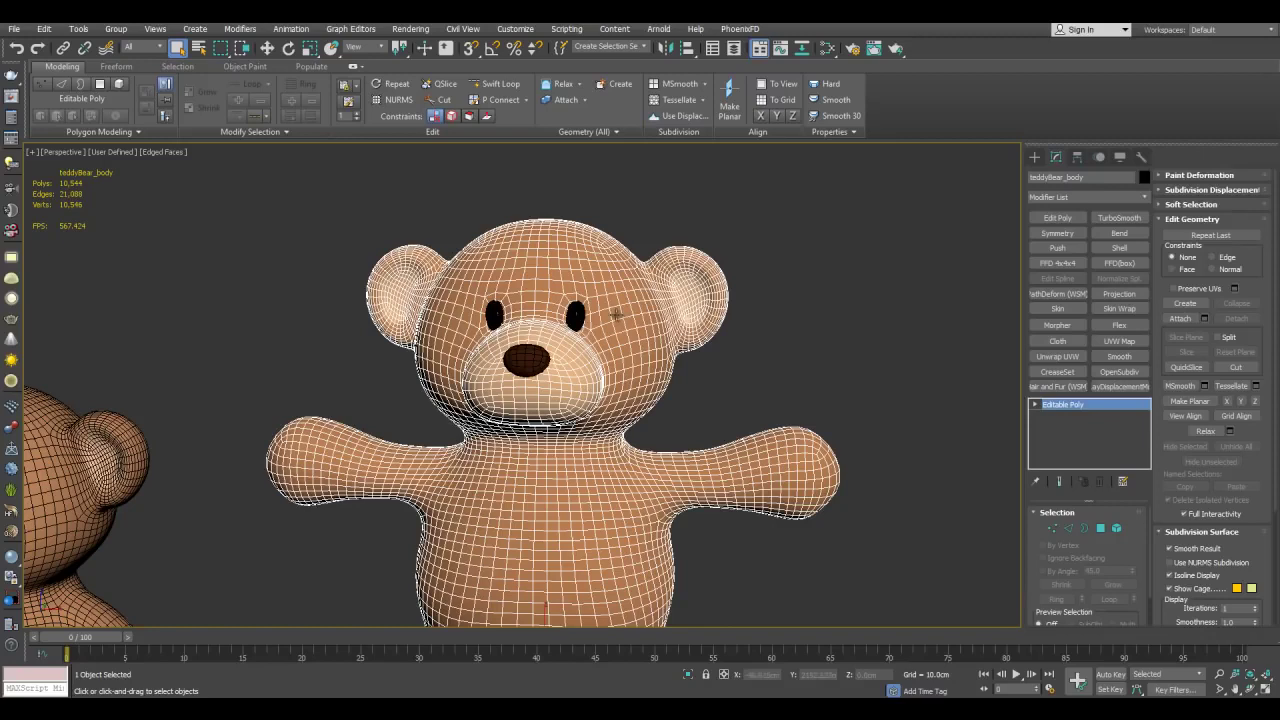
pyautogui.click(582, 316)
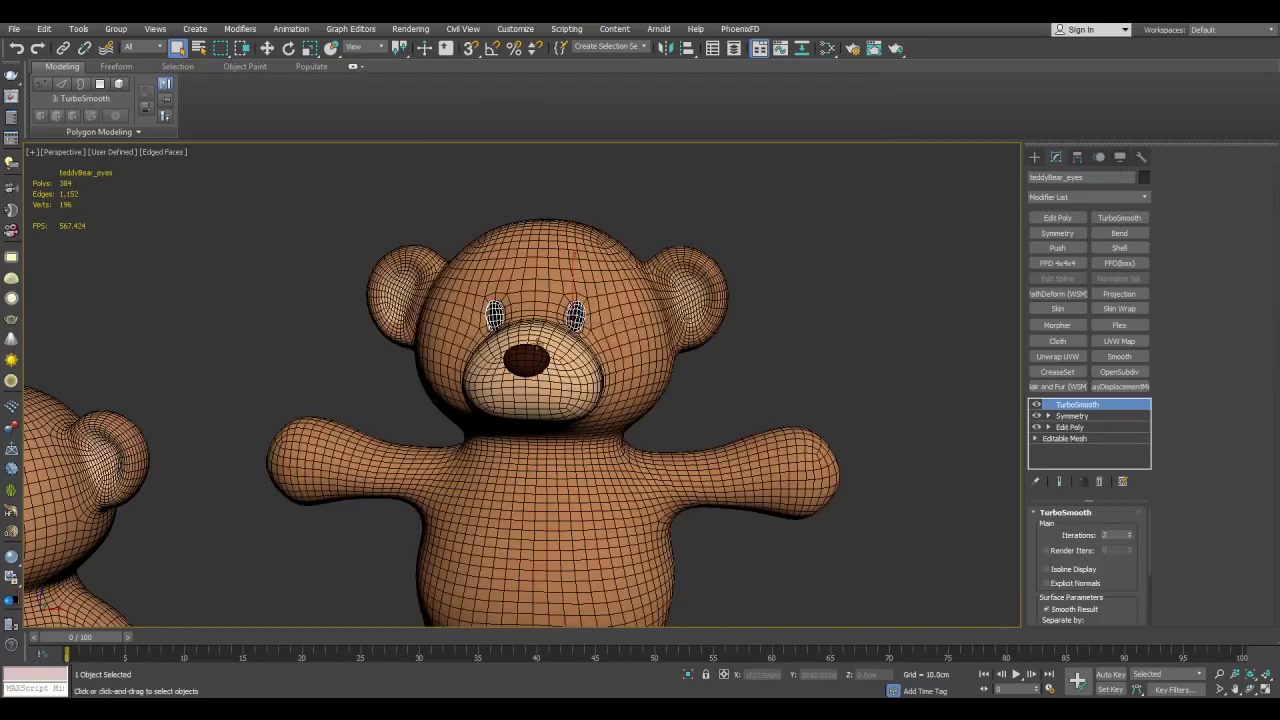
pyautogui.click(537, 345)
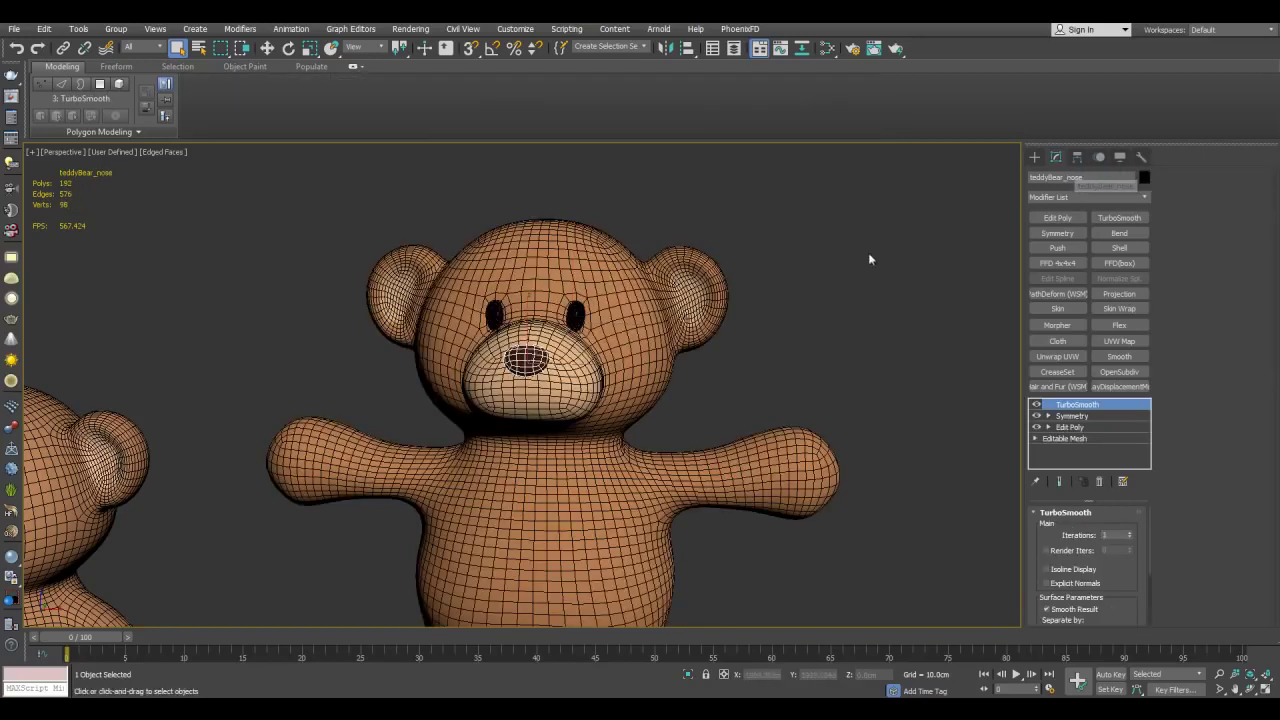
pyautogui.moveTo(472, 371); pyautogui.dragTo(650, 282, button='middle')
pyautogui.scroll(-3, 650, 282)
pyautogui.moveTo(456, 329); pyautogui.dragTo(578, 206, button='middle')
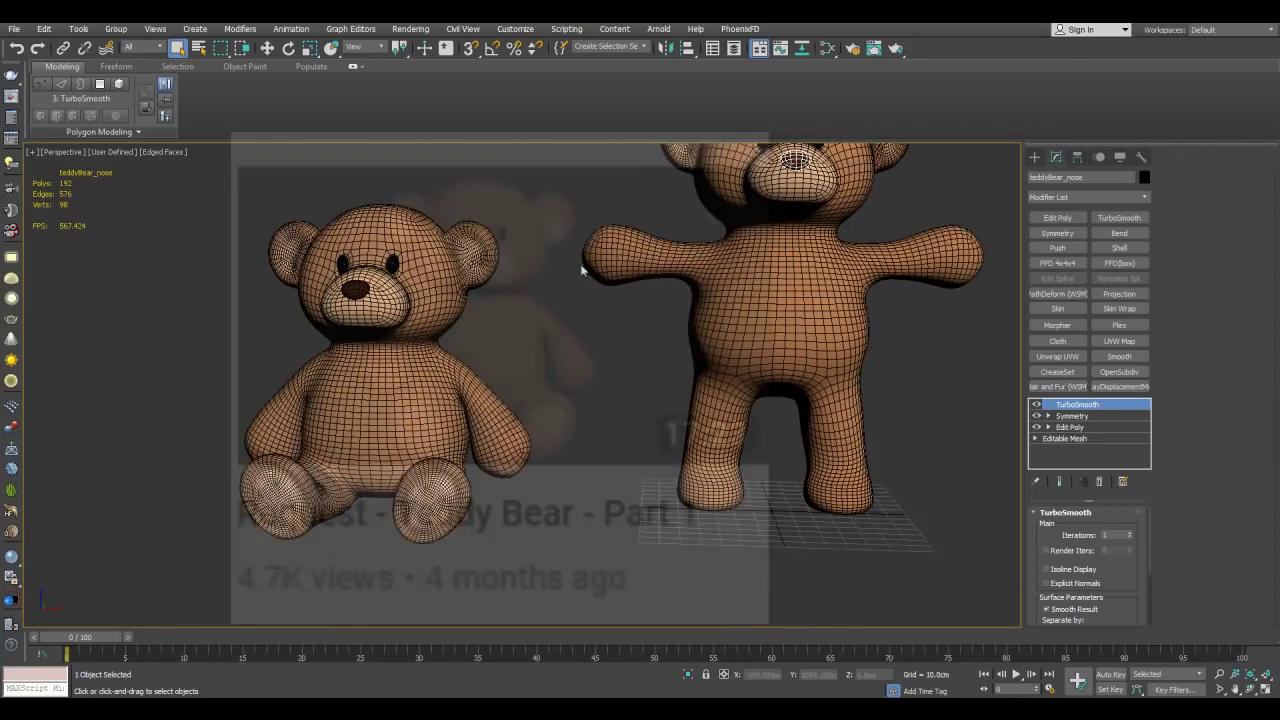
# Select the sitting bear's body and compare its pose with the standing bear in shaded display.
pyautogui.click(569, 331)
pyautogui.moveTo(569, 331); pyautogui.dragTo(640, 370, button='middle')
pyautogui.click(574, 367)
pyautogui.keyDown('alt'); pyautogui.moveTo(790, 380); pyautogui.dragTo(705, 380, button='middle'); pyautogui.keyUp('alt')
pyautogui.press('F4')
pyautogui.scroll(-3, 640, 370)
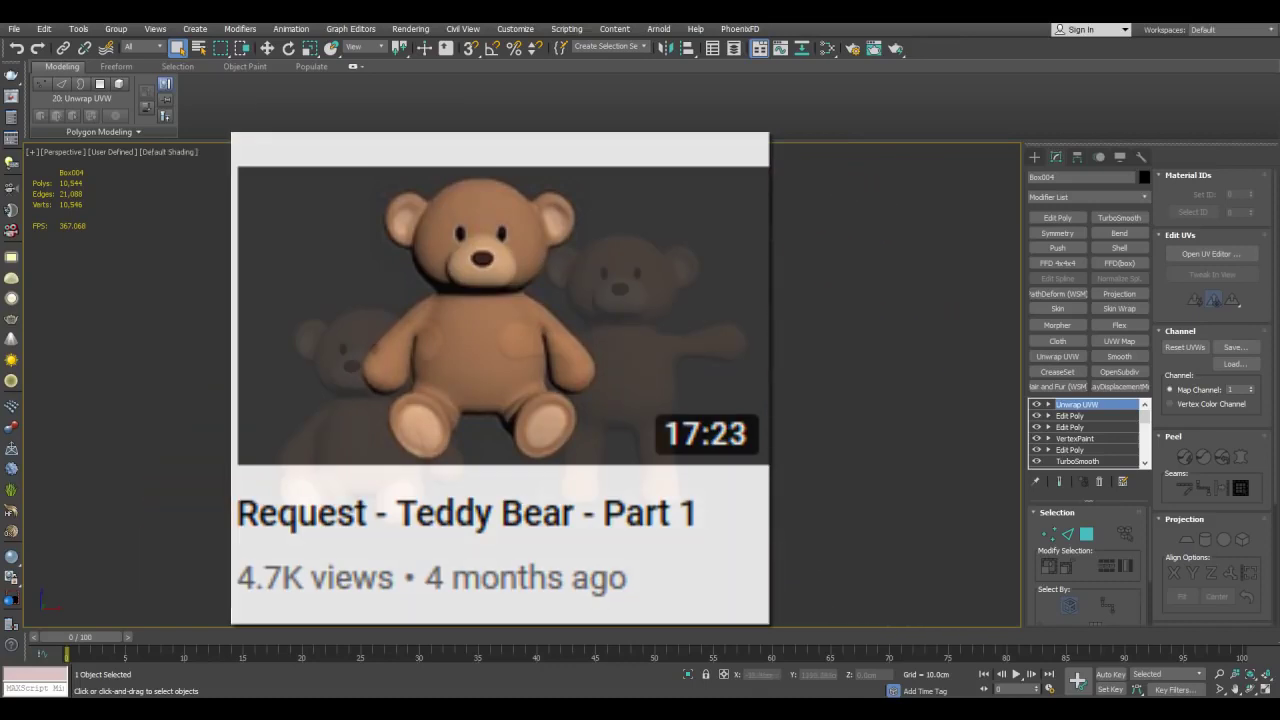
pyautogui.moveTo(612, 346); pyautogui.dragTo(626, 340, button='middle')
pyautogui.scroll(3, 576, 381)
pyautogui.keyDown('alt'); pyautogui.moveTo(576, 381); pyautogui.dragTo(687, 369, button='middle'); pyautogui.keyUp('alt')
pyautogui.keyDown('alt'); pyautogui.moveTo(822, 374); pyautogui.dragTo(802, 327, button='middle'); pyautogui.keyUp('alt')
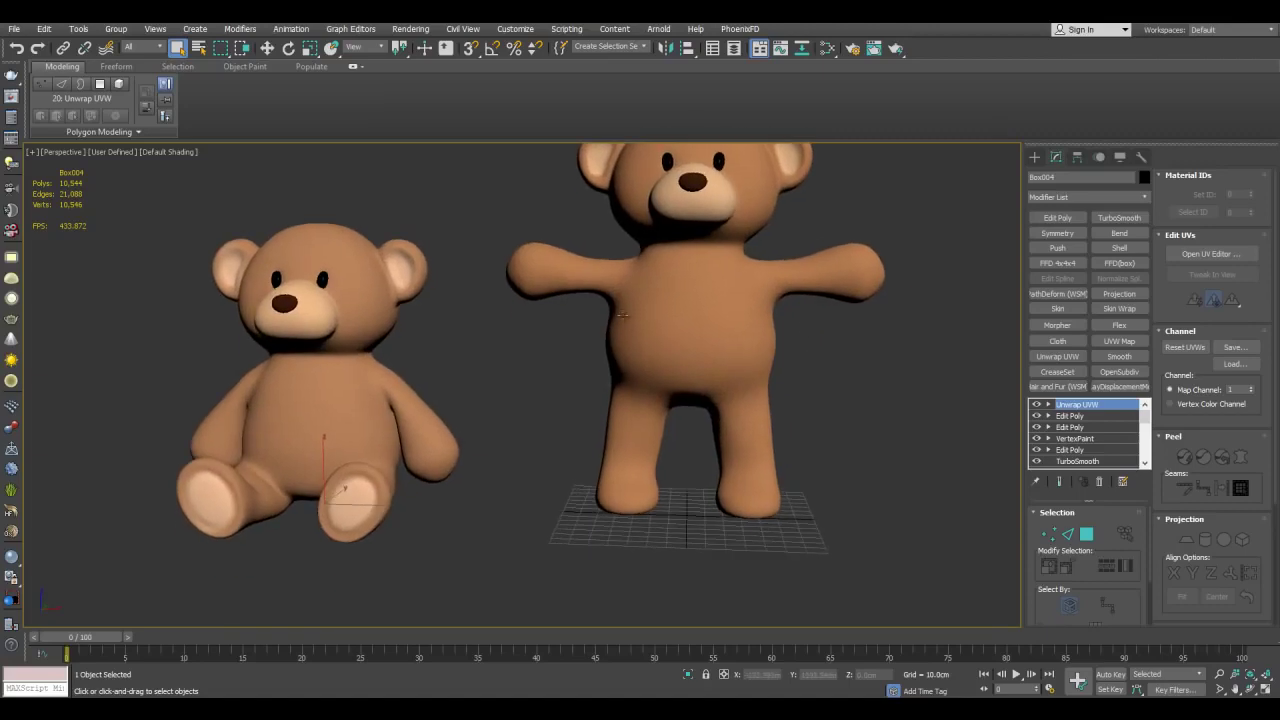
# Examine the sitting bear's mesh where the arm meets the torso, with and without edged faces.
pyautogui.press('F4')
pyautogui.moveTo(447, 368); pyautogui.dragTo(633, 346, button='middle')
pyautogui.scroll(6, 634, 343)
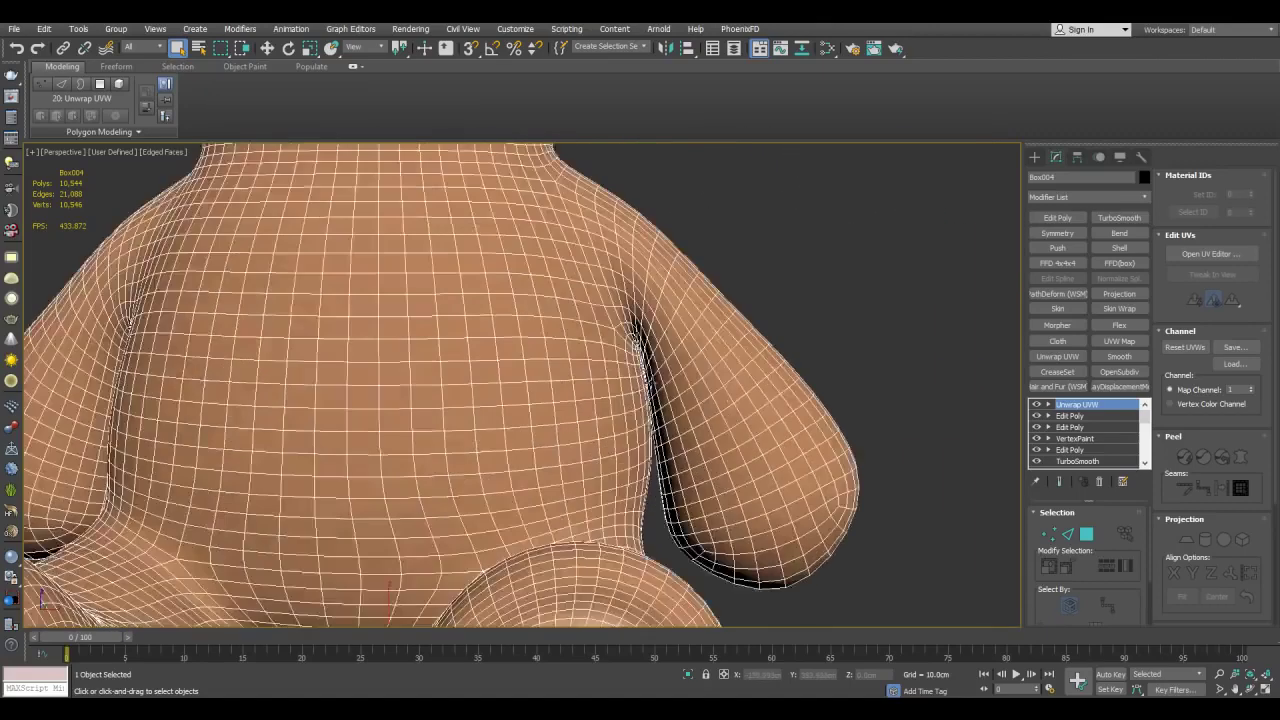
pyautogui.scroll(5, 666, 380)
pyautogui.press('F4')
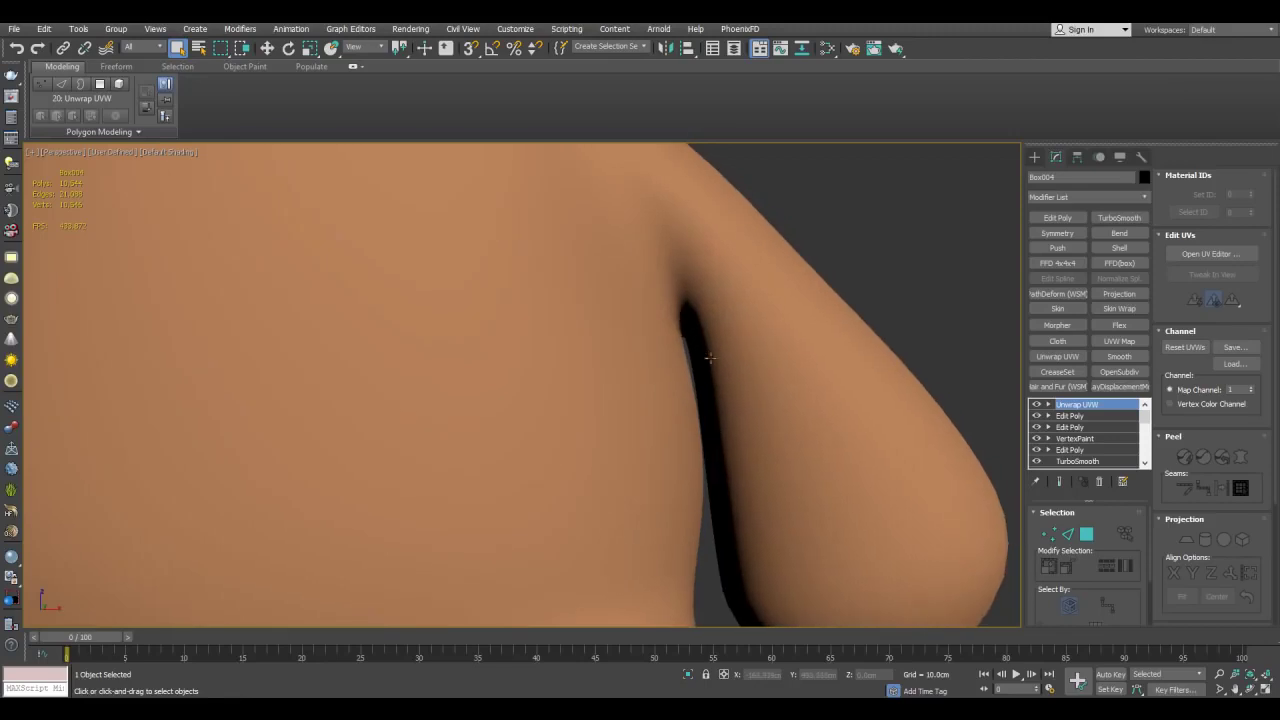
pyautogui.press('F4')
pyautogui.moveTo(730, 375); pyautogui.dragTo(637, 394, button='middle')
pyautogui.scroll(4, 664, 350)
pyautogui.scroll(-5, 645, 388)
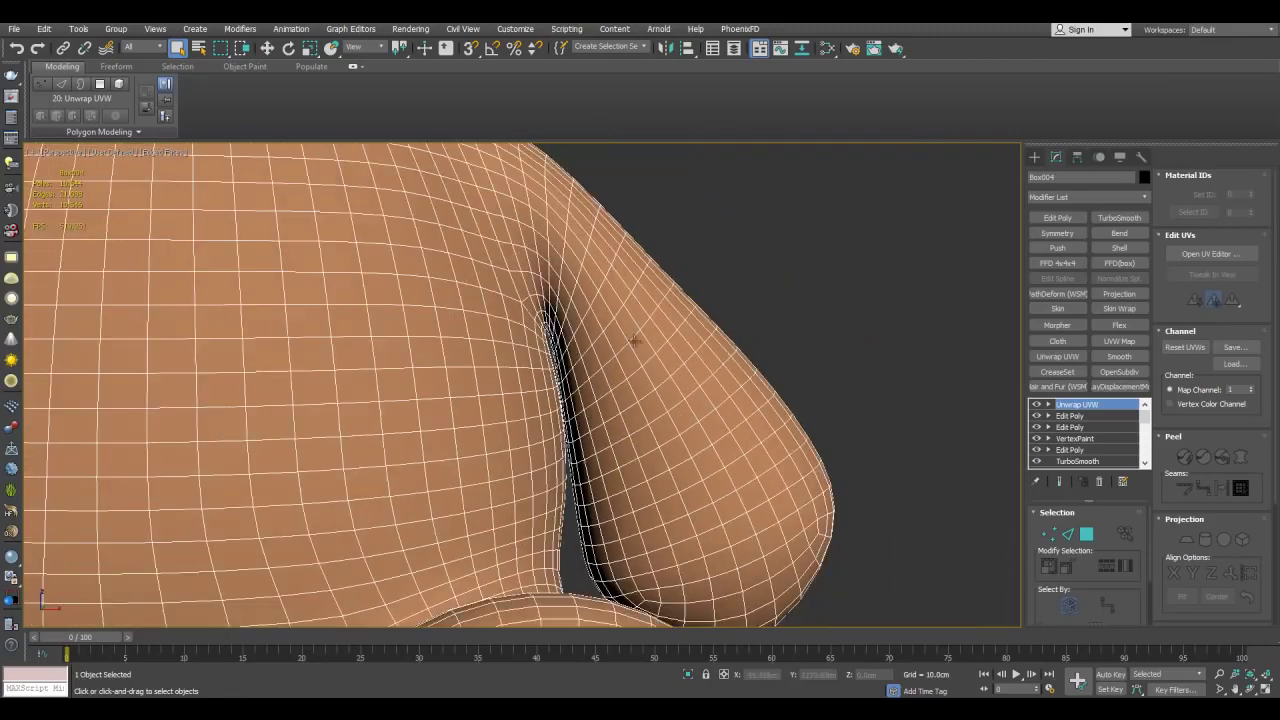
pyautogui.scroll(-3, 634, 341)
pyautogui.scroll(6, 617, 377)
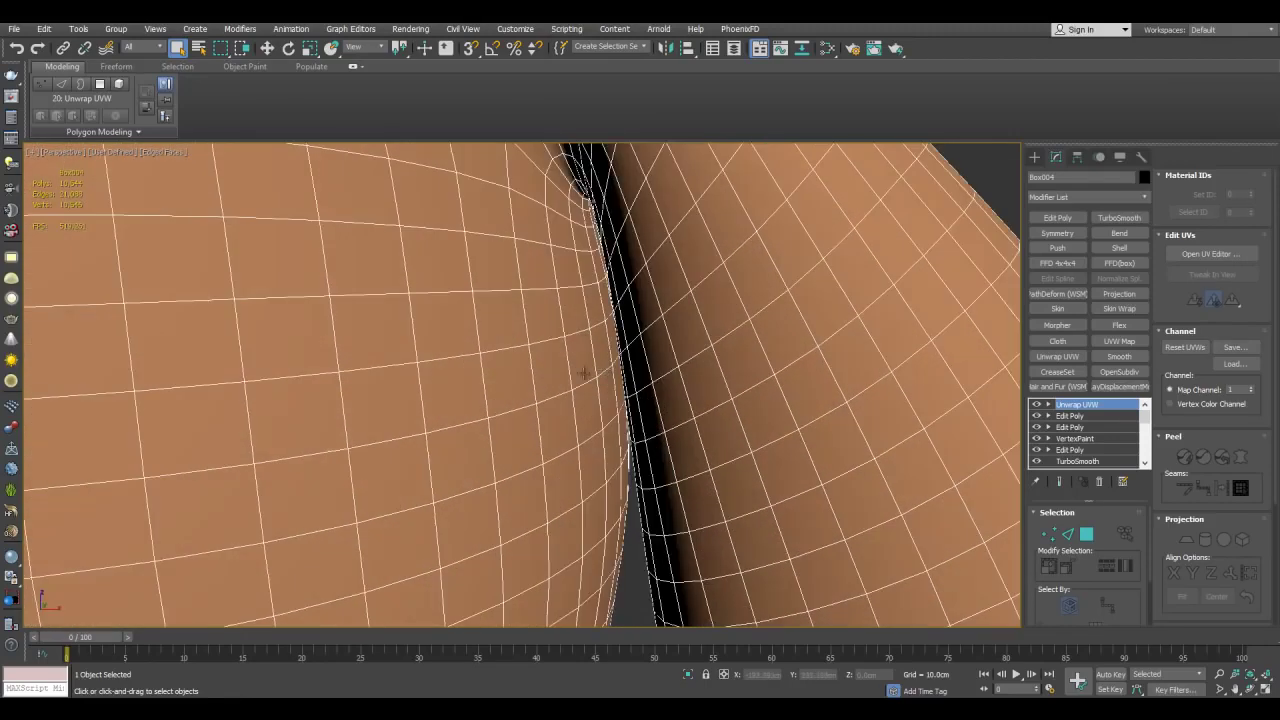
pyautogui.scroll(4, 583, 373)
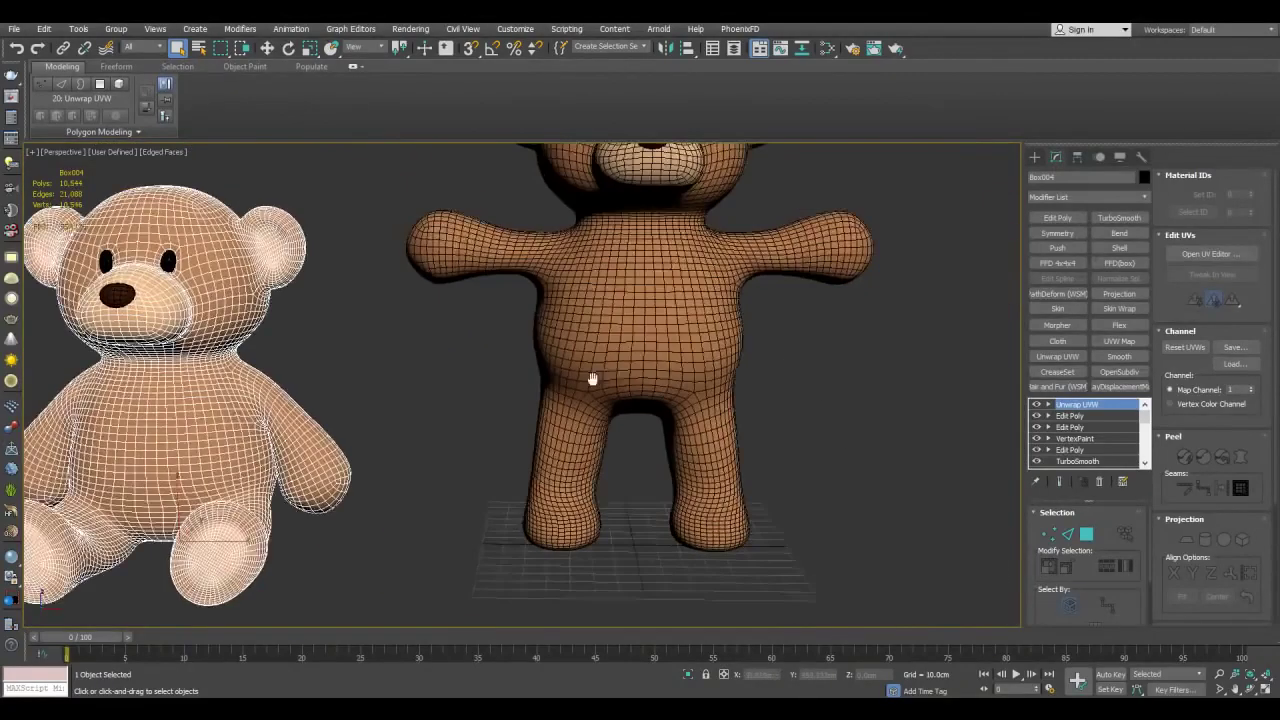
# Hide the sitting bear's body, eyes and nose, leaving only the standing bear.
pyautogui.moveTo(593, 379); pyautogui.dragTo(541, 383, button='middle')
pyautogui.moveTo(622, 266); pyautogui.dragTo(641, 340, button='middle')
pyautogui.moveTo(747, 330)
pyautogui.keyDown('alt'); pyautogui.mouseDown(button='middle')
pyautogui.moveTo(710, 383)
pyautogui.moveTo(600, 405)
pyautogui.moveTo(765, 329)
pyautogui.mouseUp(button='middle'); pyautogui.keyUp('alt')
pyautogui.scroll(-3, 765, 329)
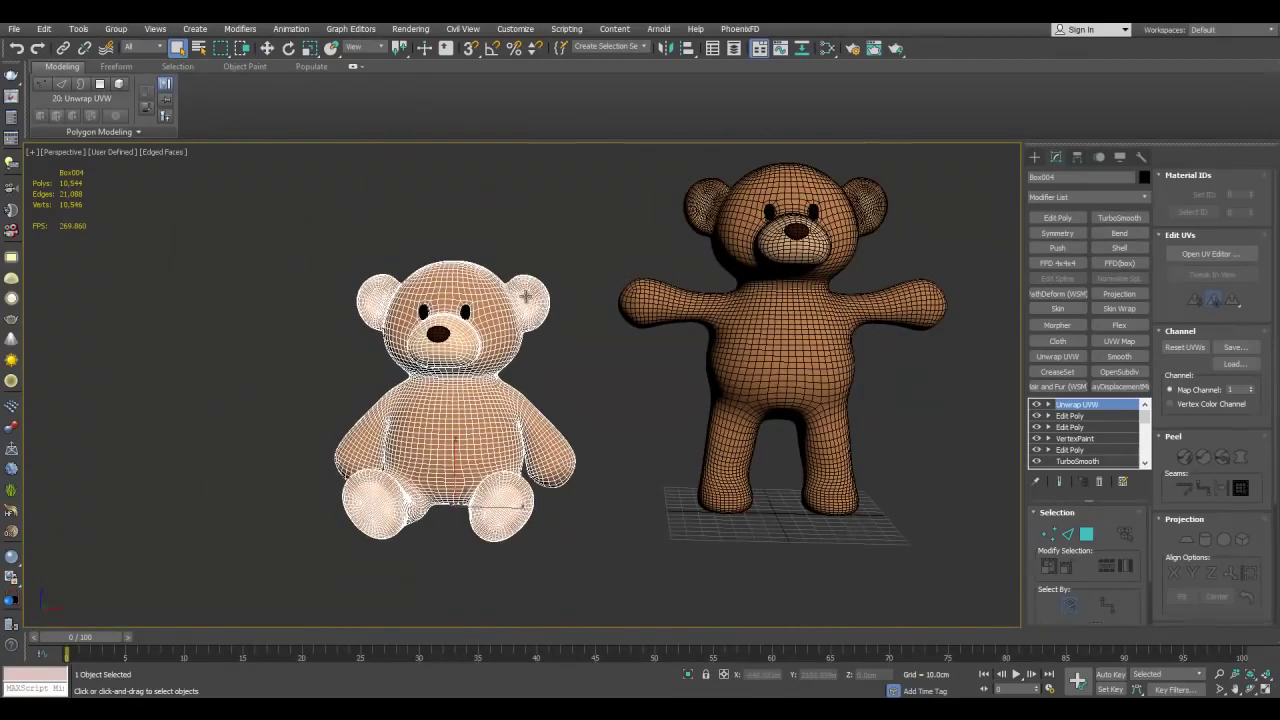
pyautogui.moveTo(352, 238); pyautogui.dragTo(516, 395)
pyautogui.rightClick(541, 320)
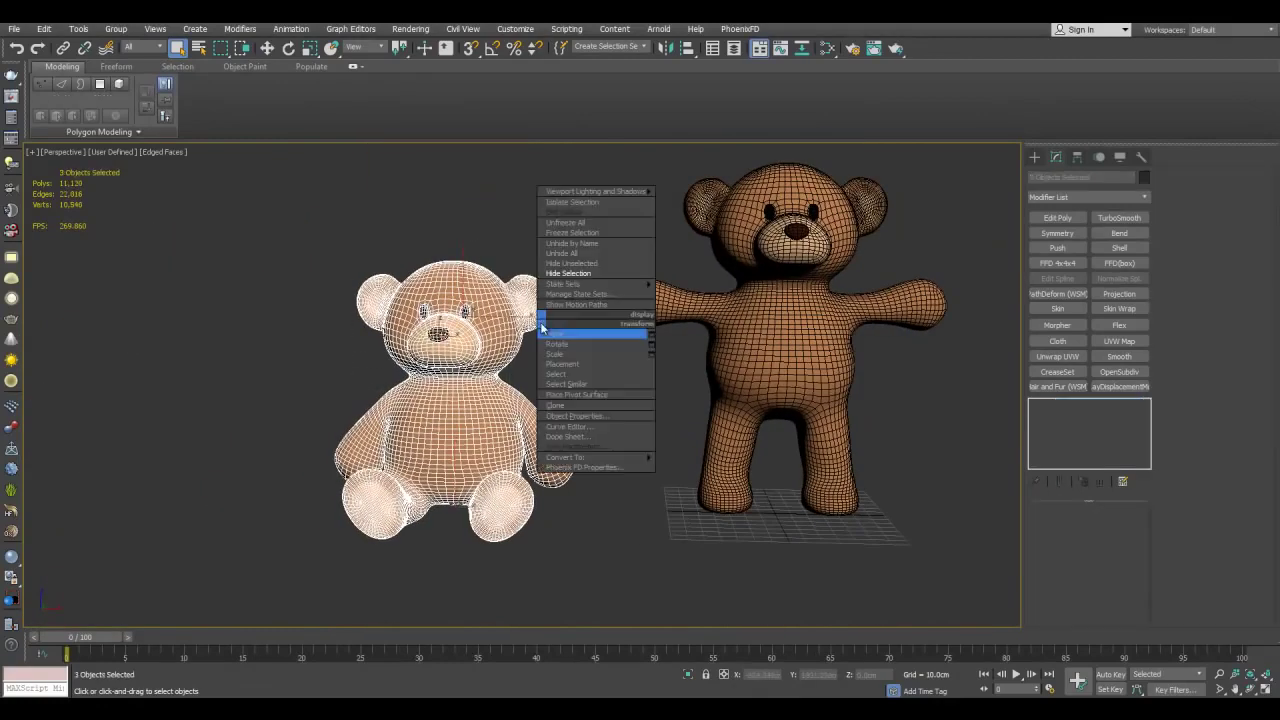
pyautogui.click(585, 274)
# Switch the Perspective view of the standing bear to wireframe display.
pyautogui.scroll(3, 926, 376)
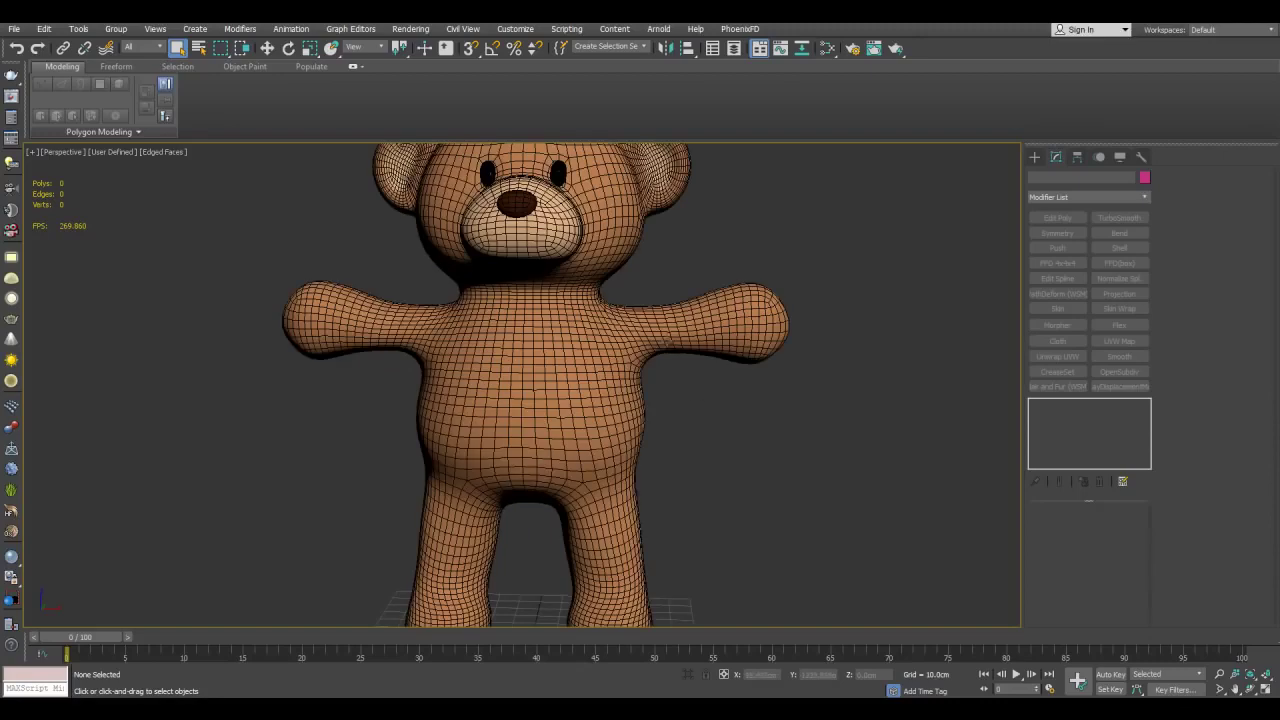
pyautogui.scroll(-3, 664, 403)
pyautogui.scroll(3, 677, 420)
pyautogui.press('F3')
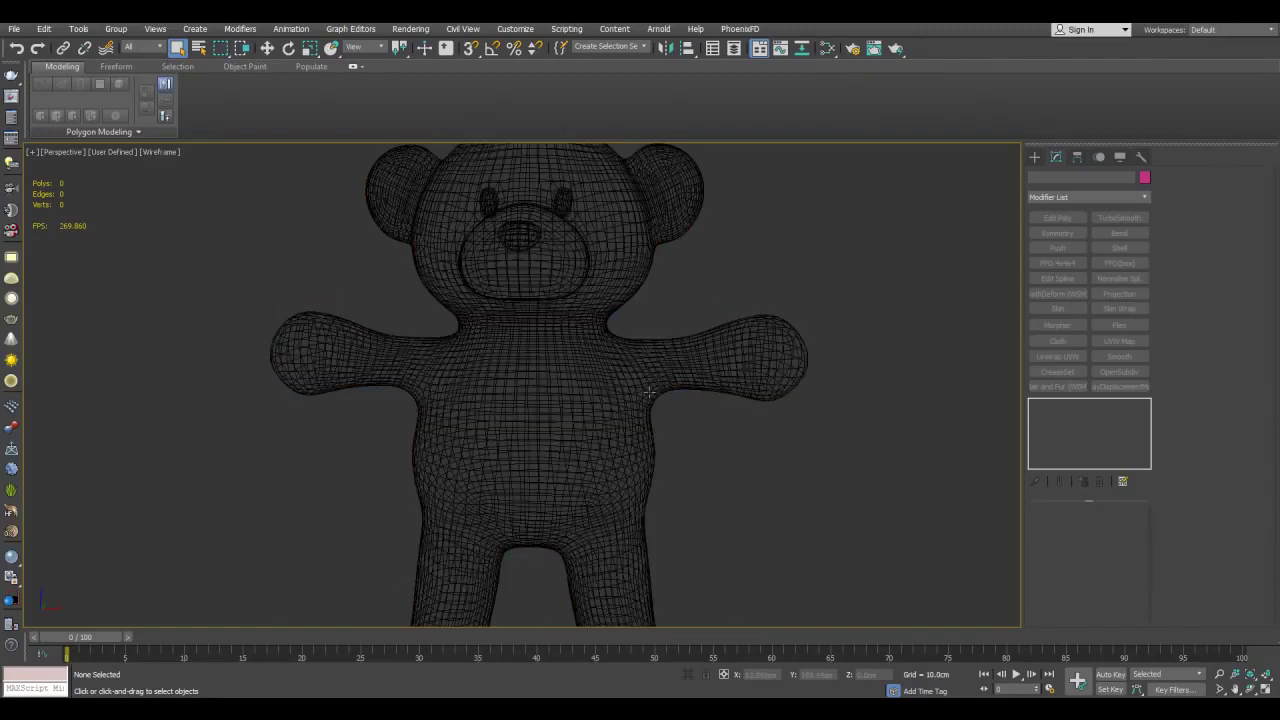
pyautogui.moveTo(649, 392); pyautogui.dragTo(719, 450, button='middle')
pyautogui.press('F3')
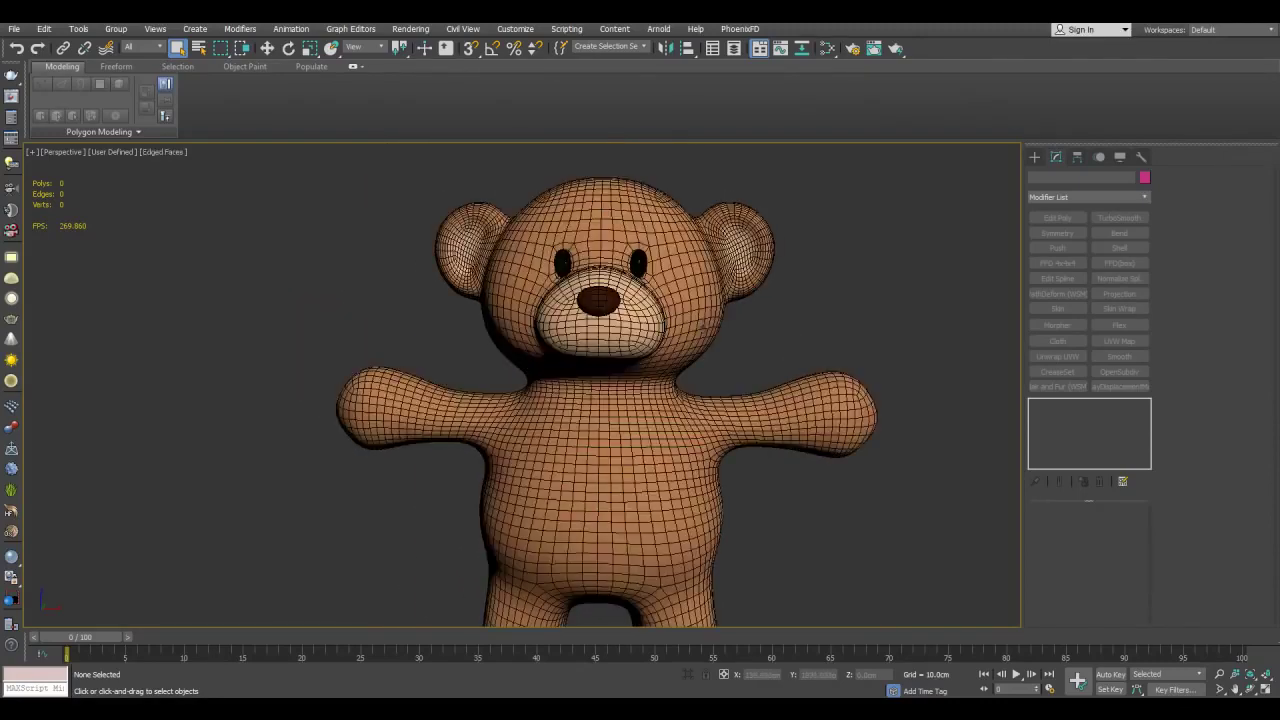
pyautogui.press('F3')
# Maximize the Right view in wireframe display and frame the standing bear's leg.
pyautogui.hotkey('alt', 'w')
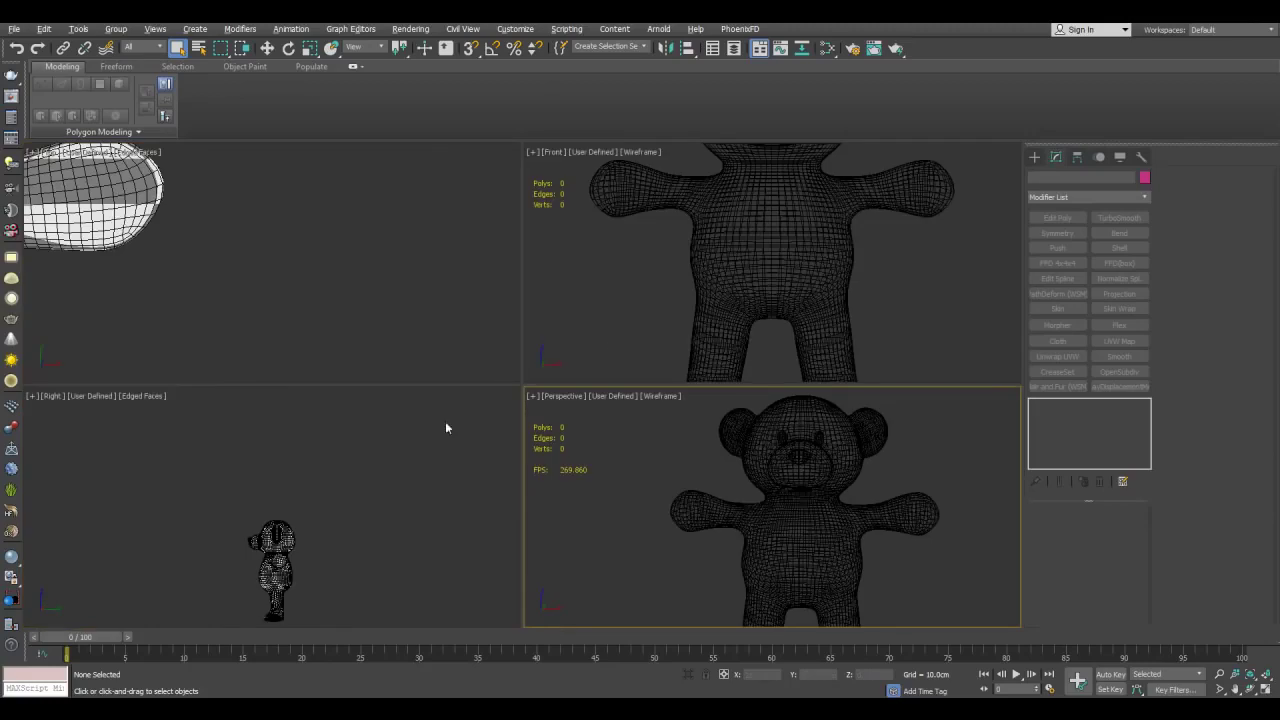
pyautogui.click(301, 521)
pyautogui.hotkey('alt', 'w')
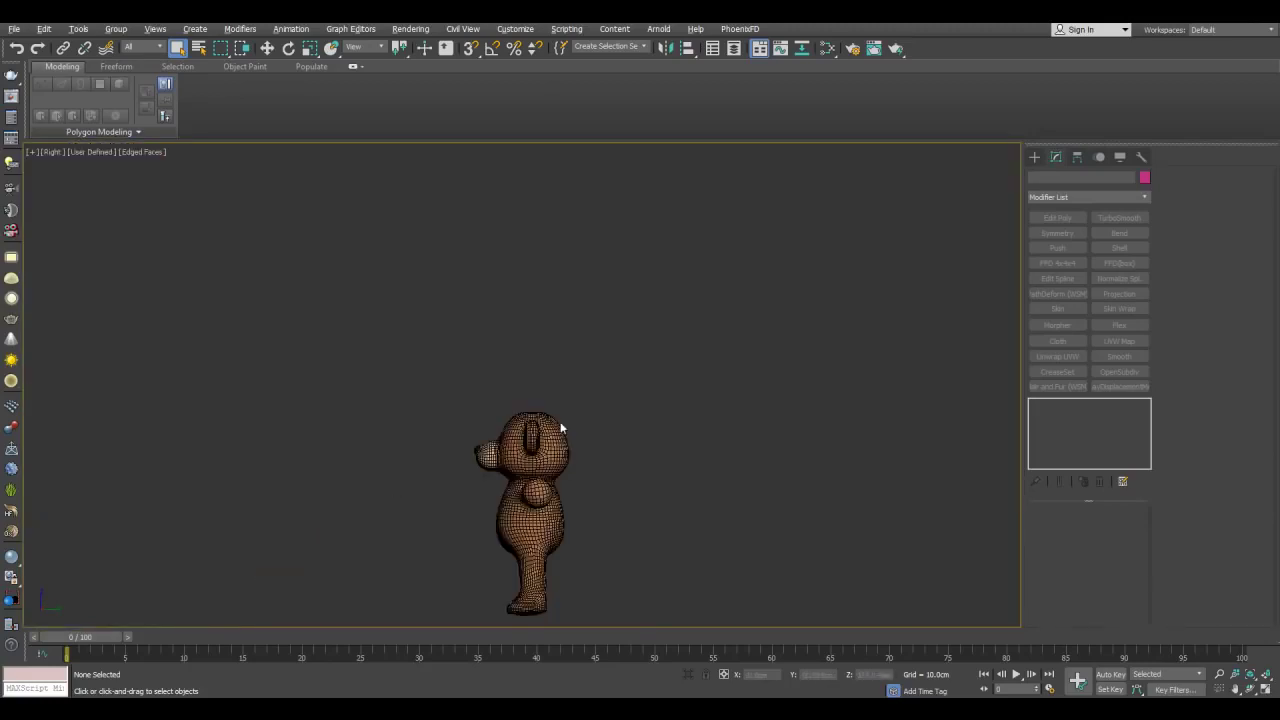
pyautogui.press('z')
pyautogui.press('F3')
pyautogui.moveTo(657, 328); pyautogui.dragTo(657, 314, button='middle')
pyautogui.scroll(2, 654, 313)
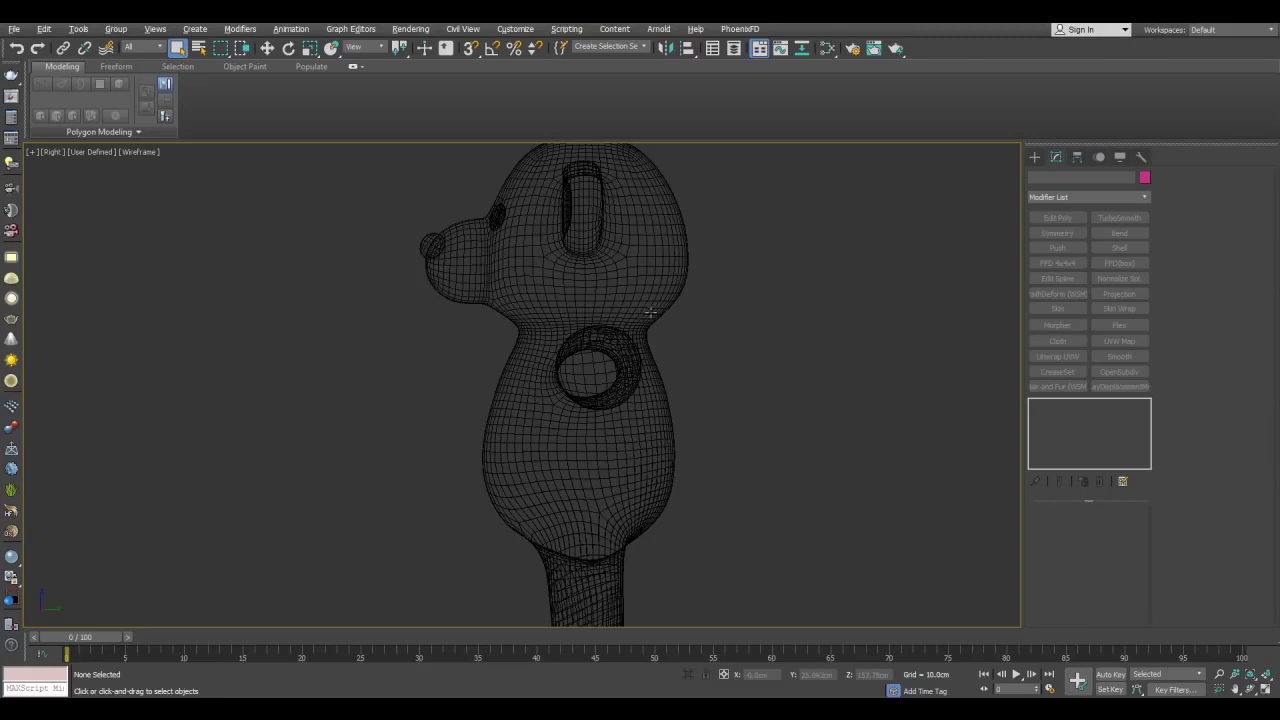
pyautogui.moveTo(710, 443); pyautogui.dragTo(670, 304, button='middle')
pyautogui.scroll(1, 668, 304)
pyautogui.moveTo(555, 457); pyautogui.dragTo(631, 409, button='middle')
pyautogui.moveTo(600, 330); pyautogui.dragTo(592, 320, button='middle')
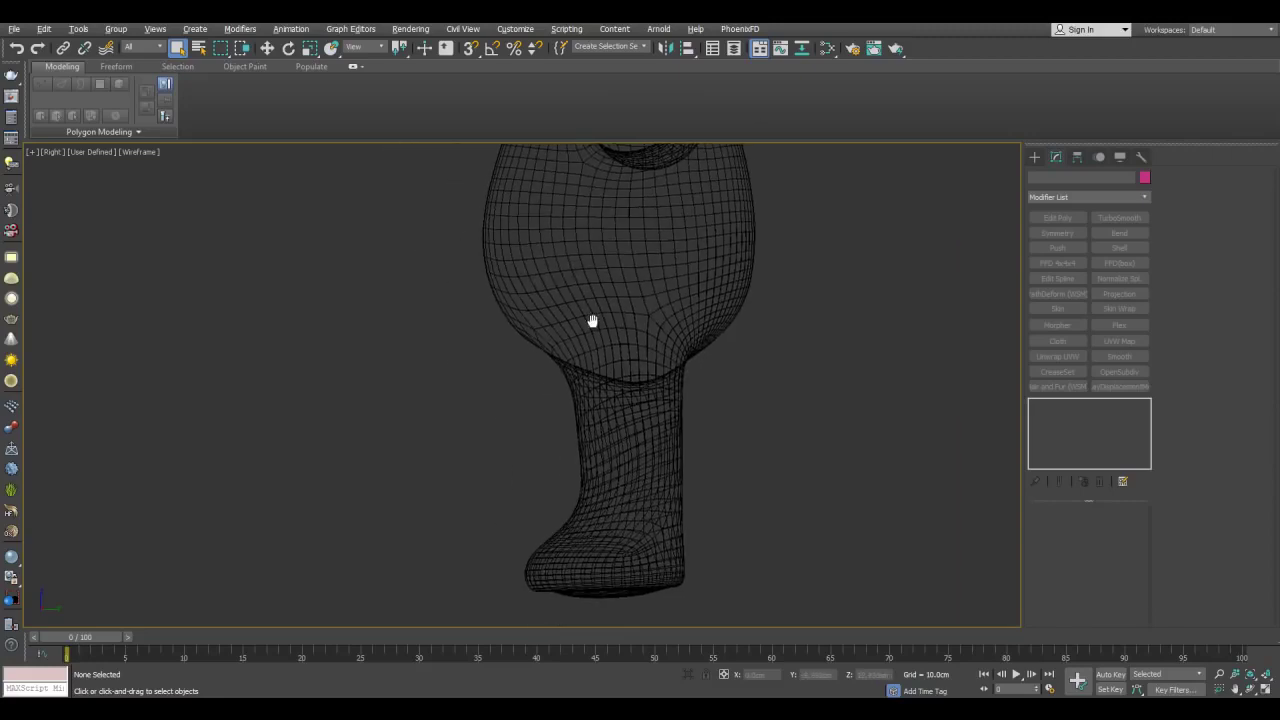
# Open Bone Tools and create a leg bone chain in the Right view from hip through knee and ankle to toe.
pyautogui.click(291, 29)
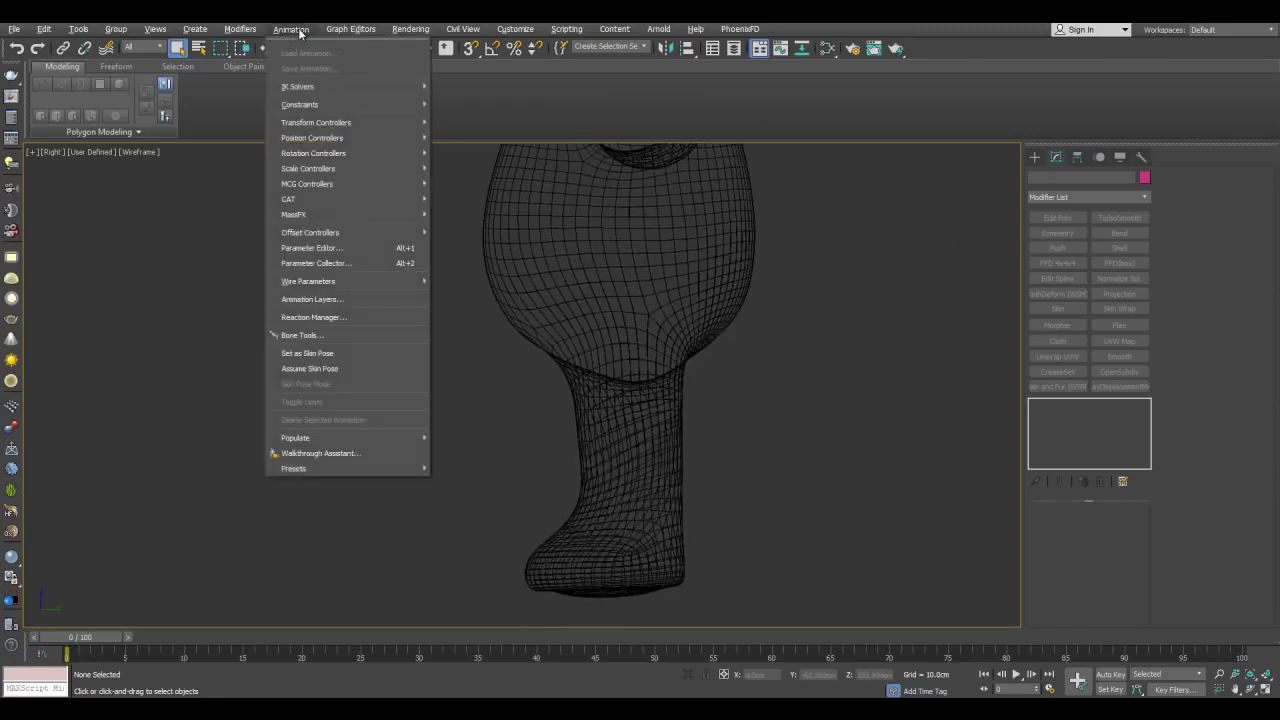
pyautogui.click(304, 335)
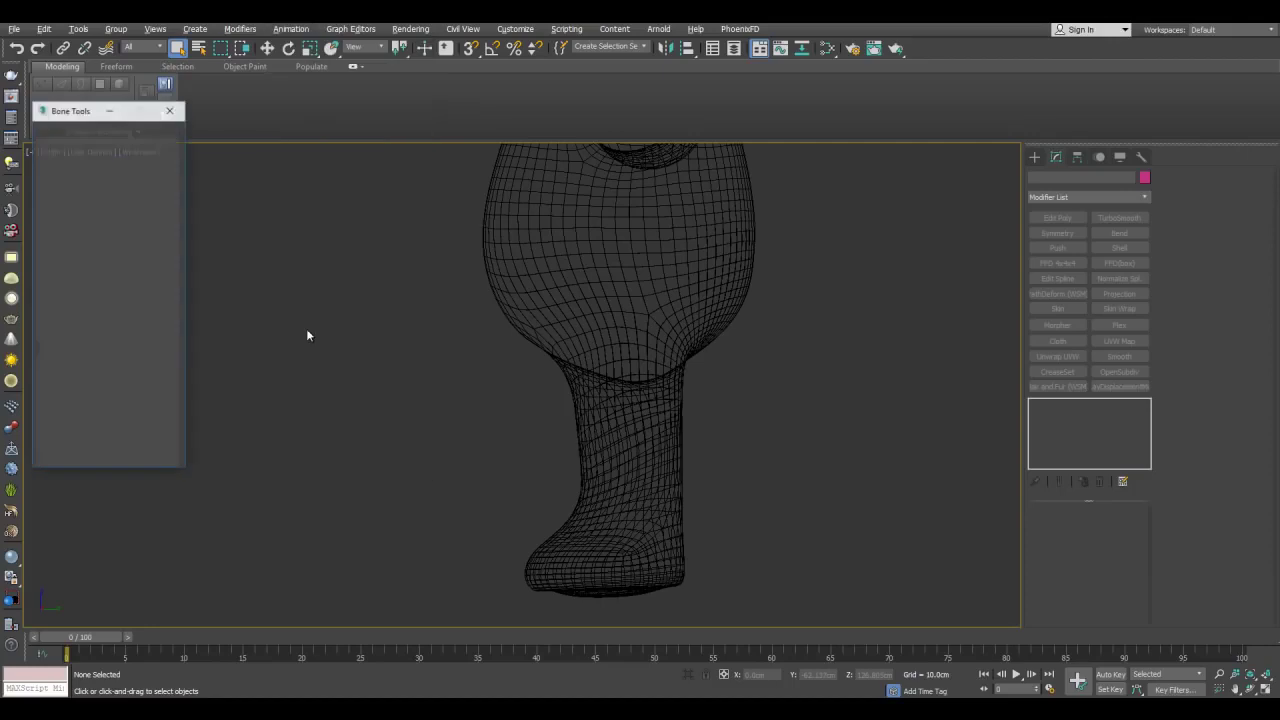
pyautogui.moveTo(84, 113); pyautogui.dragTo(331, 218)
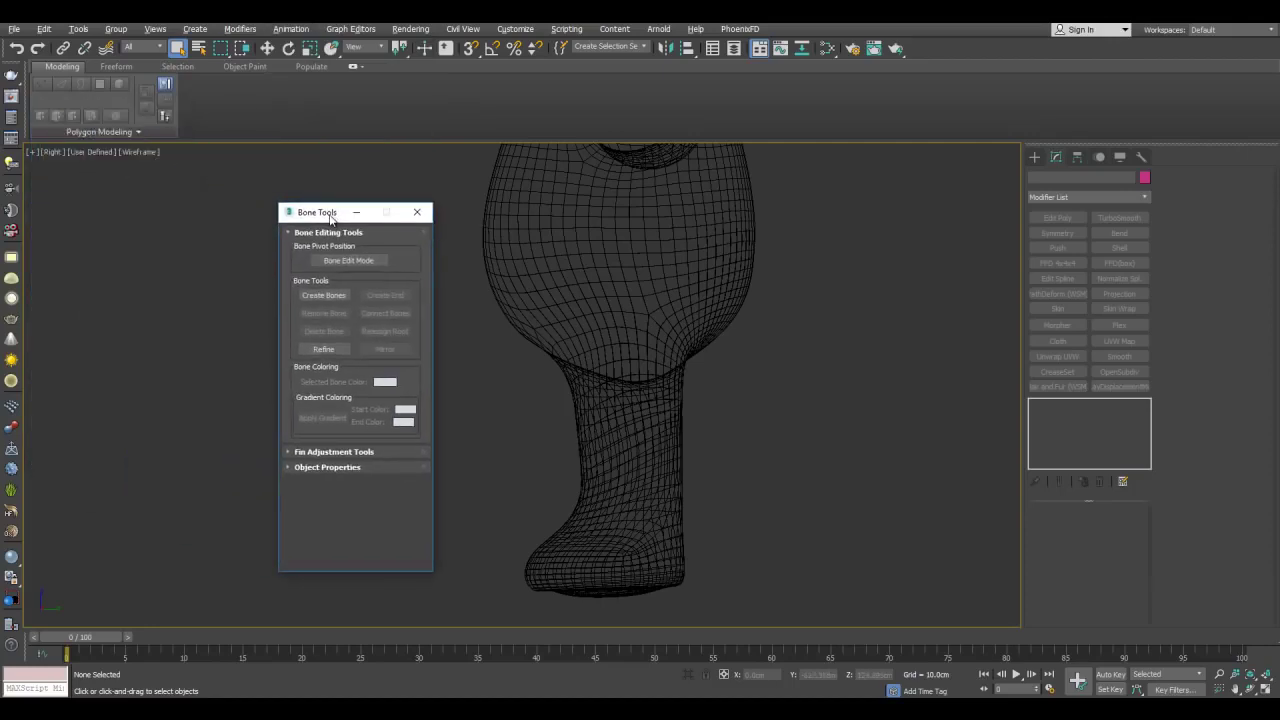
pyautogui.click(339, 298)
pyautogui.scroll(4, 683, 403)
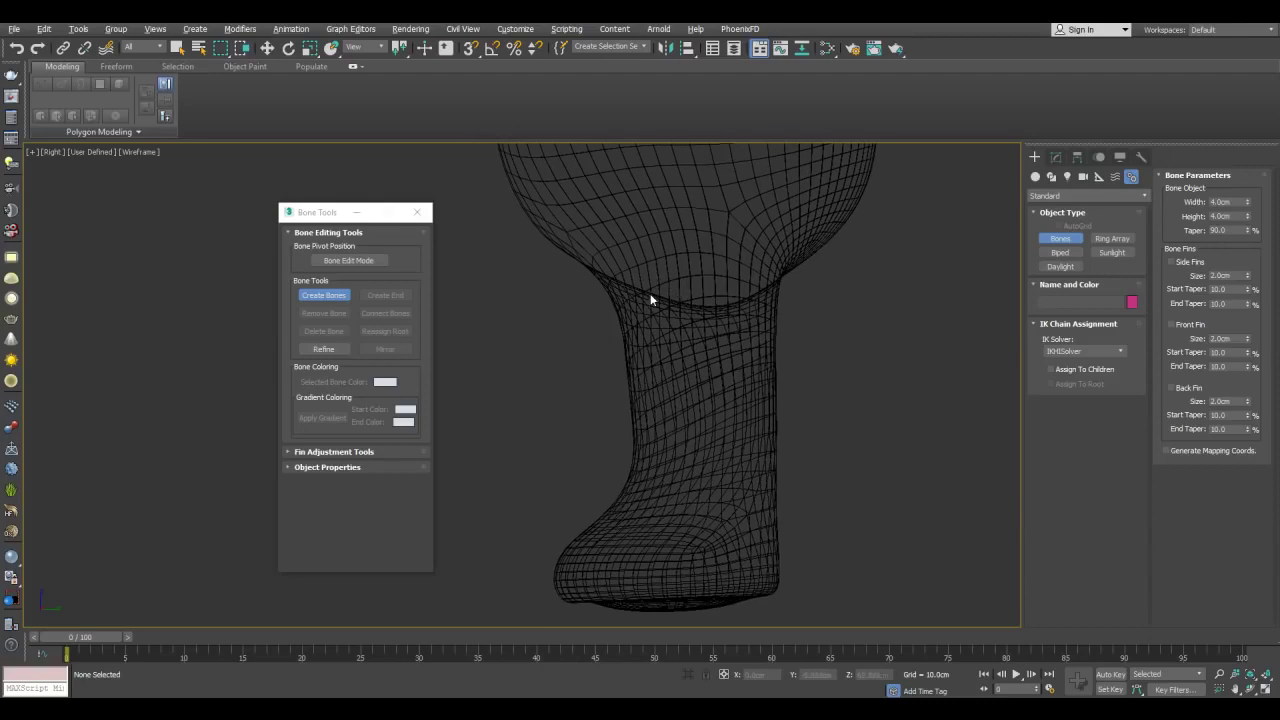
pyautogui.click(652, 271)
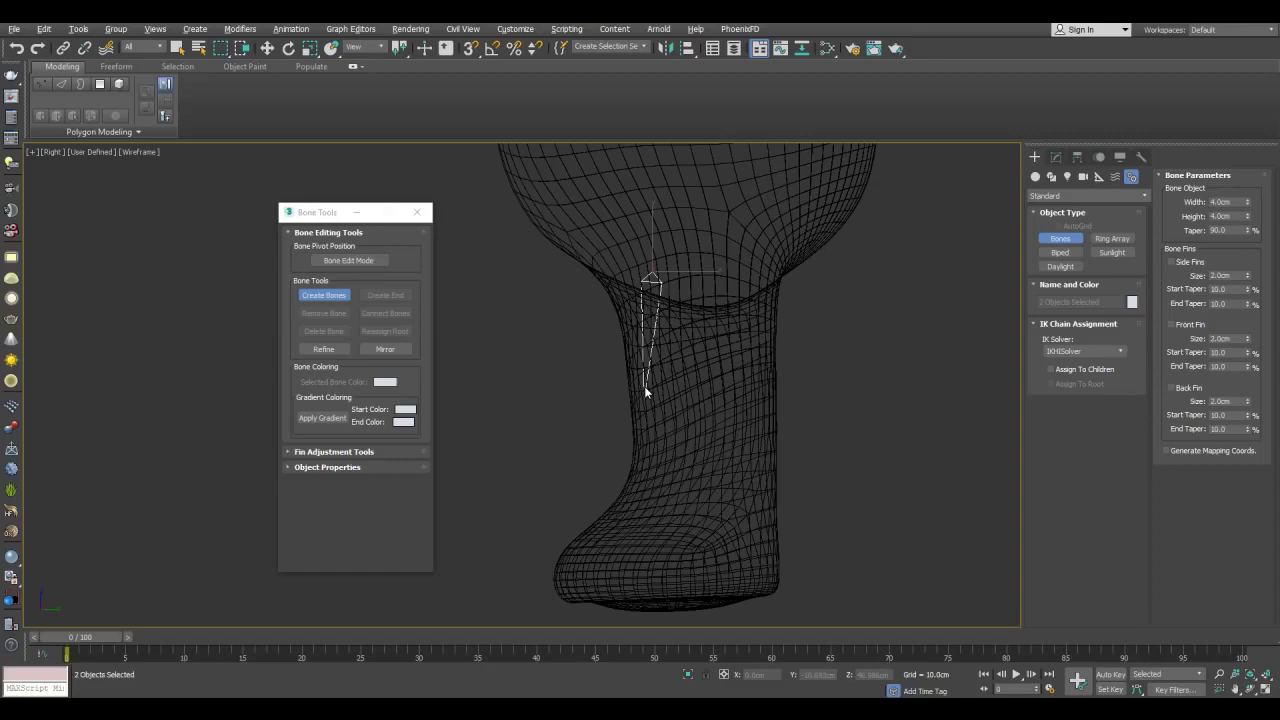
pyautogui.click(637, 395)
pyautogui.click(694, 498)
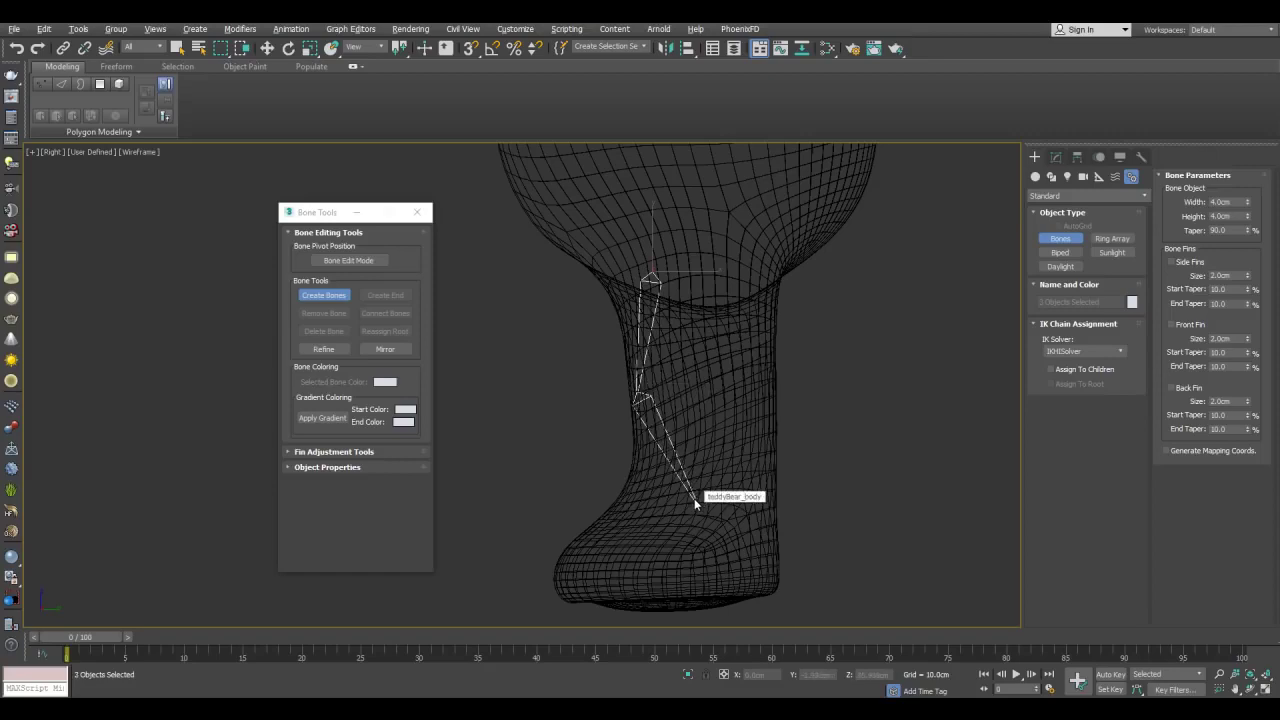
pyautogui.click(570, 589)
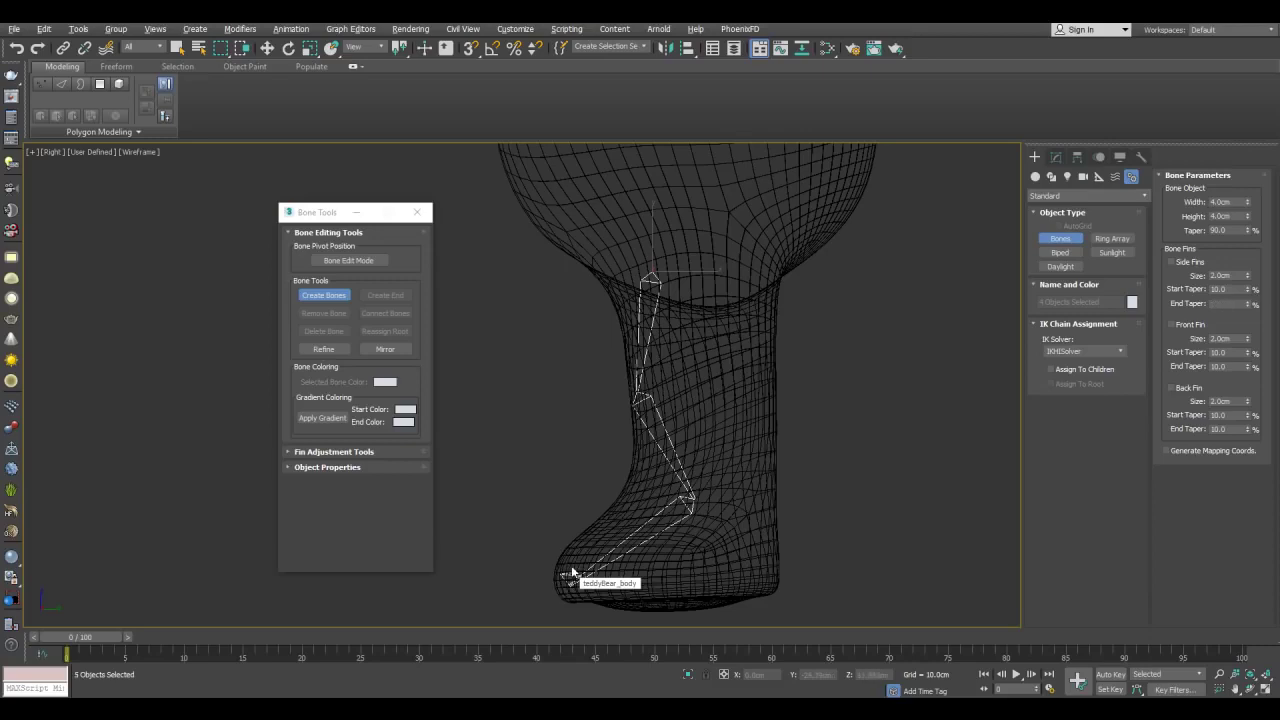
pyautogui.rightClick(594, 466)
# Examine the toe end of the bone chain and the chain's placement relative to both legs in the Perspective view.
pyautogui.scroll(4, 600, 480)
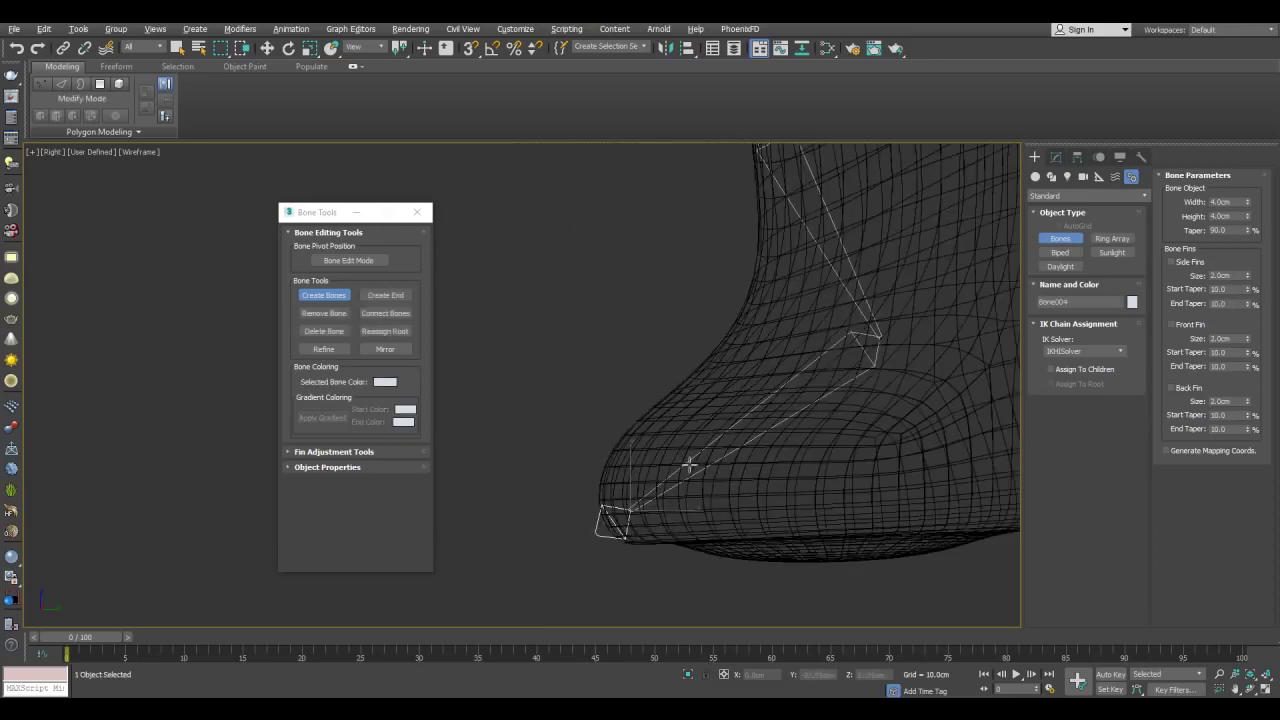
pyautogui.scroll(-4, 760, 390)
pyautogui.hotkey('alt', 'w')
pyautogui.middleClick(820, 525)
pyautogui.hotkey('alt', 'w')
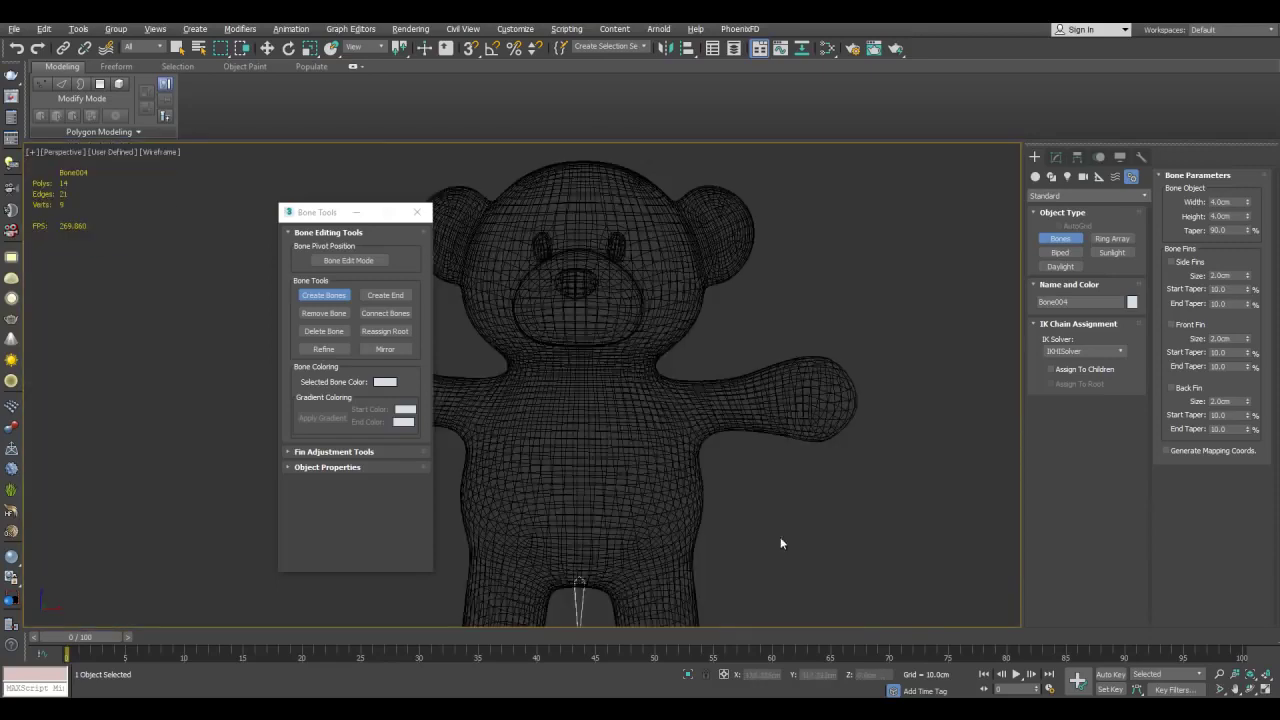
pyautogui.moveTo(780, 538); pyautogui.dragTo(769, 316, button='middle')
pyautogui.moveTo(700, 522); pyautogui.dragTo(805, 408, button='middle')
pyautogui.scroll(3, 680, 359)
pyautogui.moveTo(695, 360)
pyautogui.mouseDown(button='middle')
pyautogui.moveTo(629, 383)
pyautogui.moveTo(689, 416)
pyautogui.moveTo(692, 338)
pyautogui.mouseUp(button='middle')
pyautogui.scroll(5, 688, 408)
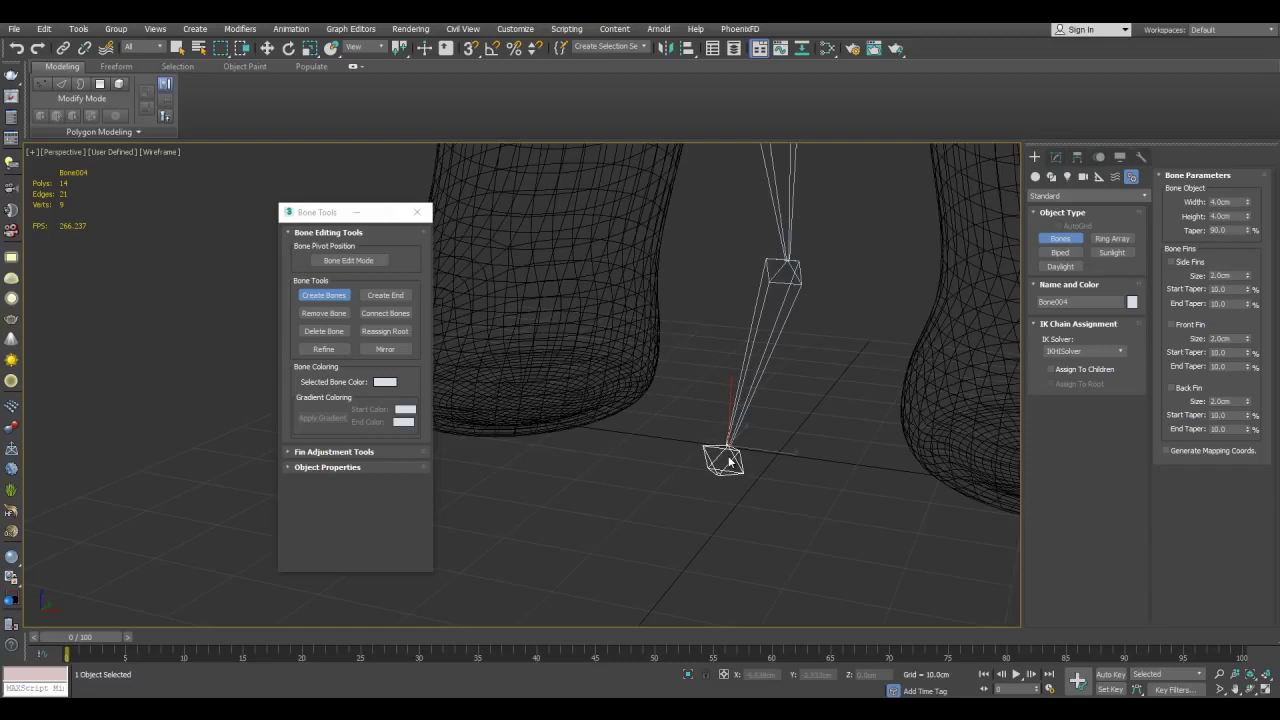
pyautogui.moveTo(794, 440); pyautogui.dragTo(620, 360, button='middle')
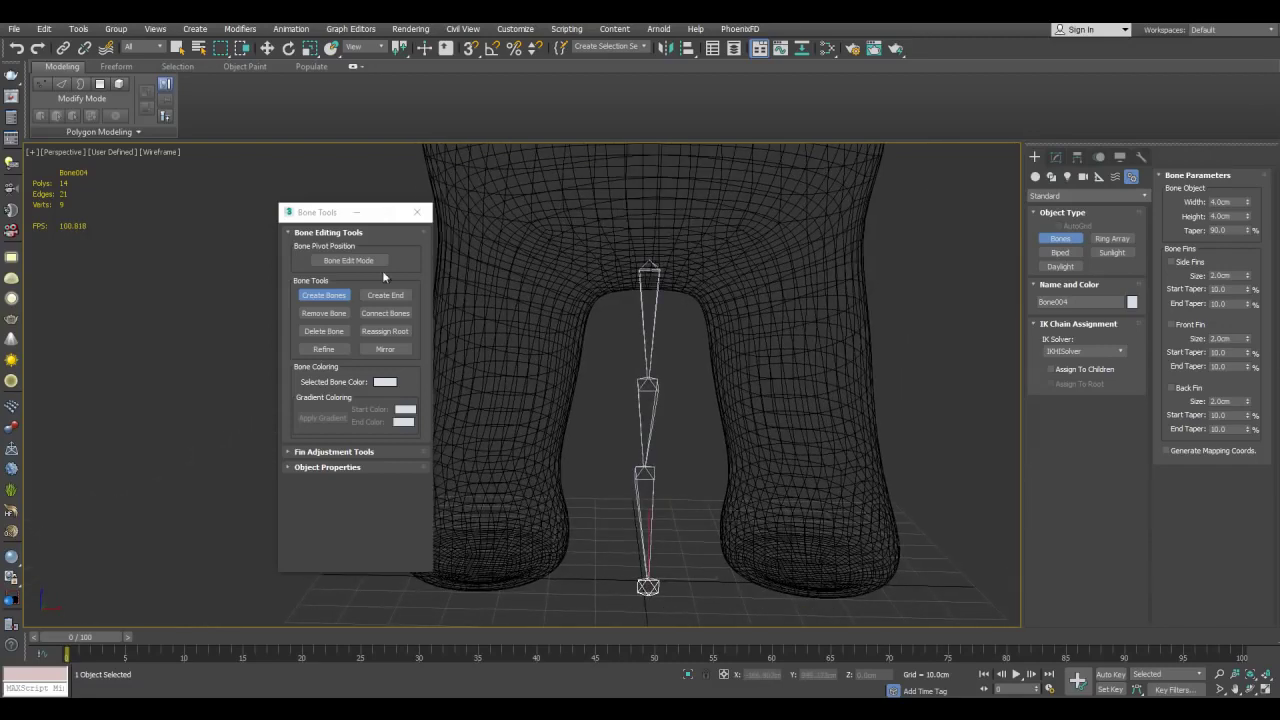
# Finish creating bones, move the Bone Tools window off the legs, and select the chain's hip bone with the Move tool.
pyautogui.click(343, 296)
pyautogui.moveTo(340, 212); pyautogui.dragTo(202, 230)
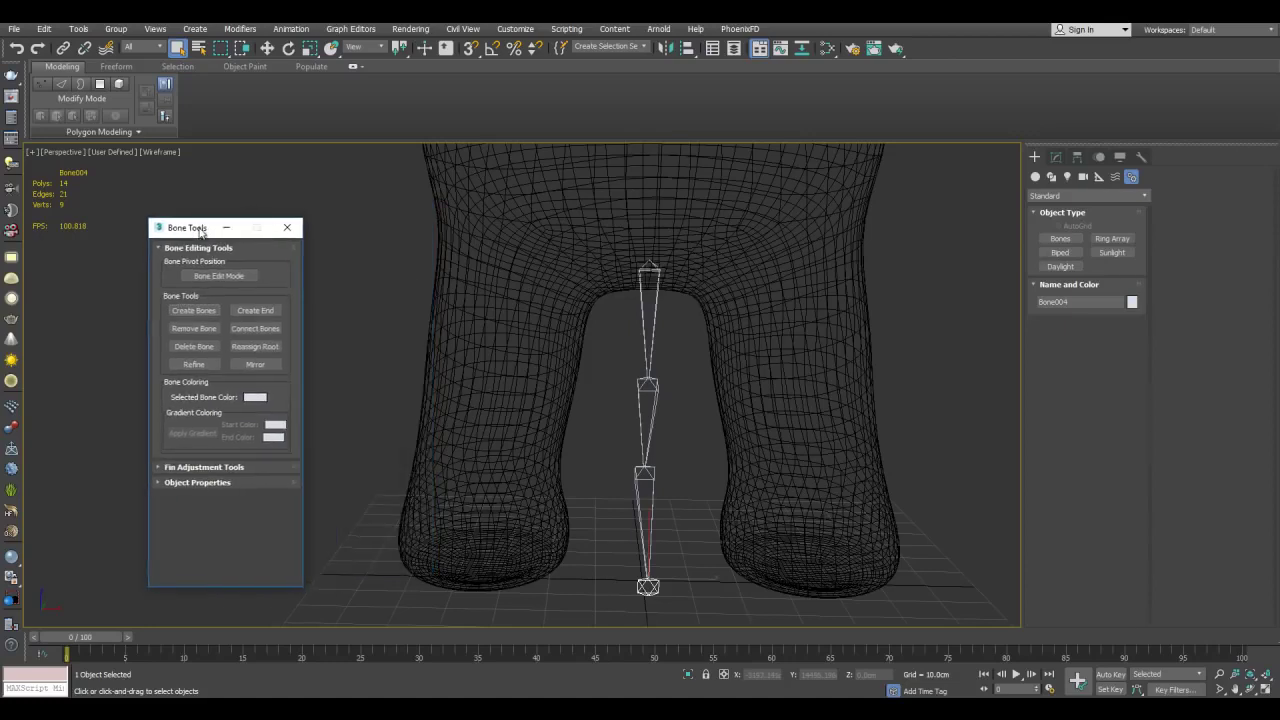
pyautogui.click(655, 311)
pyautogui.scroll(-5, 680, 318)
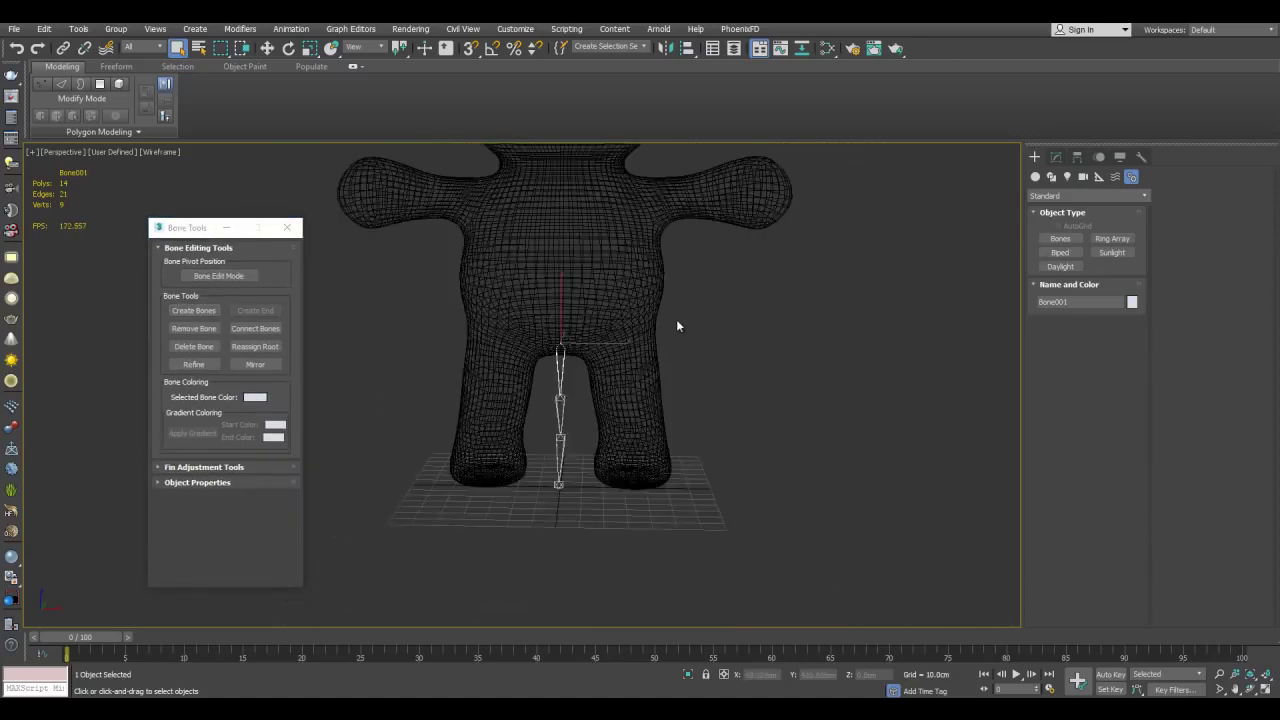
pyautogui.scroll(2, 671, 316)
pyautogui.moveTo(671, 316); pyautogui.dragTo(636, 301, button='middle')
pyautogui.press('w')
# Inspect the hip bone's rendering control settings in its object properties.
pyautogui.scroll(2, 652, 291)
pyautogui.moveTo(623, 245); pyautogui.dragTo(639, 318)
pyautogui.scroll(-5, 784, 463)
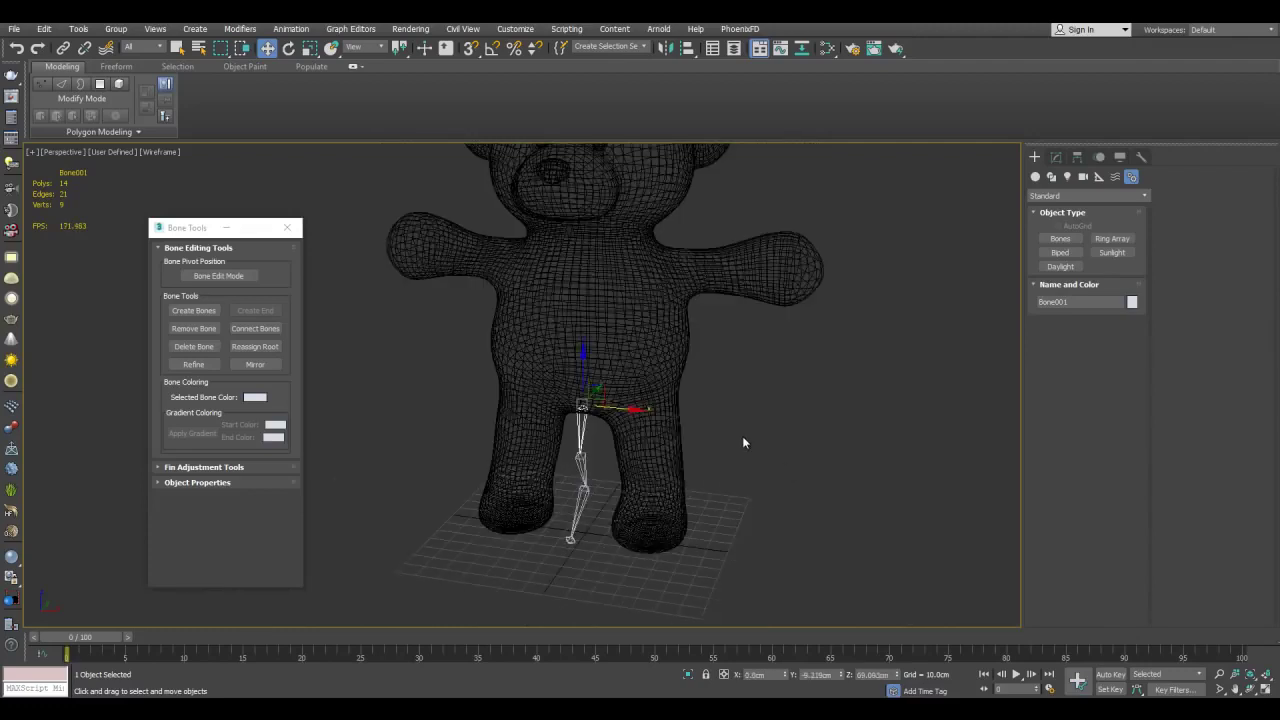
pyautogui.scroll(4, 644, 332)
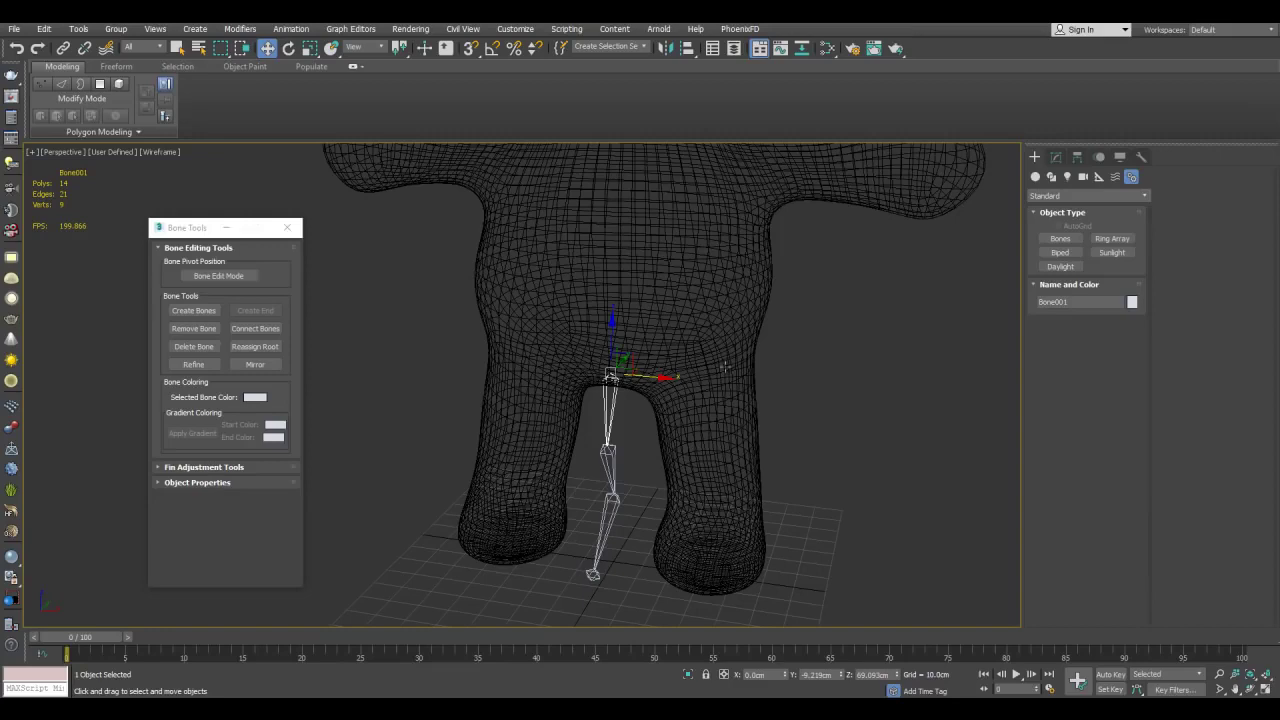
pyautogui.moveTo(810, 404); pyautogui.dragTo(794, 366, button='middle')
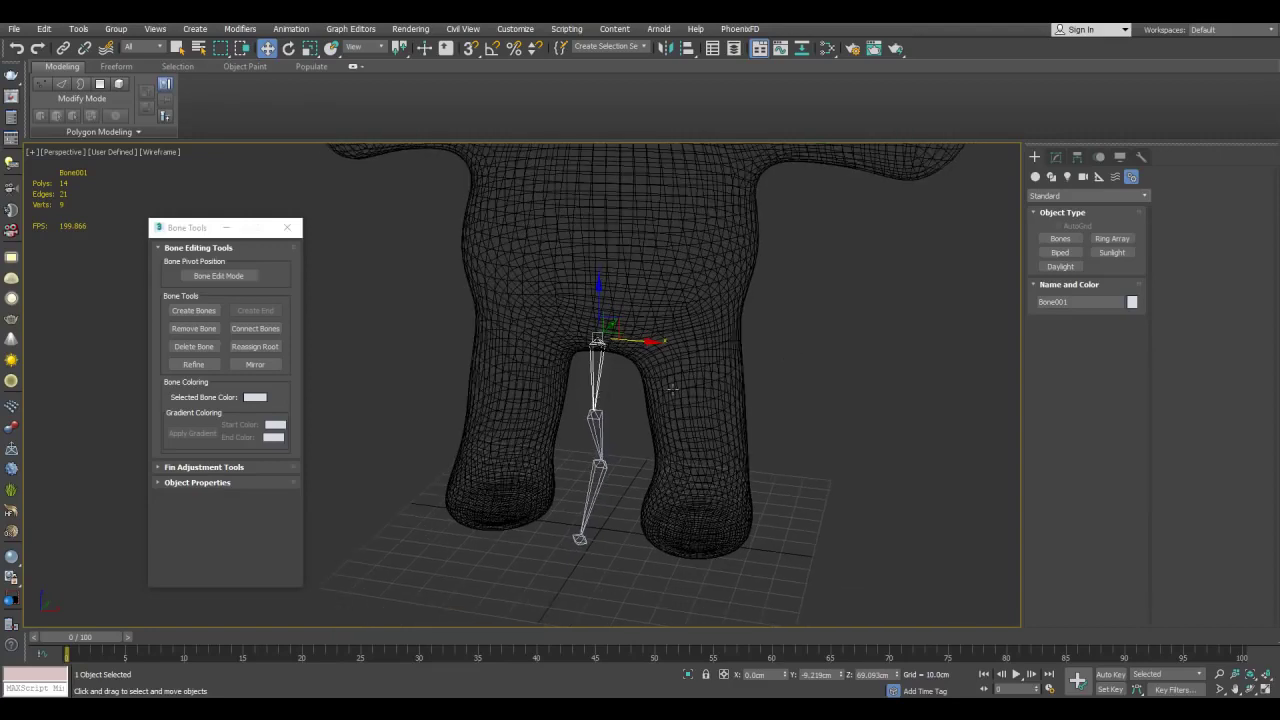
pyautogui.scroll(2, 676, 316)
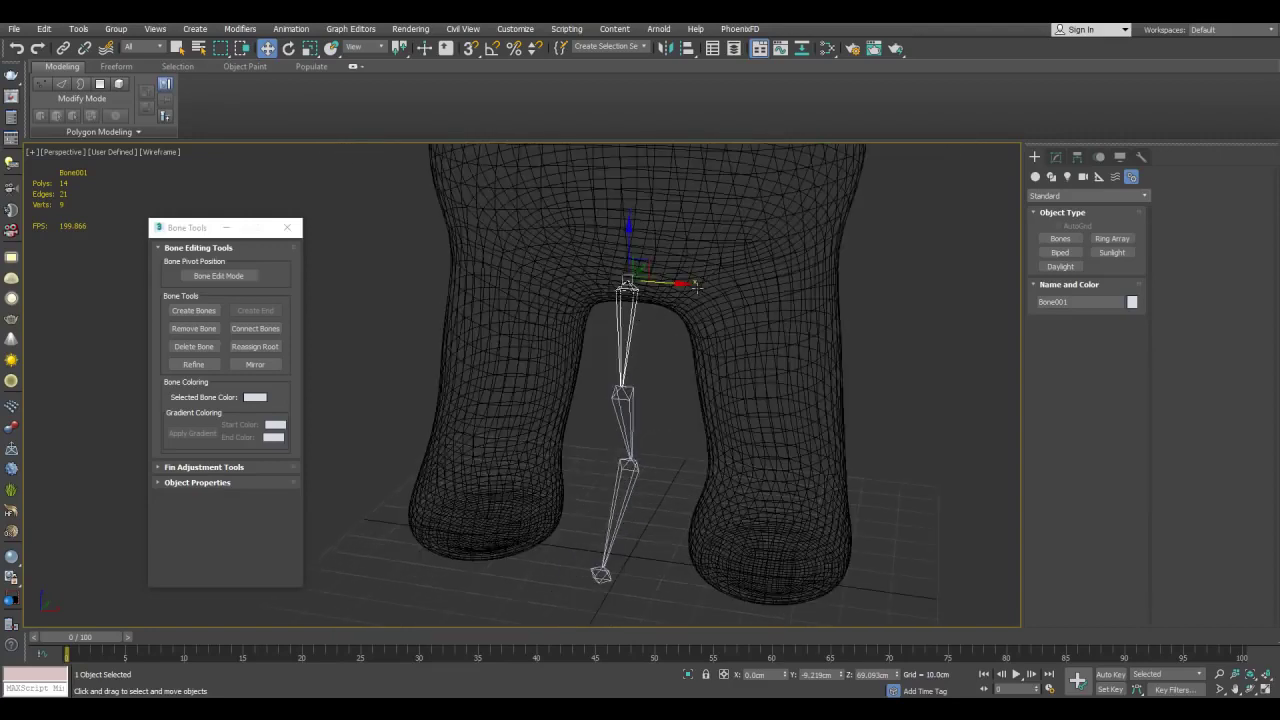
pyautogui.rightClick(632, 330)
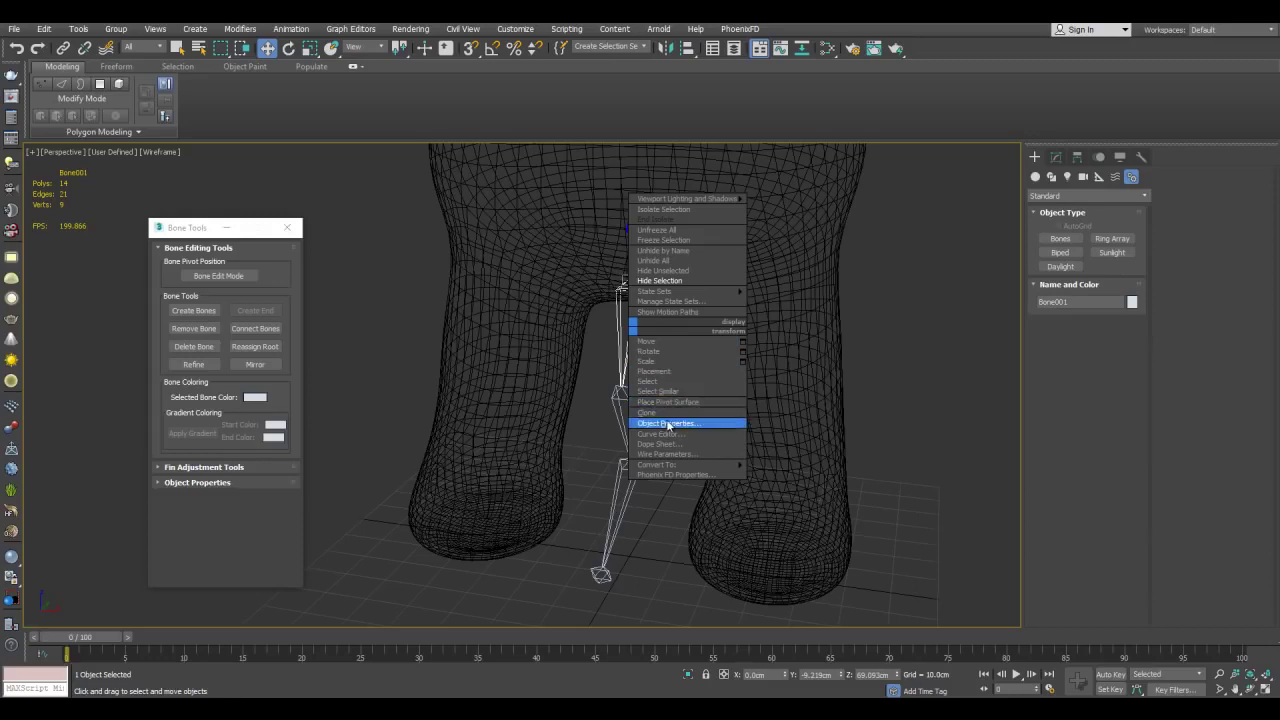
pyautogui.click(667, 424)
pyautogui.click(670, 337)
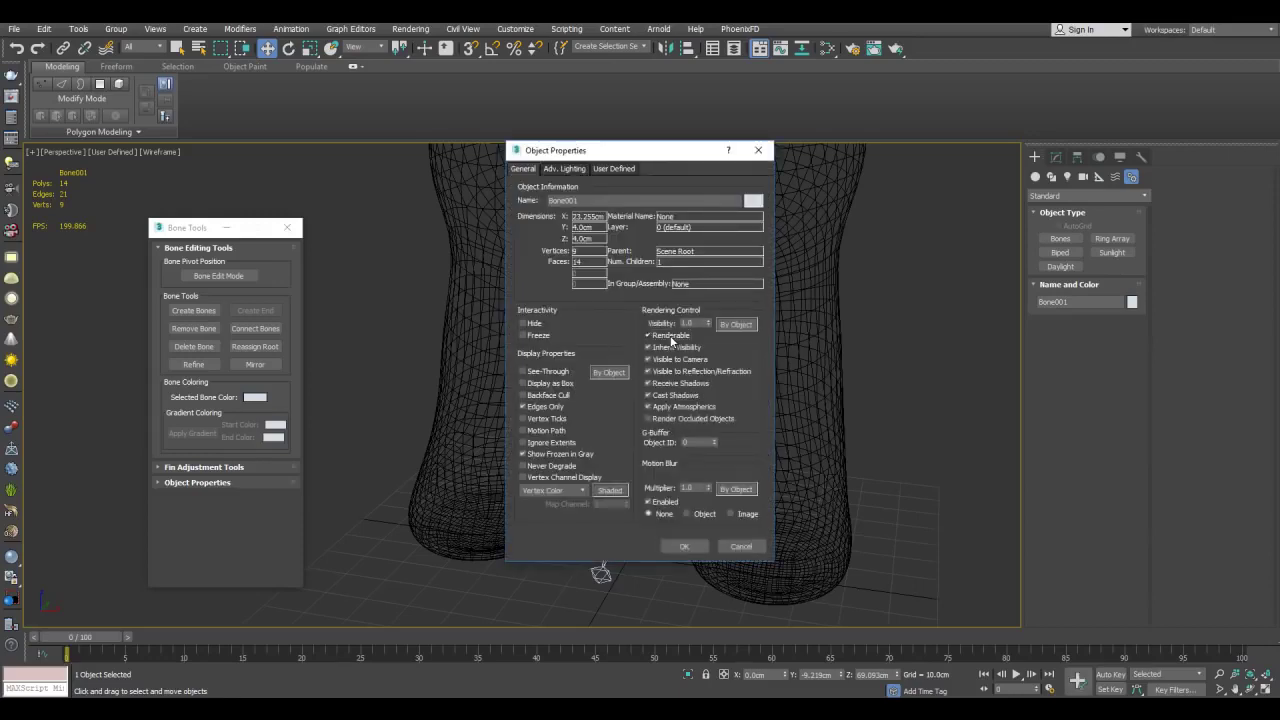
pyautogui.click(758, 150)
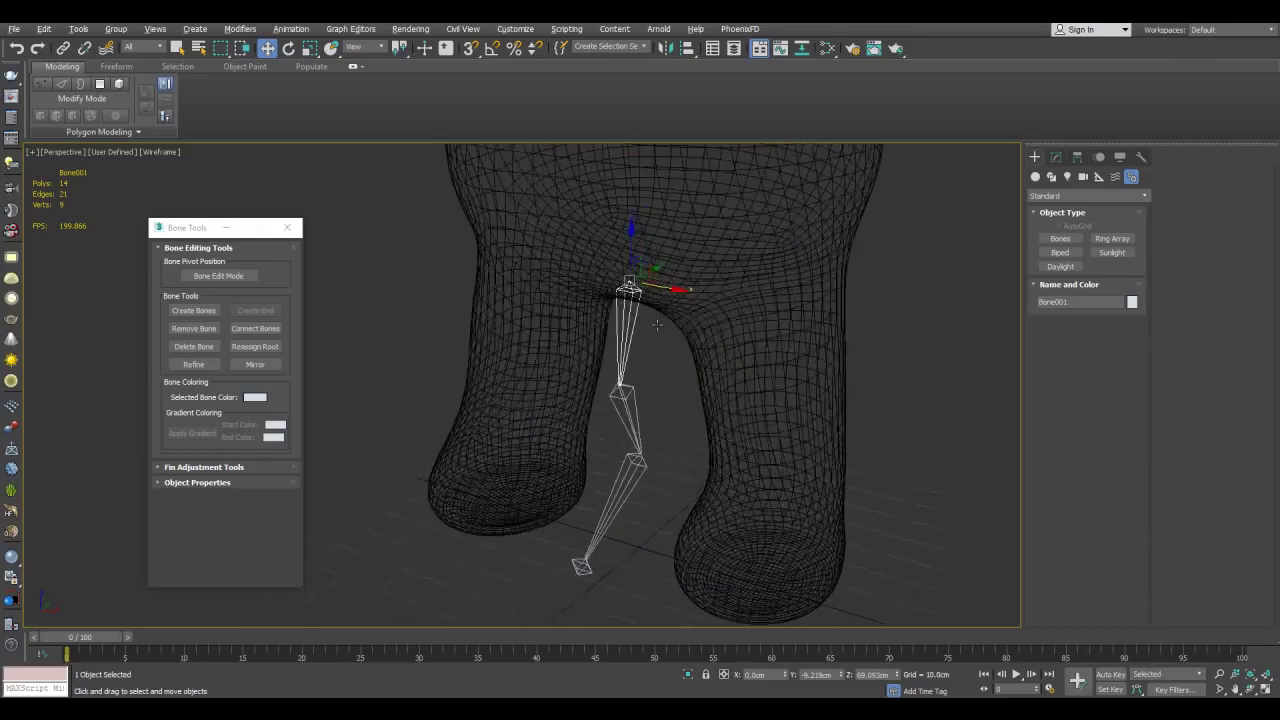
pyautogui.press('e')
pyautogui.moveTo(600, 259); pyautogui.dragTo(602, 292)
pyautogui.rightClick(602, 292)
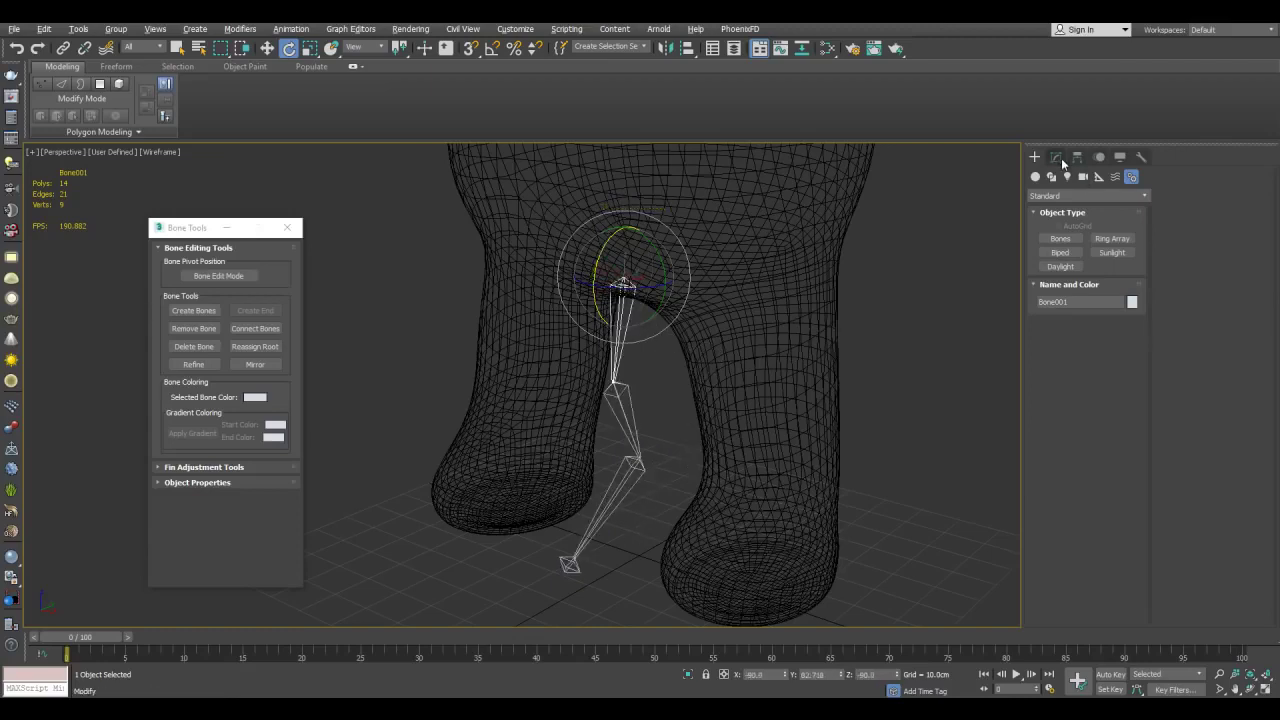
# Try a larger bone width and side fins on the hip bone.
pyautogui.click(1057, 157)
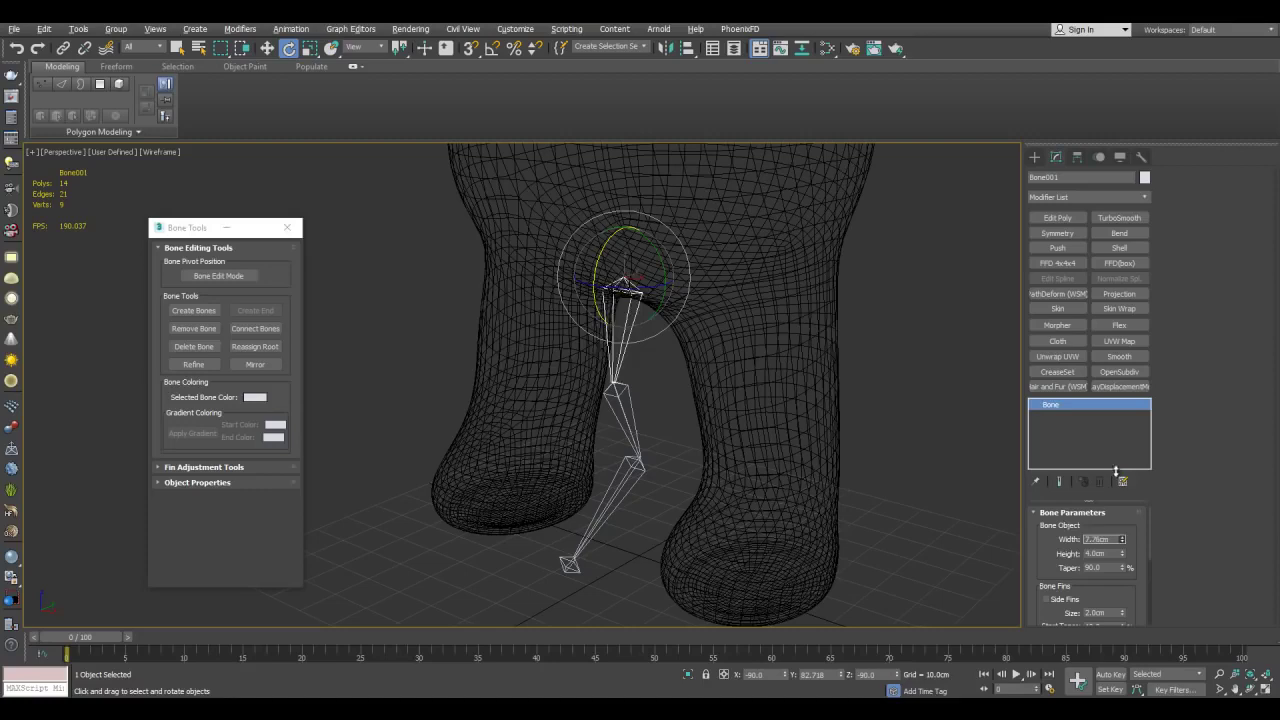
pyautogui.moveTo(1123, 558); pyautogui.dragTo(1124, 540)
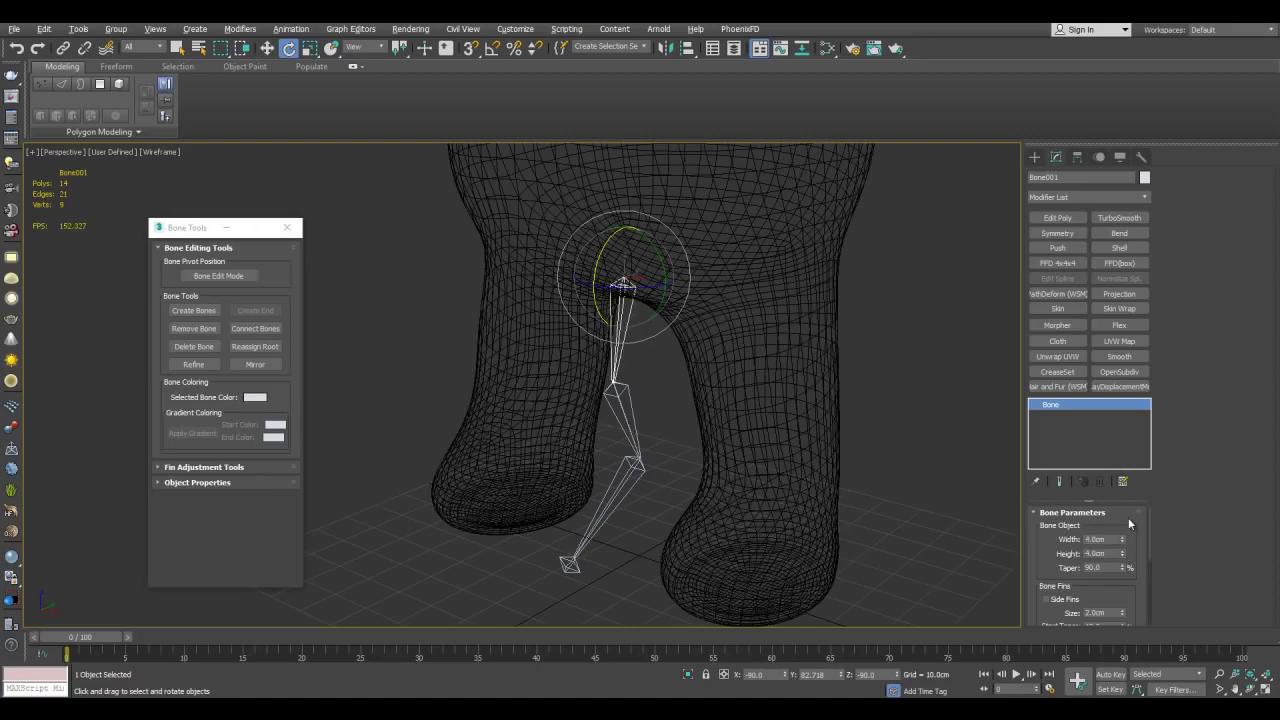
pyautogui.click(1063, 601)
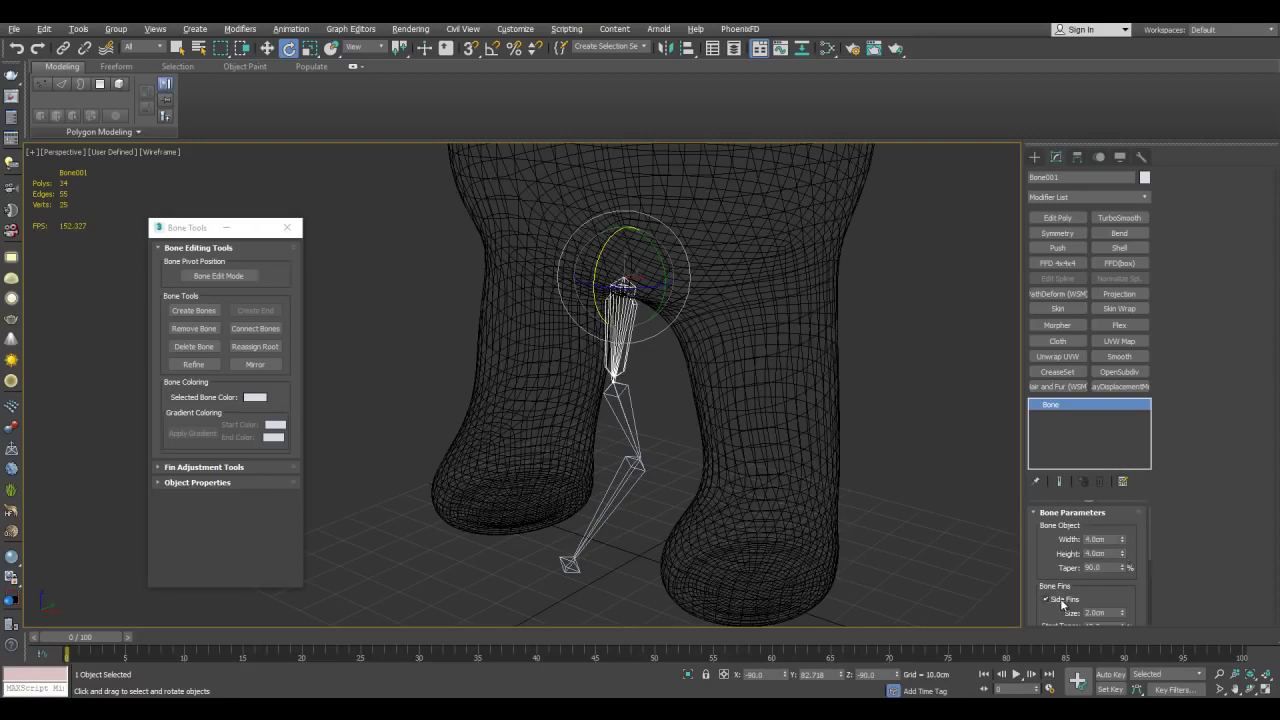
pyautogui.keyDown('alt'); pyautogui.moveTo(470, 290); pyautogui.dragTo(676, 337, button='middle'); pyautogui.keyUp('alt')
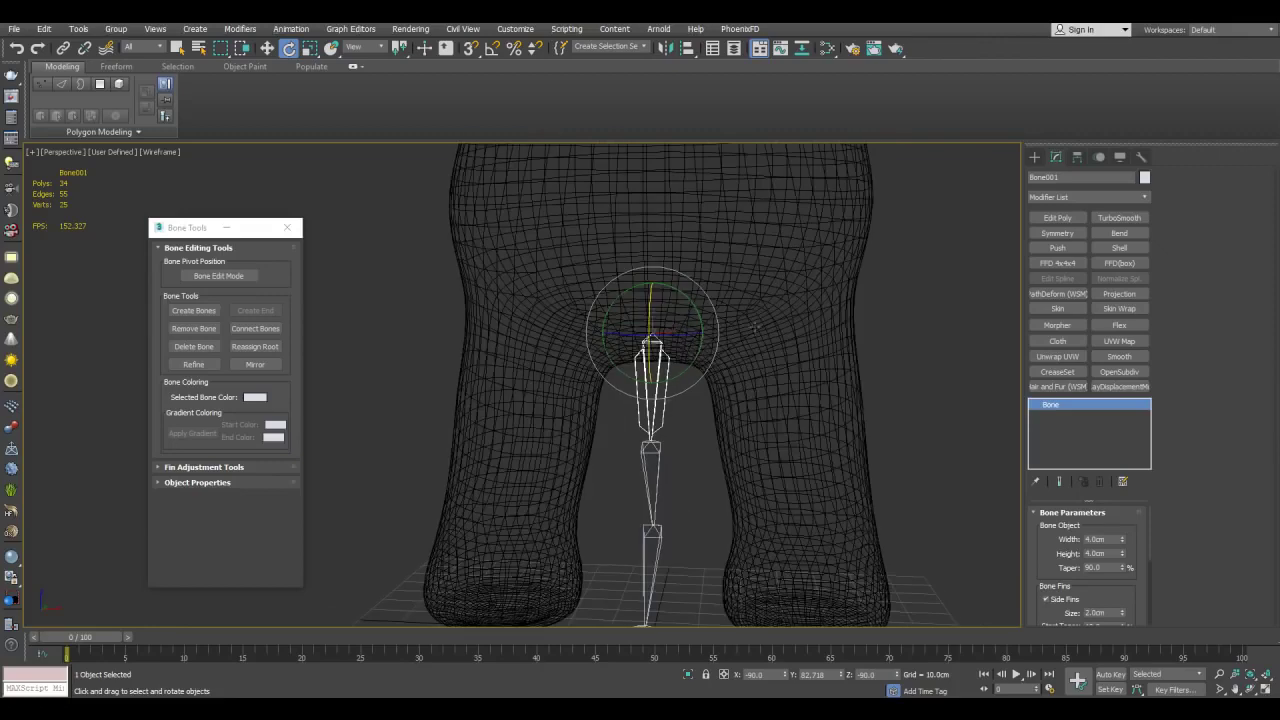
pyautogui.click(1062, 602)
# Move the leg bone chain along the X axis to about 60 cm, beside the bear's left leg.
pyautogui.moveTo(899, 483); pyautogui.dragTo(797, 406, button='middle')
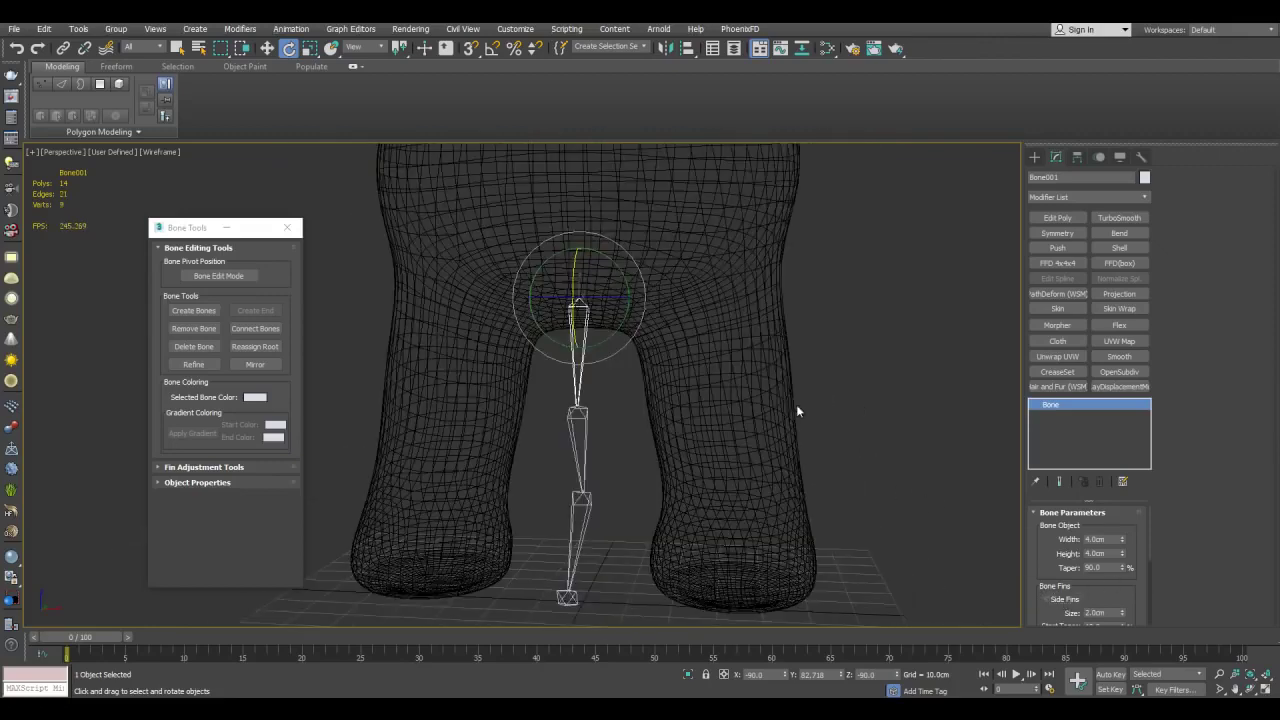
pyautogui.moveTo(589, 326); pyautogui.dragTo(619, 316, button='middle')
pyautogui.press('w')
pyautogui.keyDown('alt'); pyautogui.moveTo(619, 316); pyautogui.dragTo(638, 317, button='middle'); pyautogui.keyUp('alt')
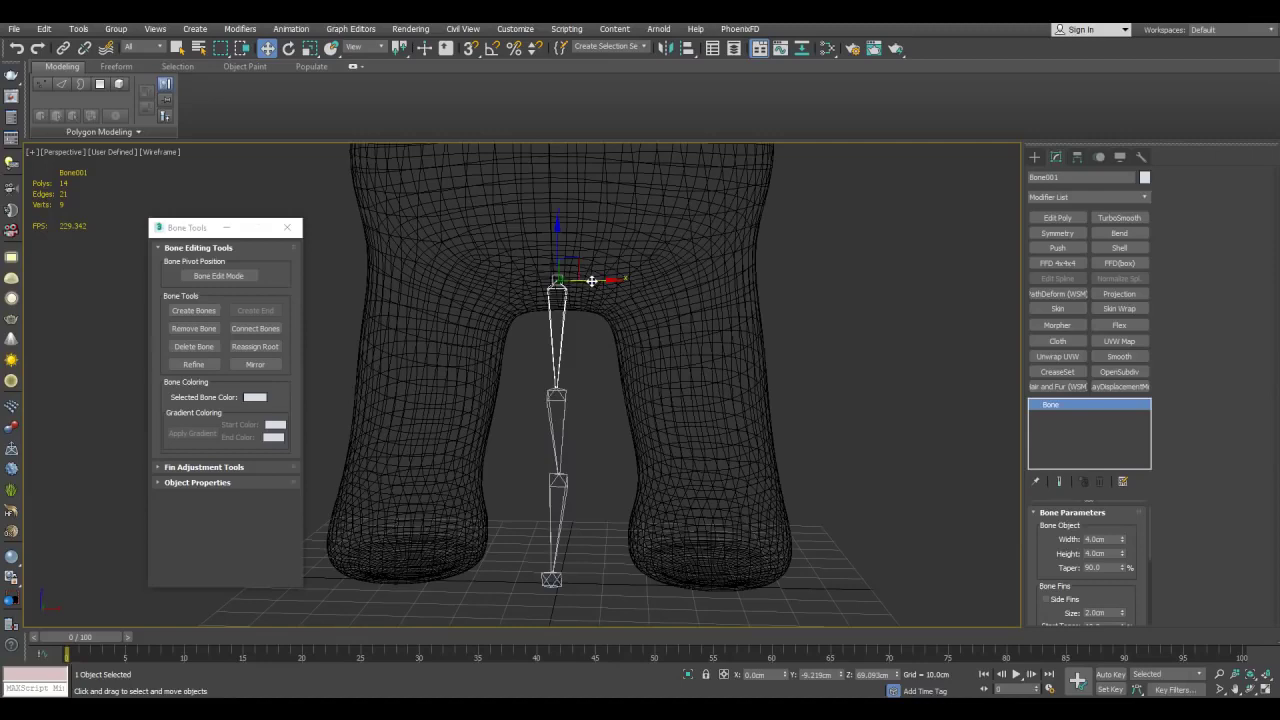
pyautogui.moveTo(592, 281); pyautogui.dragTo(872, 318)
pyautogui.moveTo(872, 318); pyautogui.dragTo(980, 206, button='middle')
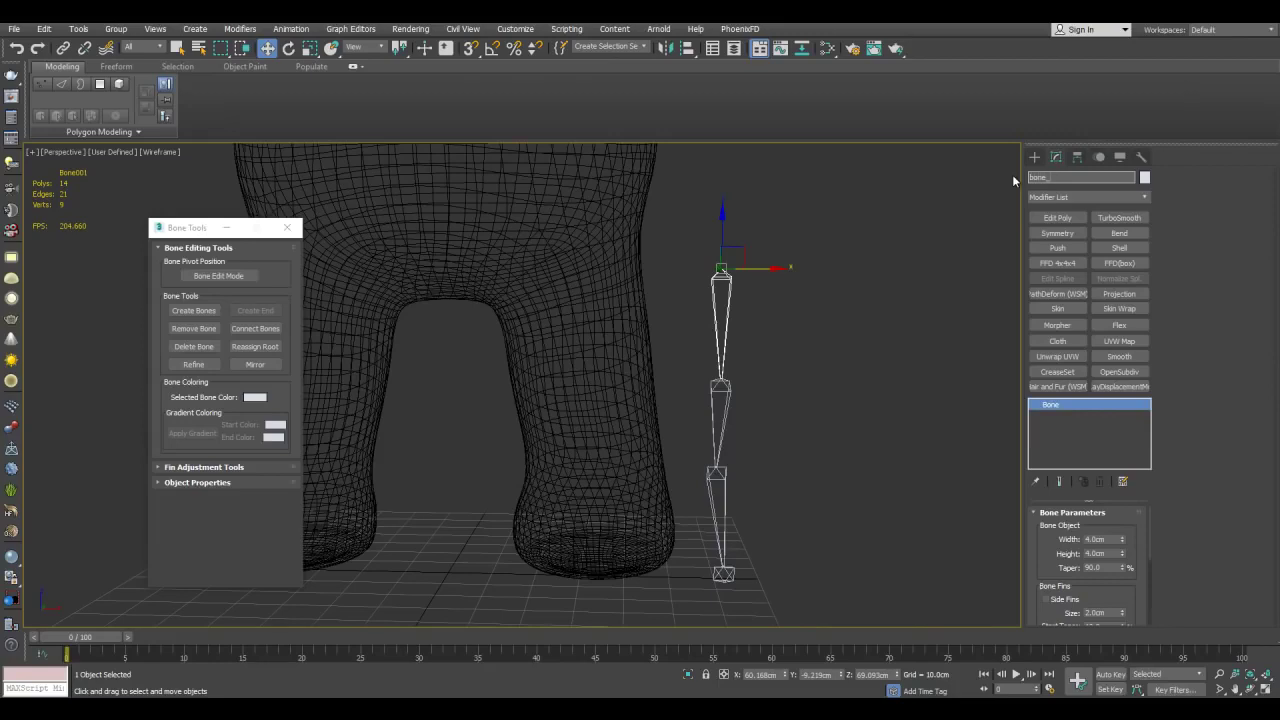
# Rename the hip bone as bone_L_thigh and copy that name.
pyautogui.write('bone_L_thigh')
pyautogui.moveTo(831, 292); pyautogui.dragTo(825, 265, button='middle')
pyautogui.moveTo(1090, 179); pyautogui.dragTo(955, 178)
pyautogui.hotkey('ctrl', 'c')
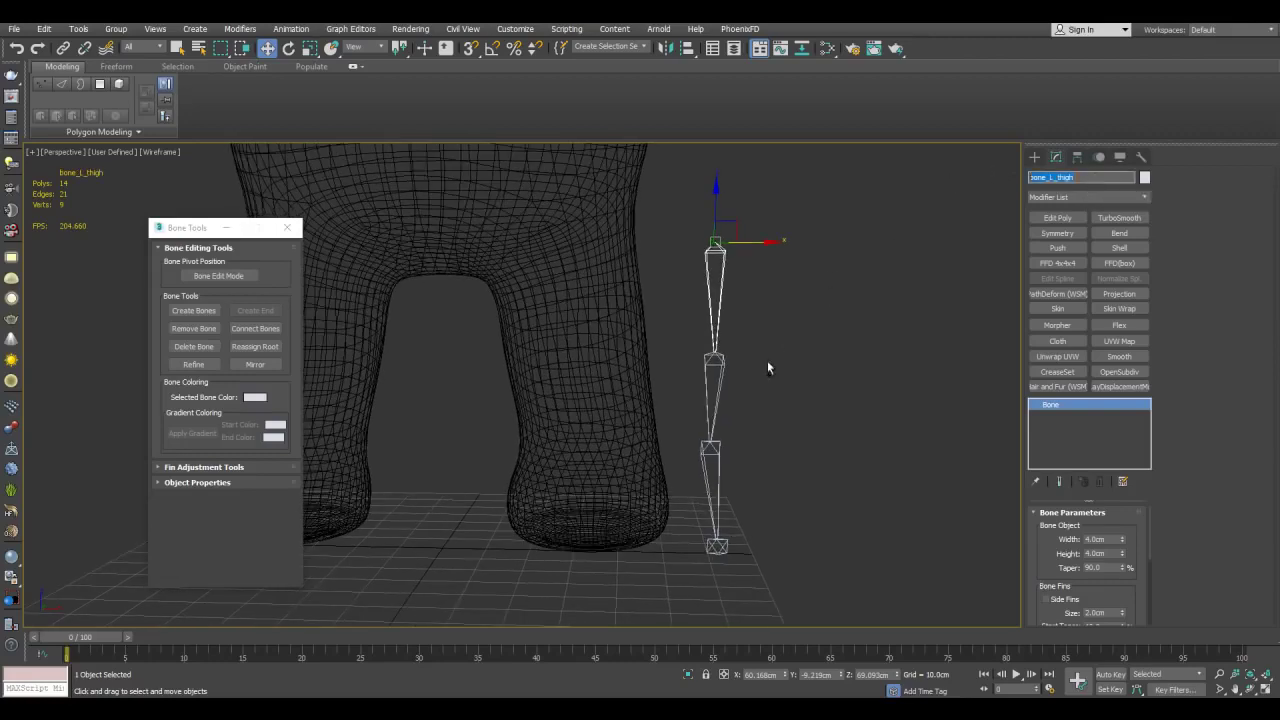
# Rename the second bone of the chain as bone_L_calf.
pyautogui.click(720, 372)
pyautogui.doubleClick(1089, 180)
pyautogui.hotkey('ctrl', 'v')
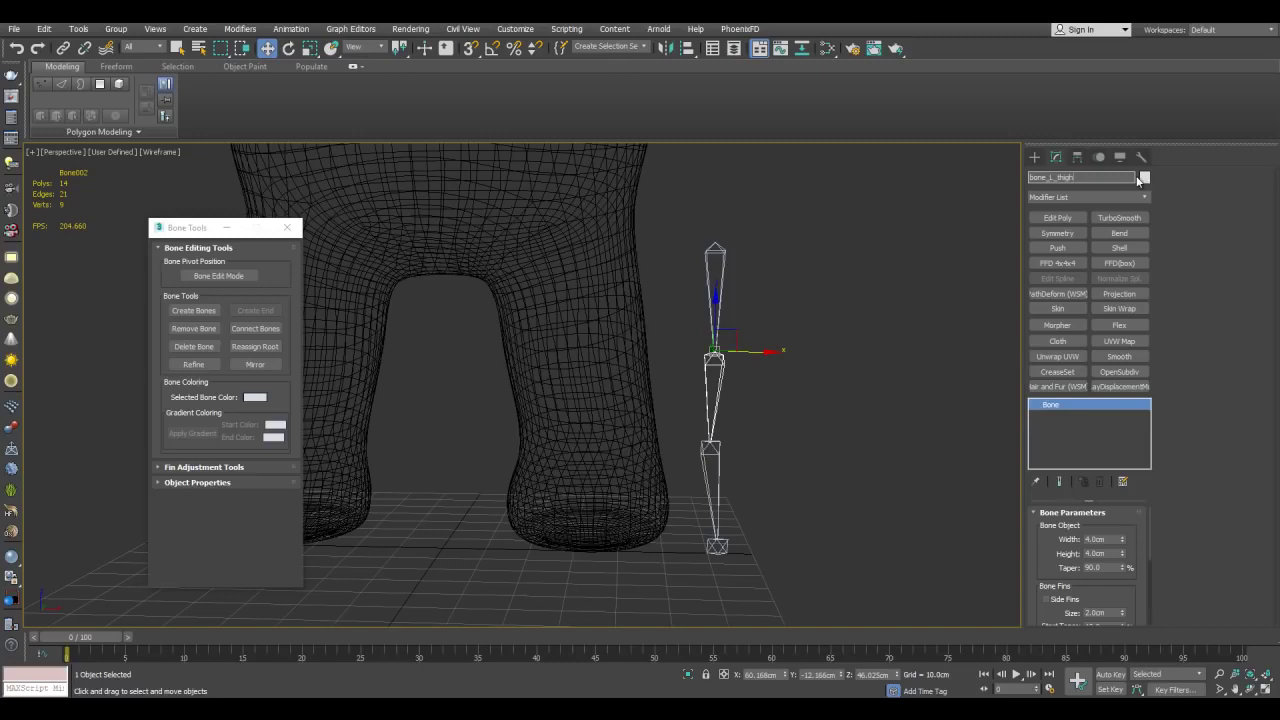
pyautogui.moveTo(1092, 178); pyautogui.dragTo(1059, 178)
pyautogui.write('calf')
# Rename the third bone, running from ankle to toe, as bone_L_foot.
pyautogui.keyDown('alt'); pyautogui.moveTo(914, 271); pyautogui.dragTo(633, 404, button='middle'); pyautogui.keyUp('alt')
pyautogui.click(686, 405)
pyautogui.moveTo(1082, 178); pyautogui.dragTo(933, 193)
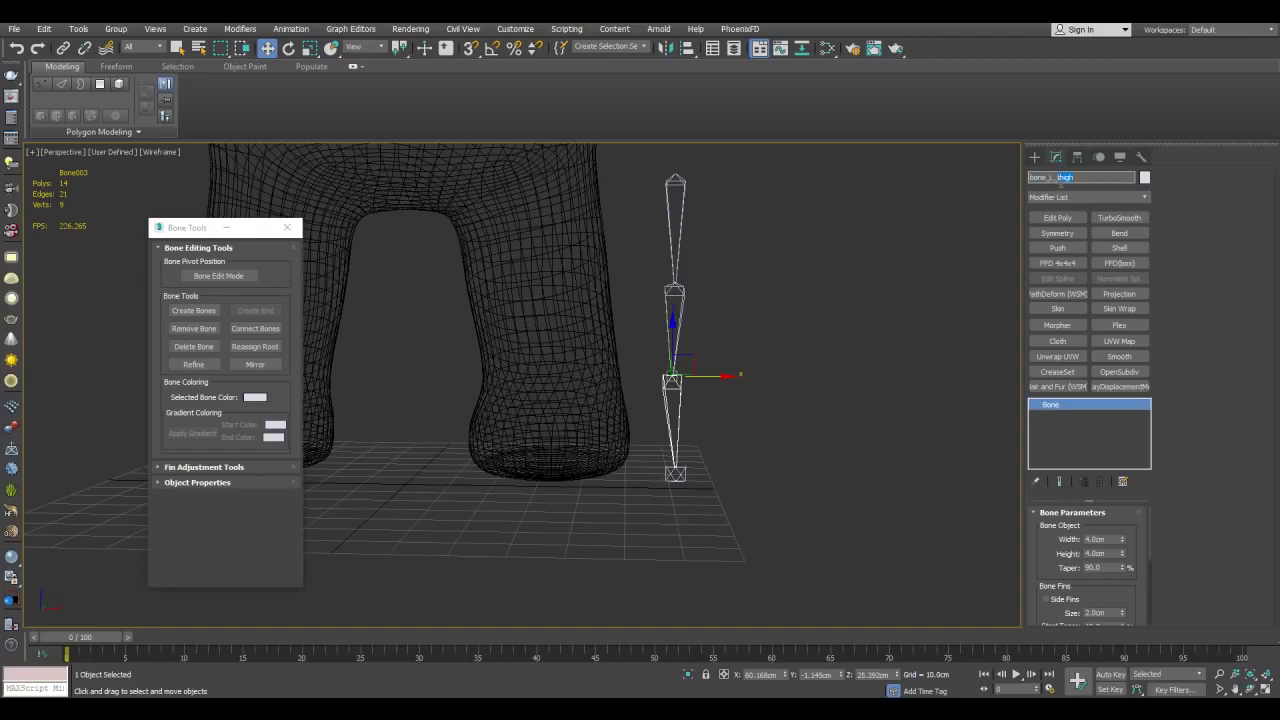
pyautogui.keyDown('alt'); pyautogui.moveTo(833, 278); pyautogui.dragTo(770, 354, button='middle'); pyautogui.keyUp('alt')
pyautogui.scroll(3, 770, 354)
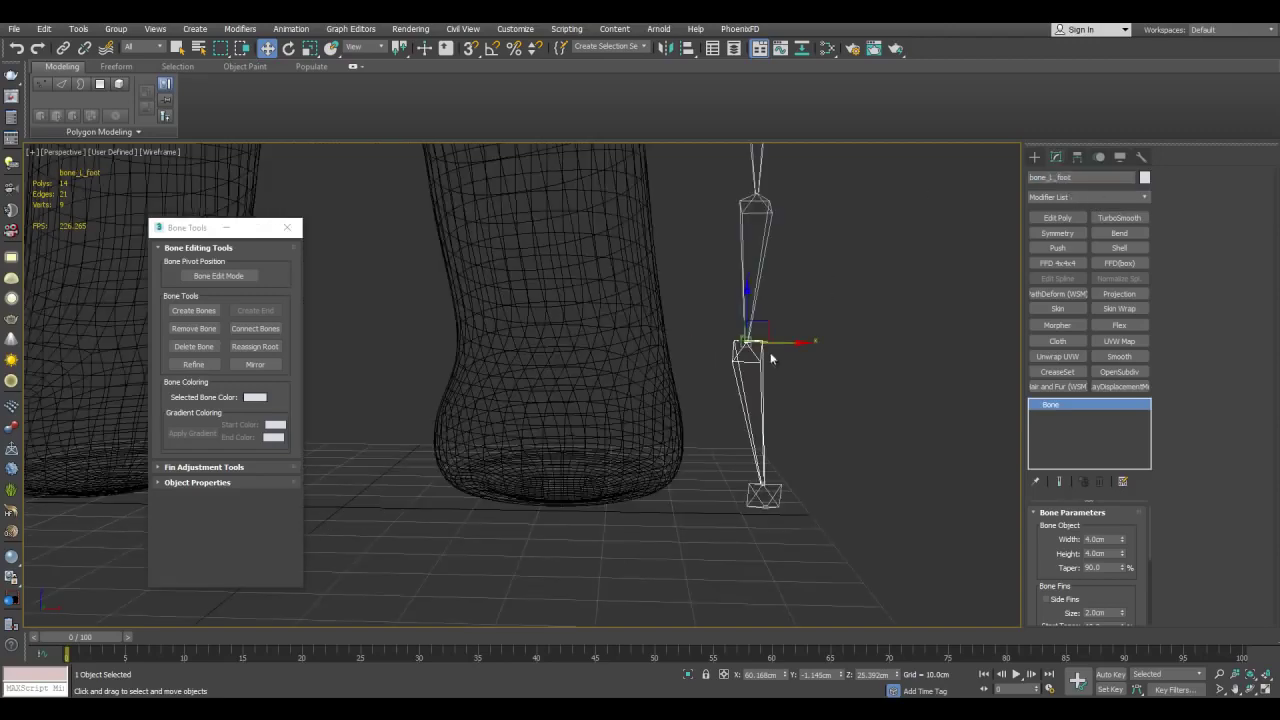
# Rename the small end bone at the toe as boneNub_L_foot.
pyautogui.click(763, 494)
pyautogui.moveTo(1090, 177); pyautogui.dragTo(912, 175)
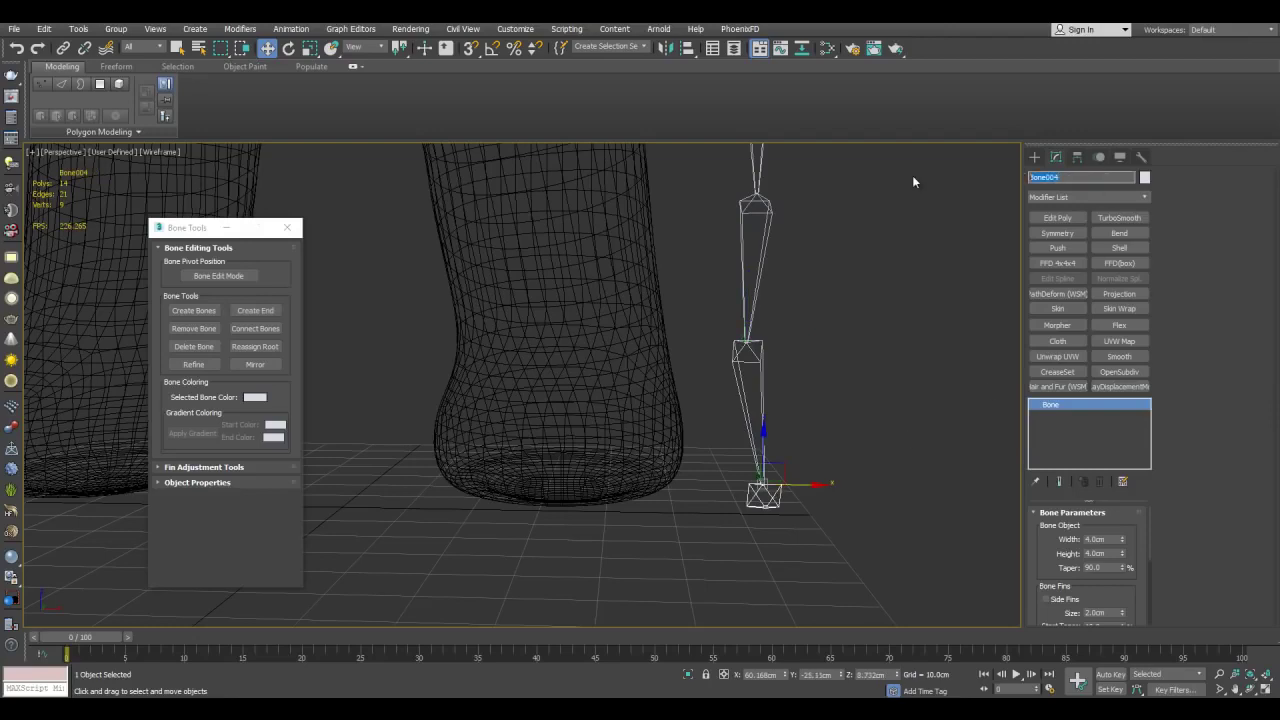
pyautogui.write('b')
pyautogui.write('oneNub_L_foot')
pyautogui.press('Return')
# Examine the leg bone chain's size and placement beside the whole bear in the Perspective view.
pyautogui.moveTo(802, 326); pyautogui.dragTo(788, 312, button='middle')
pyautogui.scroll(-2, 746, 412)
pyautogui.keyDown('alt'); pyautogui.moveTo(746, 412); pyautogui.dragTo(688, 421, button='middle'); pyautogui.keyUp('alt')
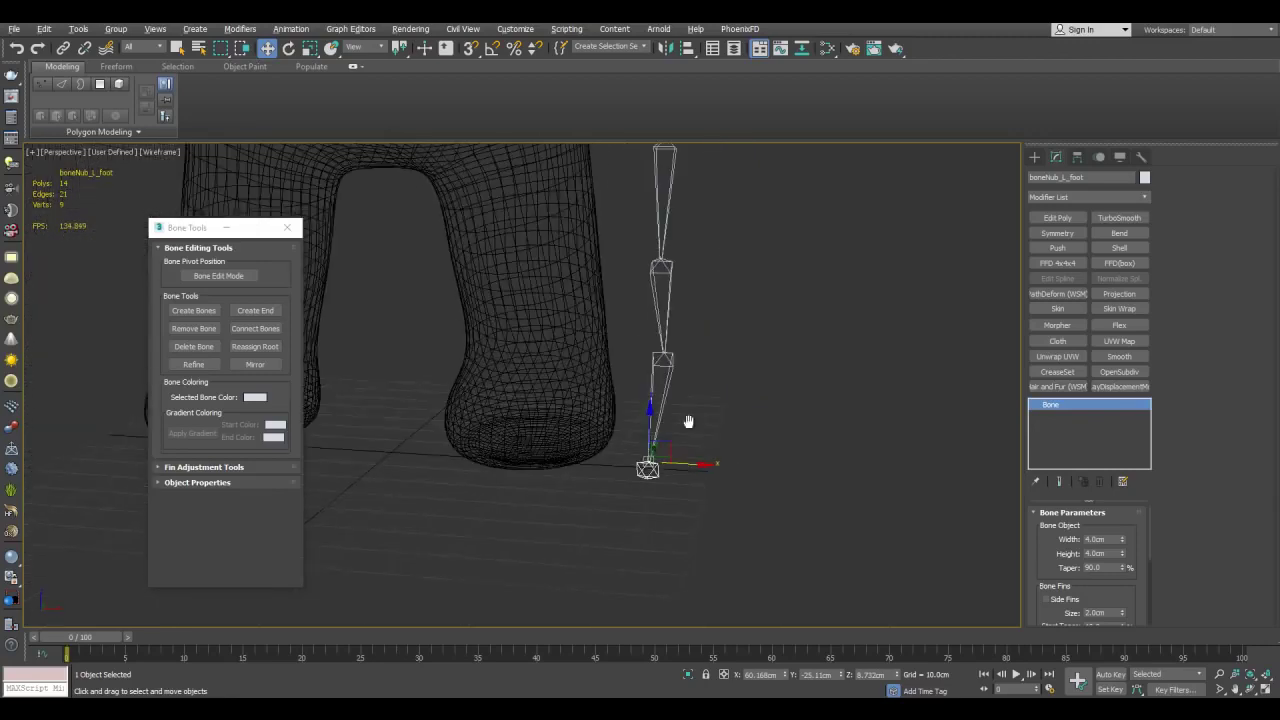
pyautogui.moveTo(728, 324); pyautogui.dragTo(760, 400, button='middle')
pyautogui.scroll(-2, 756, 388)
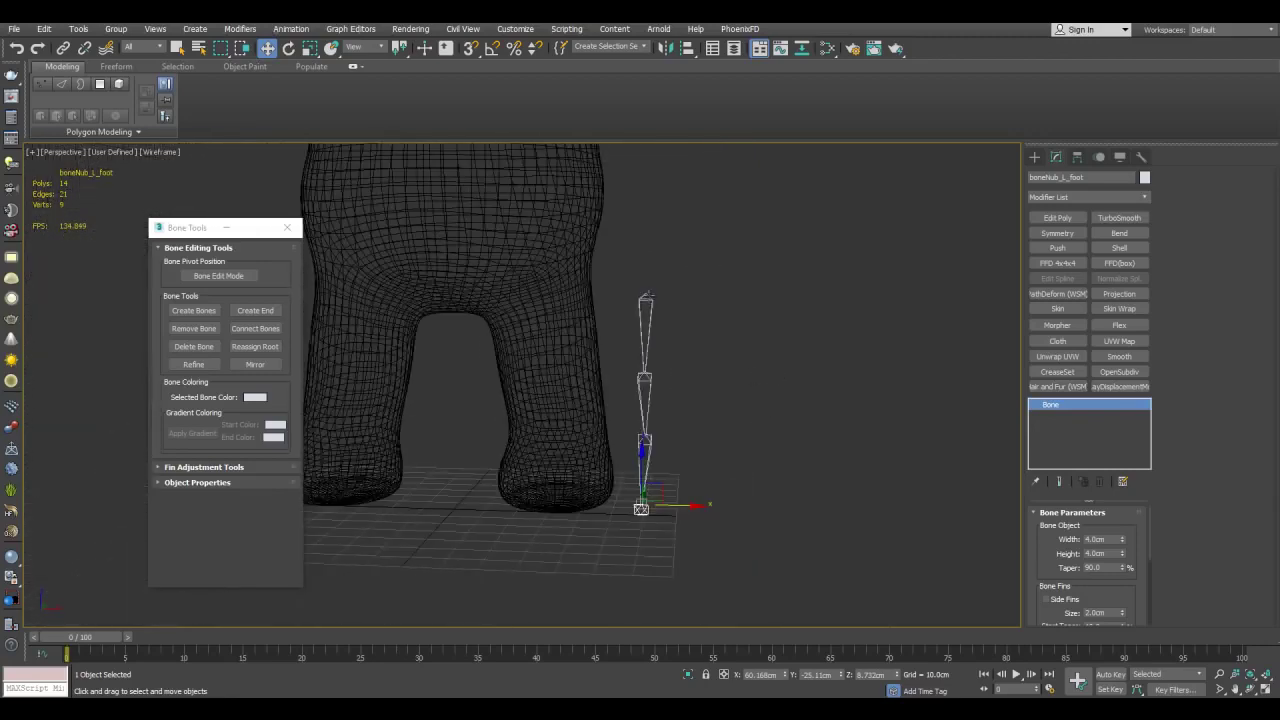
pyautogui.scroll(-4, 837, 474)
pyautogui.moveTo(805, 370); pyautogui.dragTo(816, 456, button='middle')
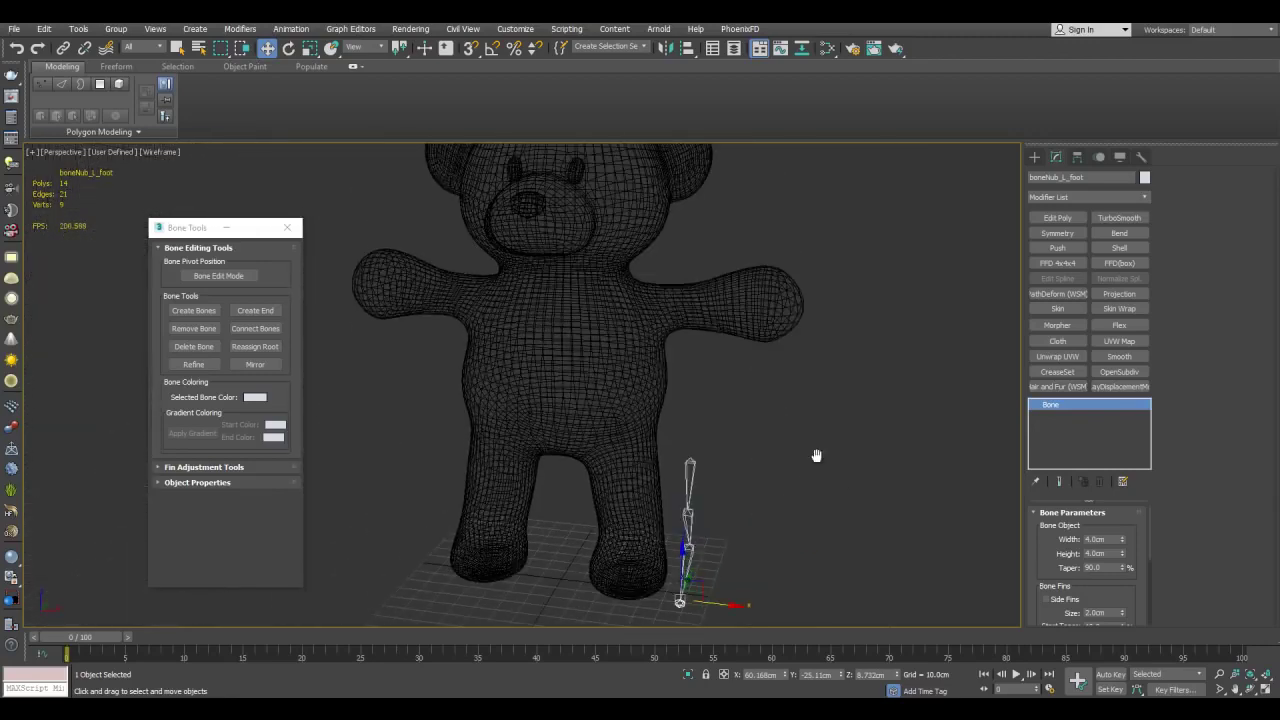
pyautogui.moveTo(748, 408); pyautogui.dragTo(734, 246, button='middle')
pyautogui.moveTo(695, 344); pyautogui.dragTo(762, 461, button='middle')
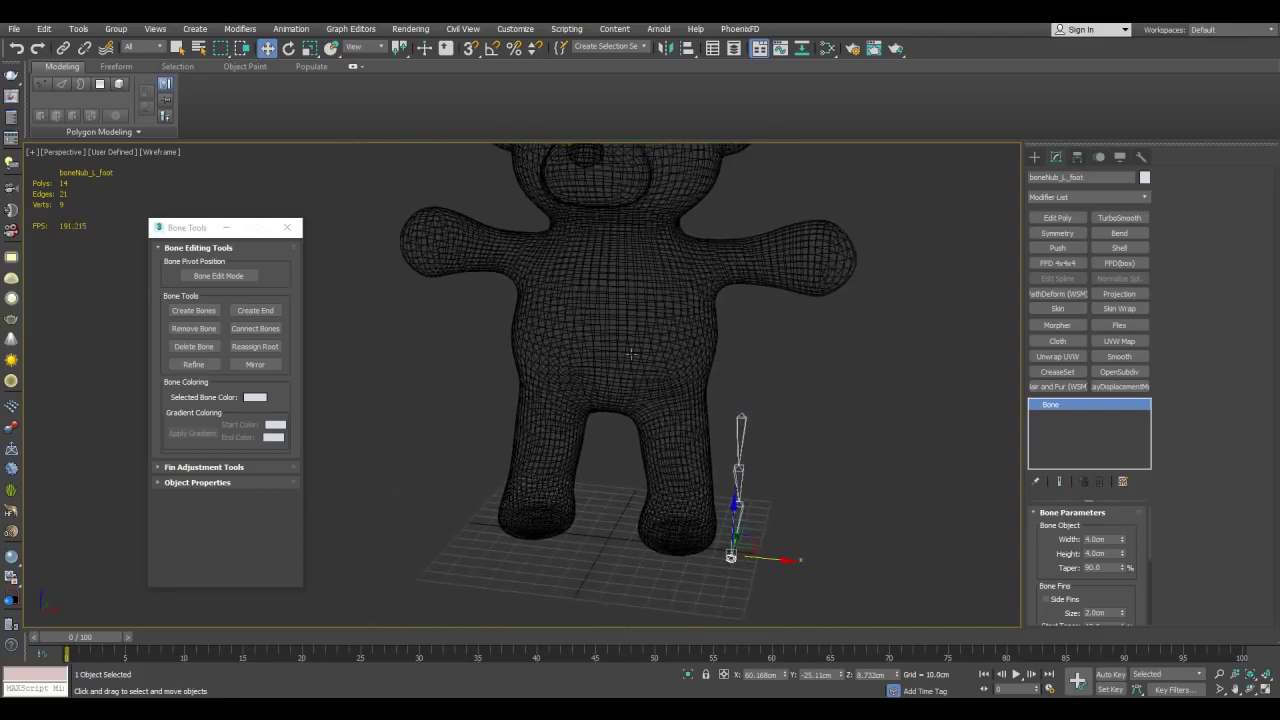
pyautogui.scroll(-3, 850, 431)
pyautogui.moveTo(787, 394); pyautogui.dragTo(686, 284, button='middle')
pyautogui.scroll(3, 788, 367)
# Select all four leg bones and set both gradient colors to blue with hue 167, saturation 255 and value 203.
pyautogui.moveTo(620, 497); pyautogui.dragTo(620, 494)
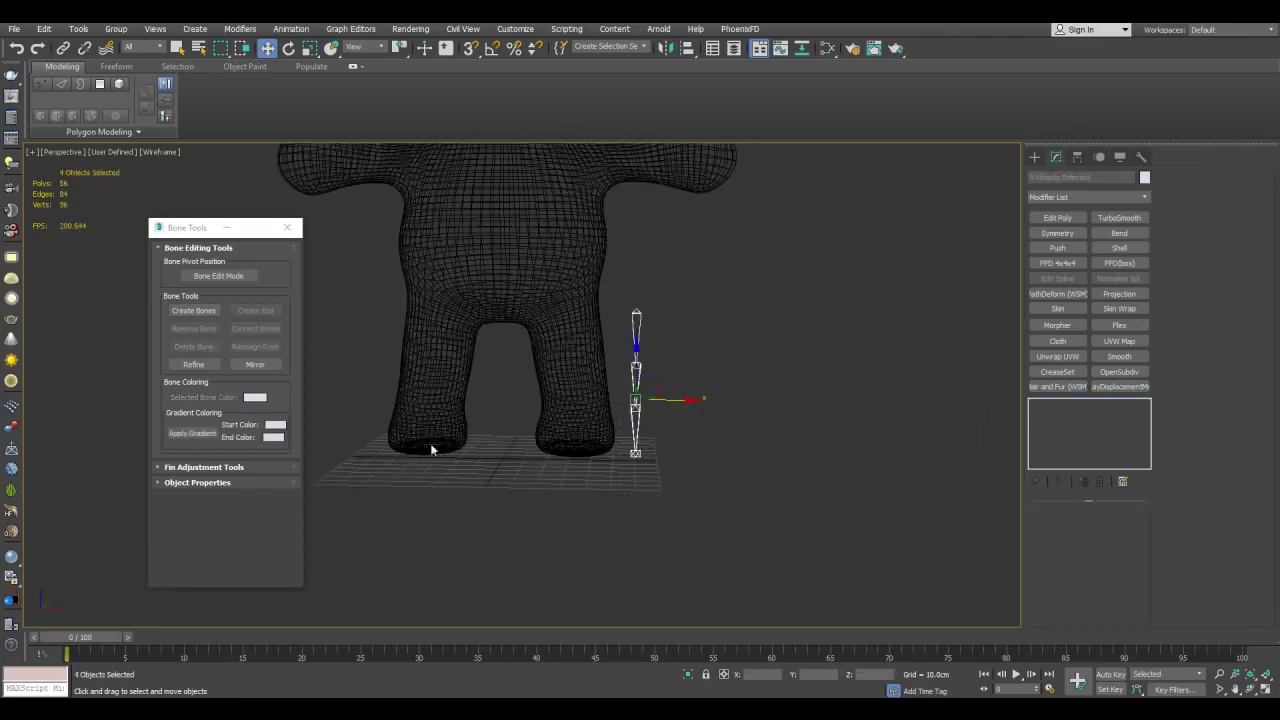
pyautogui.click(278, 427)
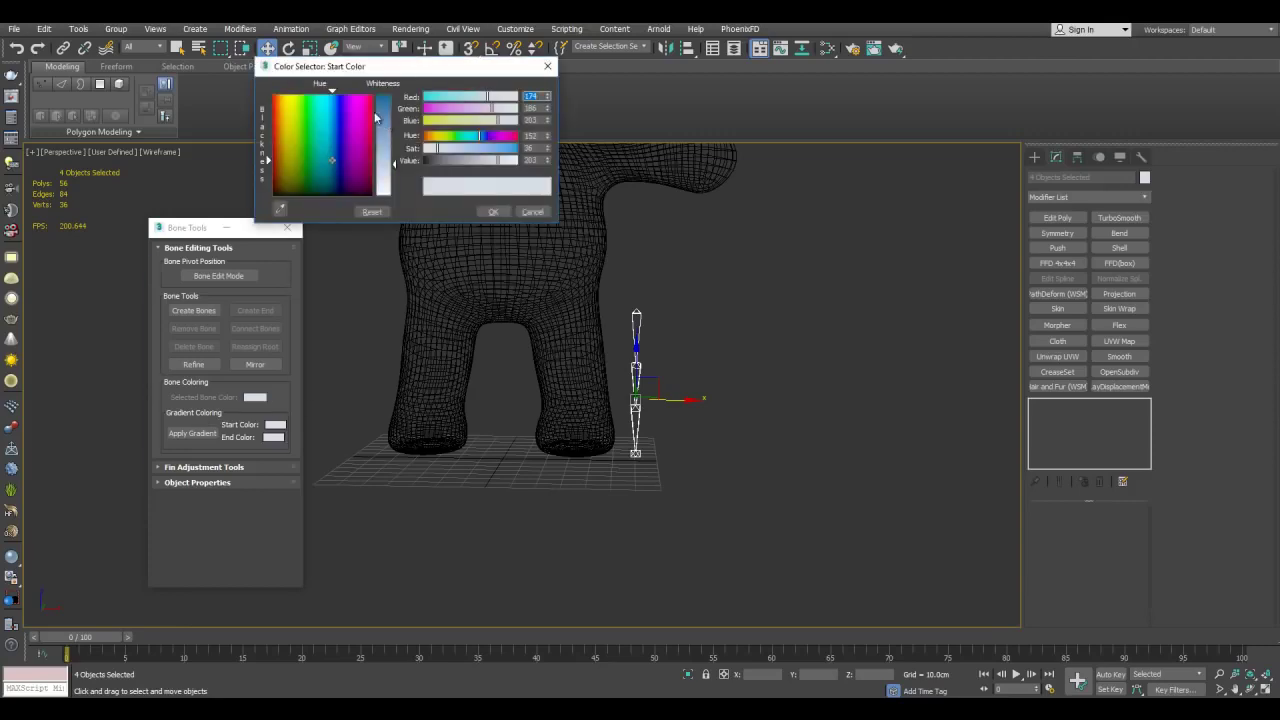
pyautogui.moveTo(336, 112)
pyautogui.mouseDown()
pyautogui.moveTo(386, 93)
pyautogui.moveTo(337, 114)
pyautogui.mouseUp()
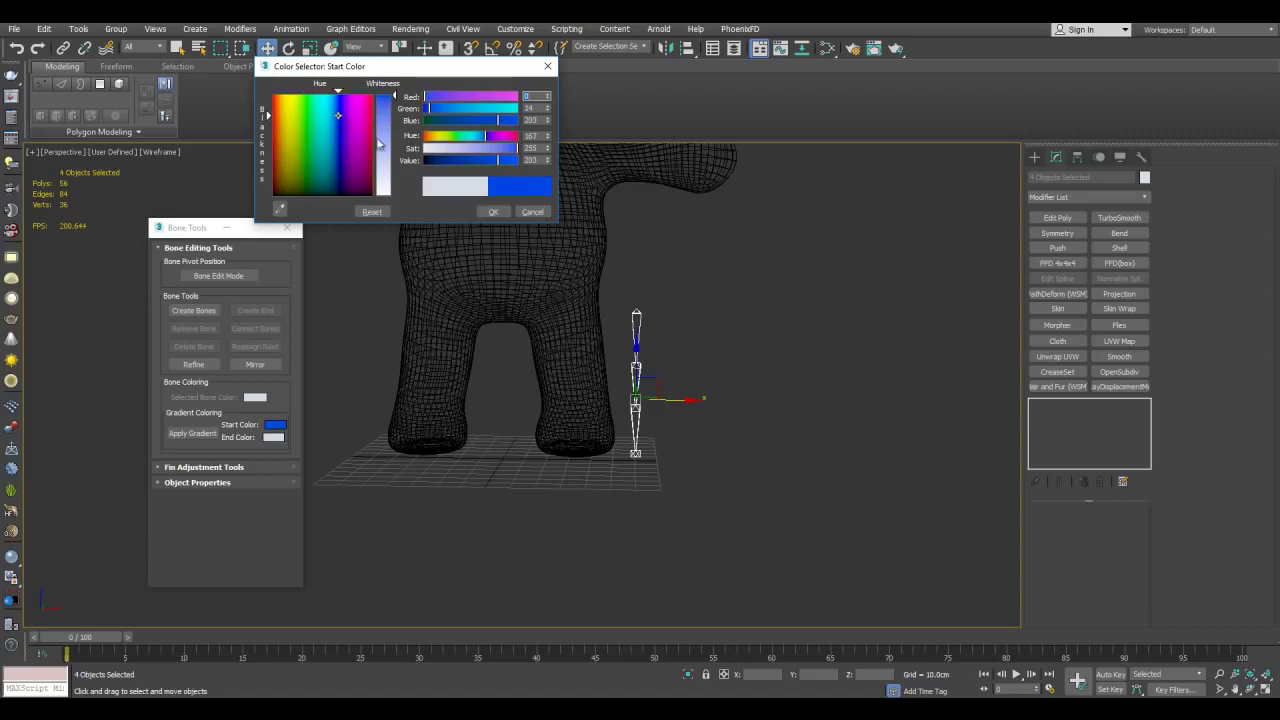
pyautogui.click(492, 210)
pyautogui.moveTo(280, 425); pyautogui.dragTo(274, 437)
pyautogui.click(218, 412)
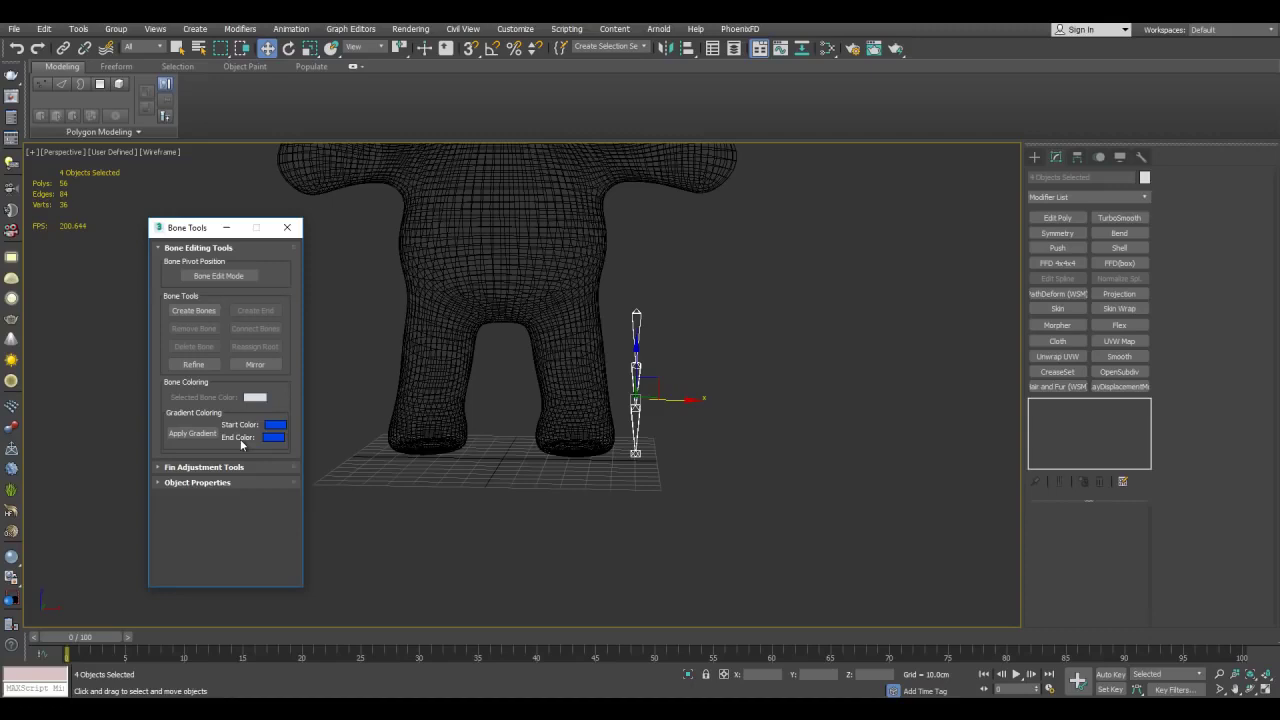
# Make the gradient's end color a slightly less saturated blue and apply the gradient to the leg bones.
pyautogui.click(268, 436)
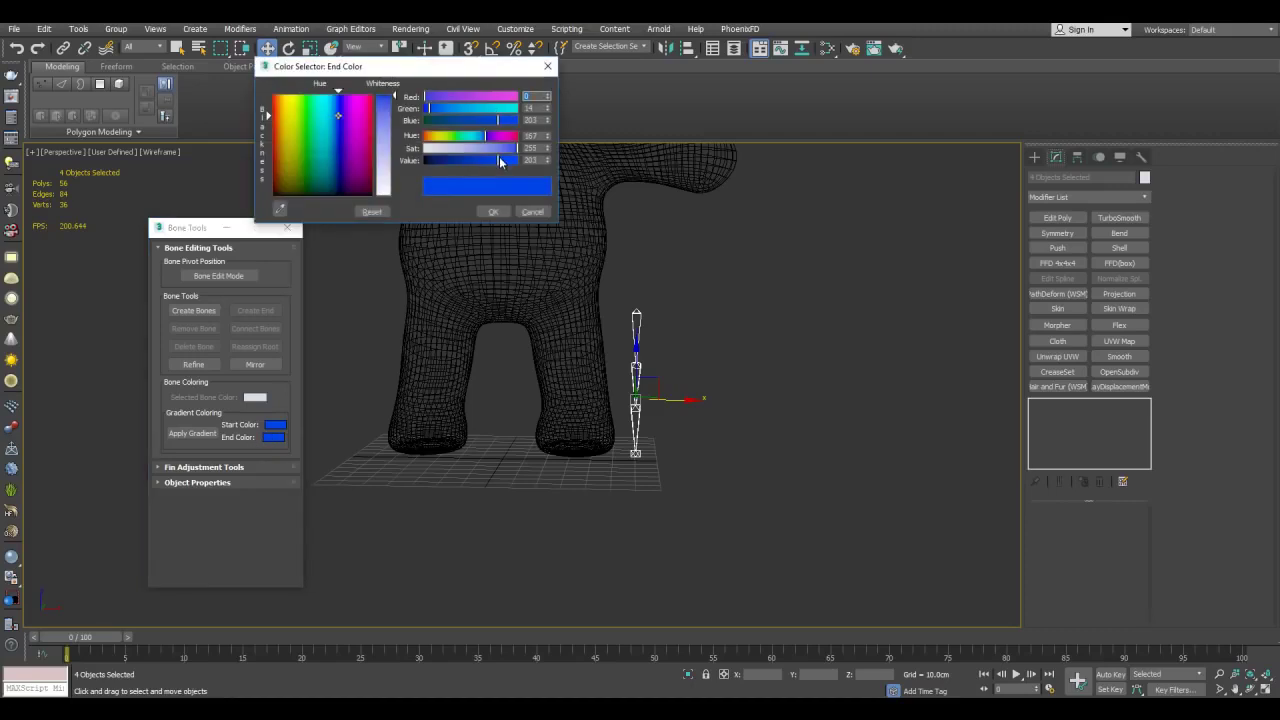
pyautogui.moveTo(512, 148); pyautogui.dragTo(506, 145)
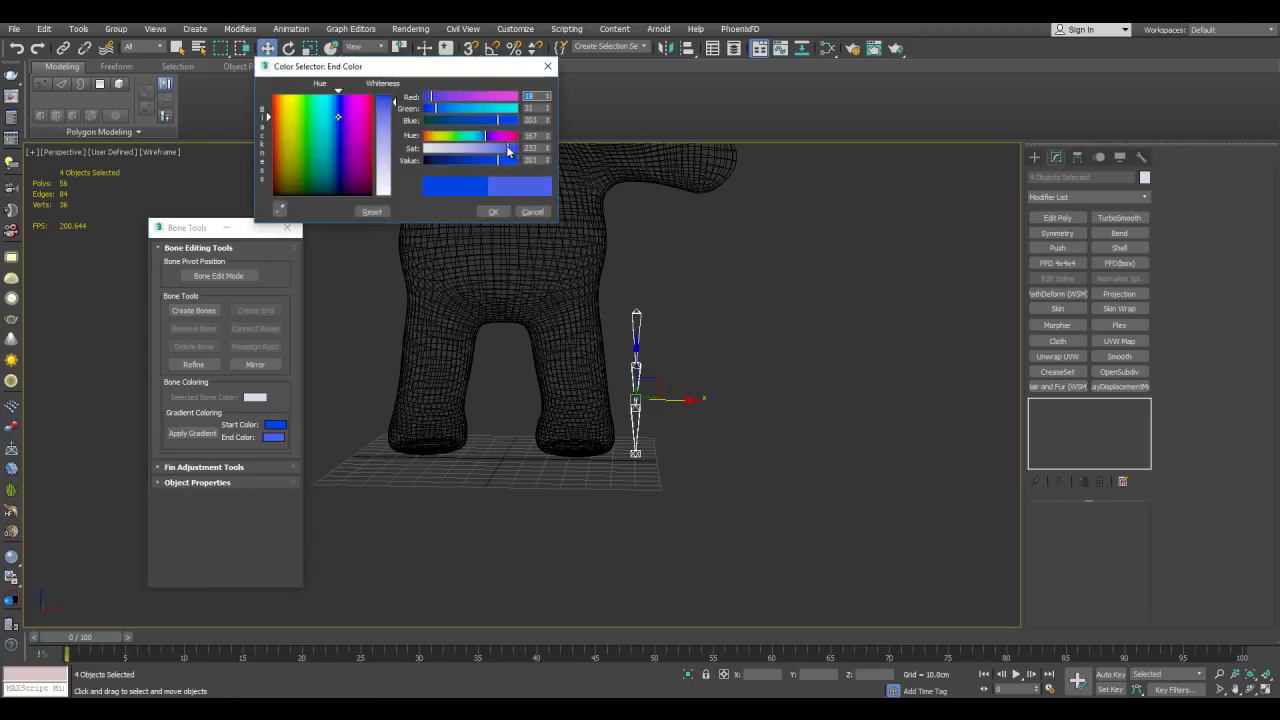
pyautogui.click(493, 211)
pyautogui.click(192, 433)
pyautogui.click(732, 369)
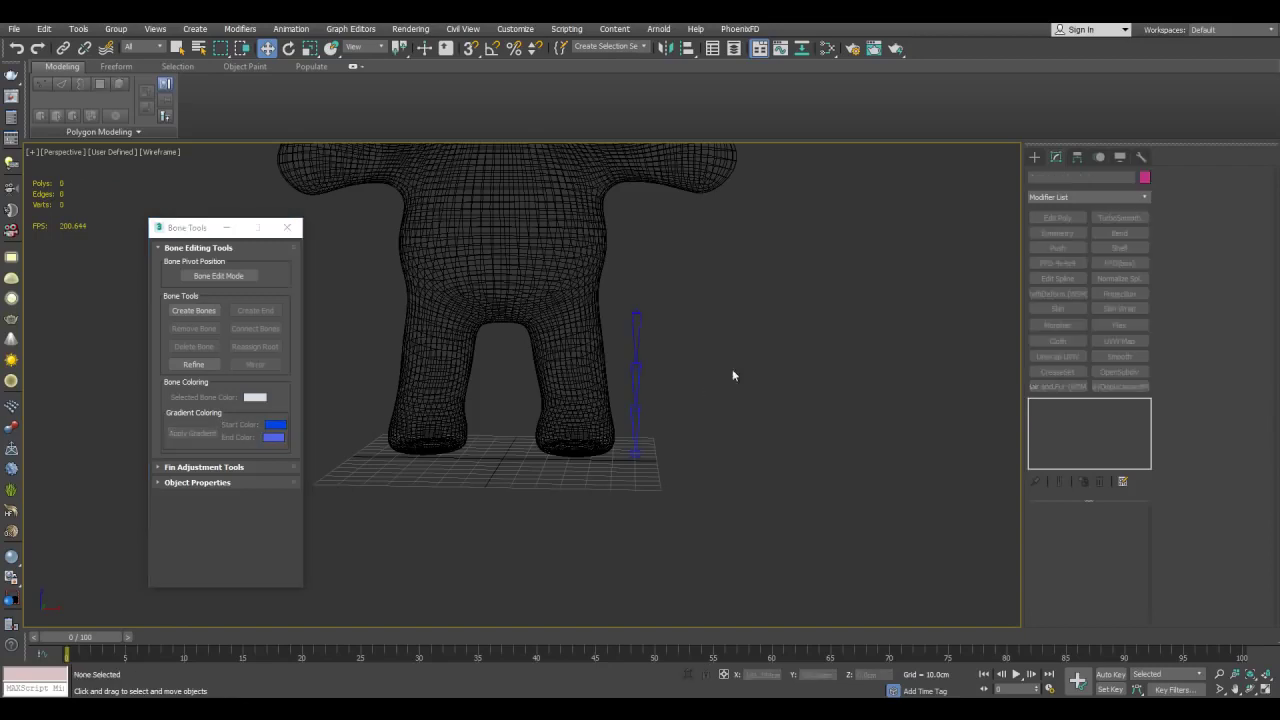
pyautogui.keyDown('alt'); pyautogui.moveTo(732, 369); pyautogui.dragTo(717, 317, button='middle'); pyautogui.keyUp('alt')
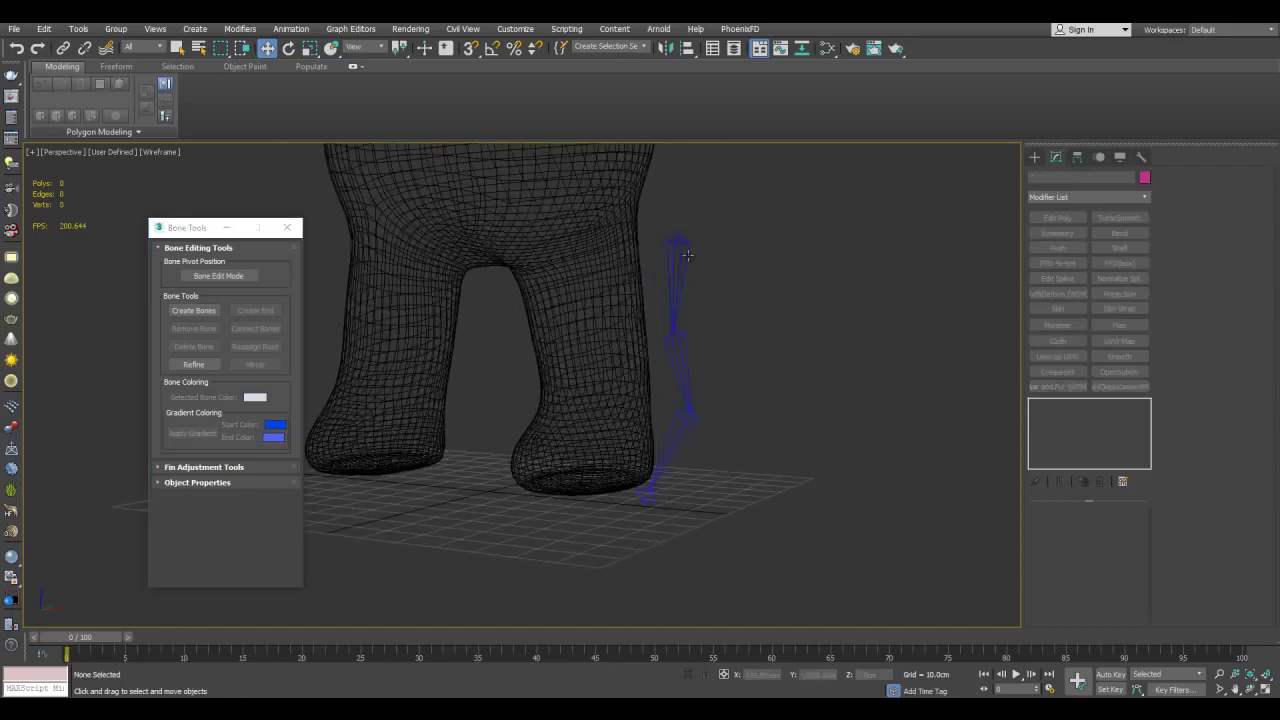
pyautogui.keyDown('alt'); pyautogui.moveTo(692, 428); pyautogui.dragTo(733, 428, button='middle'); pyautogui.keyUp('alt')
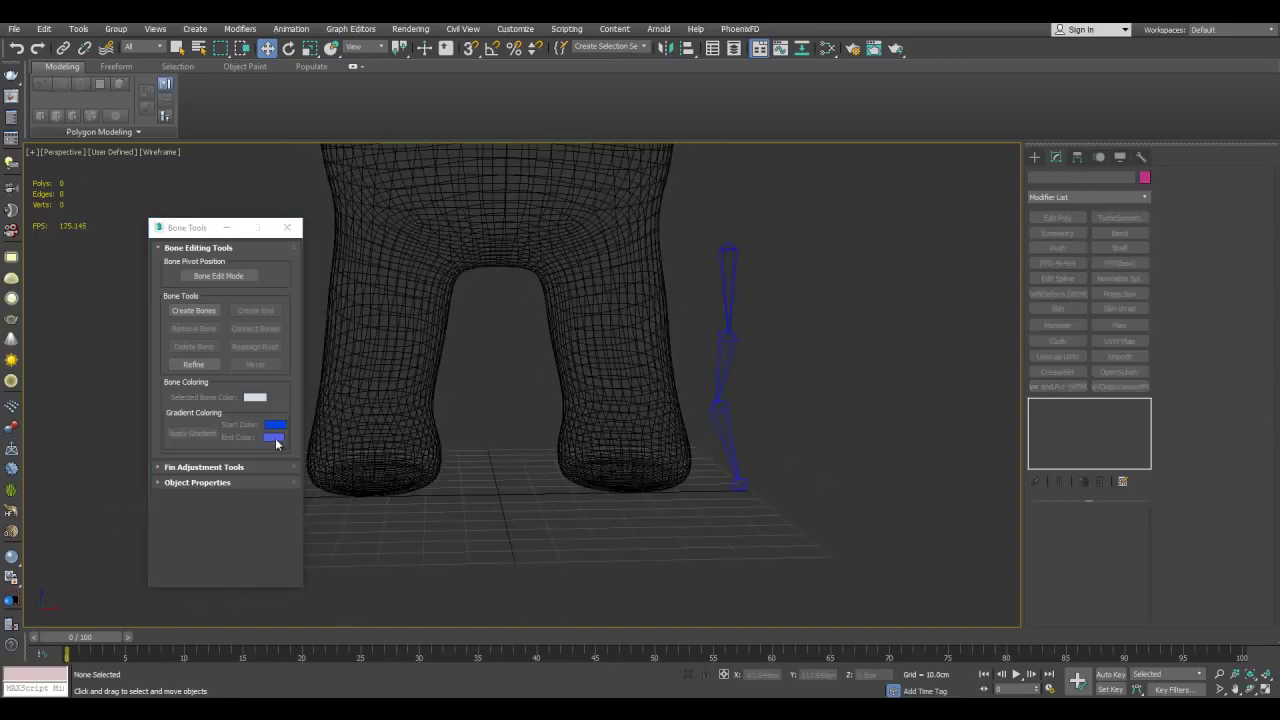
# Move the thigh bone horizontally in the Front view so the whole chain sits inside the bear's left leg.
pyautogui.click(276, 440)
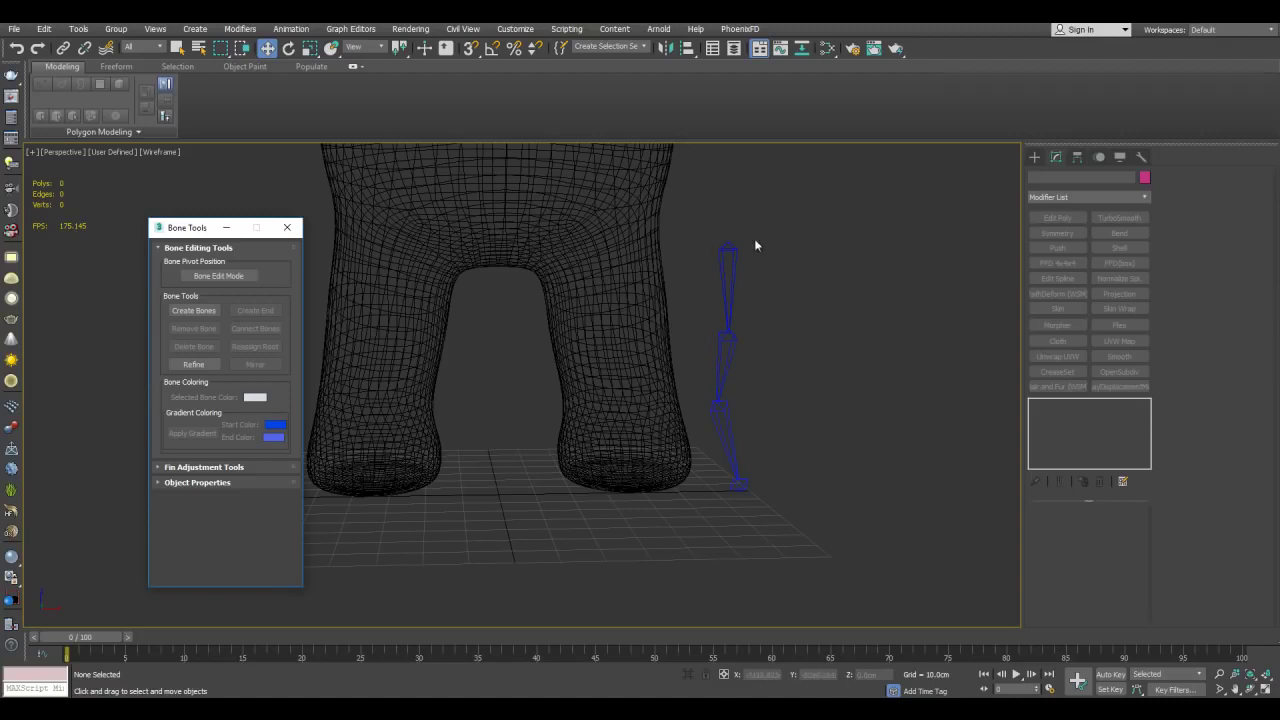
pyautogui.keyDown('alt'); pyautogui.moveTo(755, 245); pyautogui.dragTo(706, 269, button='middle'); pyautogui.keyUp('alt')
pyautogui.click(728, 296)
pyautogui.hotkey('alt', 'w')
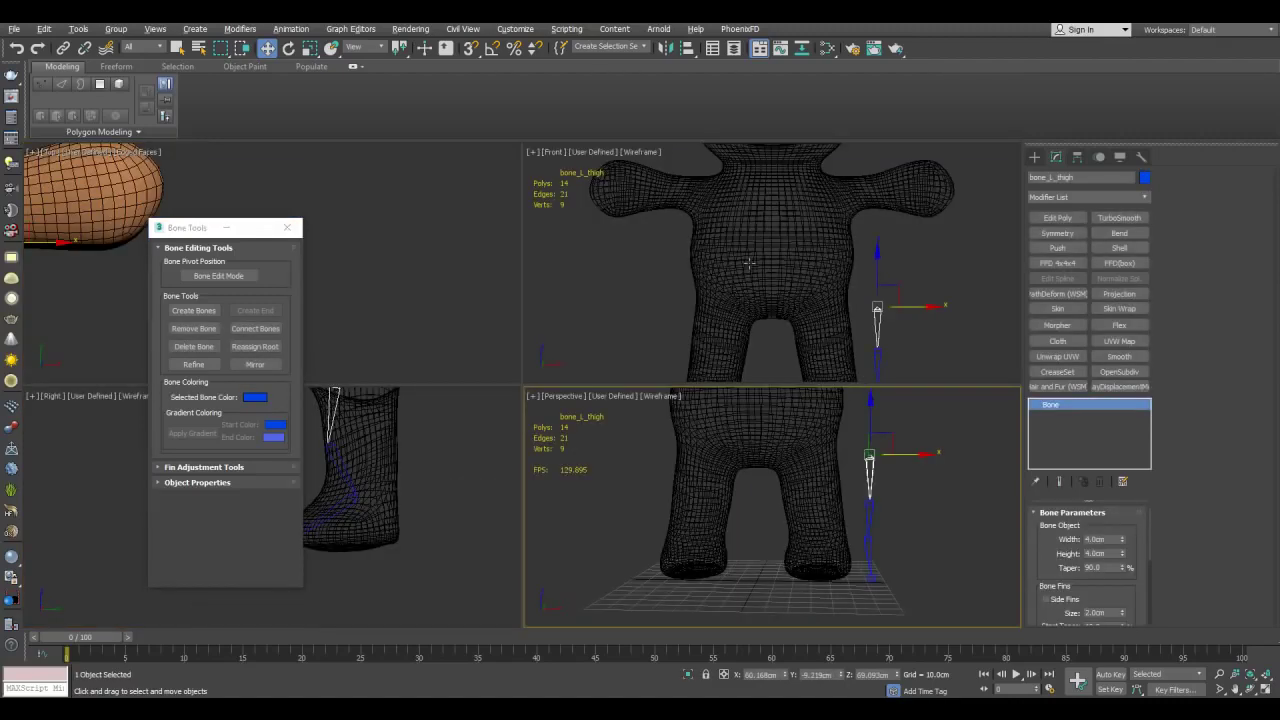
pyautogui.middleClick(749, 263)
pyautogui.hotkey('alt', 'w')
pyautogui.scroll(-2, 745, 330)
pyautogui.moveTo(743, 352); pyautogui.dragTo(756, 315, button='middle')
pyautogui.scroll(2, 756, 318)
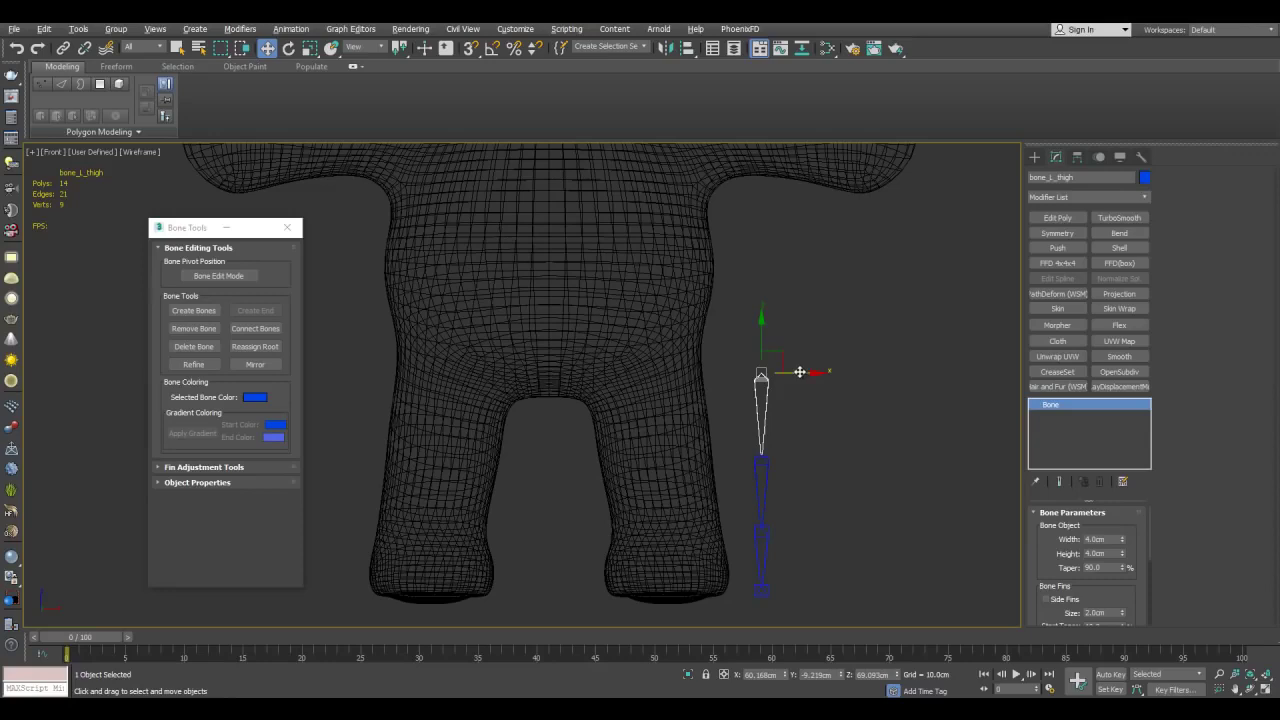
pyautogui.moveTo(799, 372); pyautogui.dragTo(685, 372)
pyautogui.scroll(2, 748, 363)
# Rotate the thigh bone so the chain follows the leg's outward slant, and nudge it slightly inward along X.
pyautogui.press('e')
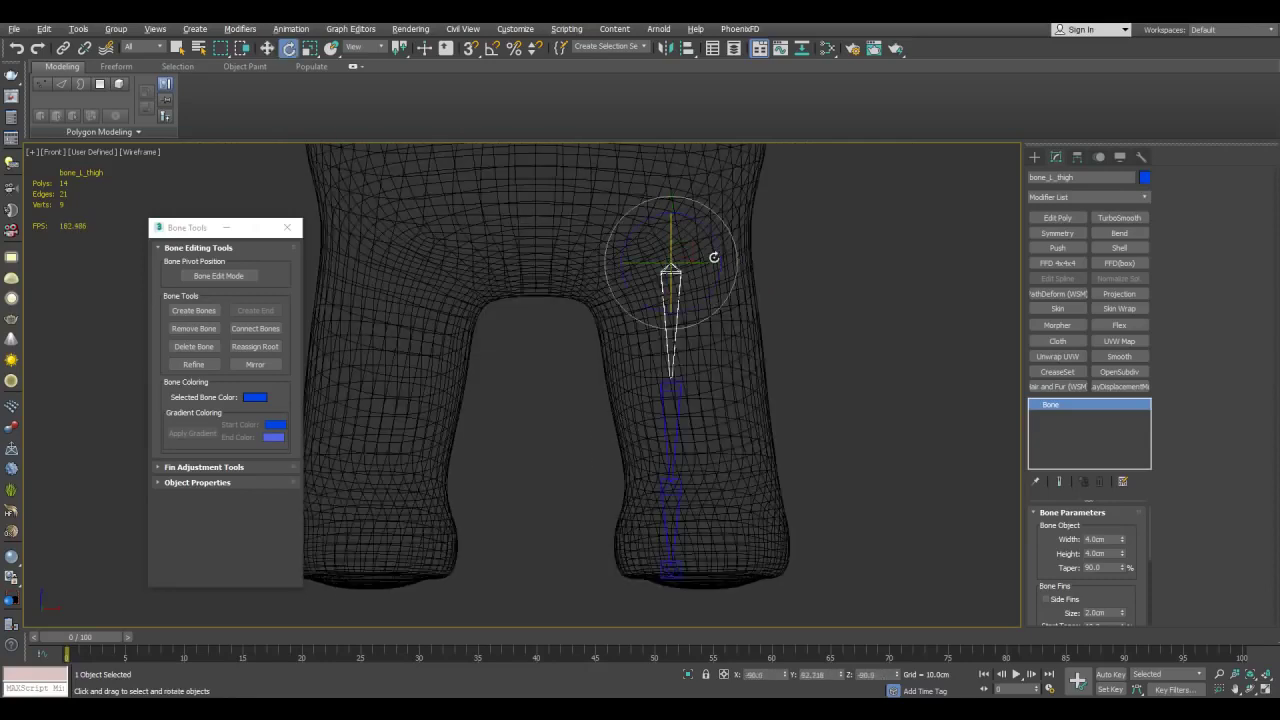
pyautogui.moveTo(706, 234); pyautogui.dragTo(706, 209)
pyautogui.press('w')
pyautogui.moveTo(721, 267); pyautogui.dragTo(704, 269)
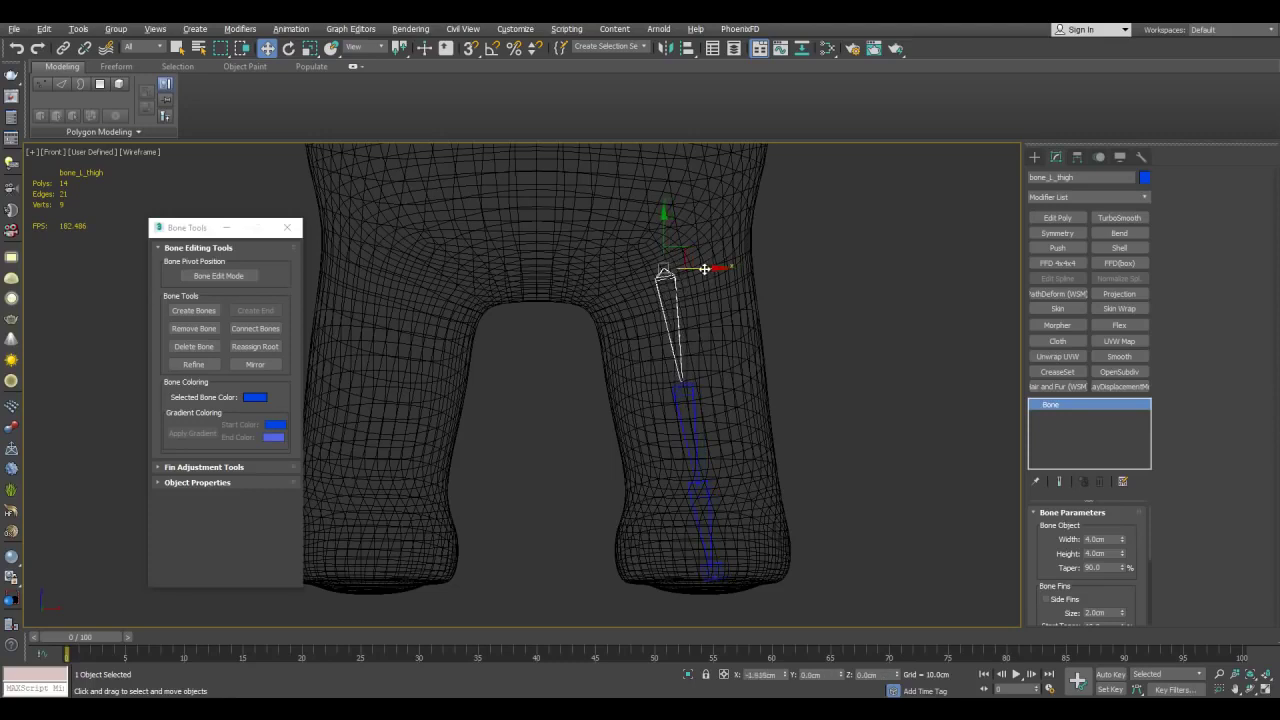
pyautogui.press('q')
pyautogui.click(844, 300)
# Select the four left leg bones without the bear mesh and isolate them in the Perspective view.
pyautogui.scroll(-3, 826, 303)
pyautogui.moveTo(737, 320); pyautogui.dragTo(799, 311, button='middle')
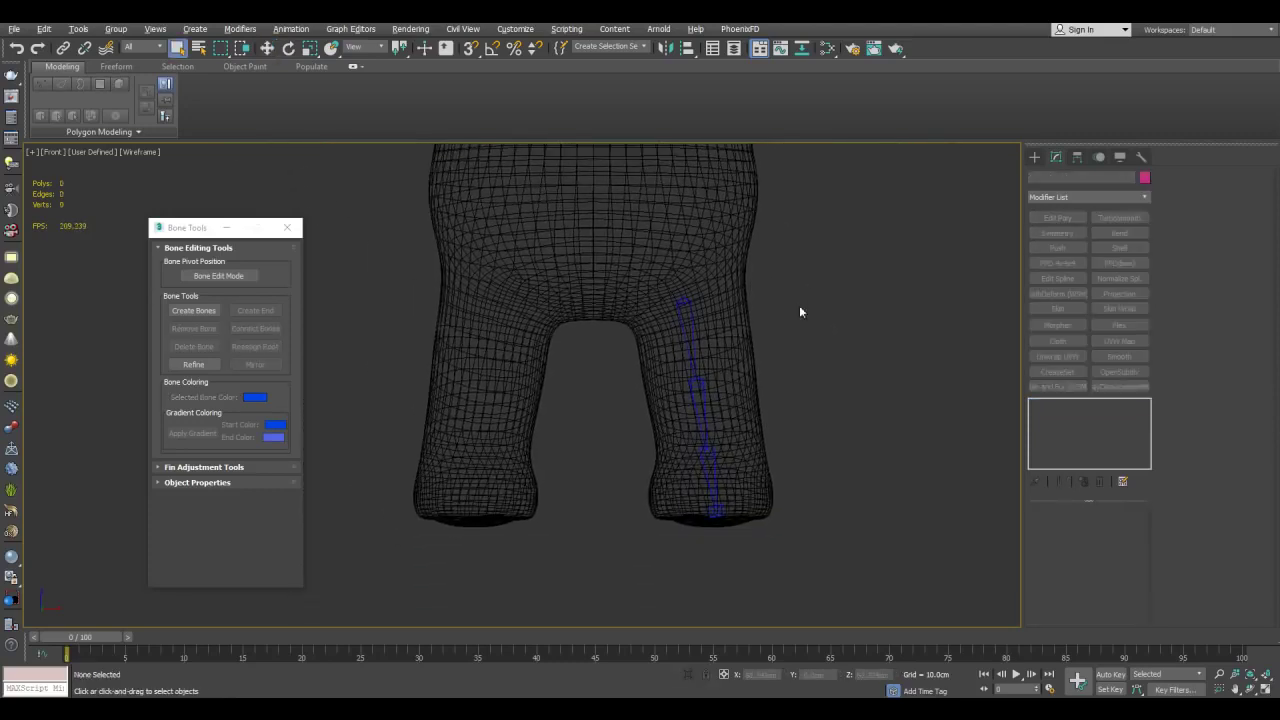
pyautogui.hotkey('alt', 'w')
pyautogui.click(800, 488)
pyautogui.hotkey('alt', 'w')
pyautogui.moveTo(640, 466); pyautogui.dragTo(667, 420, button='middle')
pyautogui.scroll(-3, 658, 458)
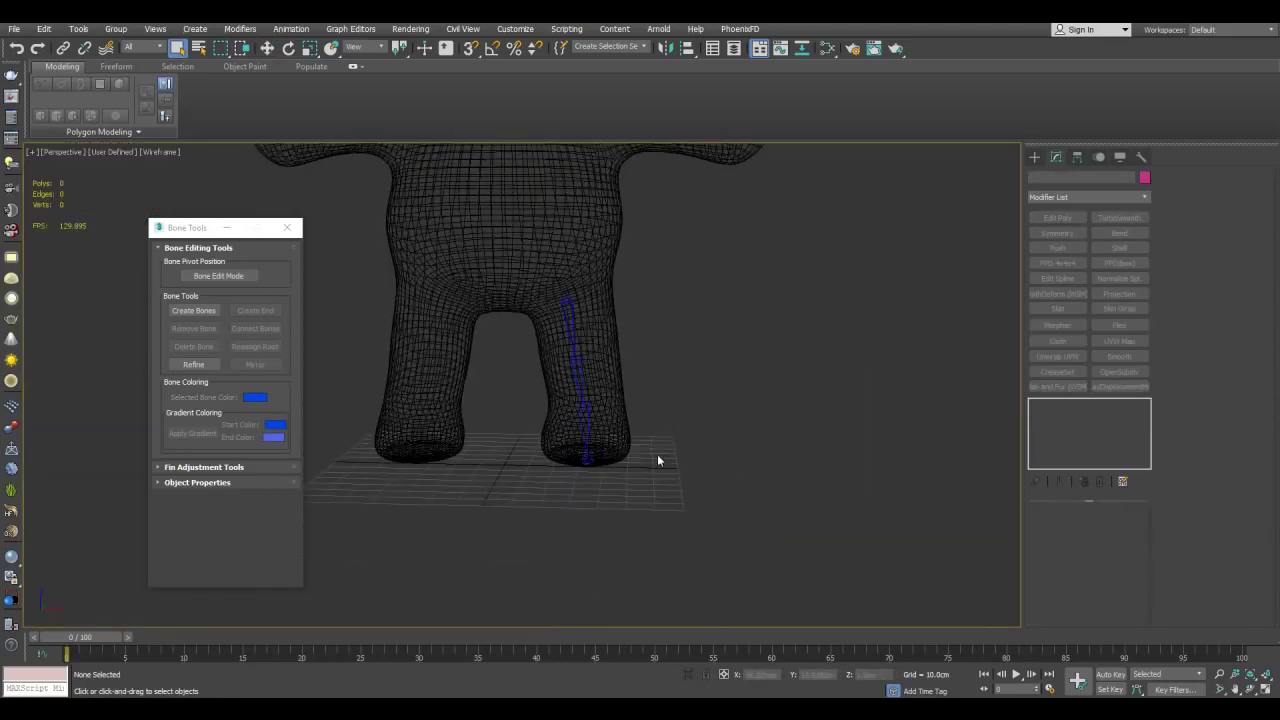
pyautogui.moveTo(547, 345); pyautogui.dragTo(545, 339)
pyautogui.keyDown('alt'); pyautogui.click(601, 270); pyautogui.keyUp('alt')
pyautogui.moveTo(603, 270); pyautogui.dragTo(802, 372, button='middle')
pyautogui.hotkey('alt', 'q')
pyautogui.scroll(-3, 782, 361)
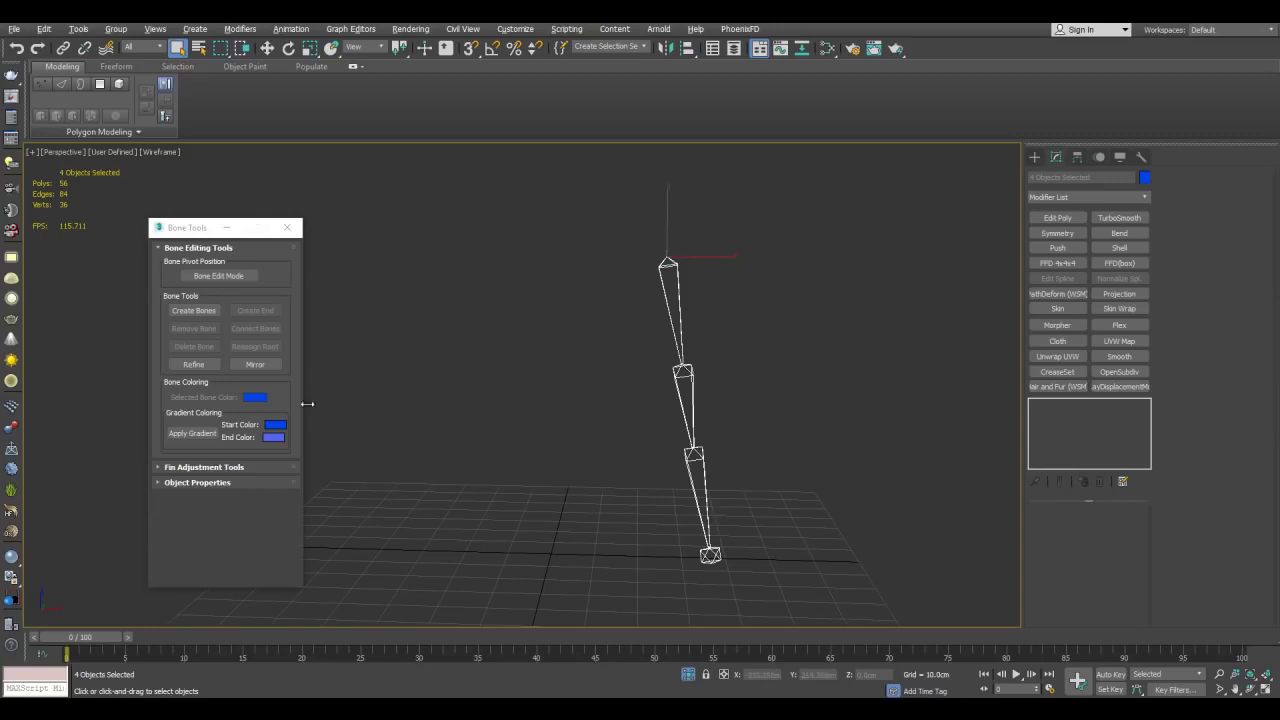
# Mirror the leg bone chain across the X axis with bone axis to flip Y and offset 0.0 cm.
pyautogui.click(256, 364)
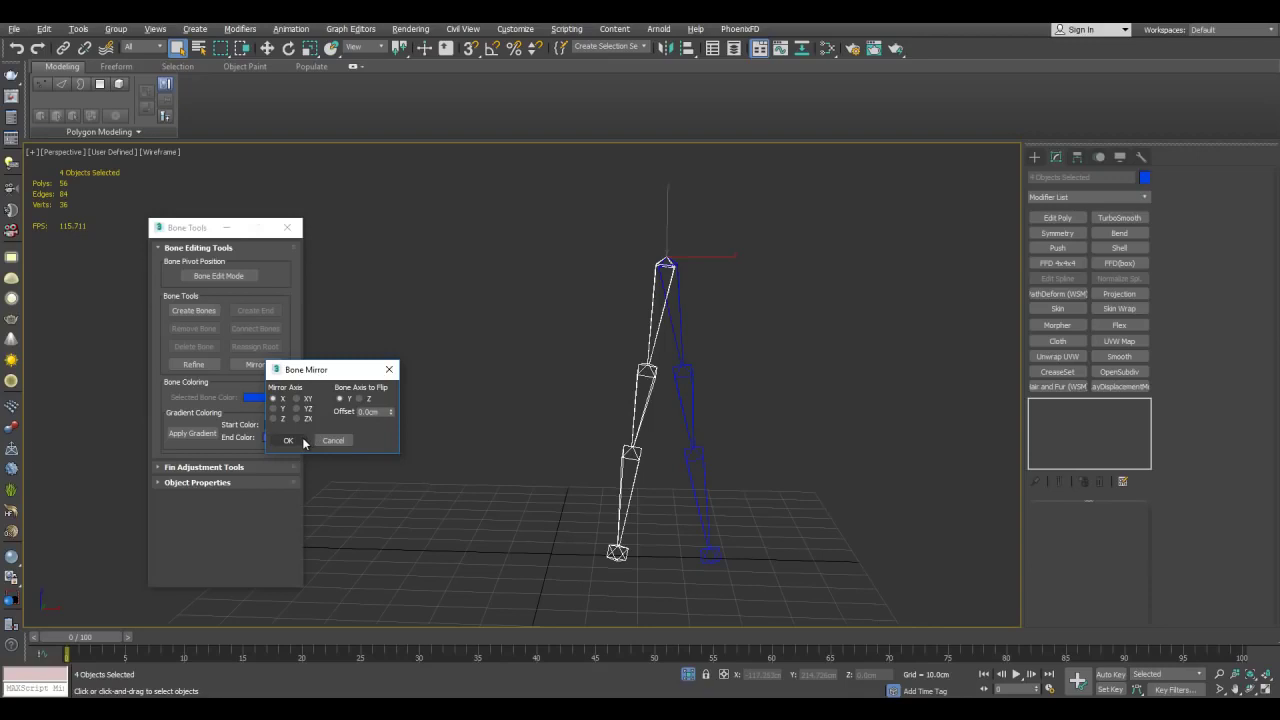
pyautogui.click(289, 440)
pyautogui.moveTo(663, 366)
pyautogui.mouseDown(button='middle')
pyautogui.moveTo(675, 433)
pyautogui.moveTo(721, 410)
pyautogui.moveTo(686, 357)
pyautogui.mouseUp(button='middle')
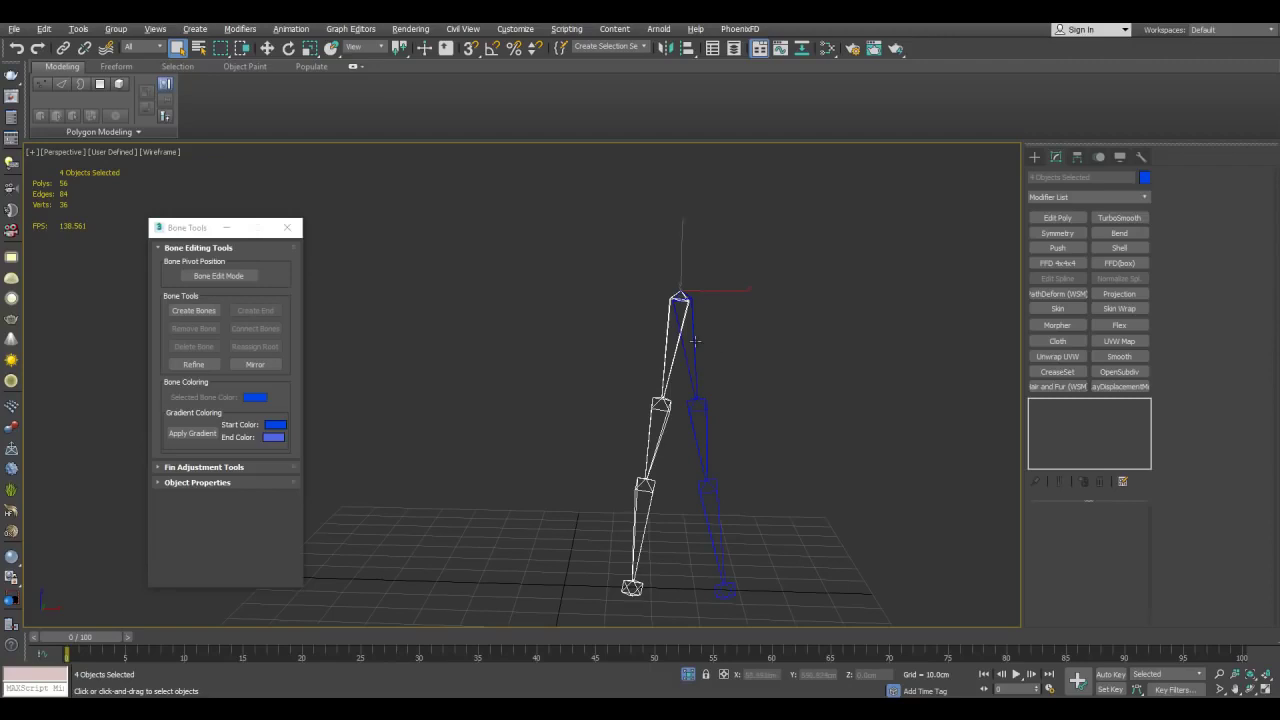
pyautogui.moveTo(694, 341); pyautogui.dragTo(690, 333, button='middle')
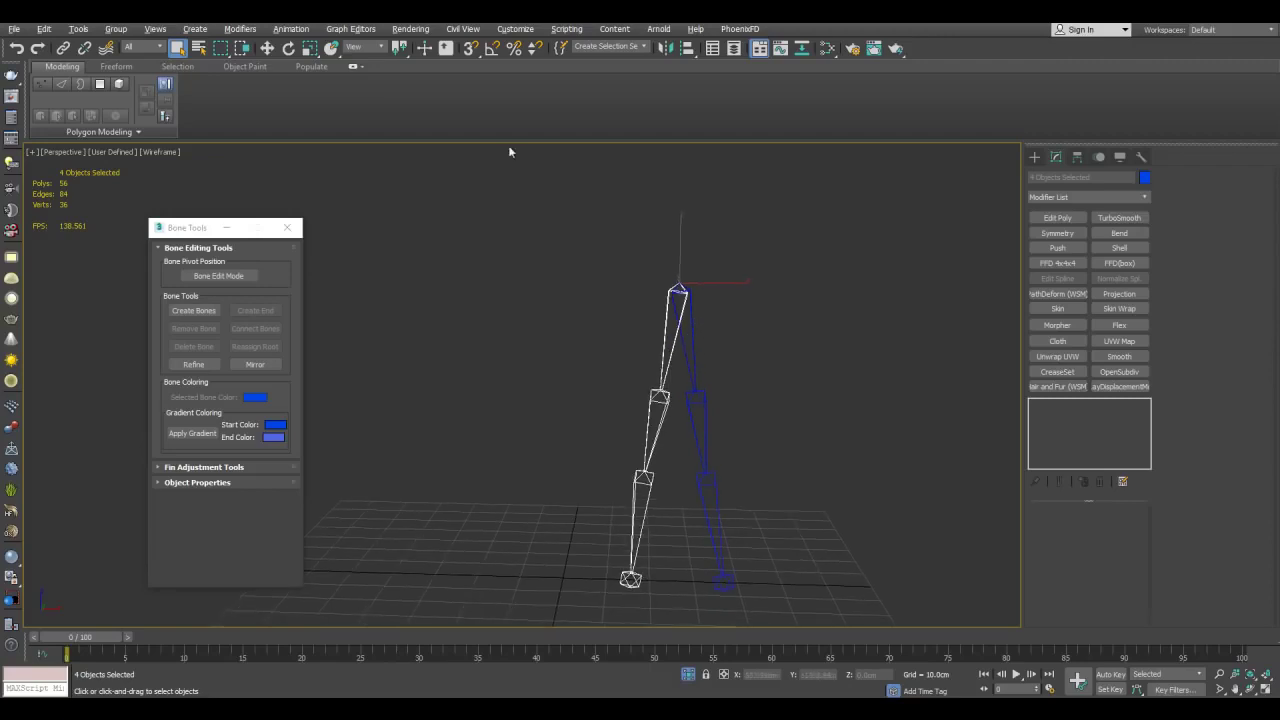
# Copy the original thigh bone's X position and give the mirrored thigh bone its negative, -25.327 cm.
pyautogui.click(266, 48)
pyautogui.click(696, 360)
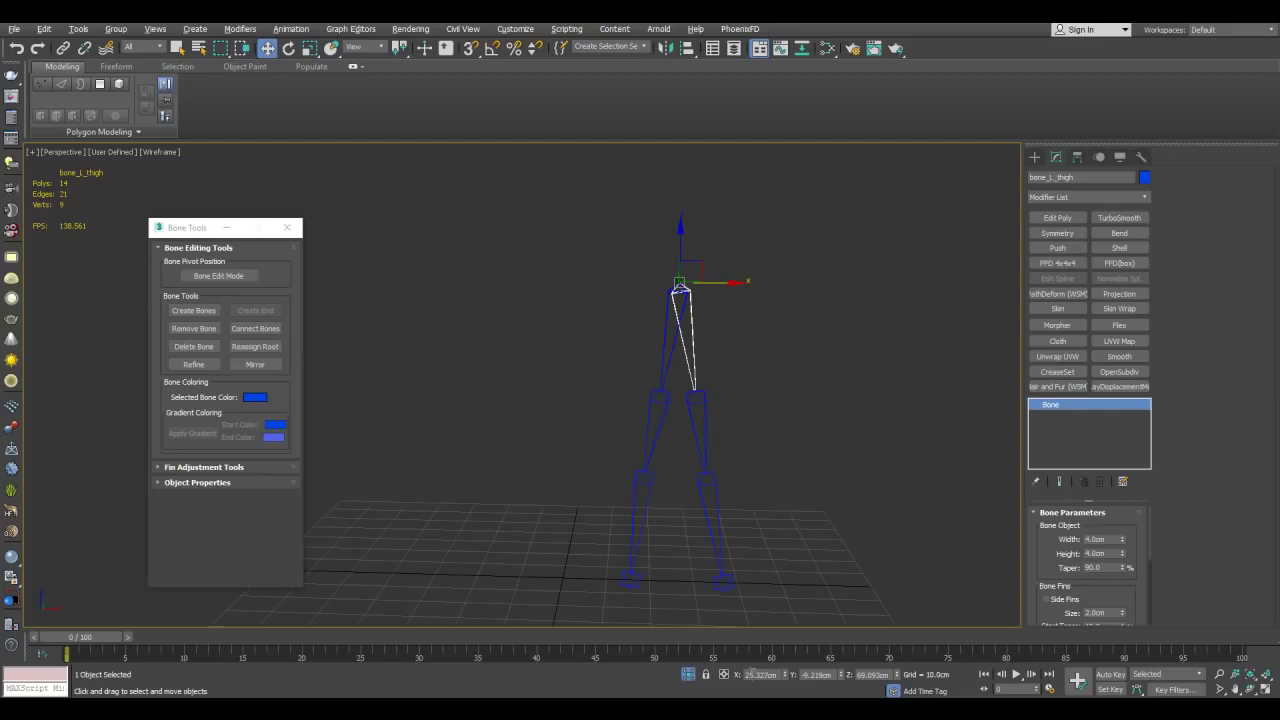
pyautogui.click(777, 676)
pyautogui.hotkey('ctrl', 'c')
pyautogui.click(666, 330)
pyautogui.click(777, 675)
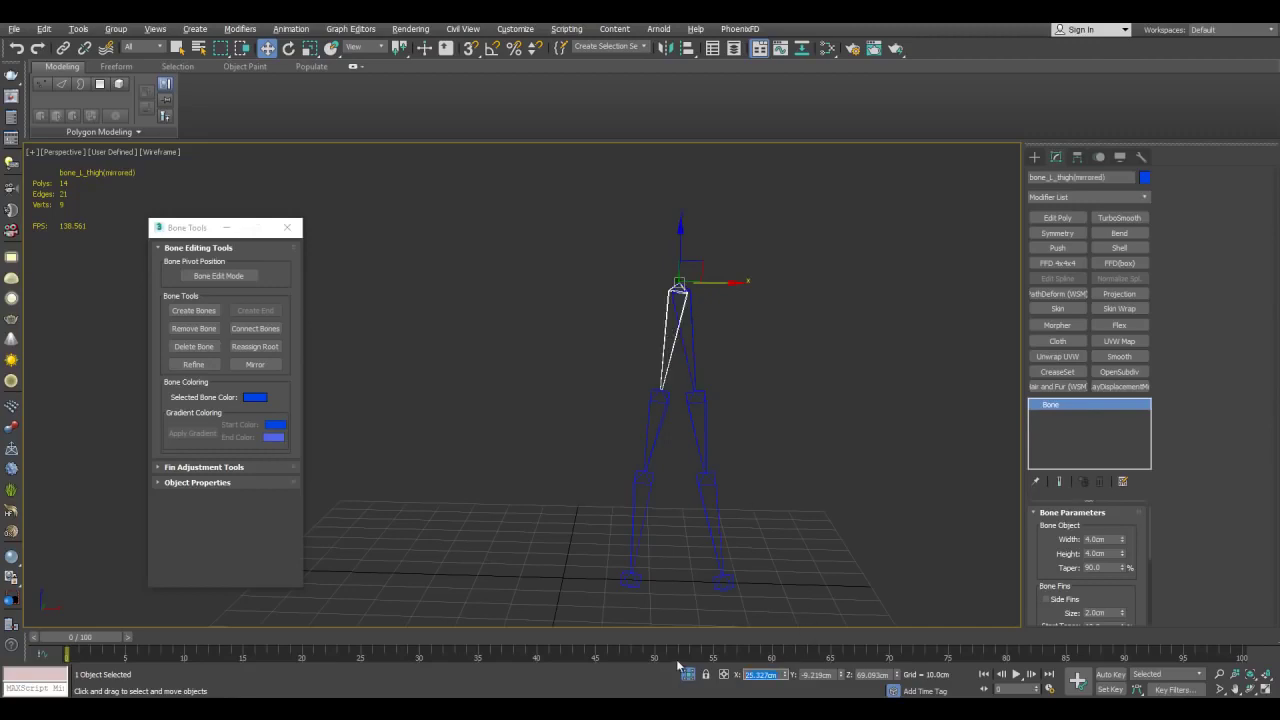
pyautogui.write('-')
pyautogui.hotkey('ctrl', 'v')
pyautogui.press('Return')
pyautogui.moveTo(735, 401); pyautogui.dragTo(815, 411, button='middle')
pyautogui.moveTo(676, 359); pyautogui.dragTo(739, 362, button='middle')
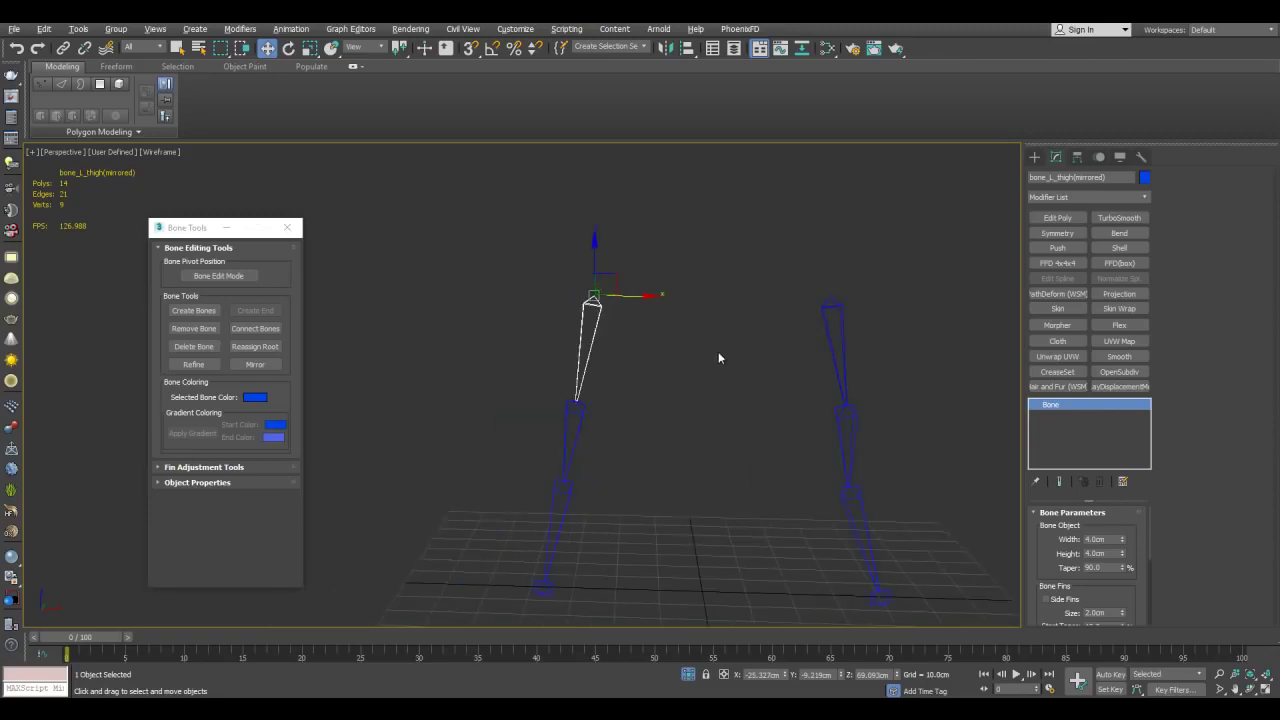
# End the isolation, select the four mirrored leg bones without the bear mesh, and isolate them.
pyautogui.hotkey('alt', 'q')
pyautogui.press('q')
pyautogui.scroll(3, 626, 404)
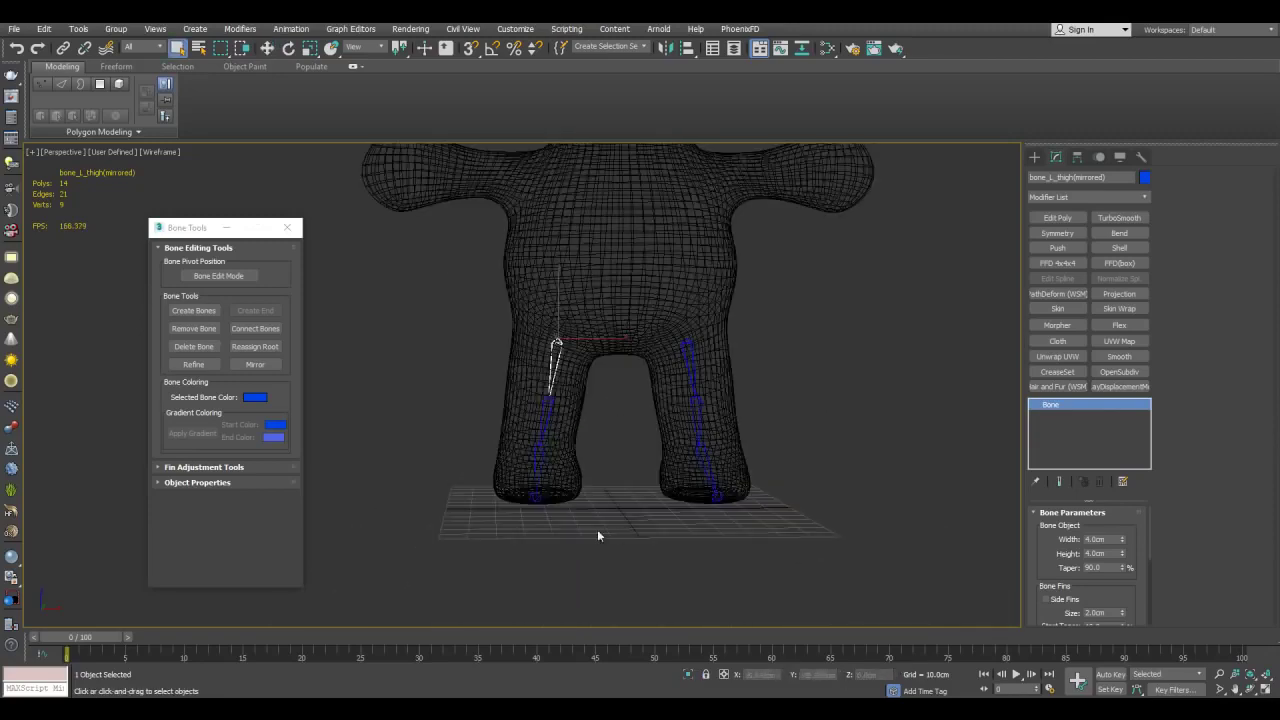
pyautogui.moveTo(501, 284); pyautogui.dragTo(501, 284)
pyautogui.keyDown('alt'); pyautogui.click(632, 275); pyautogui.keyUp('alt')
pyautogui.hotkey('alt', 'q')
pyautogui.moveTo(541, 285); pyautogui.dragTo(577, 277, button='middle')
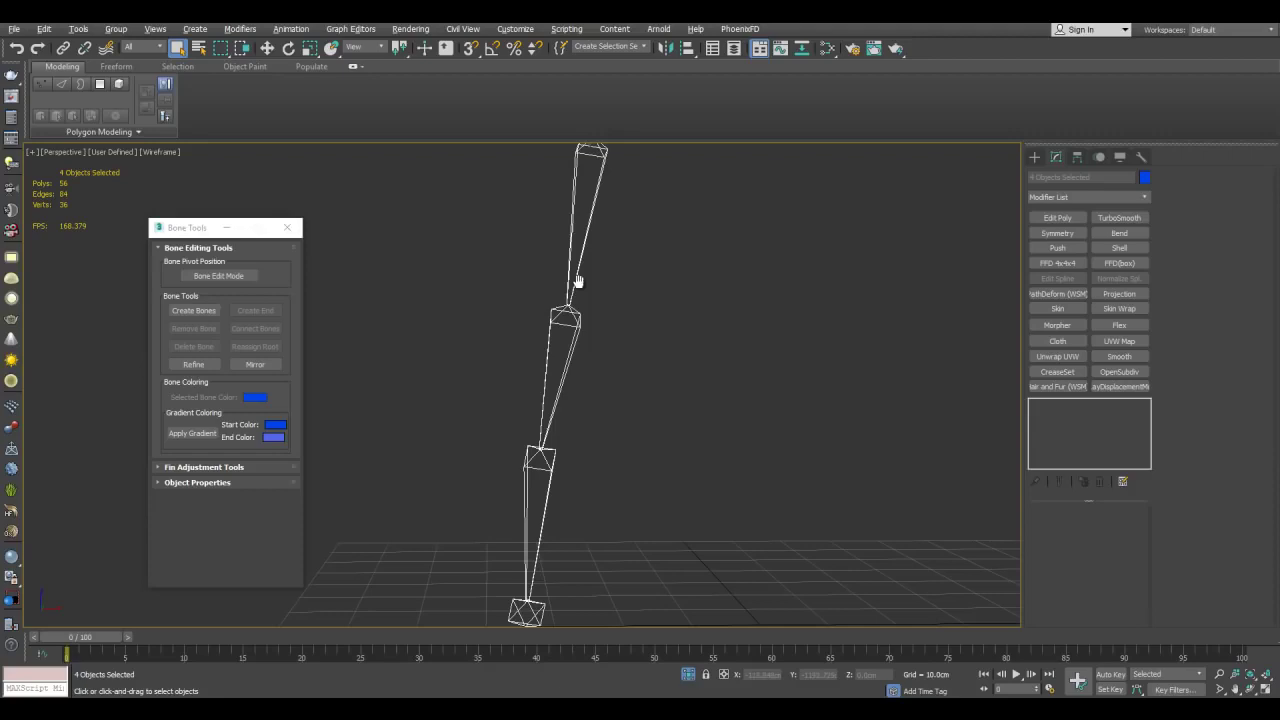
# Set the gradient's start color to green with hue 77, saturation 255 and value 227.
pyautogui.click(275, 424)
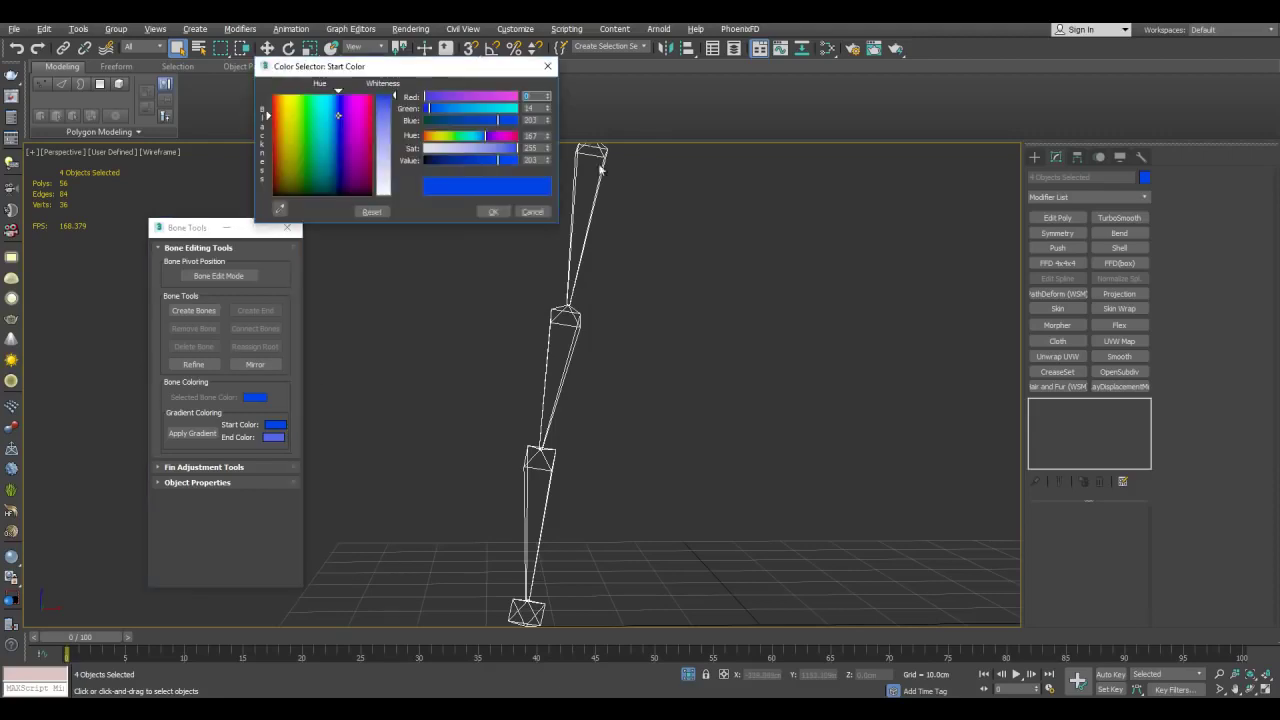
pyautogui.click(452, 137)
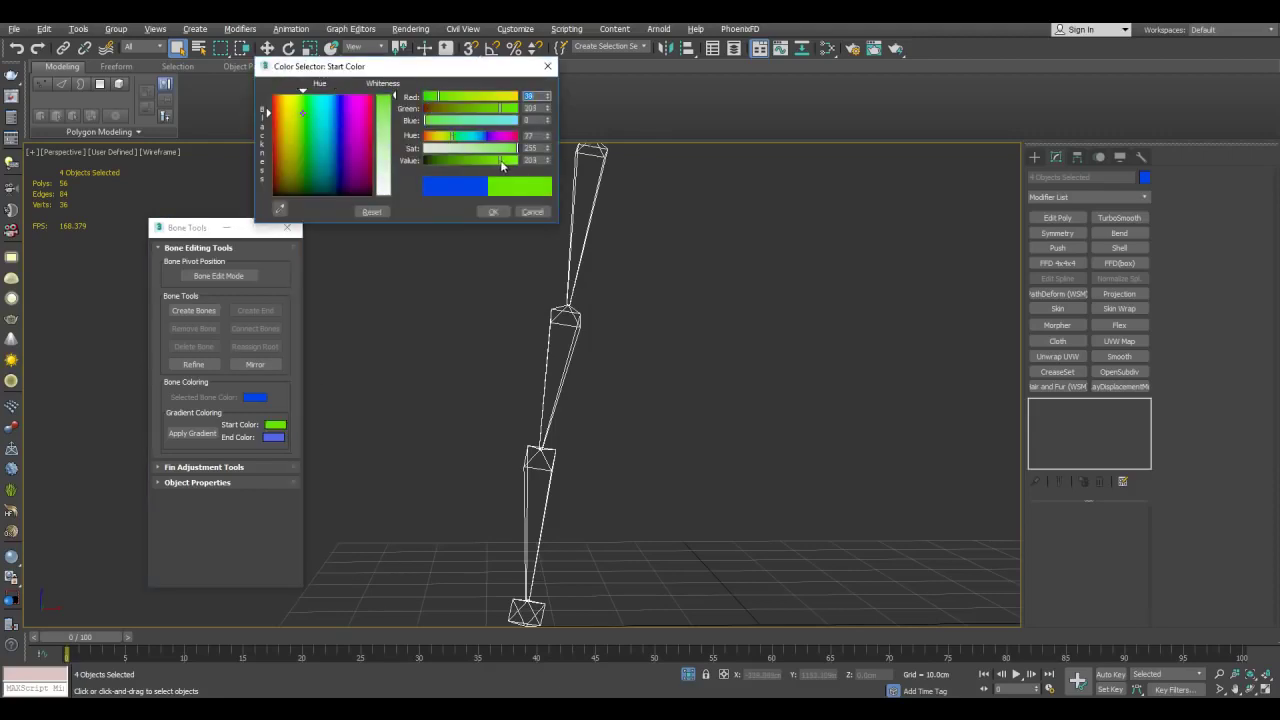
pyautogui.moveTo(497, 160); pyautogui.dragTo(510, 160)
pyautogui.click(495, 212)
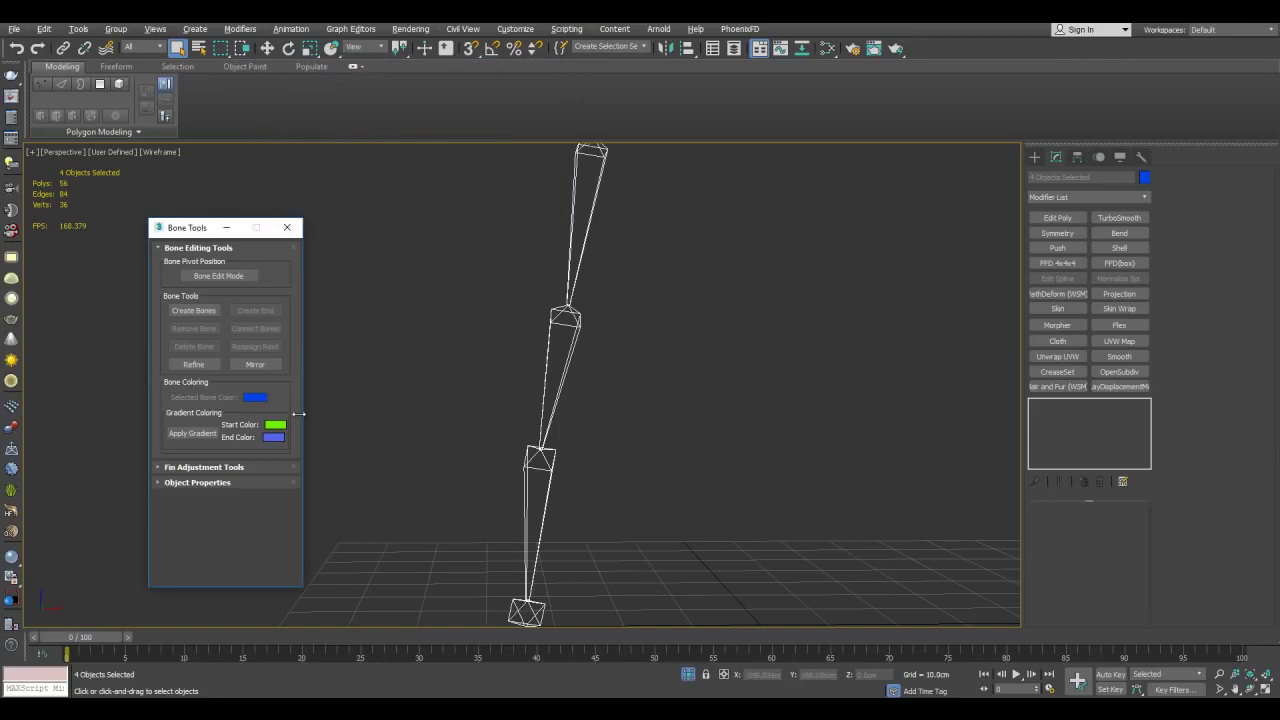
# Copy the green to the gradient's end color, reduce its saturation, and apply the gradient to the mirrored bones.
pyautogui.moveTo(277, 443); pyautogui.dragTo(275, 437)
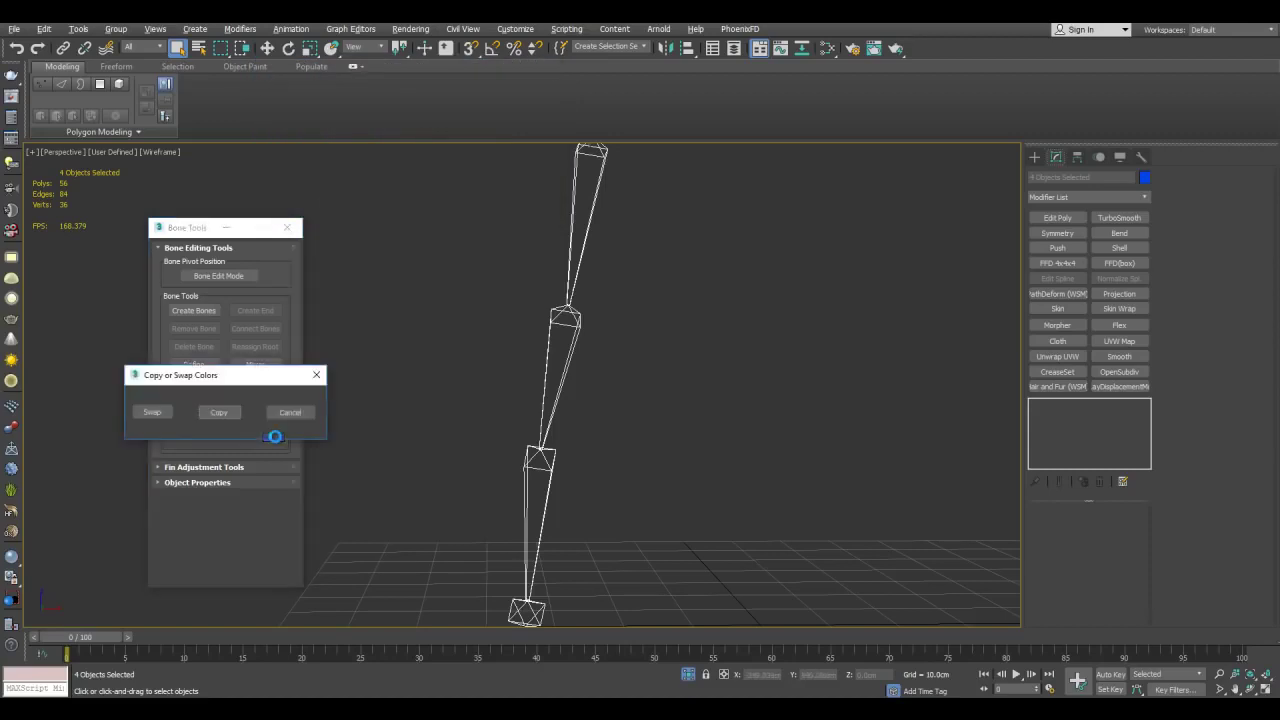
pyautogui.click(222, 413)
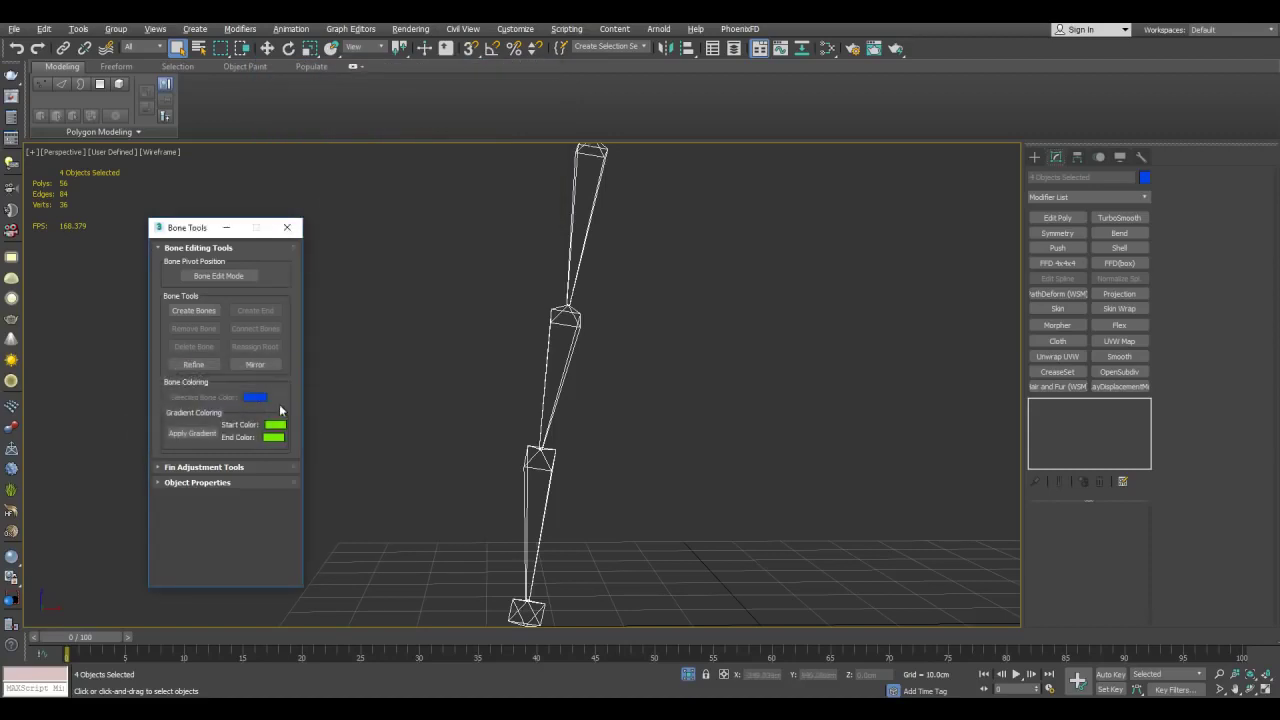
pyautogui.click(274, 439)
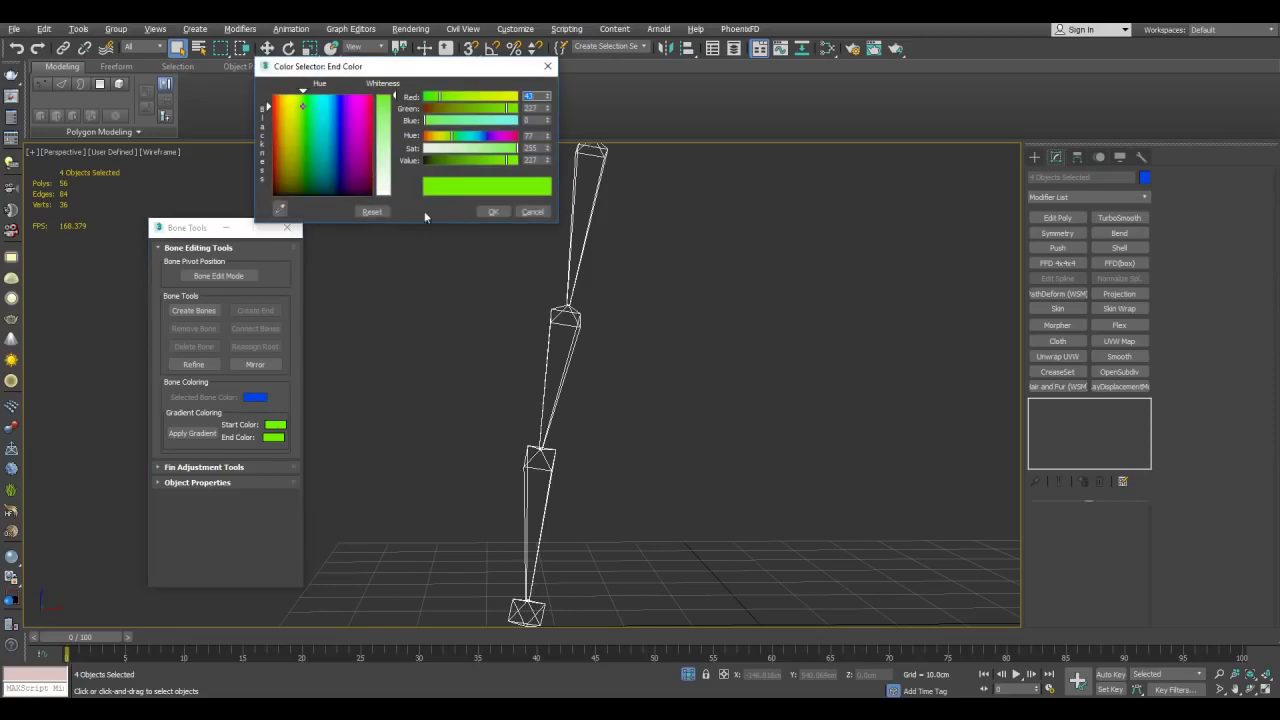
pyautogui.moveTo(514, 150); pyautogui.dragTo(488, 150)
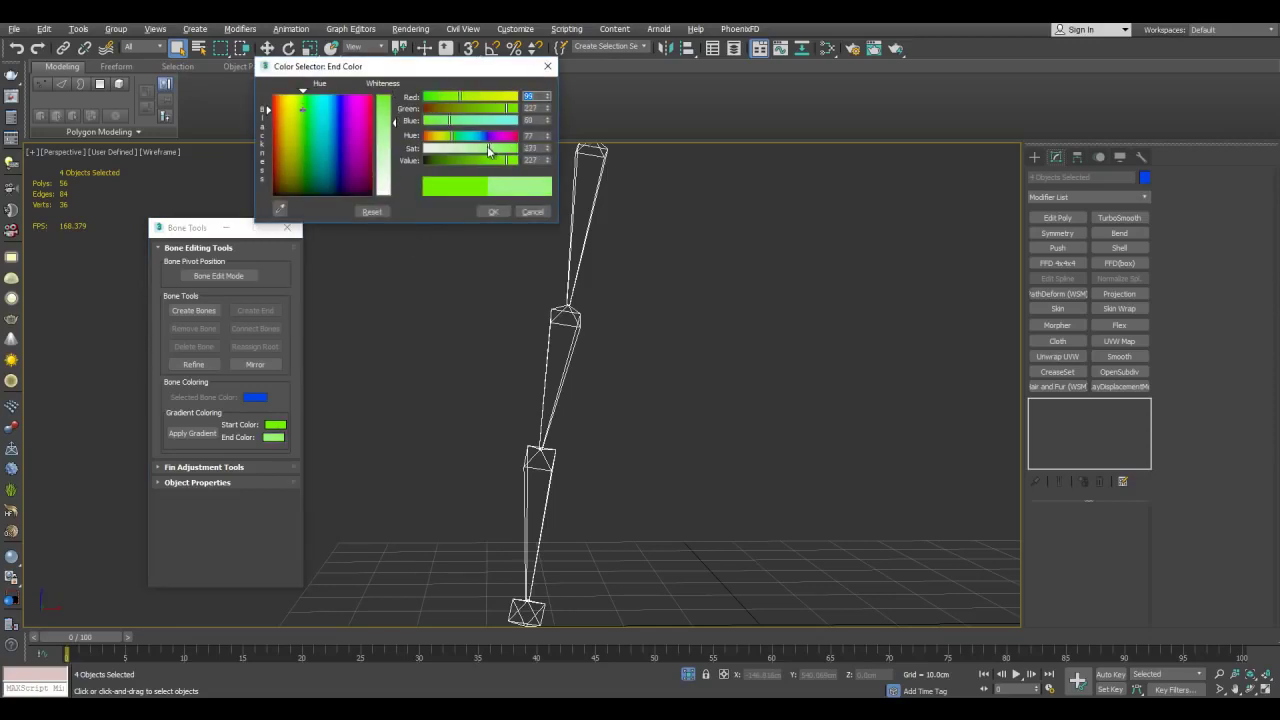
pyautogui.click(491, 211)
pyautogui.click(209, 434)
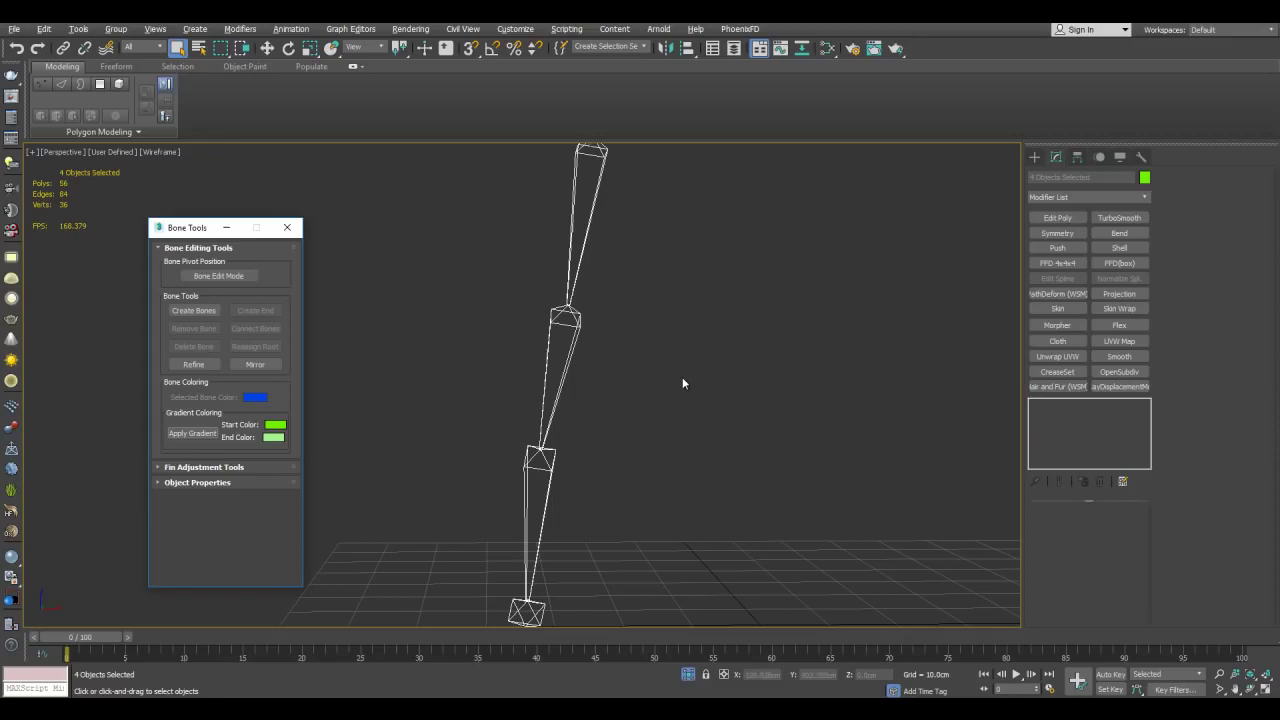
pyautogui.click(682, 354)
pyautogui.scroll(-3, 671, 240)
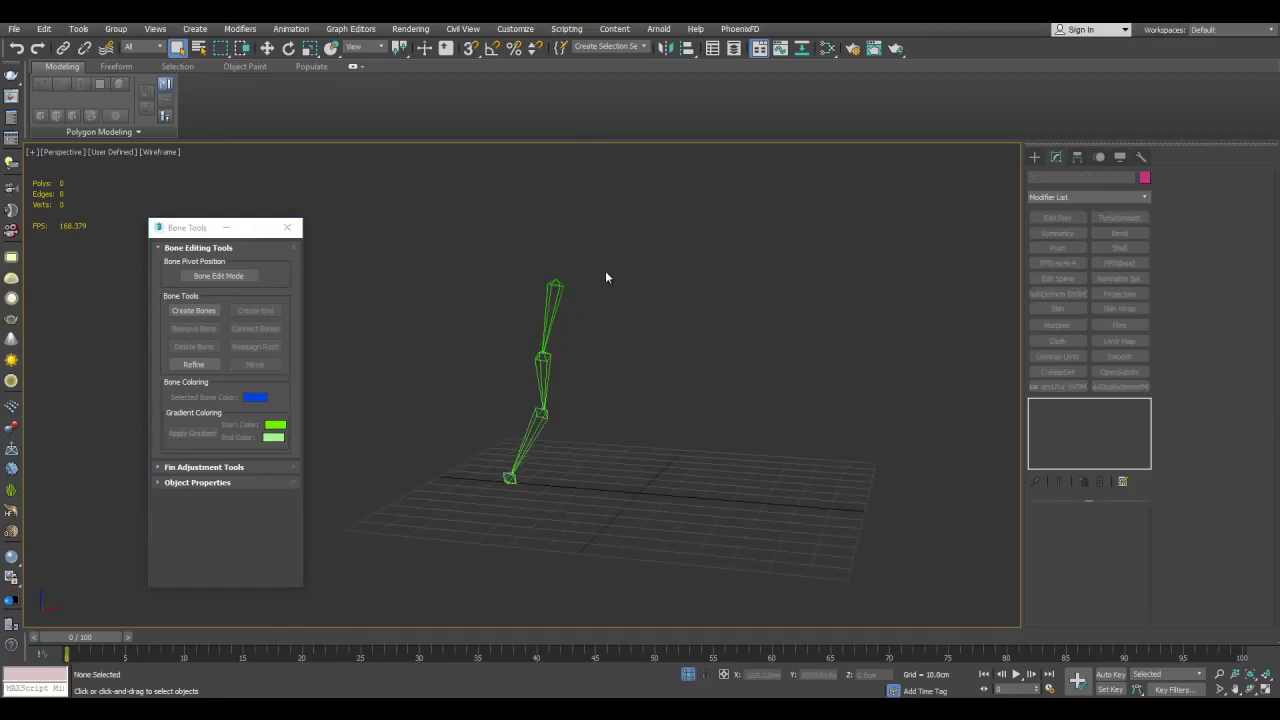
# Check the names of the mirrored thigh, calf and foot bones by selecting each one.
pyautogui.scroll(4, 607, 276)
pyautogui.click(580, 287)
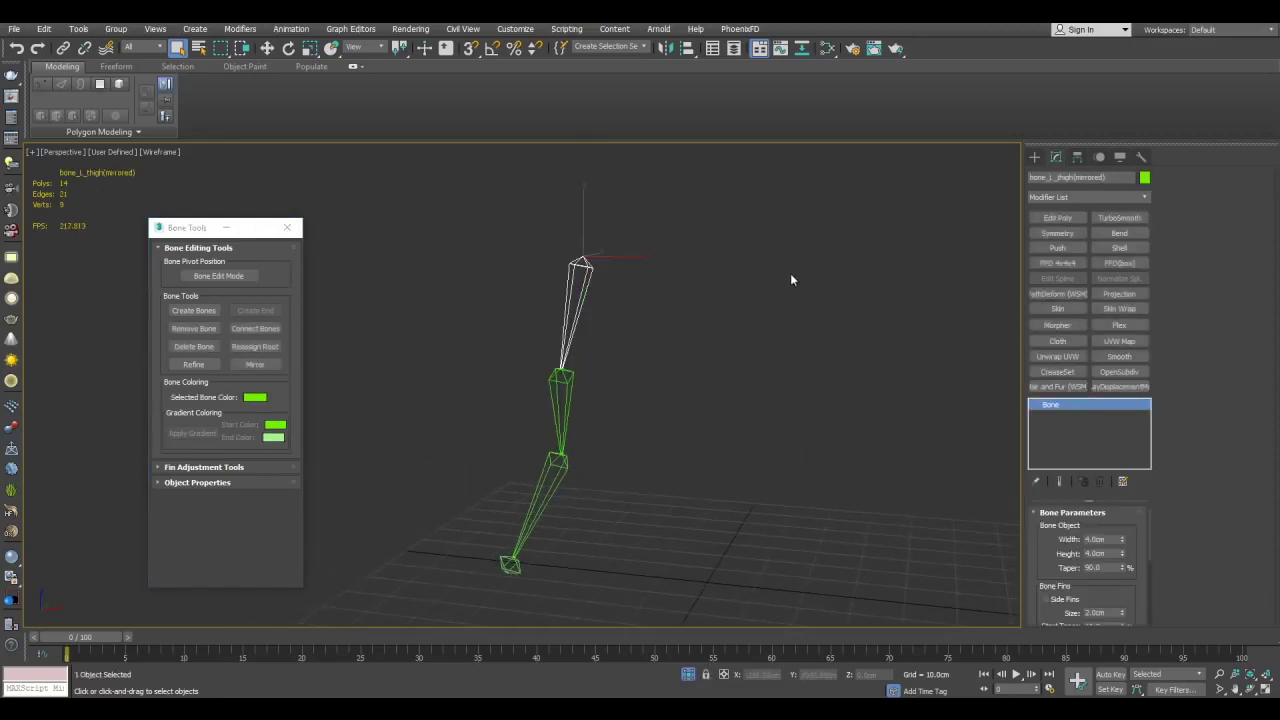
pyautogui.scroll(3, 777, 290)
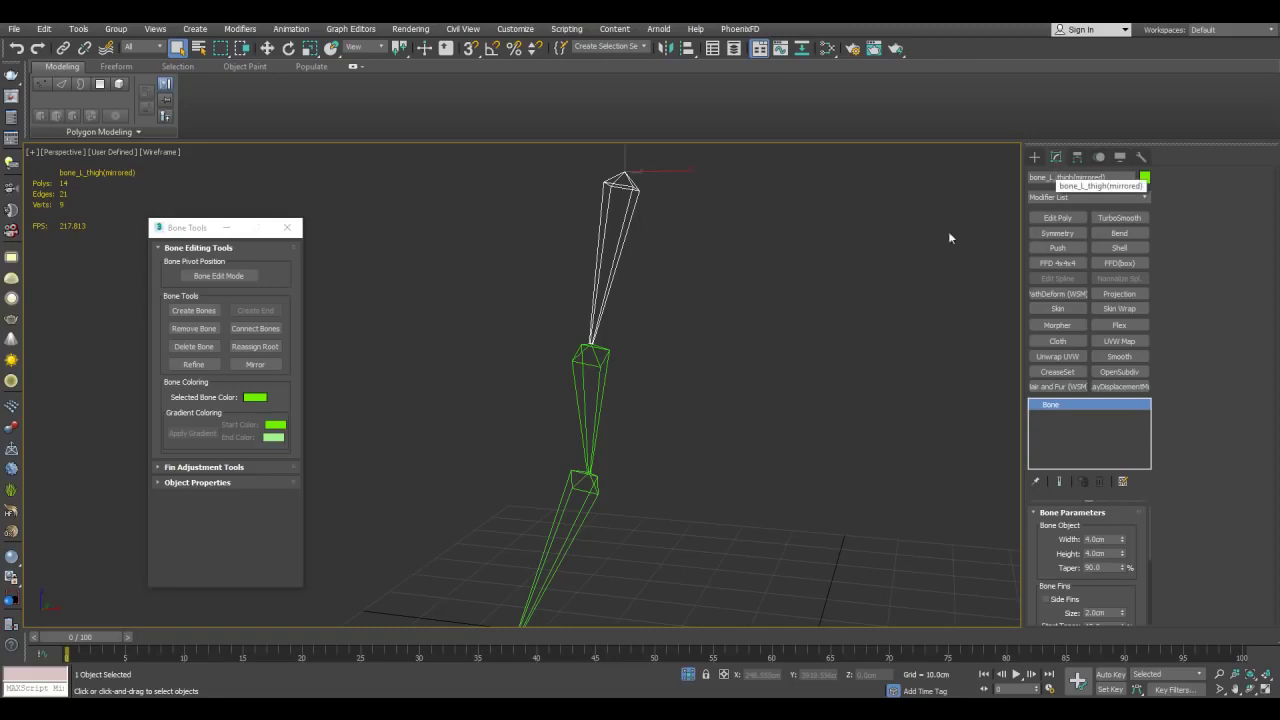
pyautogui.moveTo(937, 198); pyautogui.dragTo(943, 216, button='middle')
pyautogui.keyDown('alt'); pyautogui.moveTo(717, 199); pyautogui.dragTo(788, 172, button='middle'); pyautogui.keyUp('alt')
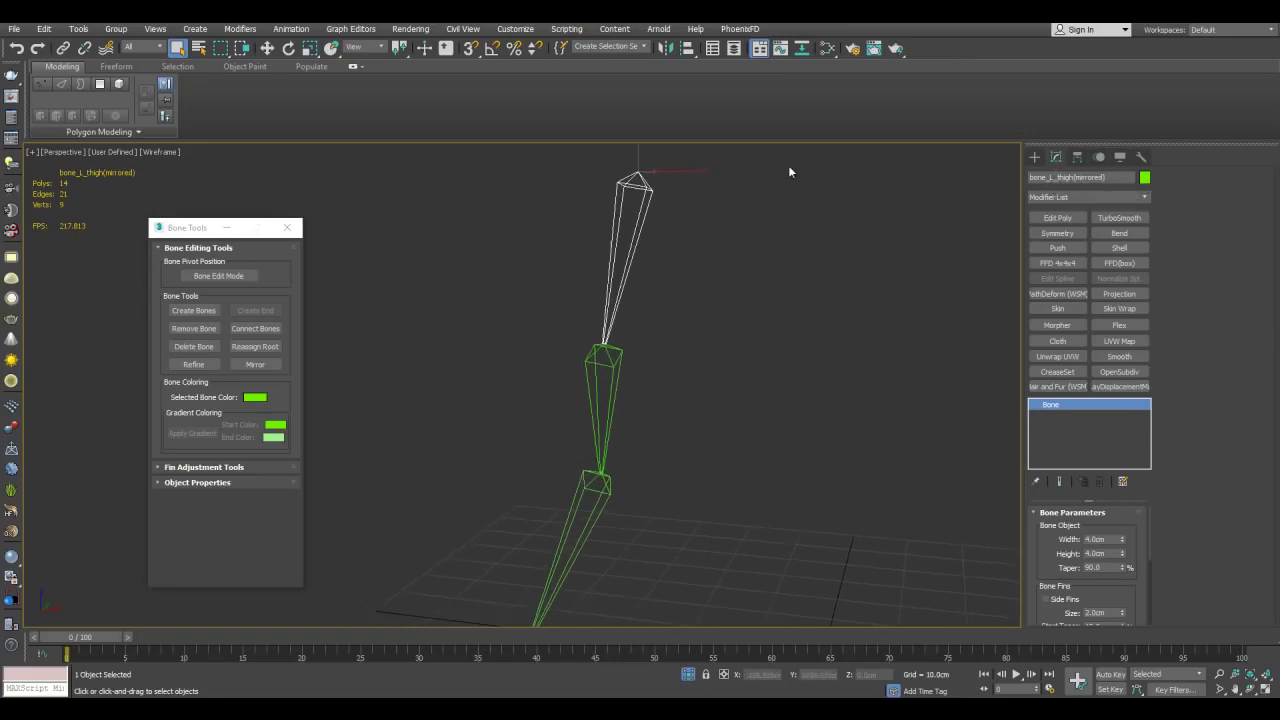
pyautogui.click(1106, 177)
pyautogui.click(601, 364)
pyautogui.keyDown('alt'); pyautogui.moveTo(644, 394); pyautogui.dragTo(696, 354, button='middle'); pyautogui.keyUp('alt')
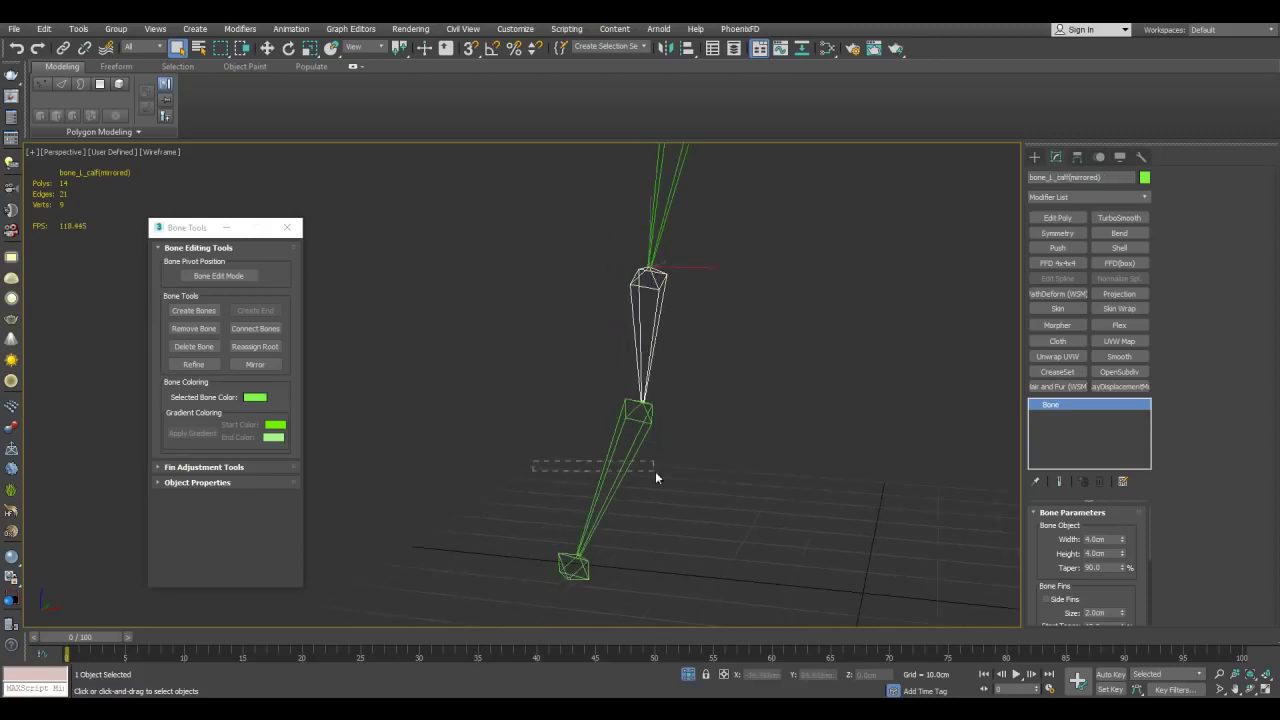
pyautogui.moveTo(655, 471); pyautogui.dragTo(658, 470)
pyautogui.keyDown('alt'); pyautogui.moveTo(836, 212); pyautogui.dragTo(1087, 193, button='middle'); pyautogui.keyUp('alt')
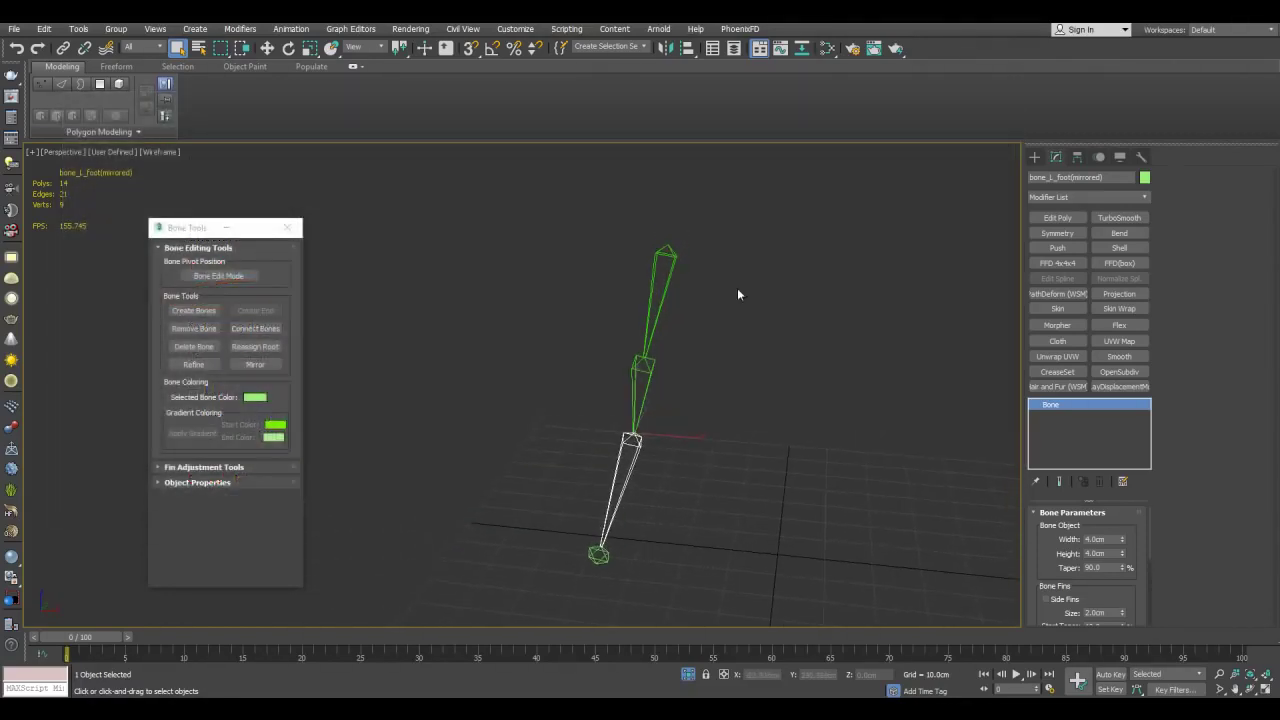
pyautogui.click(515, 29)
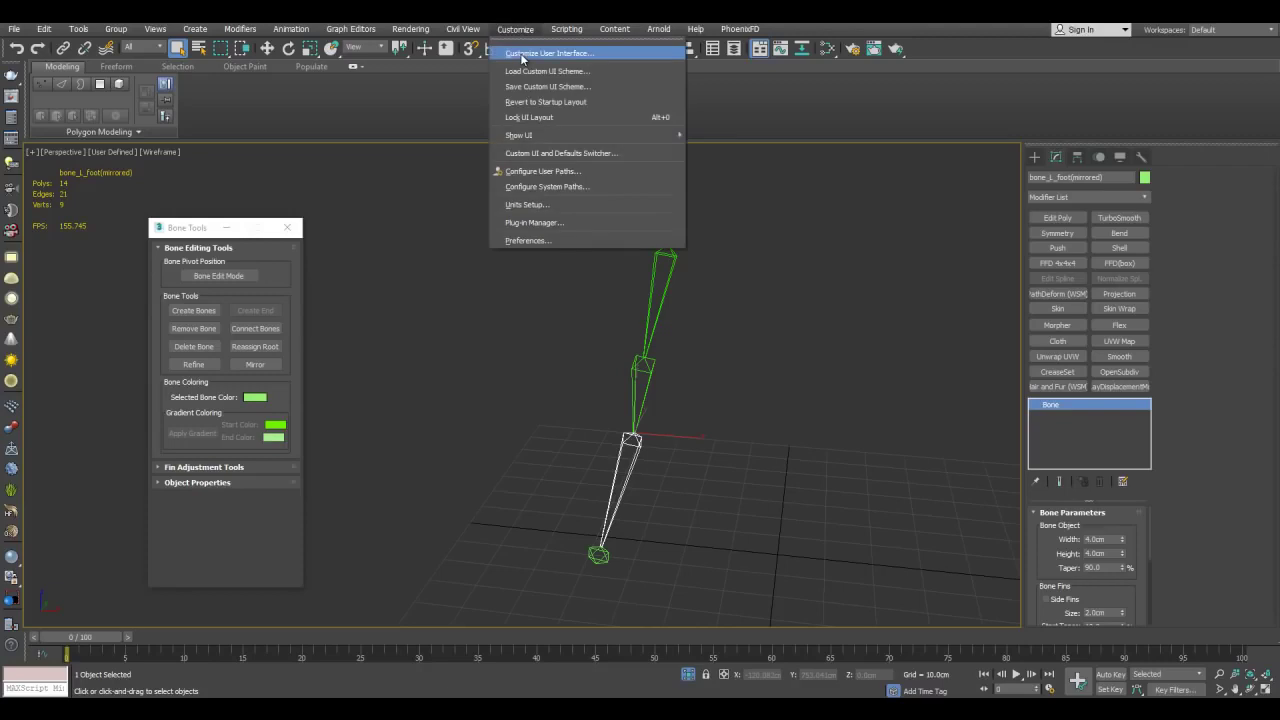
pyautogui.click(799, 222)
pyautogui.click(566, 29)
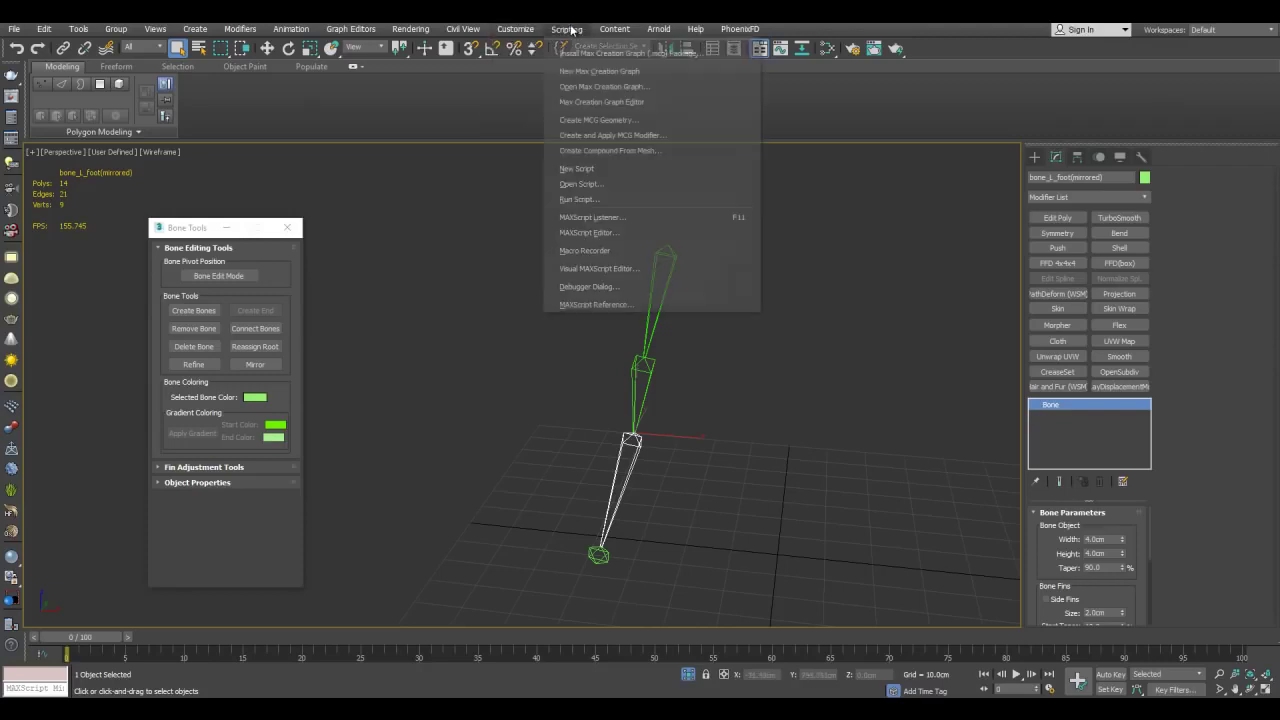
pyautogui.click(882, 266)
pyautogui.moveTo(853, 286); pyautogui.dragTo(839, 276, button='middle')
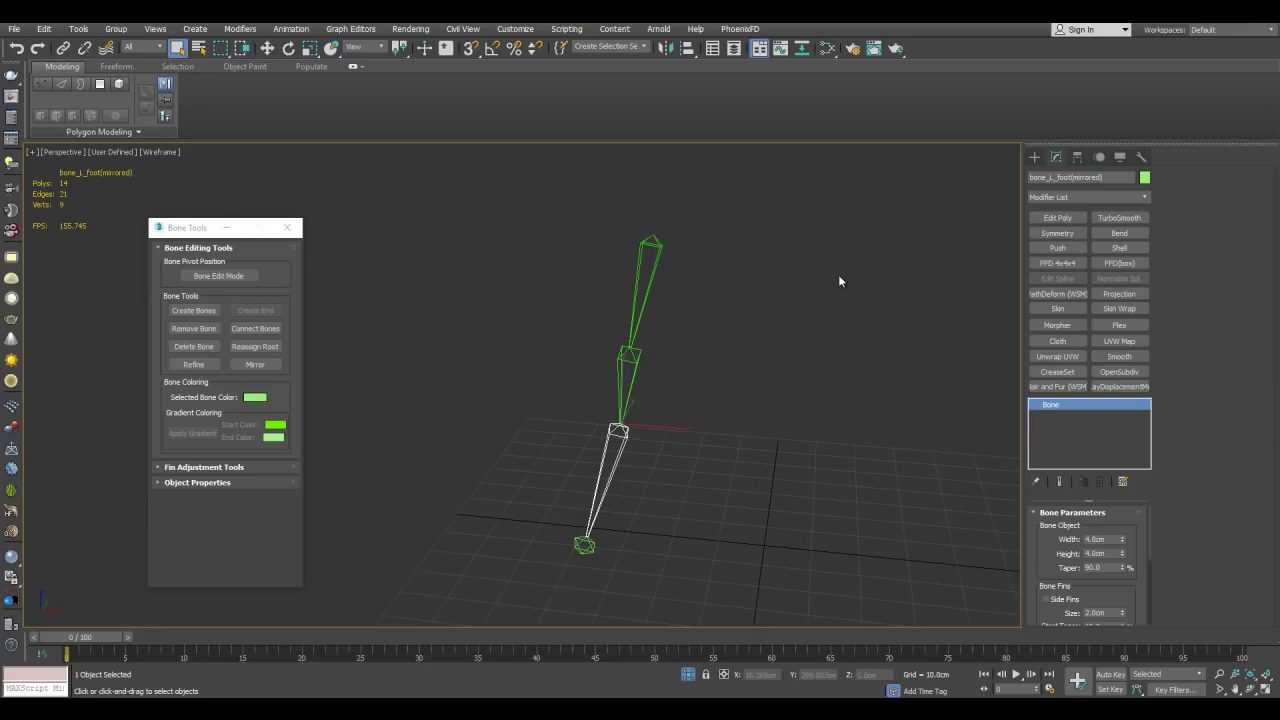
# Open the Renamer tool and arrange it beside the Bone Tools window, clear of the mirrored leg bones.
pyautogui.press('F2')
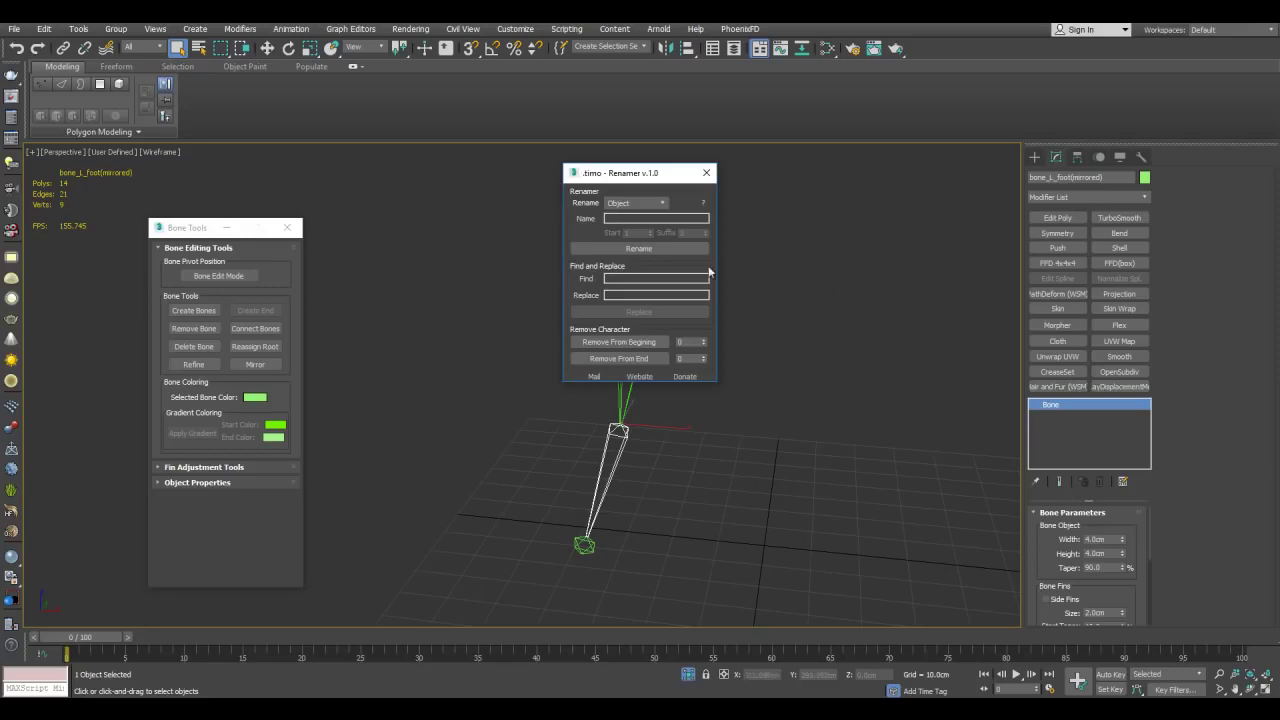
pyautogui.moveTo(196, 228); pyautogui.dragTo(154, 227)
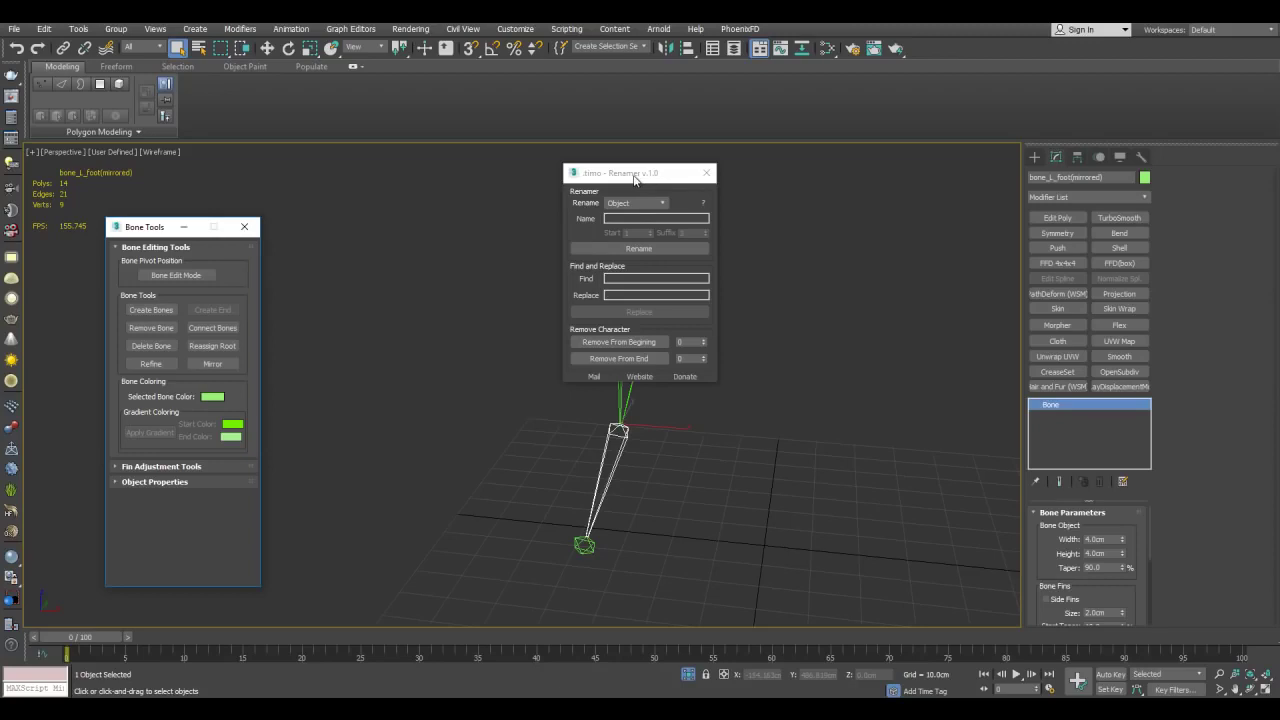
pyautogui.moveTo(633, 178); pyautogui.dragTo(374, 301)
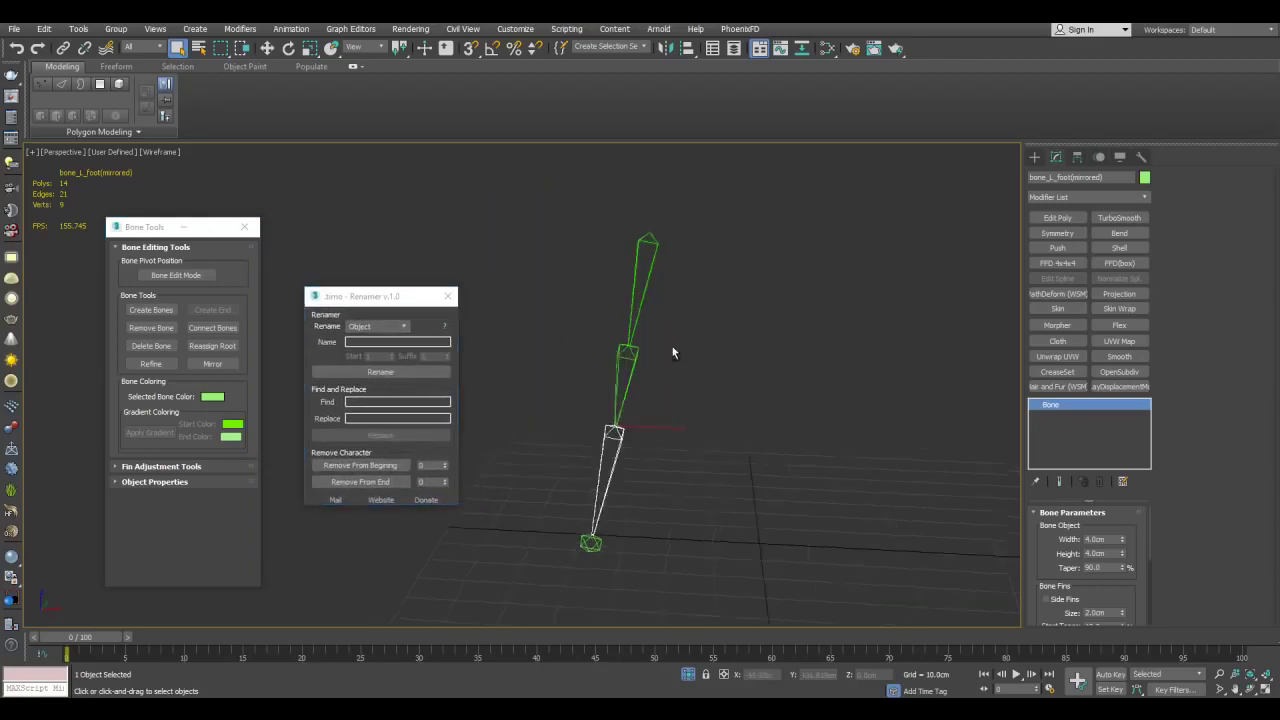
pyautogui.keyDown('alt'); pyautogui.moveTo(673, 352); pyautogui.dragTo(866, 232, button='middle'); pyautogui.keyUp('alt')
pyautogui.scroll(5, 849, 186)
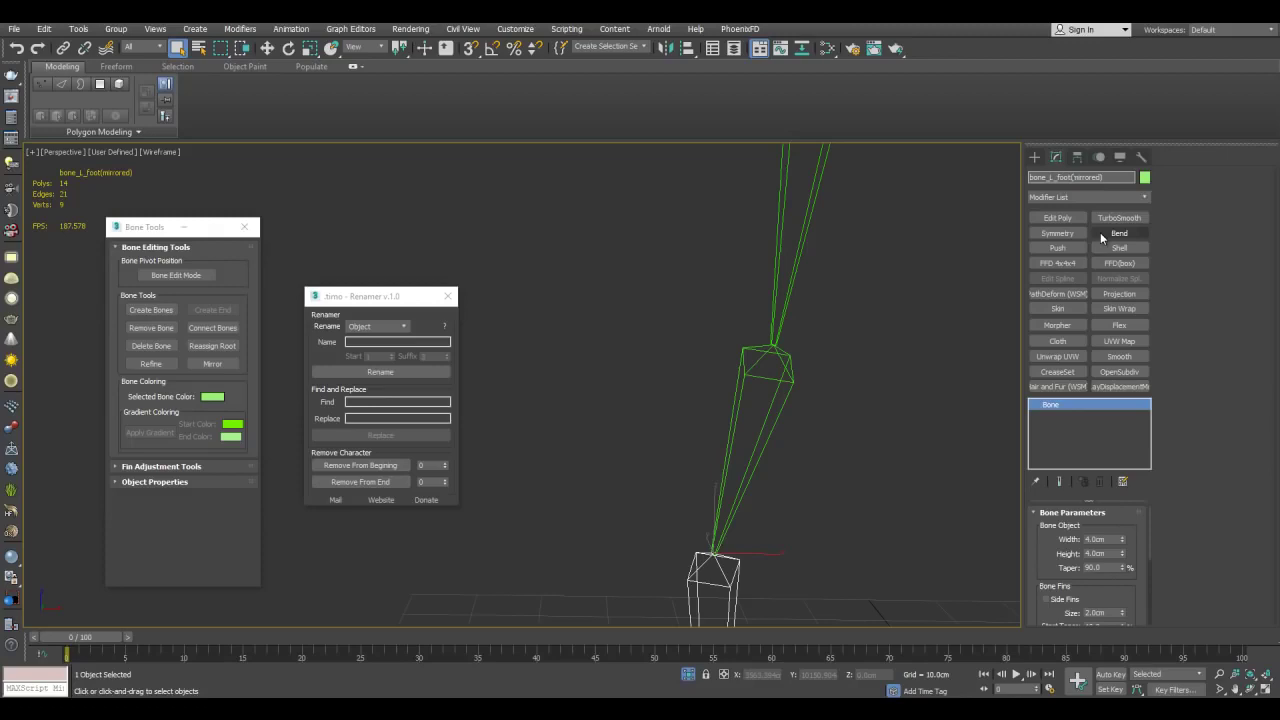
pyautogui.moveTo(864, 274); pyautogui.dragTo(676, 318, button='middle')
pyautogui.scroll(-5, 665, 312)
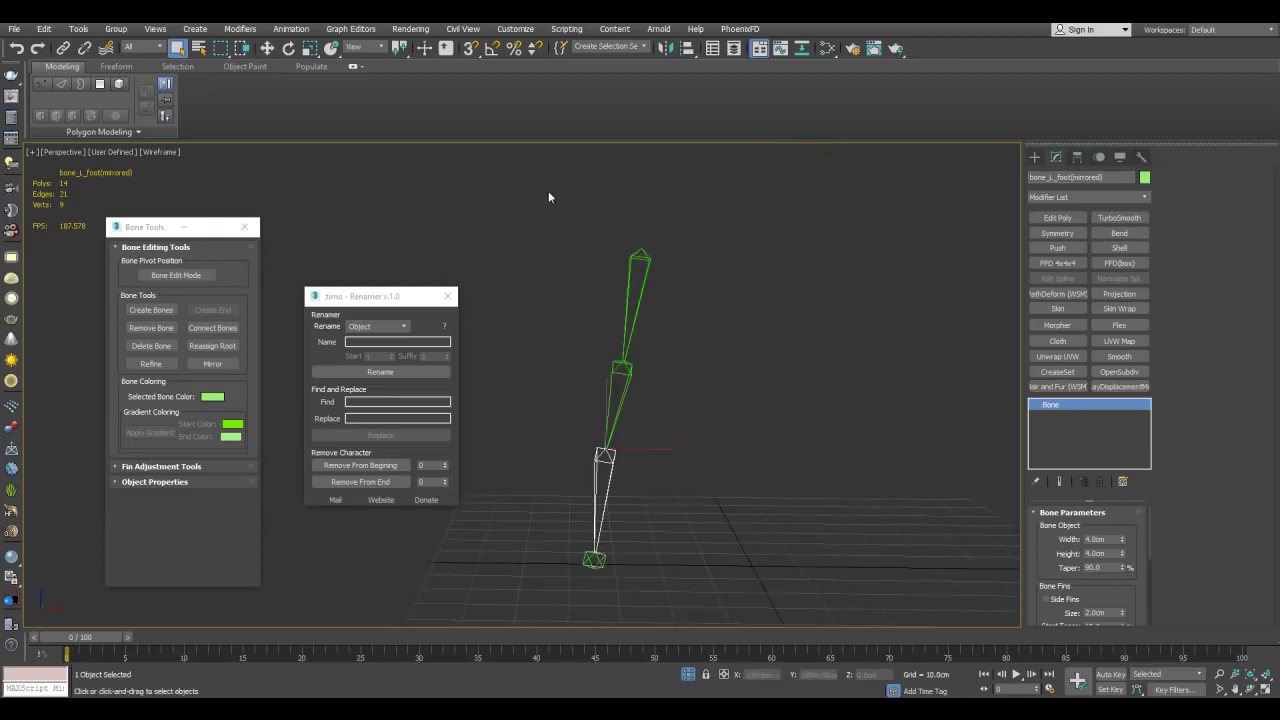
# Select all four mirrored leg bones and set the number of characters to remove from the end to 10.
pyautogui.moveTo(776, 579); pyautogui.dragTo(777, 580)
pyautogui.moveTo(779, 510); pyautogui.dragTo(817, 484, button='middle')
pyautogui.scroll(5, 817, 484)
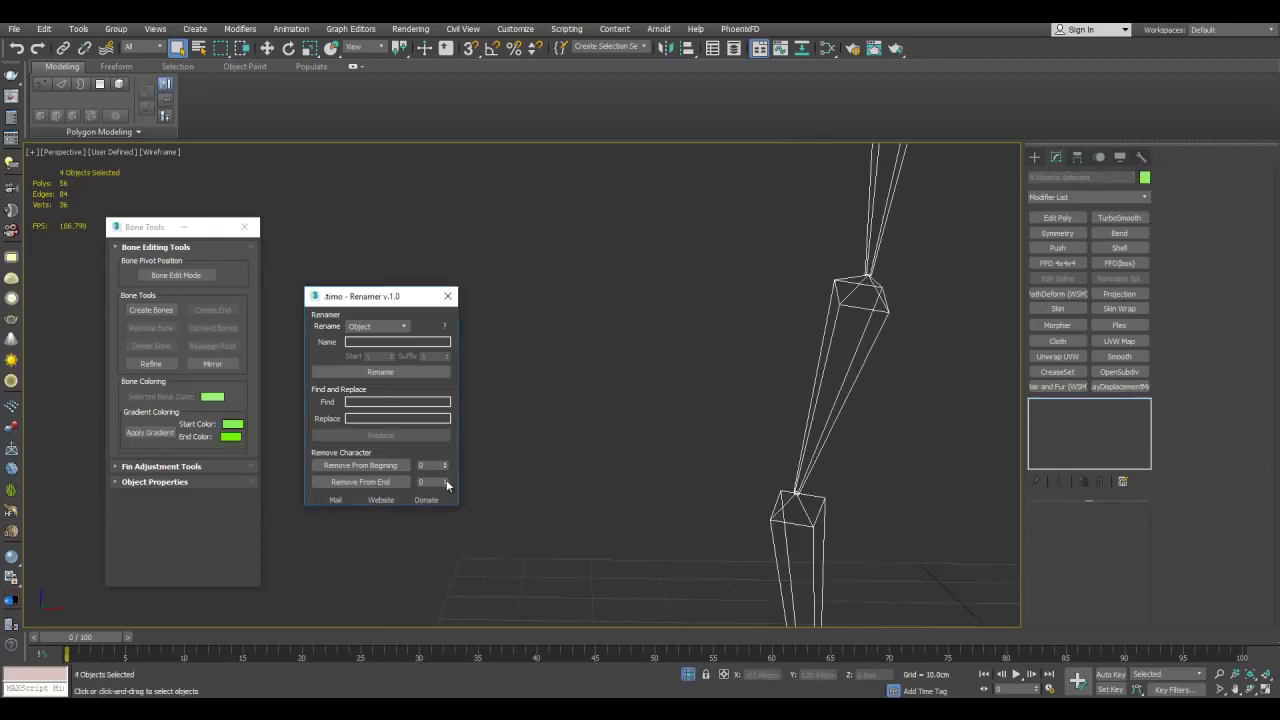
pyautogui.click(436, 478)
pyautogui.moveTo(435, 479); pyautogui.dragTo(415, 484)
# Check the current names of the mirrored leg bones by selecting them one at a time.
pyautogui.moveTo(849, 215); pyautogui.dragTo(785, 278, button='middle')
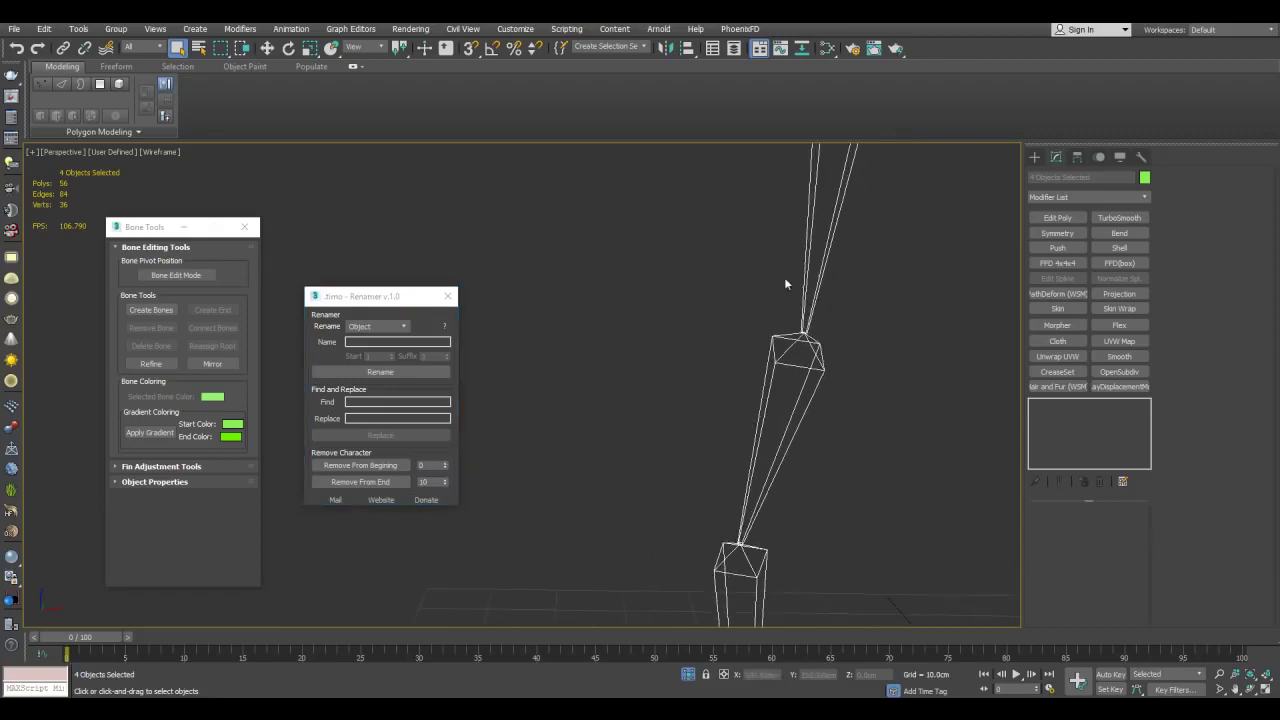
pyautogui.scroll(-4, 780, 279)
pyautogui.moveTo(769, 289); pyautogui.dragTo(770, 290)
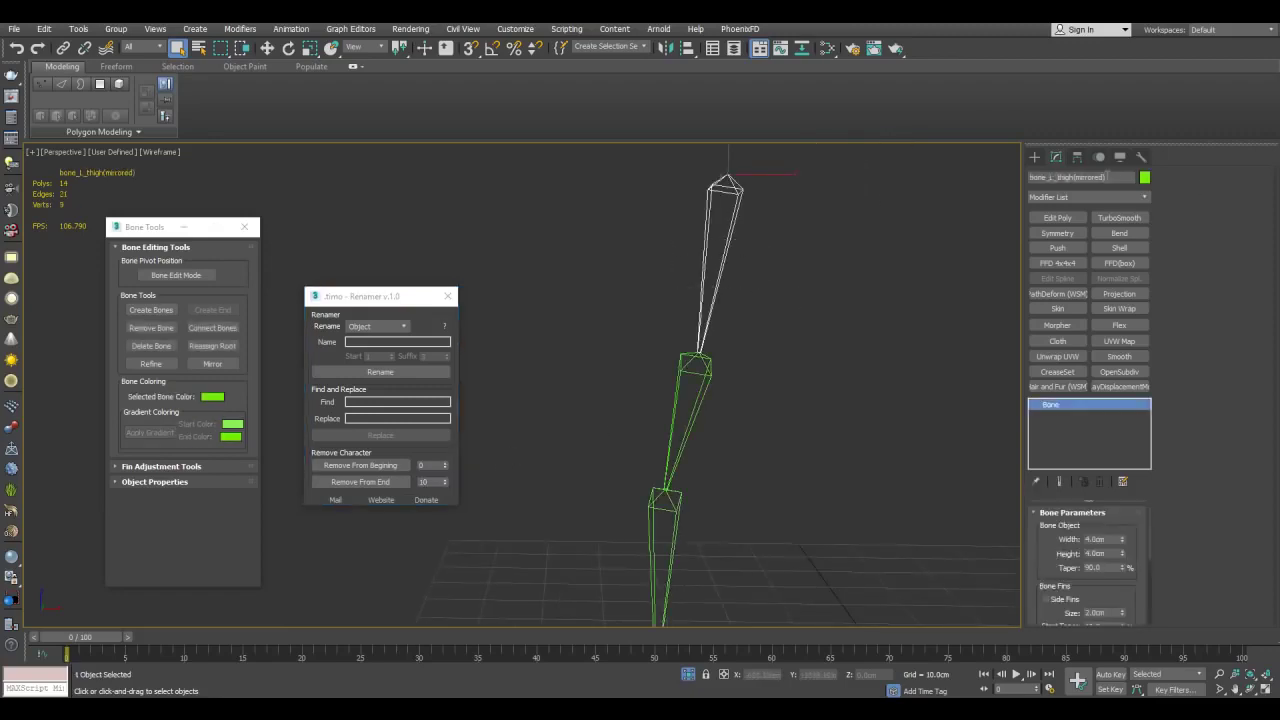
pyautogui.moveTo(831, 329); pyautogui.dragTo(845, 270, button='middle')
pyautogui.click(683, 362)
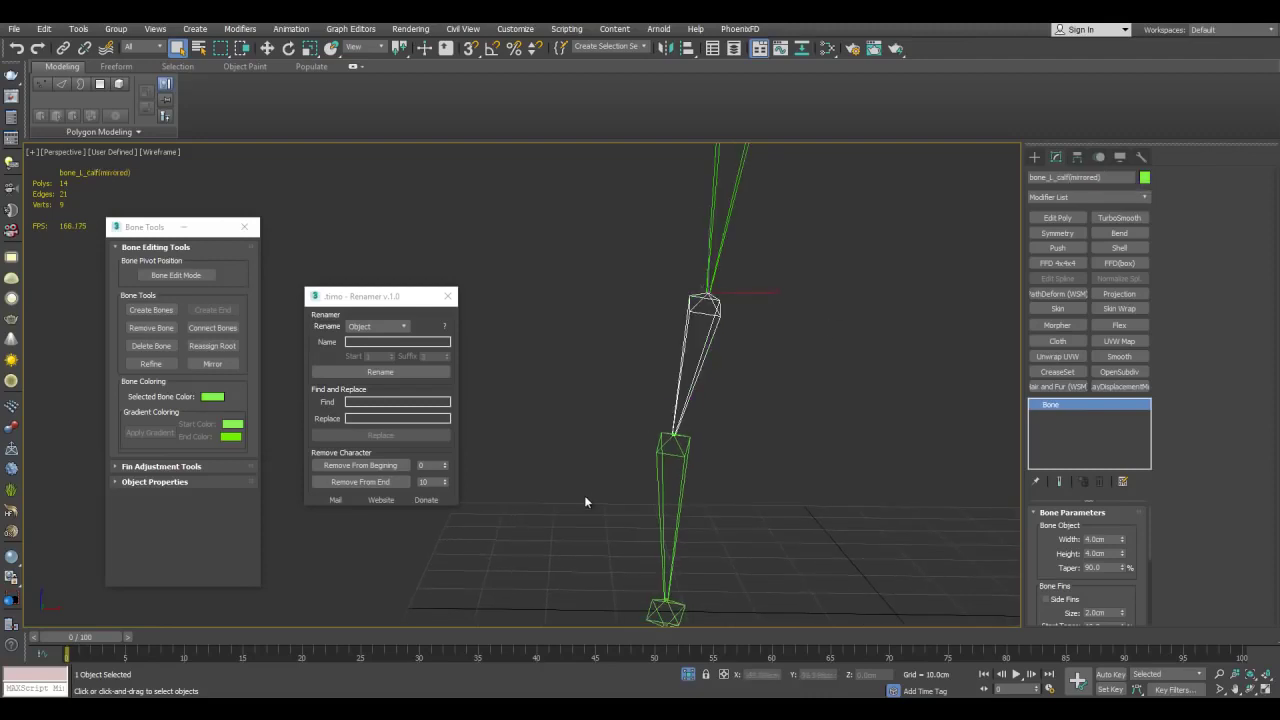
pyautogui.moveTo(658, 518); pyautogui.dragTo(667, 520)
pyautogui.keyDown('alt'); pyautogui.moveTo(667, 520); pyautogui.dragTo(672, 432, button='middle'); pyautogui.keyUp('alt')
# Replace _L_ with _R_ in the names of all four mirrored leg bones and remove their last 10 characters.
pyautogui.moveTo(543, 244); pyautogui.dragTo(715, 530)
pyautogui.scroll(4, 734, 451)
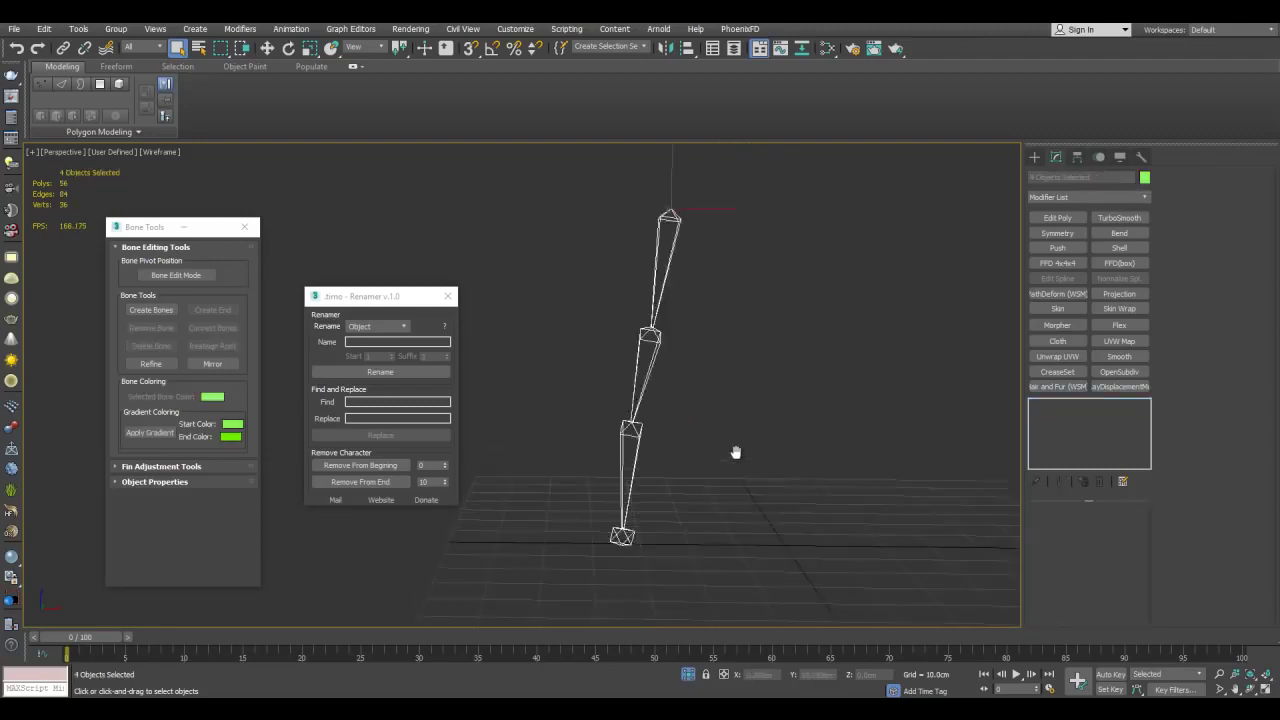
pyautogui.click(366, 400)
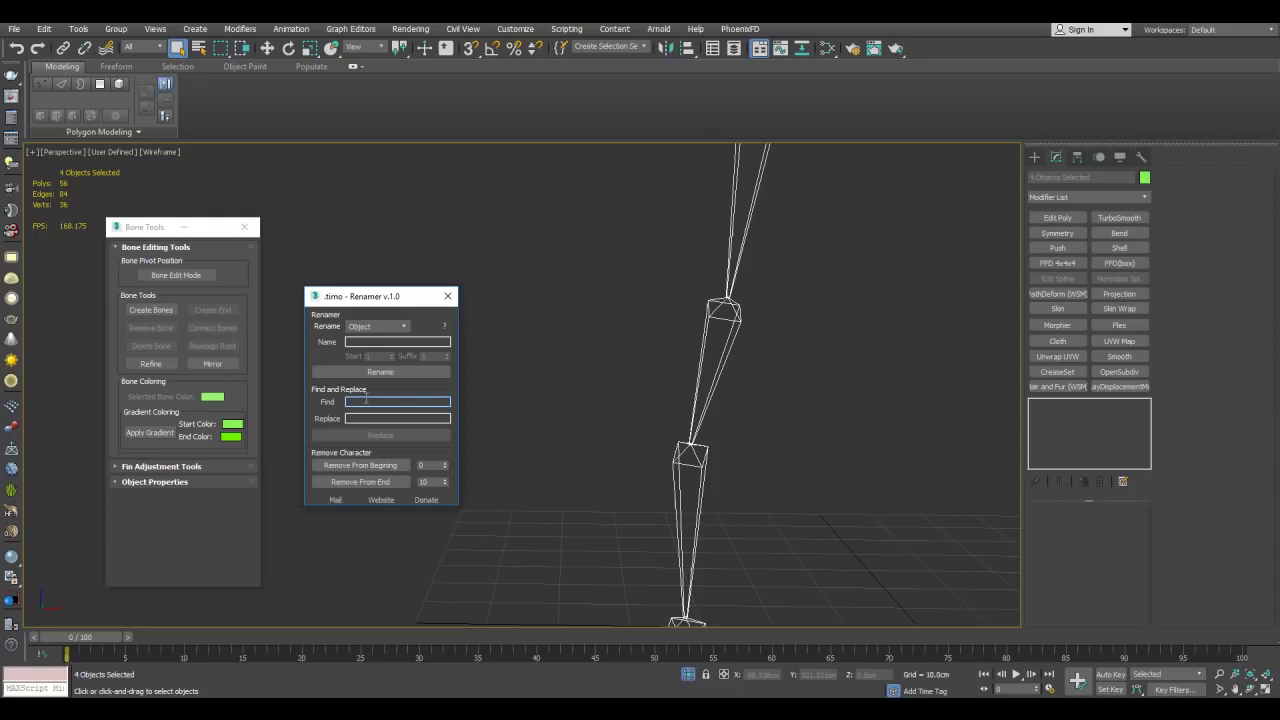
pyautogui.write('_')
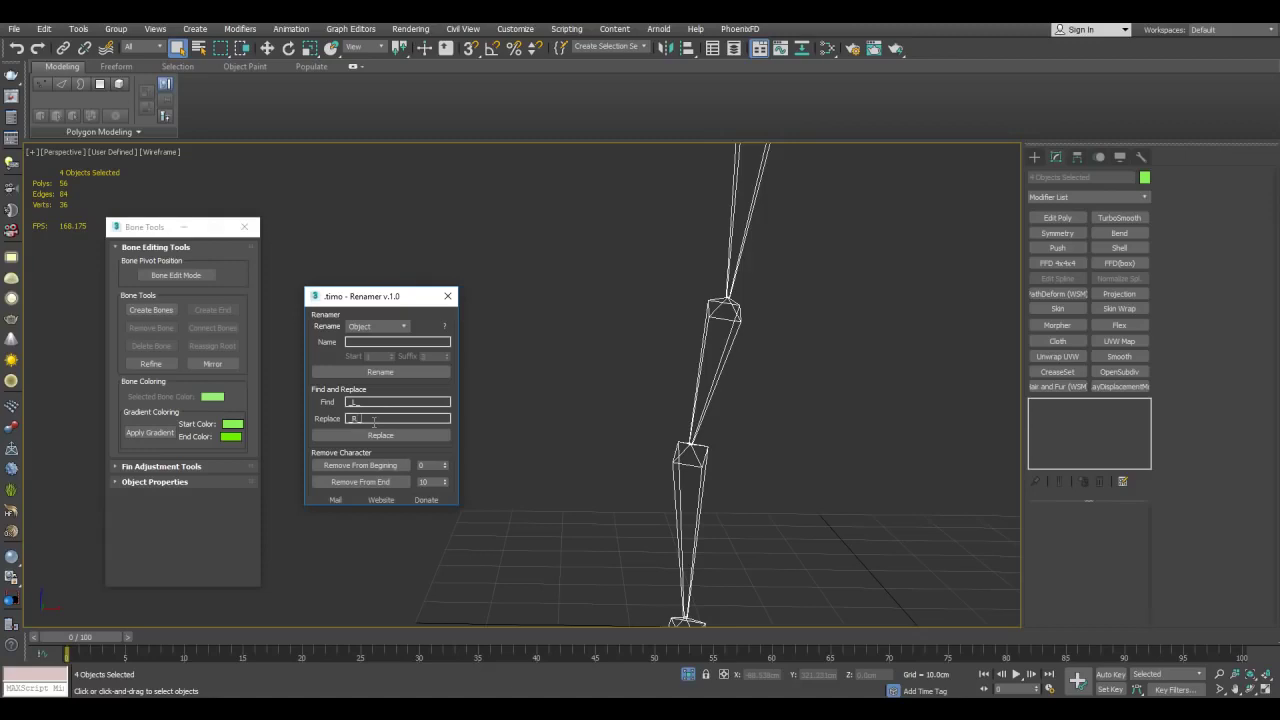
pyautogui.moveTo(805, 397); pyautogui.dragTo(787, 350, button='middle')
pyautogui.scroll(3, 787, 350)
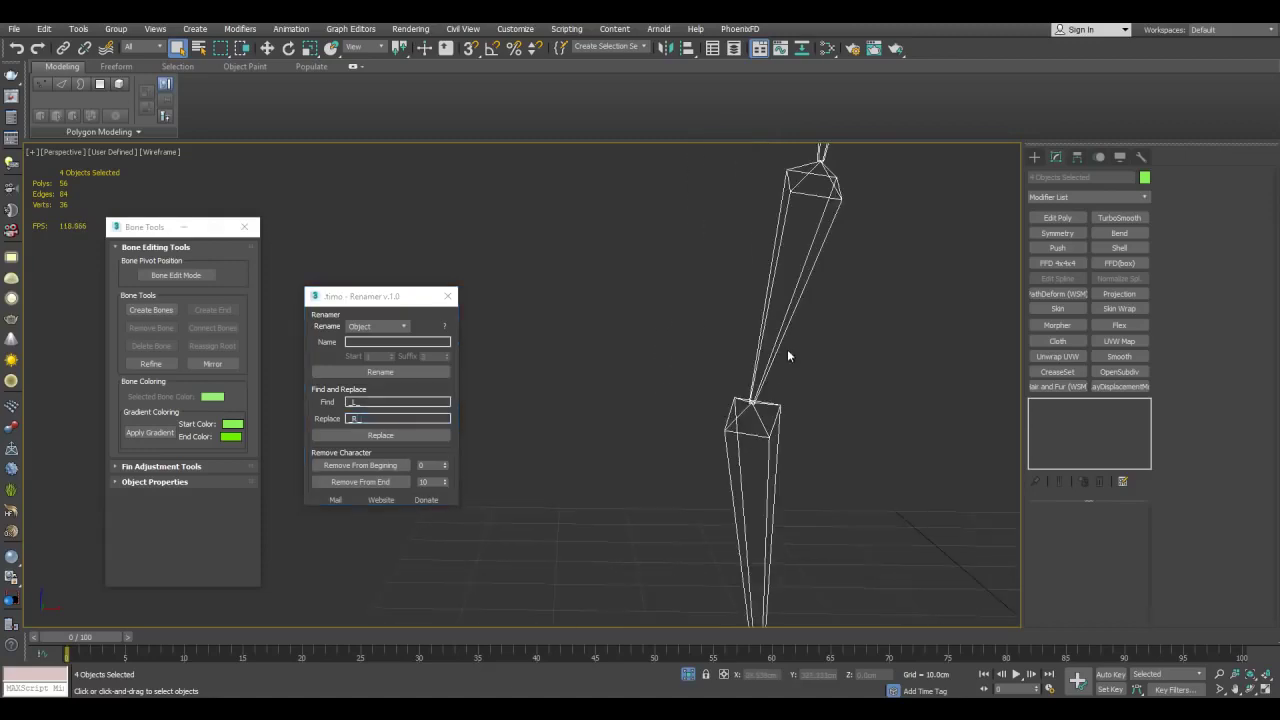
pyautogui.click(404, 437)
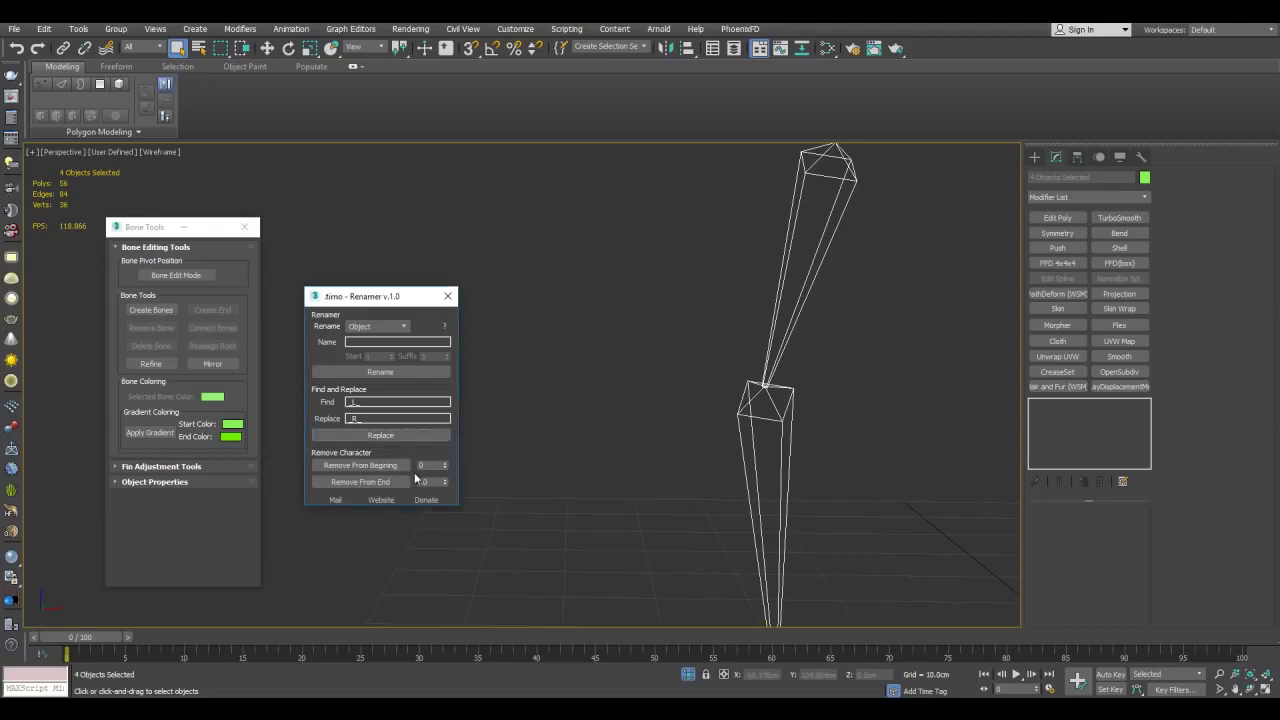
pyautogui.click(394, 481)
# Check the new names of the right calf, thigh, foot and foot nub bones by selecting each one.
pyautogui.moveTo(692, 254); pyautogui.dragTo(628, 358, button='middle')
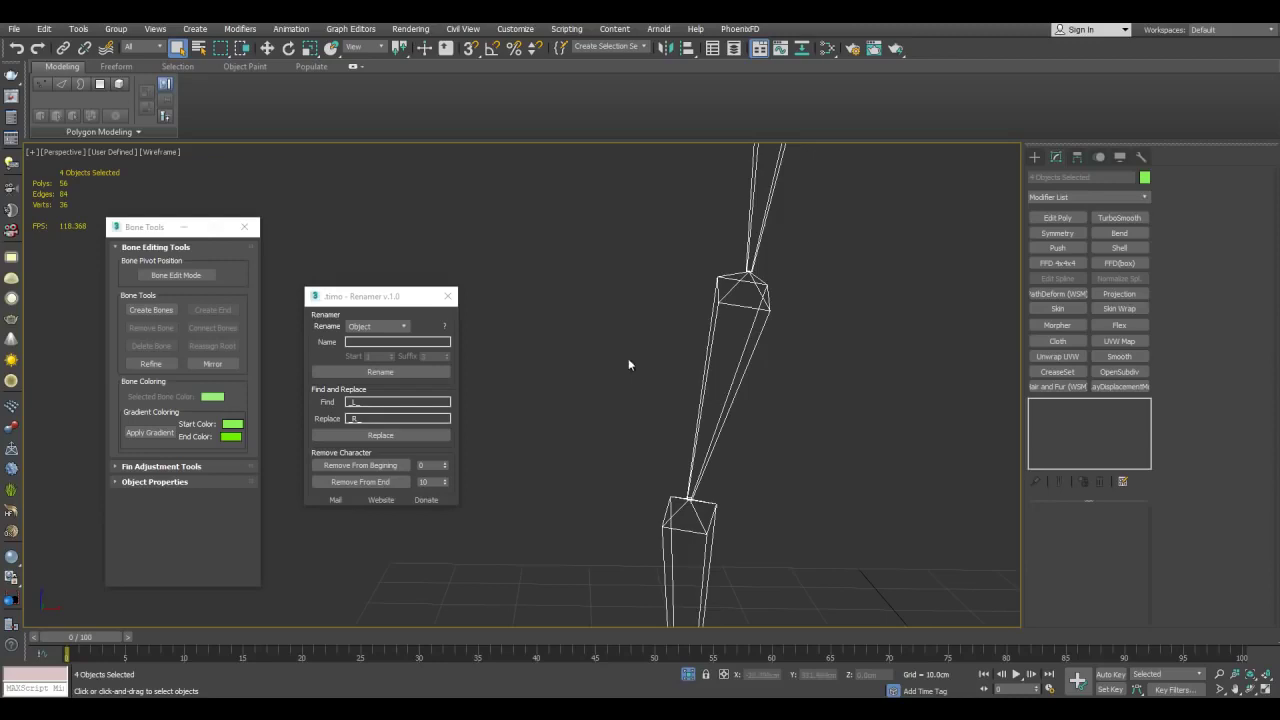
pyautogui.click(740, 392)
pyautogui.keyDown('alt'); pyautogui.moveTo(763, 371); pyautogui.dragTo(800, 350, button='middle'); pyautogui.keyUp('alt')
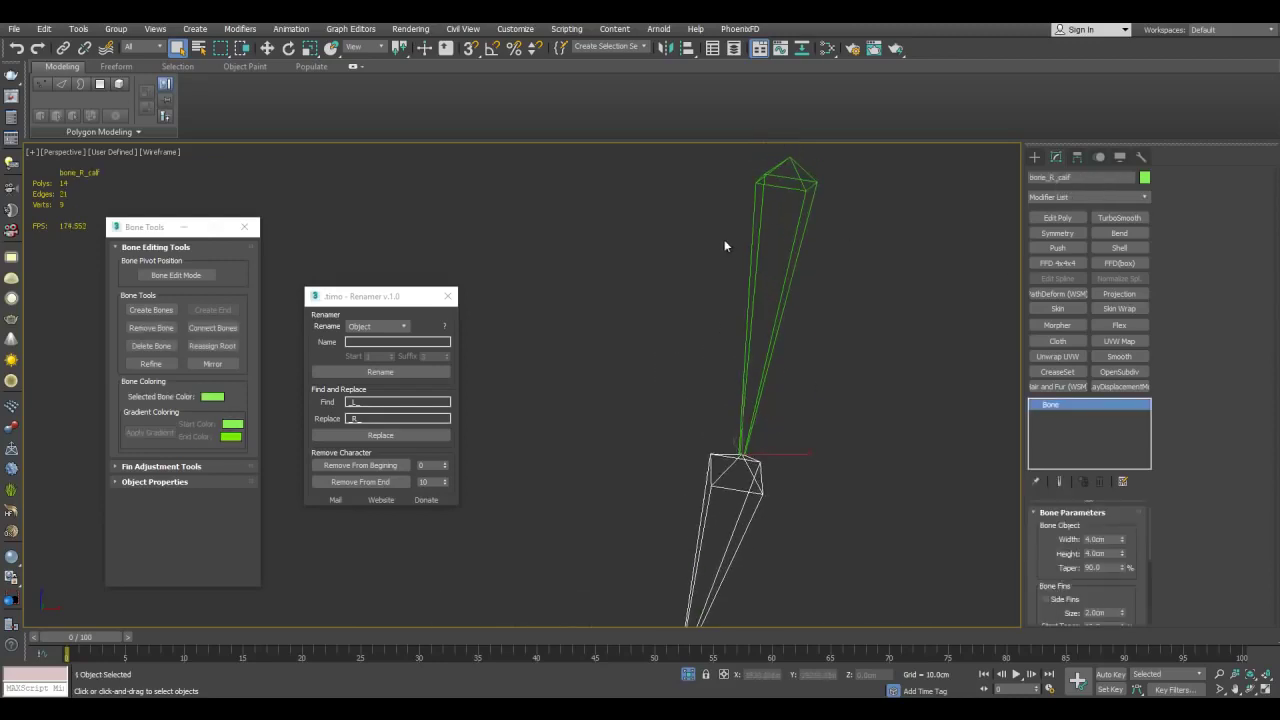
pyautogui.press('pageup')
pyautogui.moveTo(793, 331); pyautogui.dragTo(820, 168, button='middle')
pyautogui.moveTo(638, 568); pyautogui.dragTo(658, 359, button='middle')
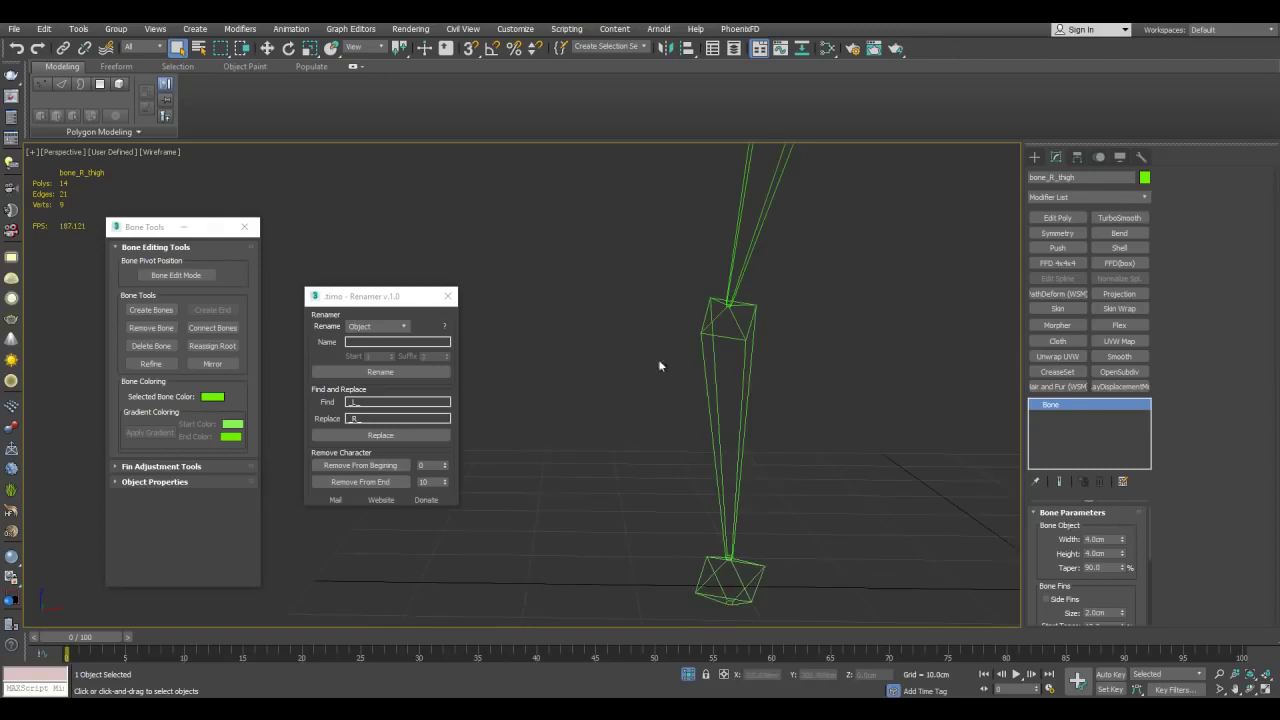
pyautogui.click(741, 392)
pyautogui.moveTo(771, 532); pyautogui.dragTo(727, 366, button='middle')
pyautogui.click(754, 450)
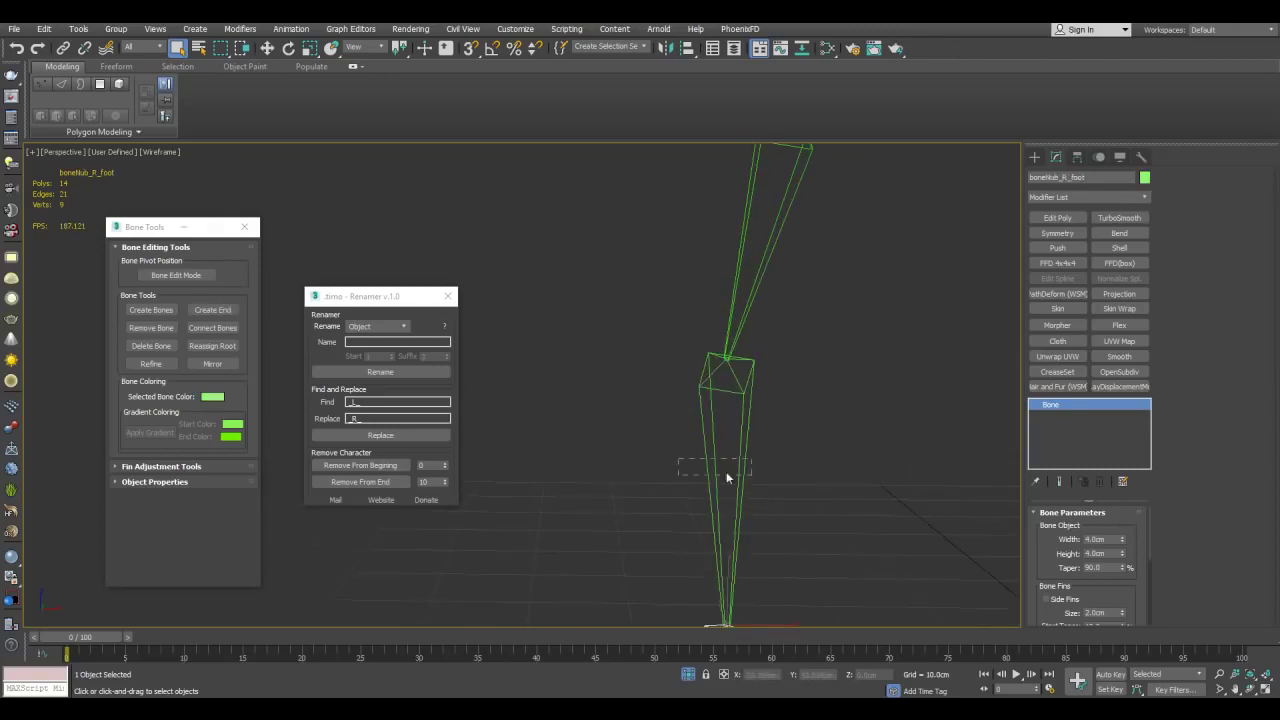
pyautogui.moveTo(726, 471); pyautogui.dragTo(760, 476)
pyautogui.moveTo(706, 269); pyautogui.dragTo(800, 280)
# Clear the bone selection and end the isolation to show the whole bear with both leg chains.
pyautogui.scroll(-4, 868, 287)
pyautogui.moveTo(838, 335); pyautogui.dragTo(768, 390, button='middle')
pyautogui.click(780, 249)
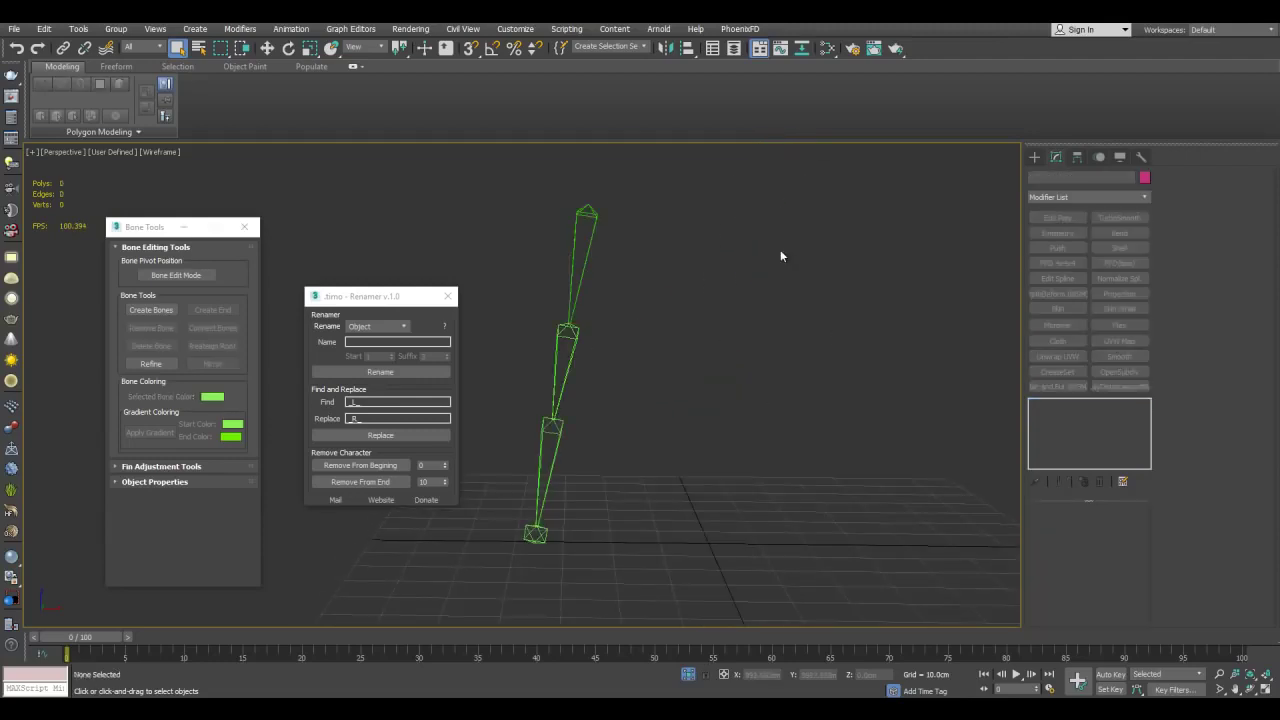
pyautogui.moveTo(689, 258); pyautogui.dragTo(782, 288, button='middle')
pyautogui.scroll(3, 782, 288)
pyautogui.scroll(-6, 718, 315)
pyautogui.hotkey('alt', 'q')
pyautogui.keyDown('alt'); pyautogui.moveTo(718, 318); pyautogui.dragTo(768, 293, button='middle'); pyautogui.keyUp('alt')
# Open the Layer Explorer and create a new layer named teddyBear.
pyautogui.click(735, 49)
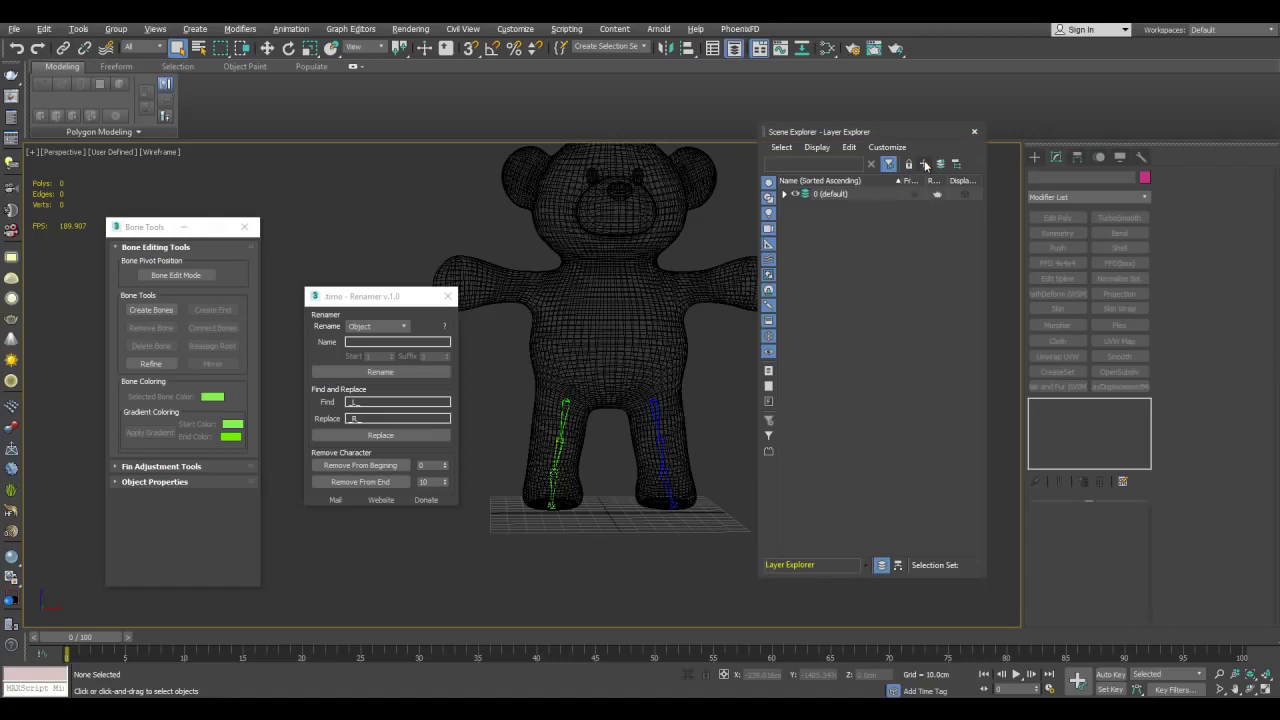
pyautogui.click(925, 165)
pyautogui.write('tes')
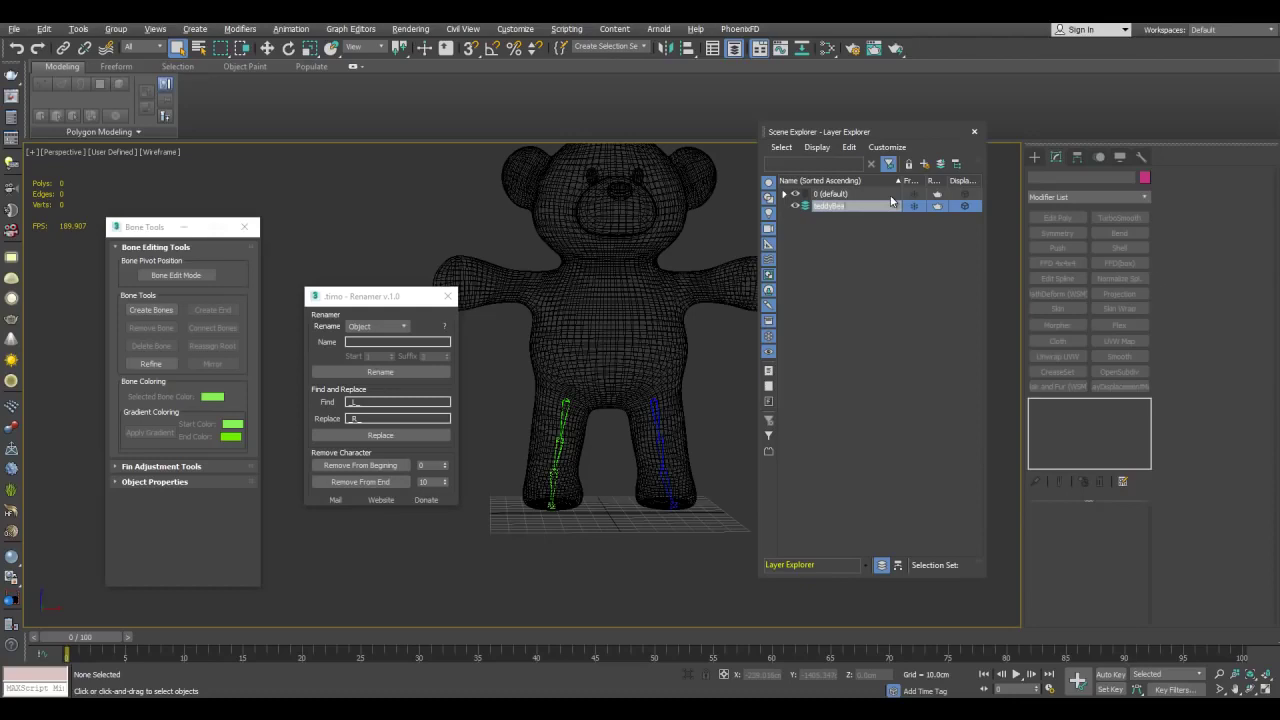
pyautogui.moveTo(675, 259); pyautogui.dragTo(710, 320, button='middle')
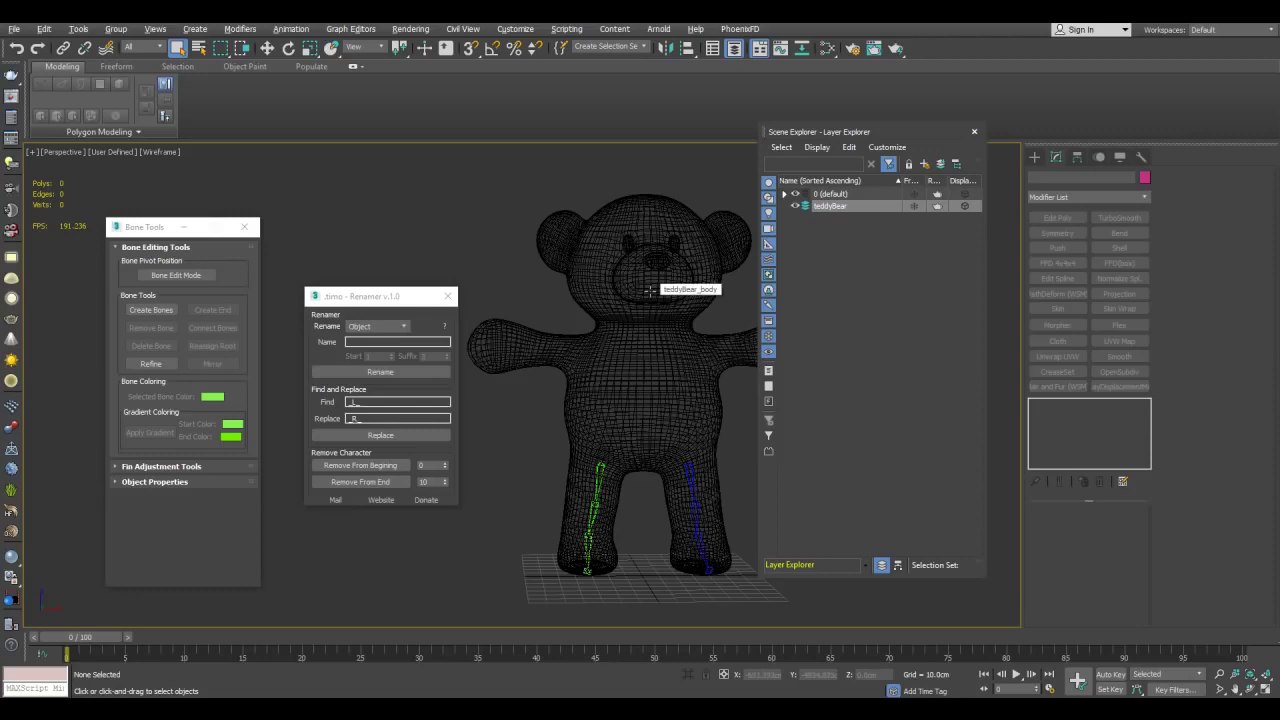
pyautogui.moveTo(663, 297); pyautogui.dragTo(631, 297, button='middle')
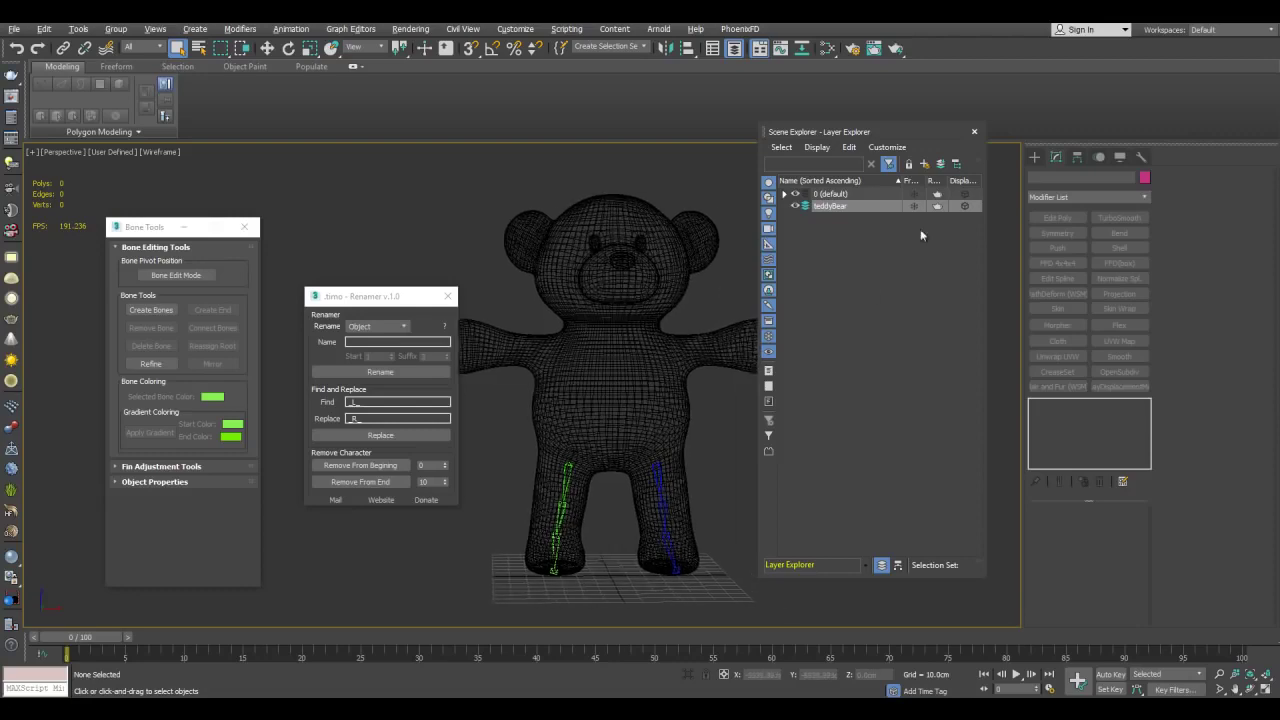
# Create a layer inside the teddyBear layer and rename it bones.
pyautogui.doubleClick(828, 207)
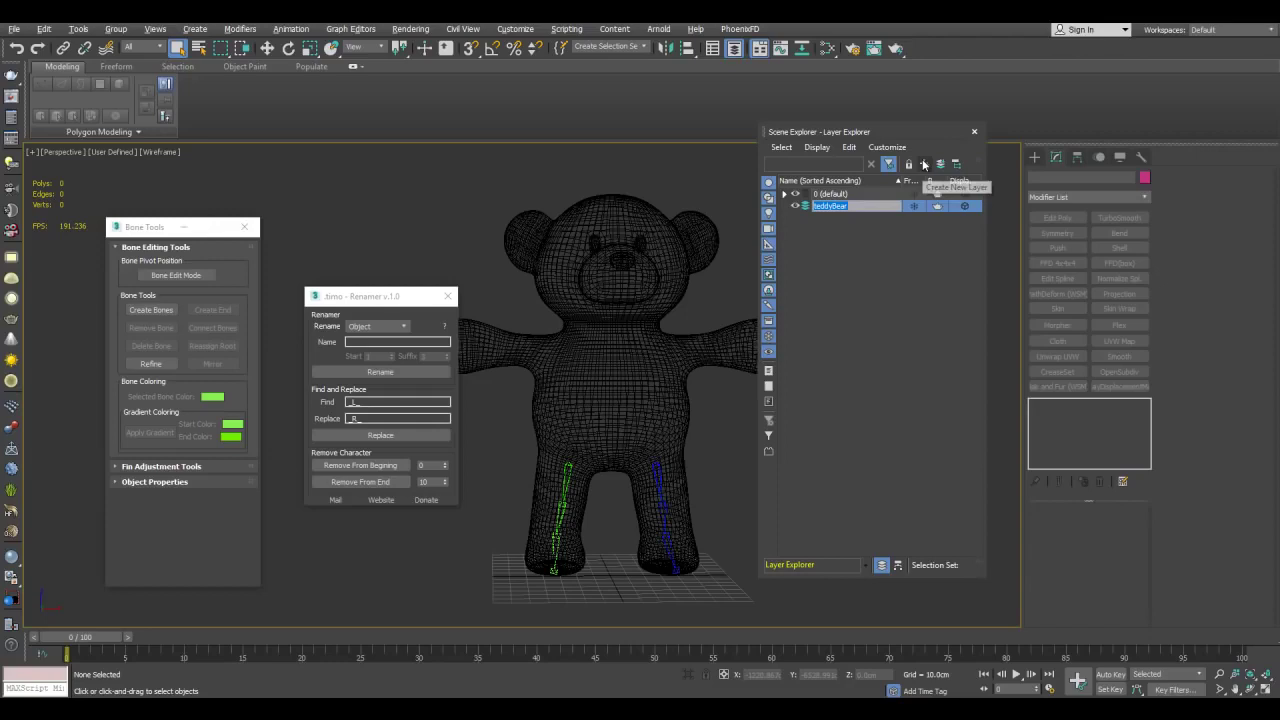
pyautogui.click(924, 164)
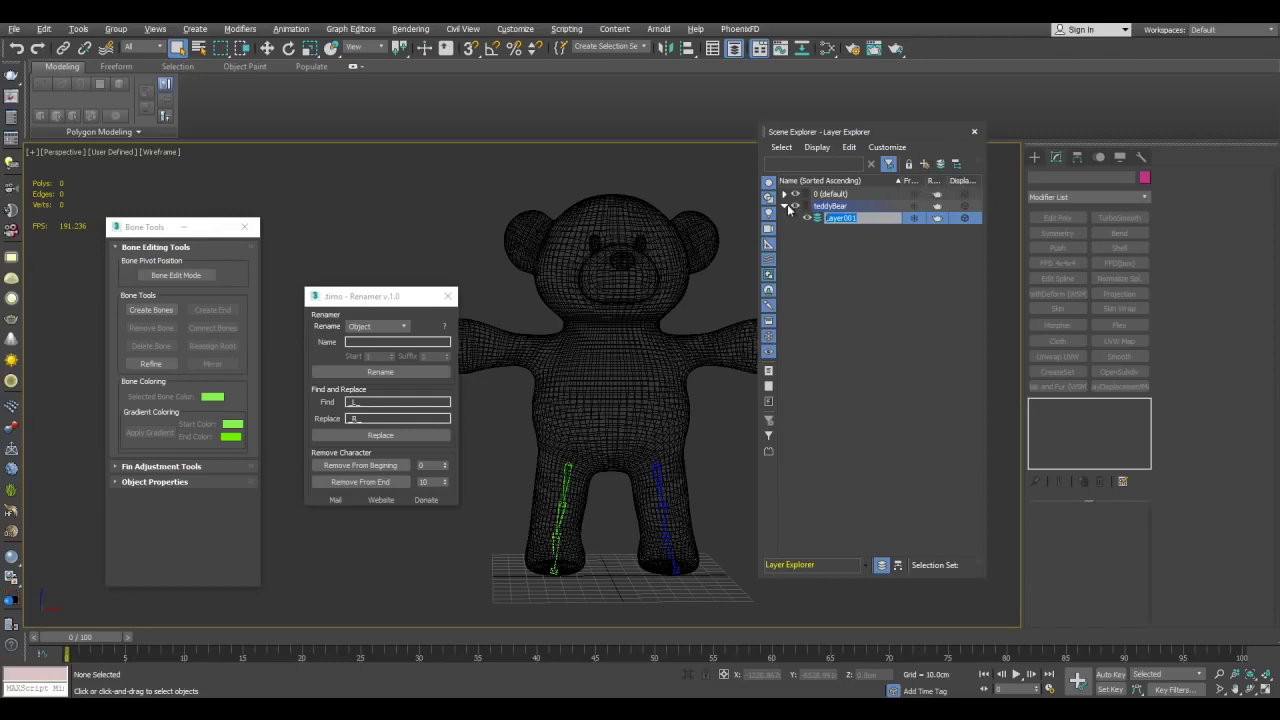
pyautogui.click(786, 207)
pyautogui.click(784, 206)
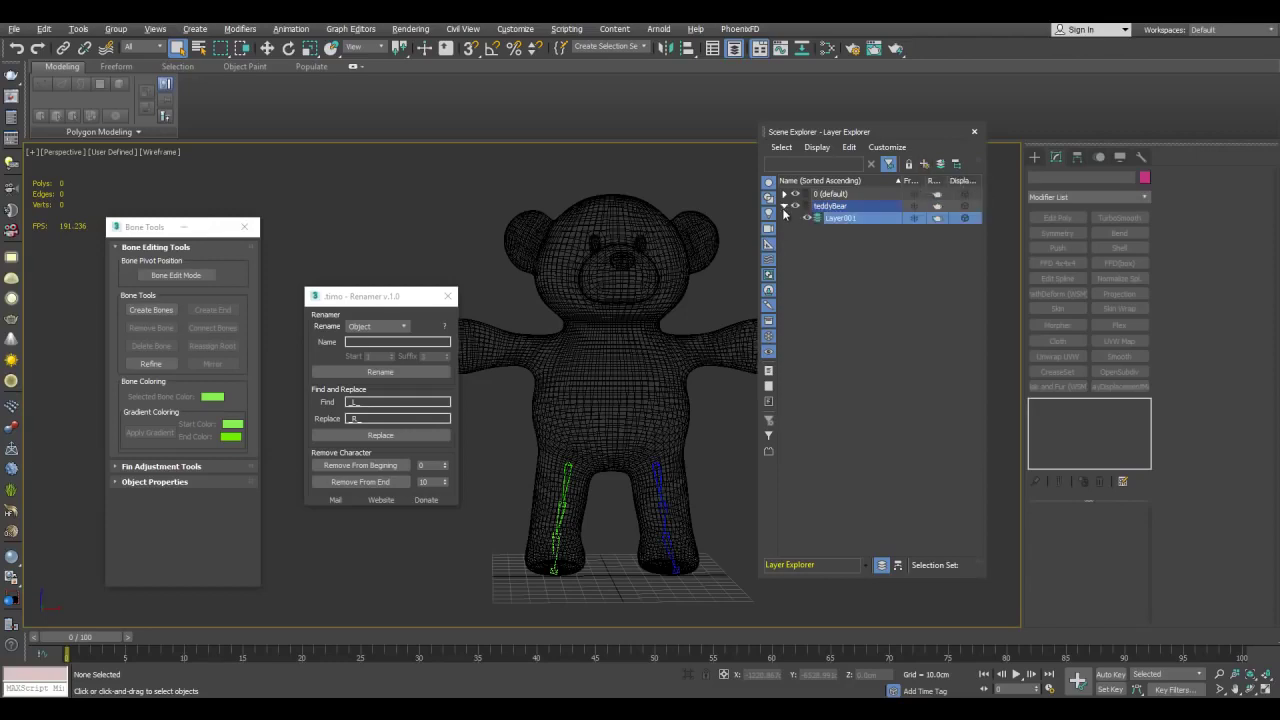
pyautogui.rightClick(845, 222)
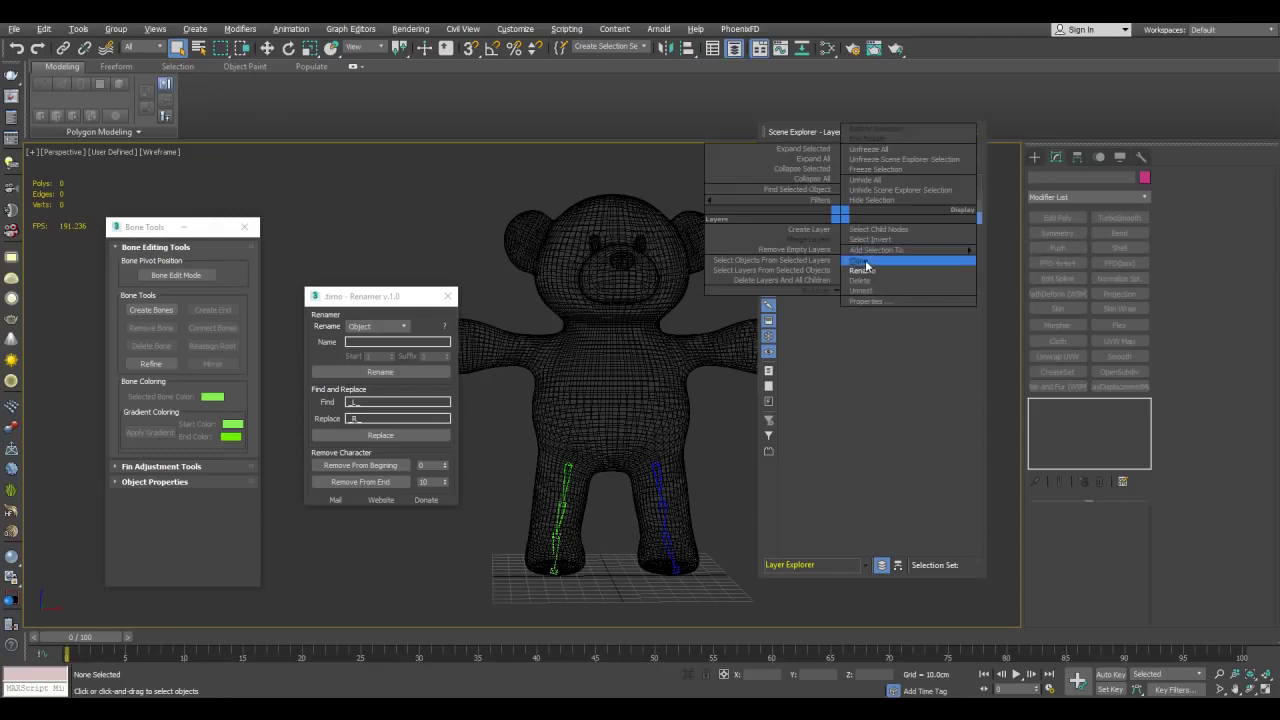
pyautogui.click(868, 274)
pyautogui.write('bones')
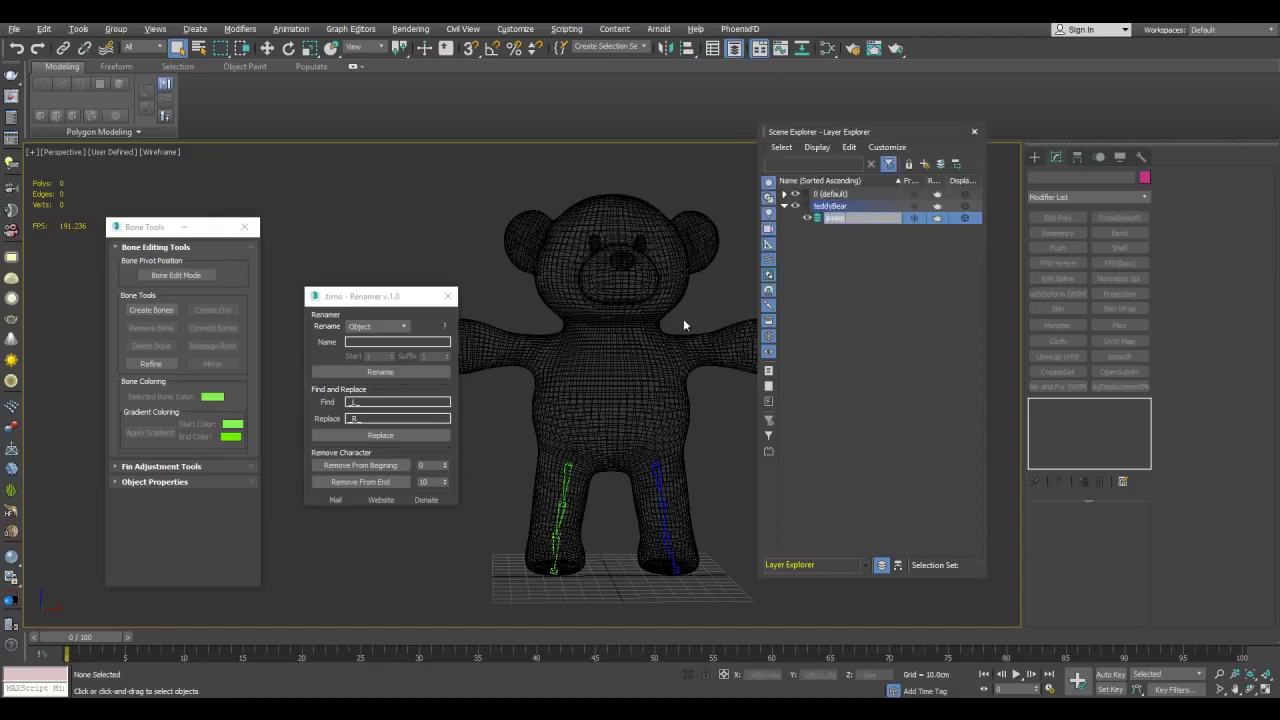
# Add a second sublayer under teddyBear and rename it body.
pyautogui.moveTo(683, 320); pyautogui.dragTo(652, 293, button='middle')
pyautogui.click(831, 207)
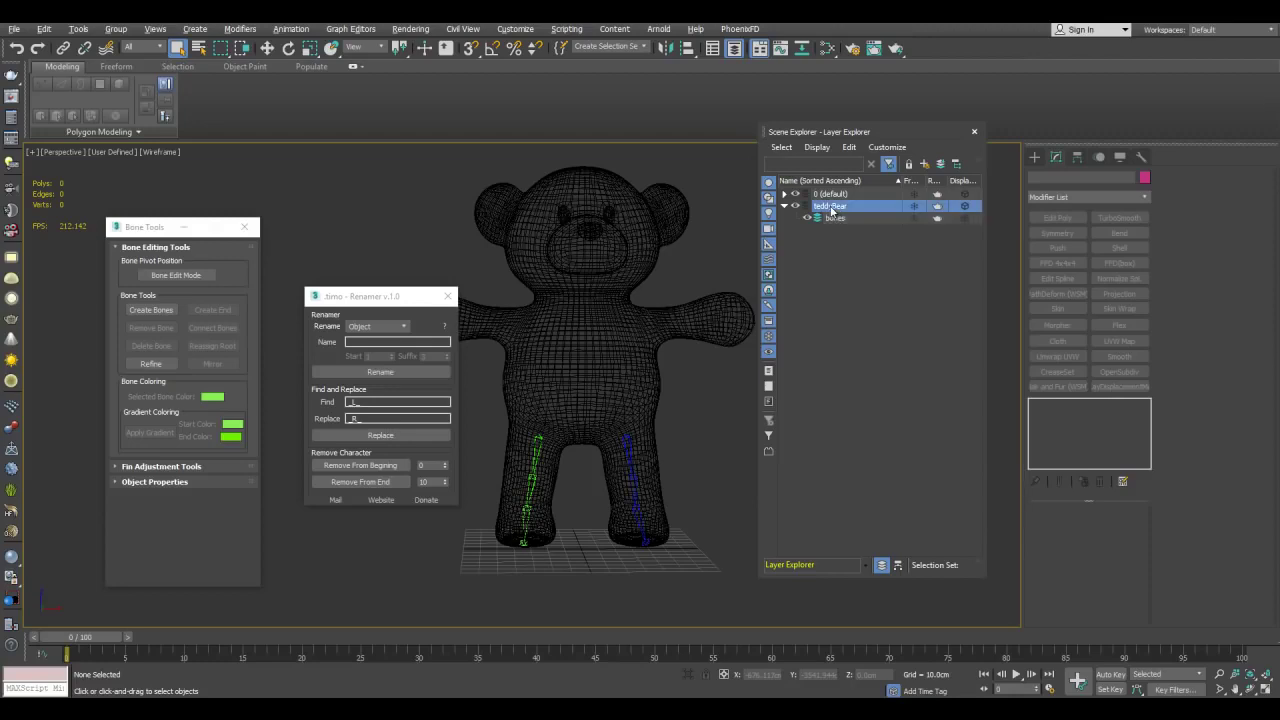
pyautogui.click(925, 166)
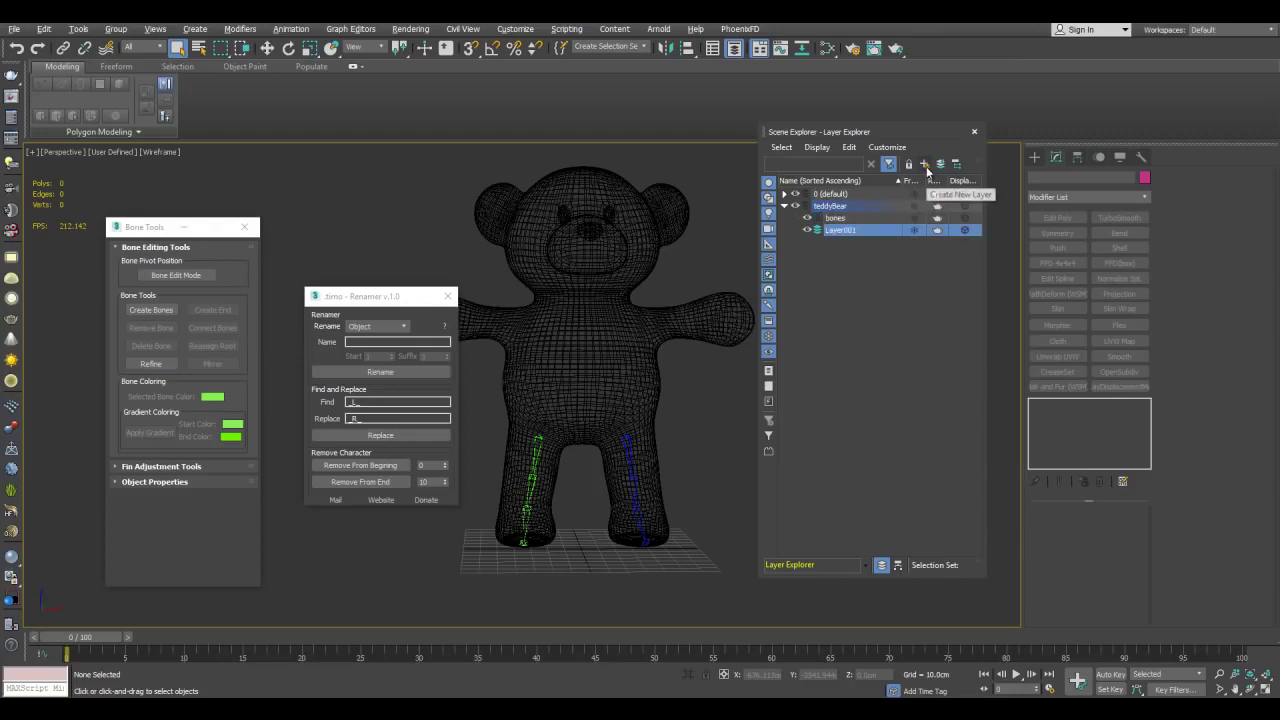
pyautogui.rightClick(843, 231)
pyautogui.click(878, 285)
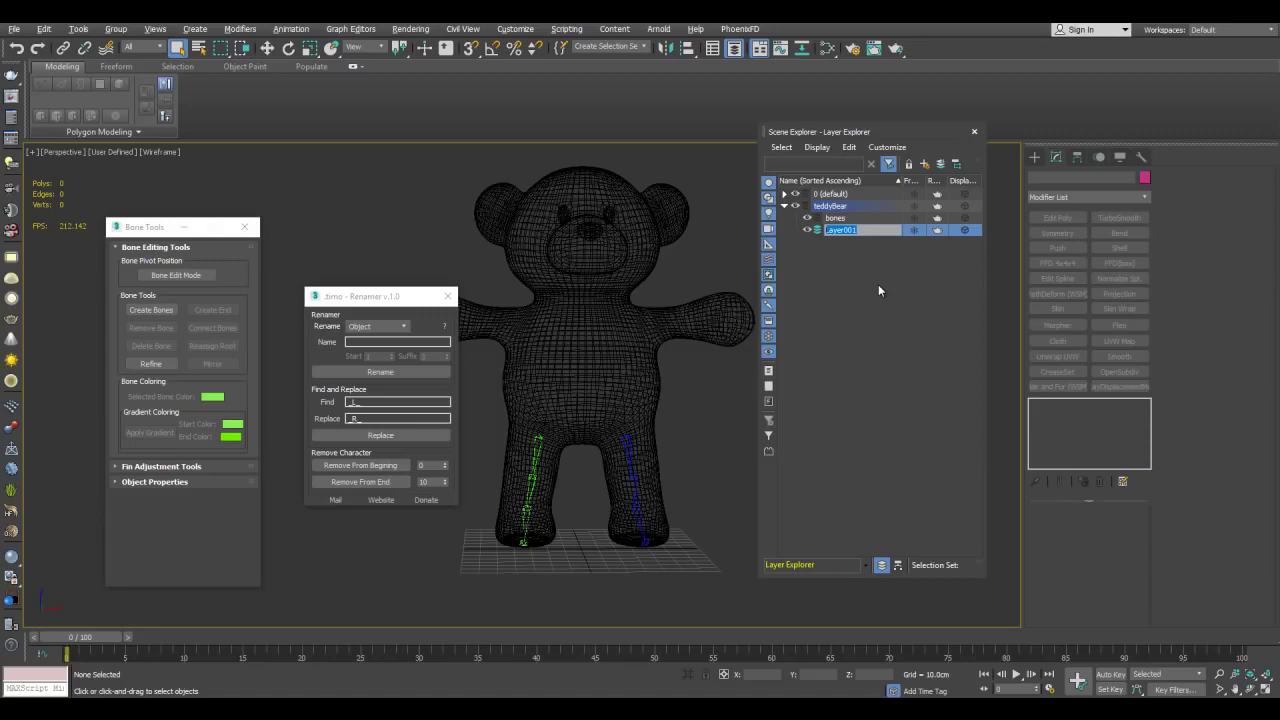
pyautogui.write('body')
# Add a third sublayer under teddyBear and rename it bone-nubs.
pyautogui.moveTo(650, 300)
pyautogui.mouseDown(button='middle')
pyautogui.moveTo(624, 298)
pyautogui.moveTo(654, 294)
pyautogui.mouseUp(button='middle')
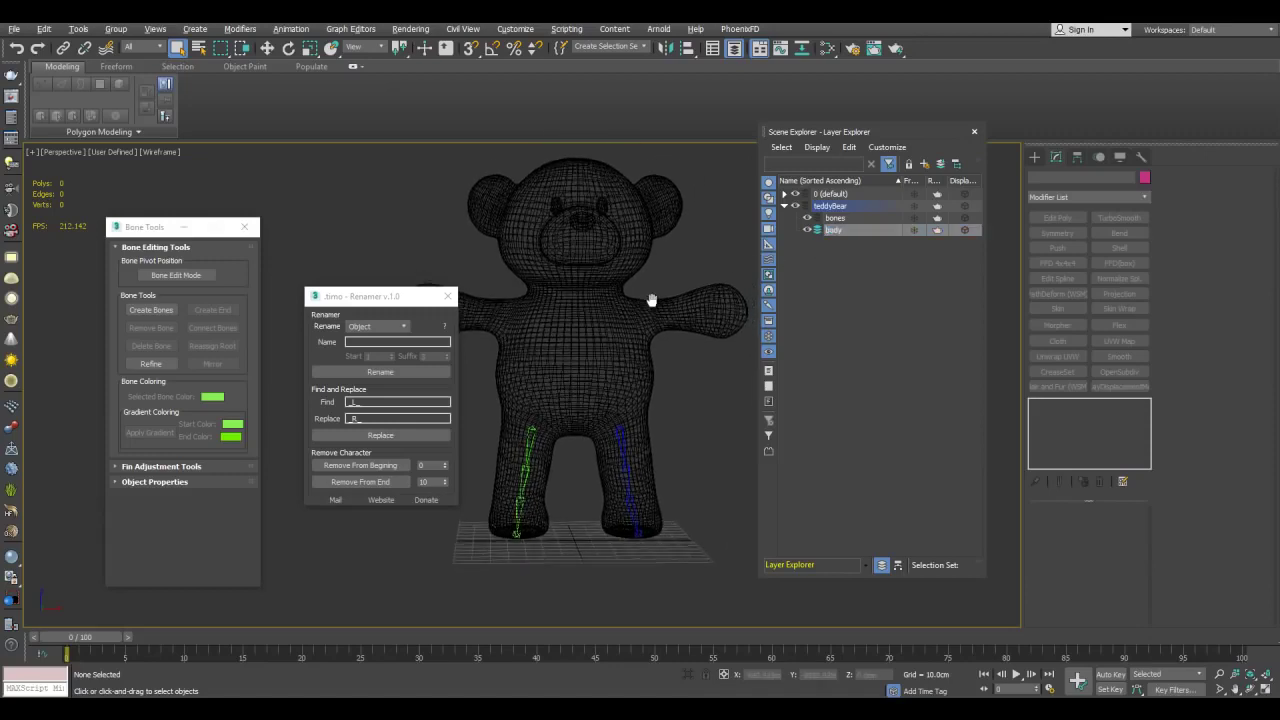
pyautogui.click(840, 210)
pyautogui.click(925, 168)
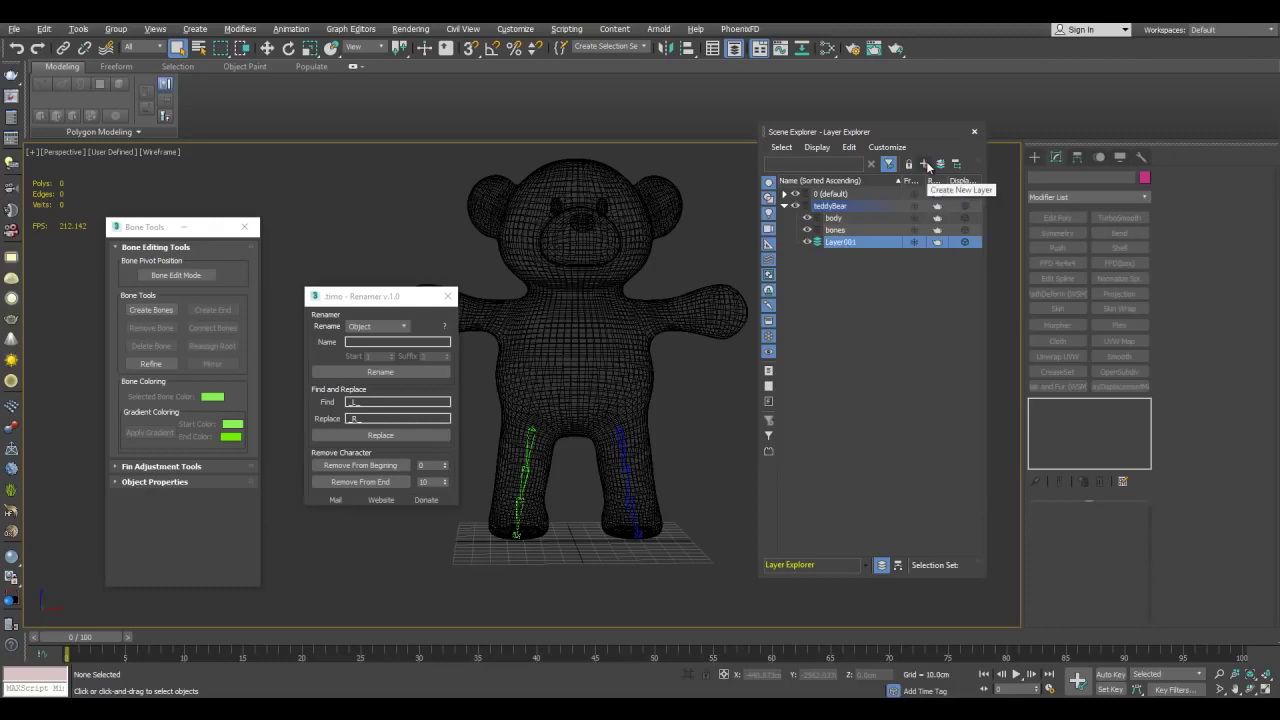
pyautogui.rightClick(838, 238)
pyautogui.click(869, 294)
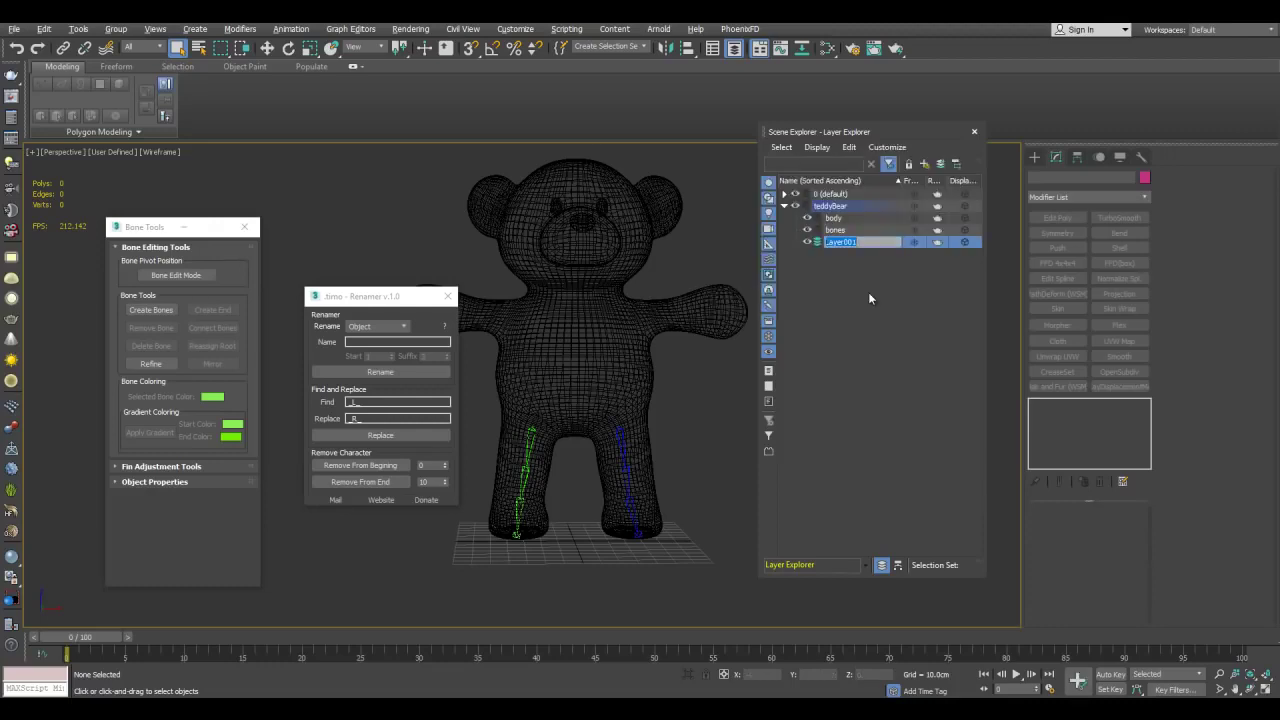
pyautogui.write('bone-rub')
pyautogui.write('e nubs')
pyautogui.moveTo(612, 372); pyautogui.dragTo(628, 282, button='middle')
pyautogui.scroll(3, 604, 340)
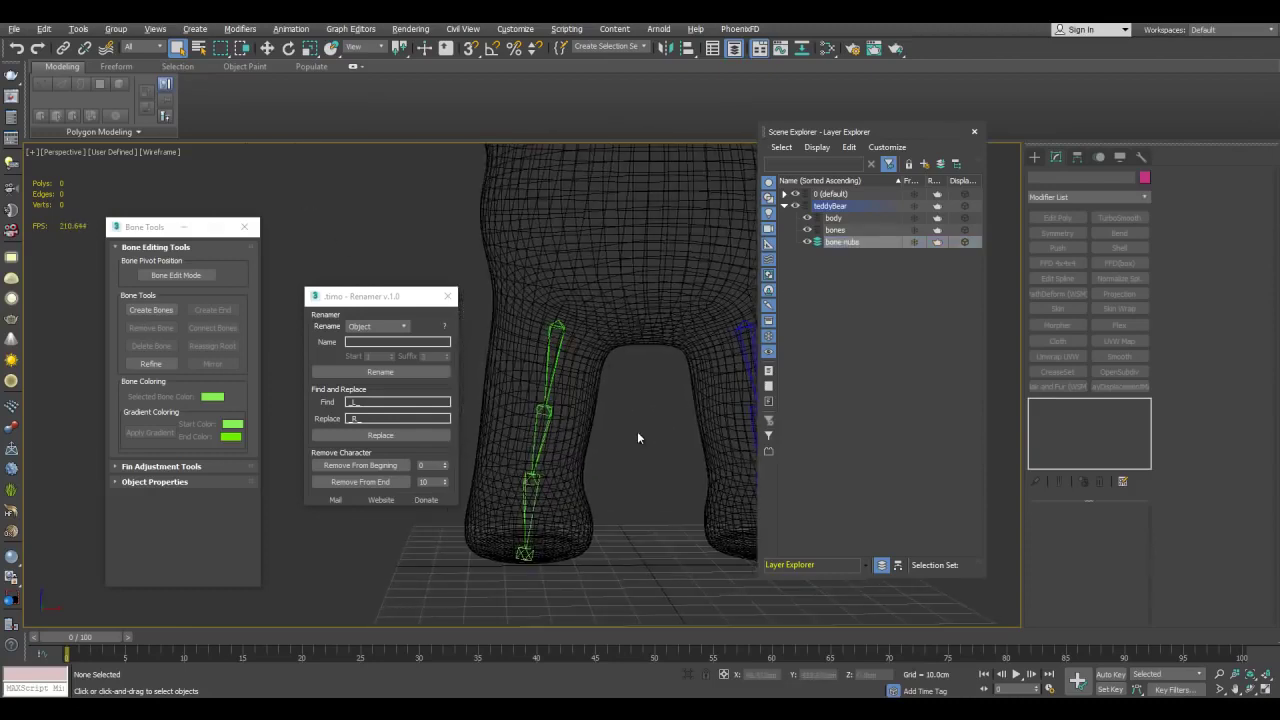
# Make body the active layer and add the teddyBear_body, teddyBear_eyes and teddyBear_nose objects to it.
pyautogui.moveTo(640, 436); pyautogui.dragTo(683, 407, button='middle')
pyautogui.moveTo(523, 412); pyautogui.dragTo(551, 382, button='middle')
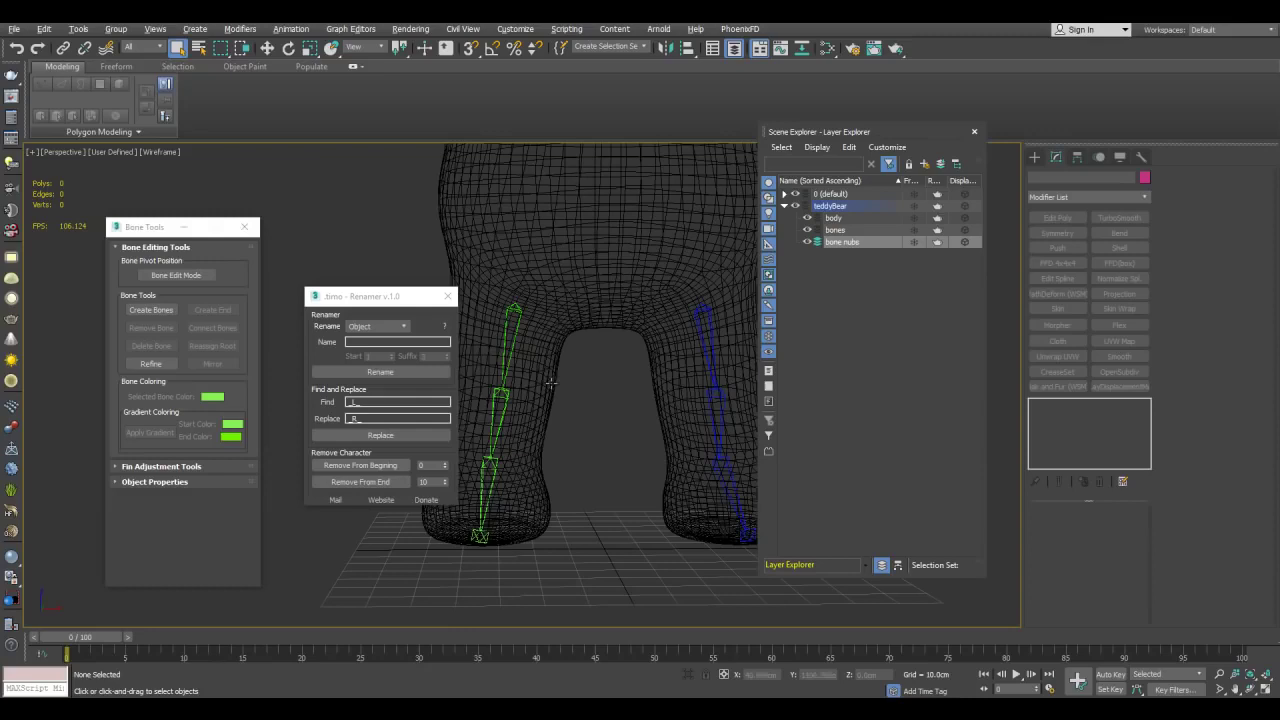
pyautogui.scroll(-6, 614, 349)
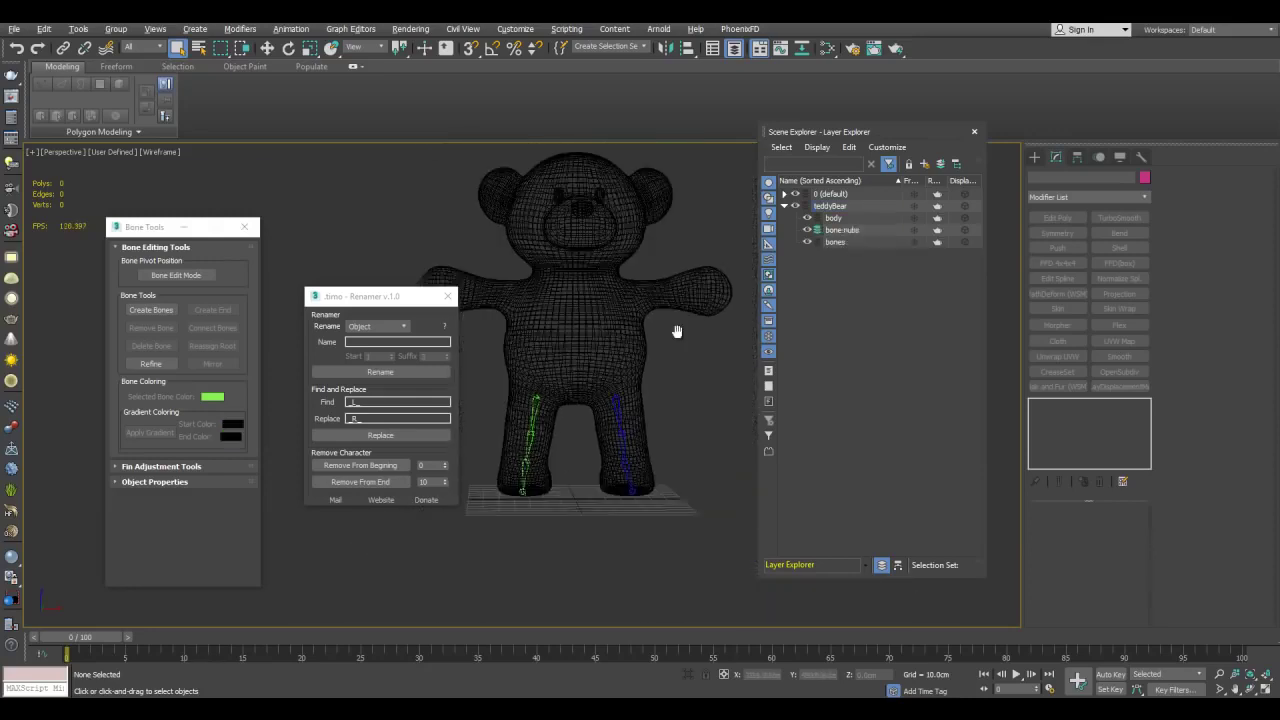
pyautogui.click(818, 218)
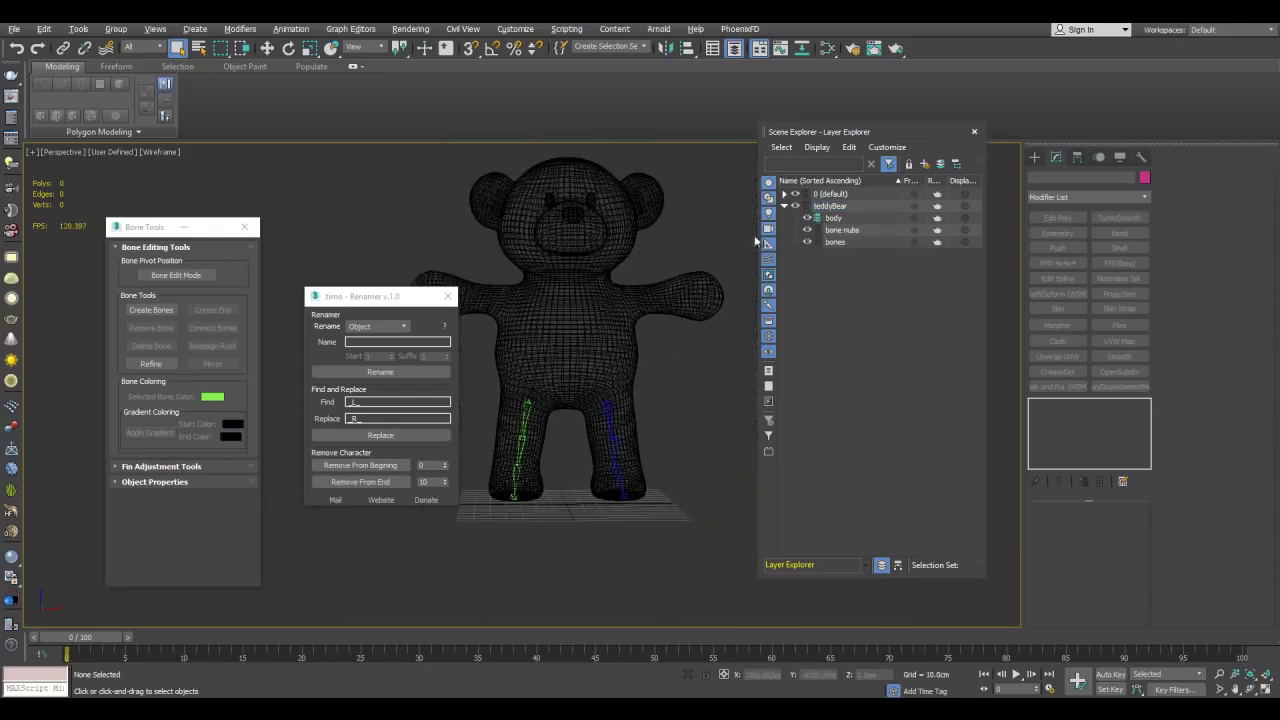
pyautogui.moveTo(557, 249); pyautogui.dragTo(638, 289, button='middle')
pyautogui.moveTo(730, 332); pyautogui.dragTo(731, 332)
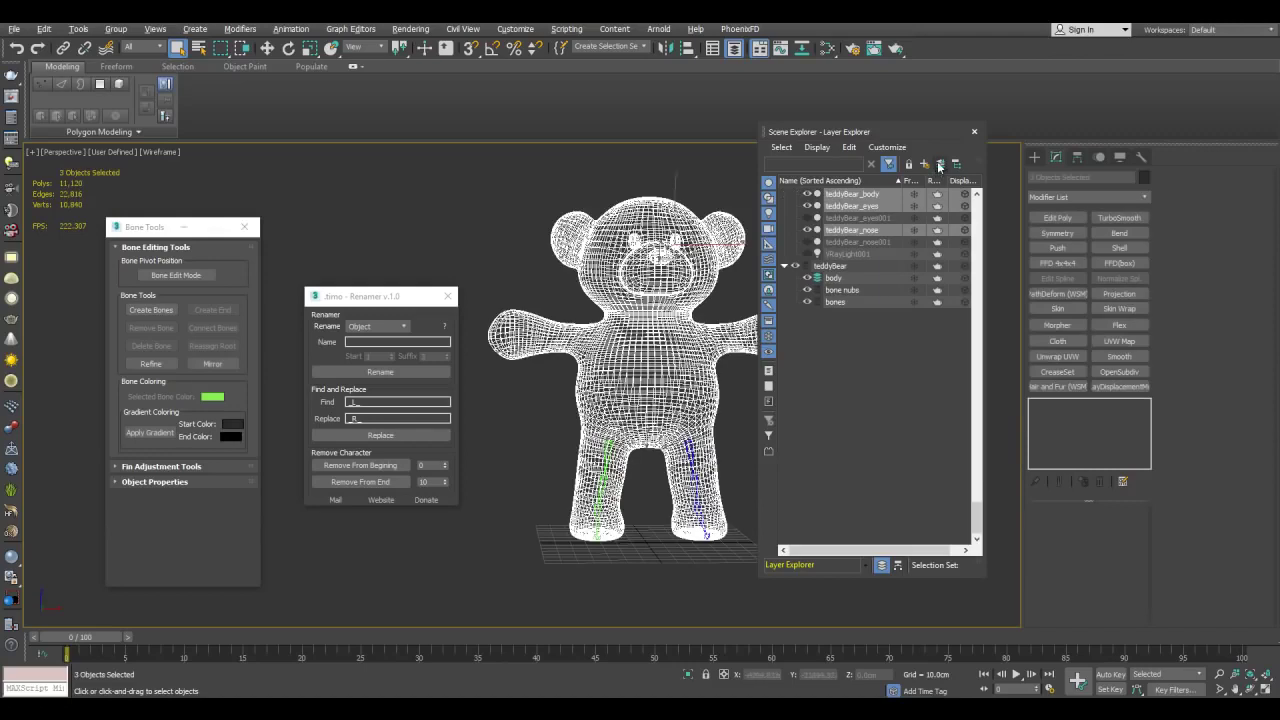
pyautogui.click(940, 166)
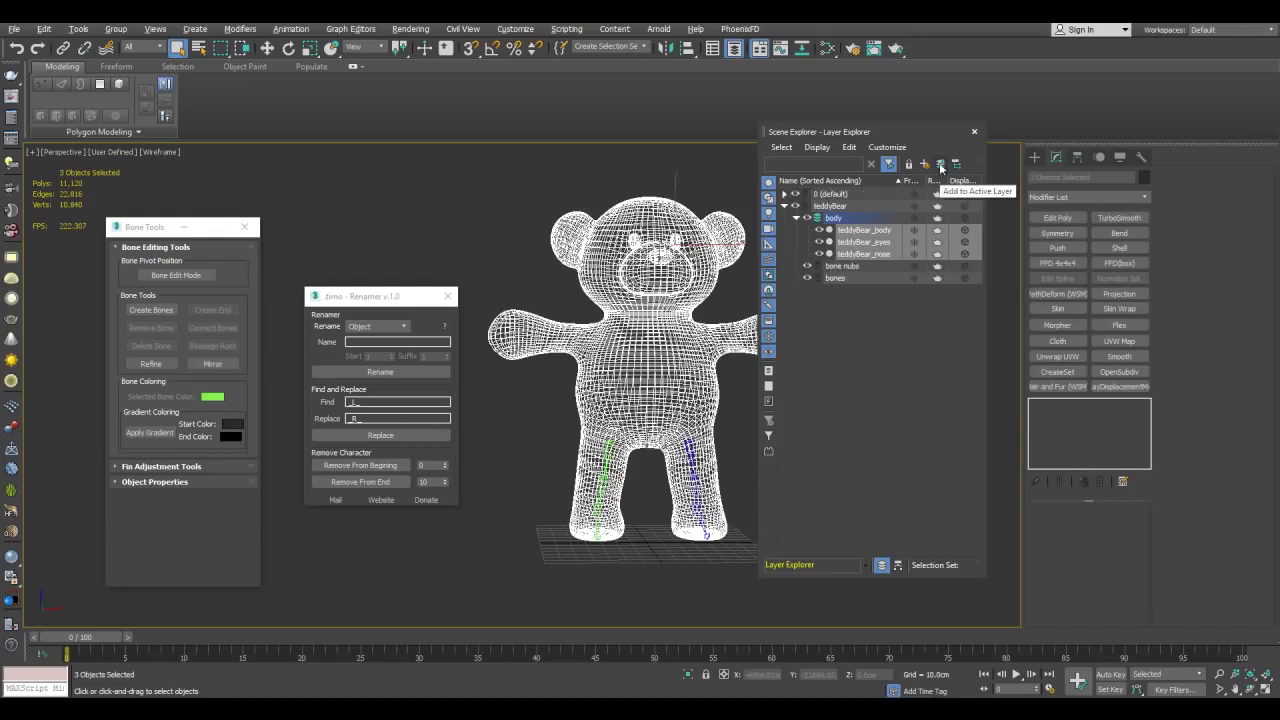
# Select all the leg bones and foot nubs, then add them to the bones layer.
pyautogui.moveTo(656, 250); pyautogui.dragTo(586, 267, button='middle')
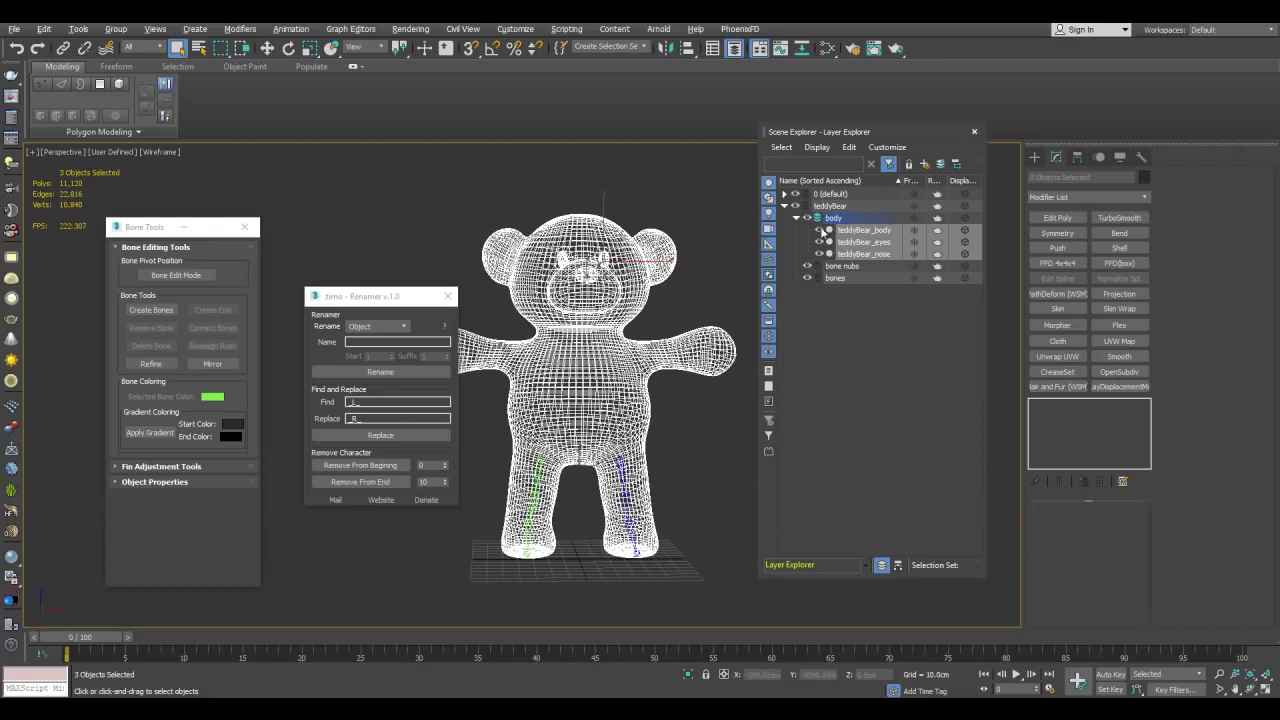
pyautogui.moveTo(697, 293); pyautogui.dragTo(700, 271, button='middle')
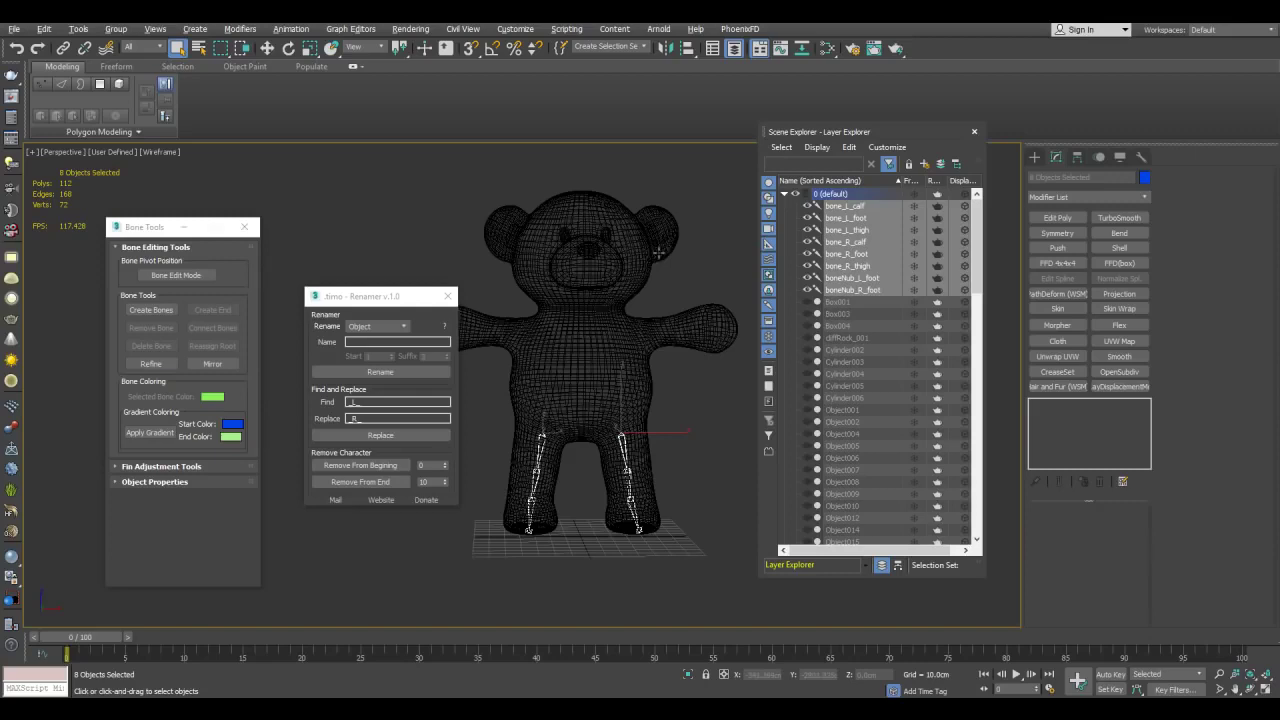
pyautogui.click(784, 194)
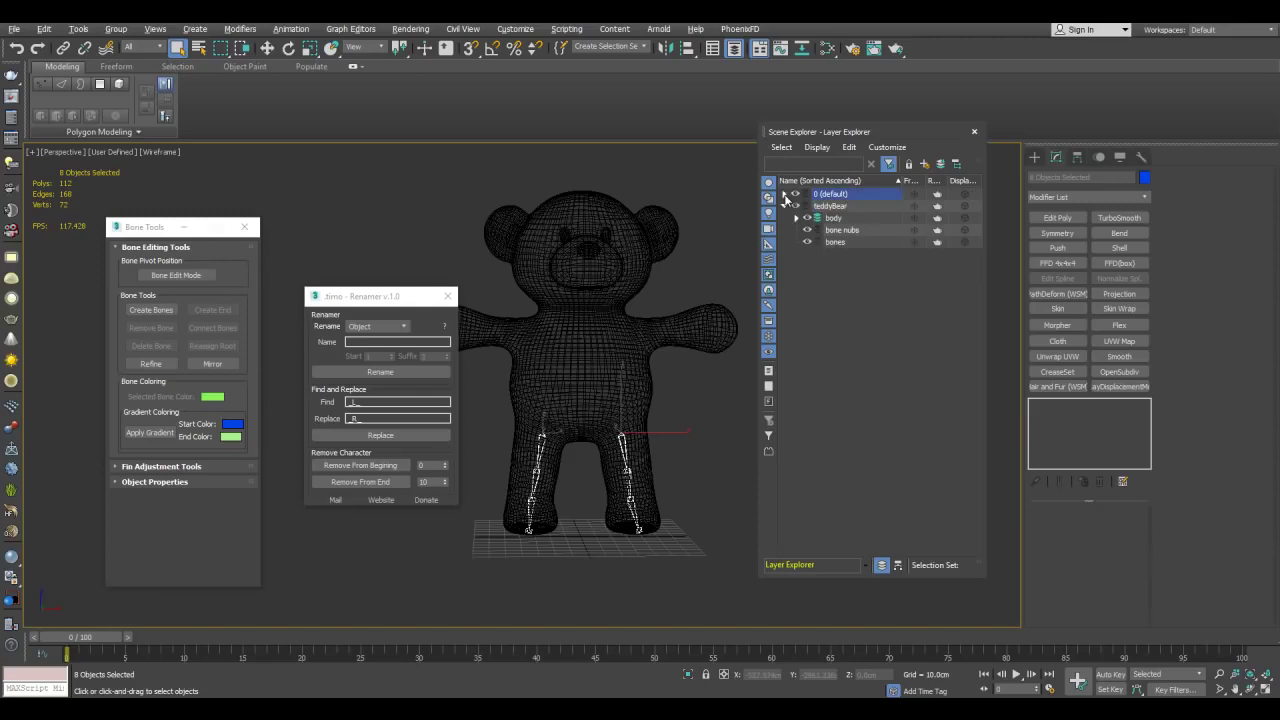
pyautogui.click(817, 243)
pyautogui.click(940, 165)
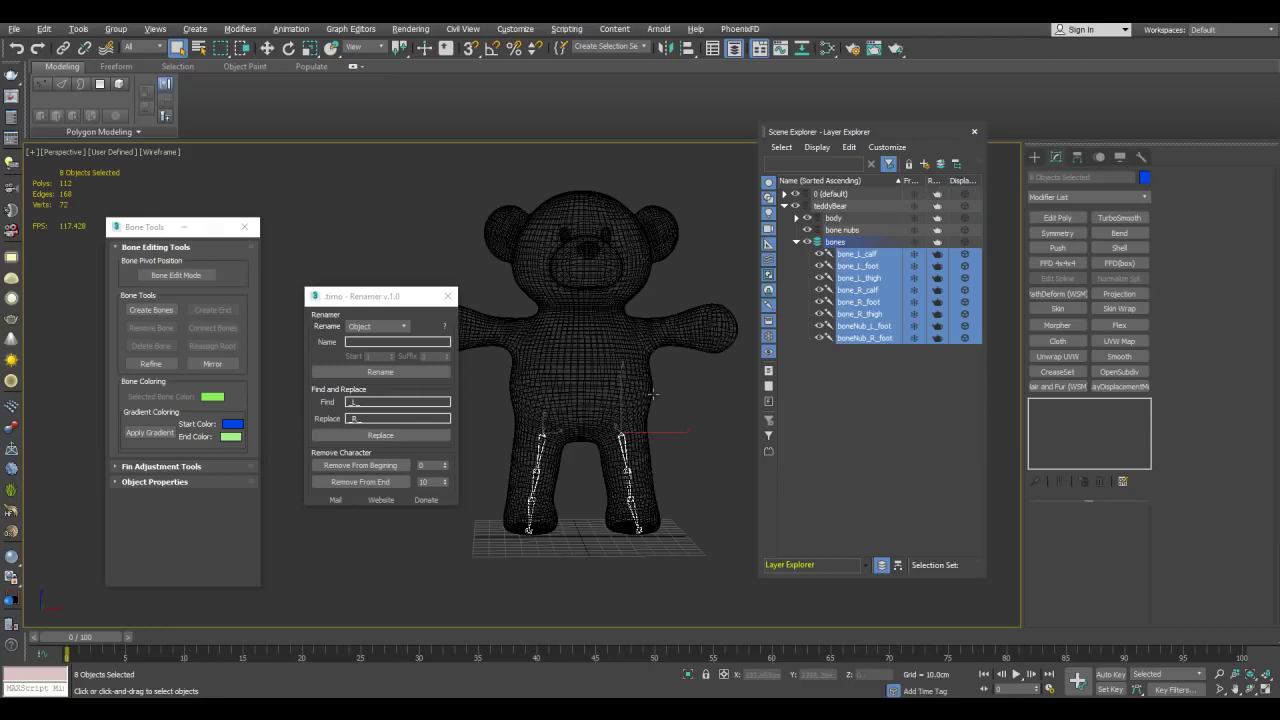
# Select the foot nubs boneNub_L_foot and boneNub_R_foot and move them into the bone nubs layer.
pyautogui.moveTo(653, 396); pyautogui.dragTo(664, 359, button='middle')
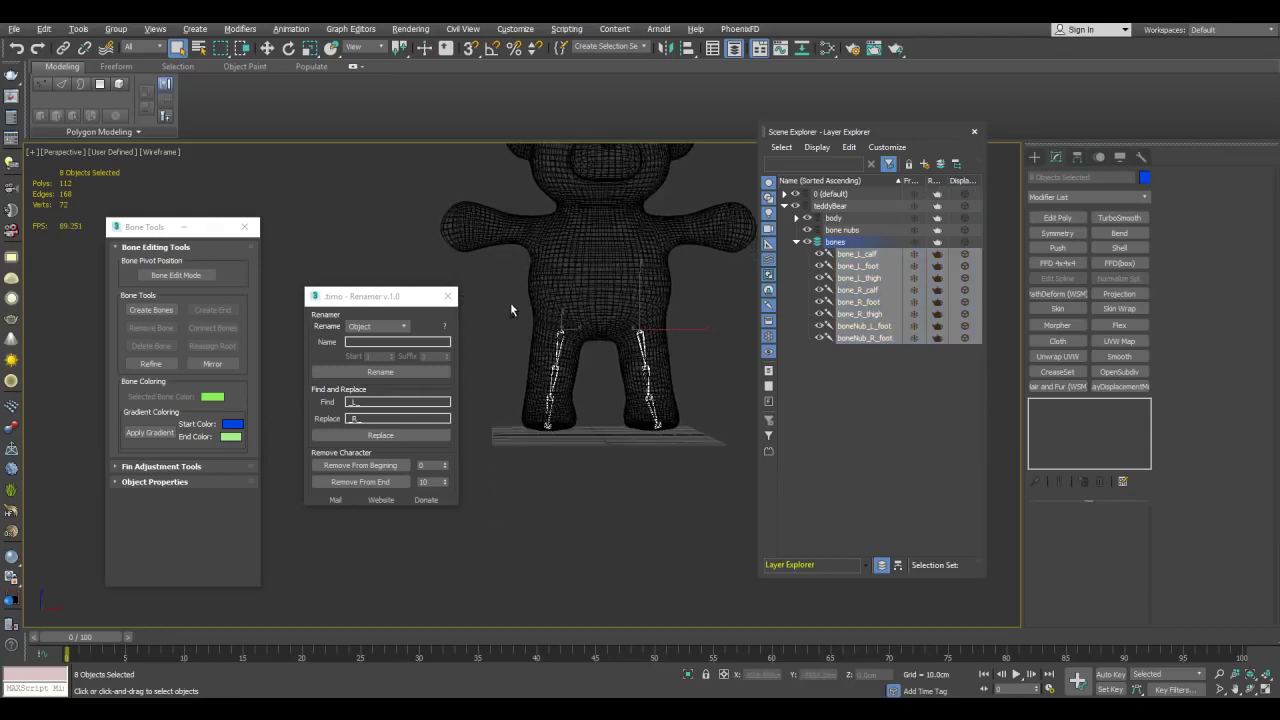
pyautogui.moveTo(510, 308); pyautogui.dragTo(686, 409)
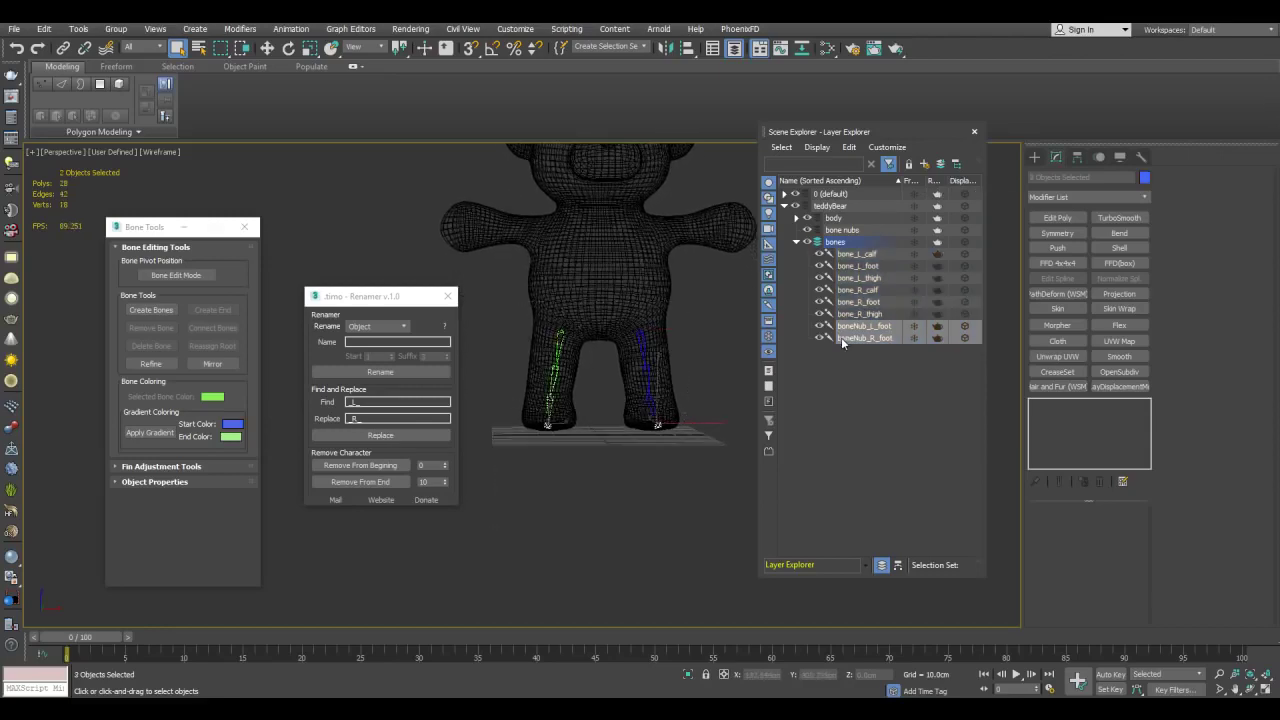
pyautogui.click(818, 232)
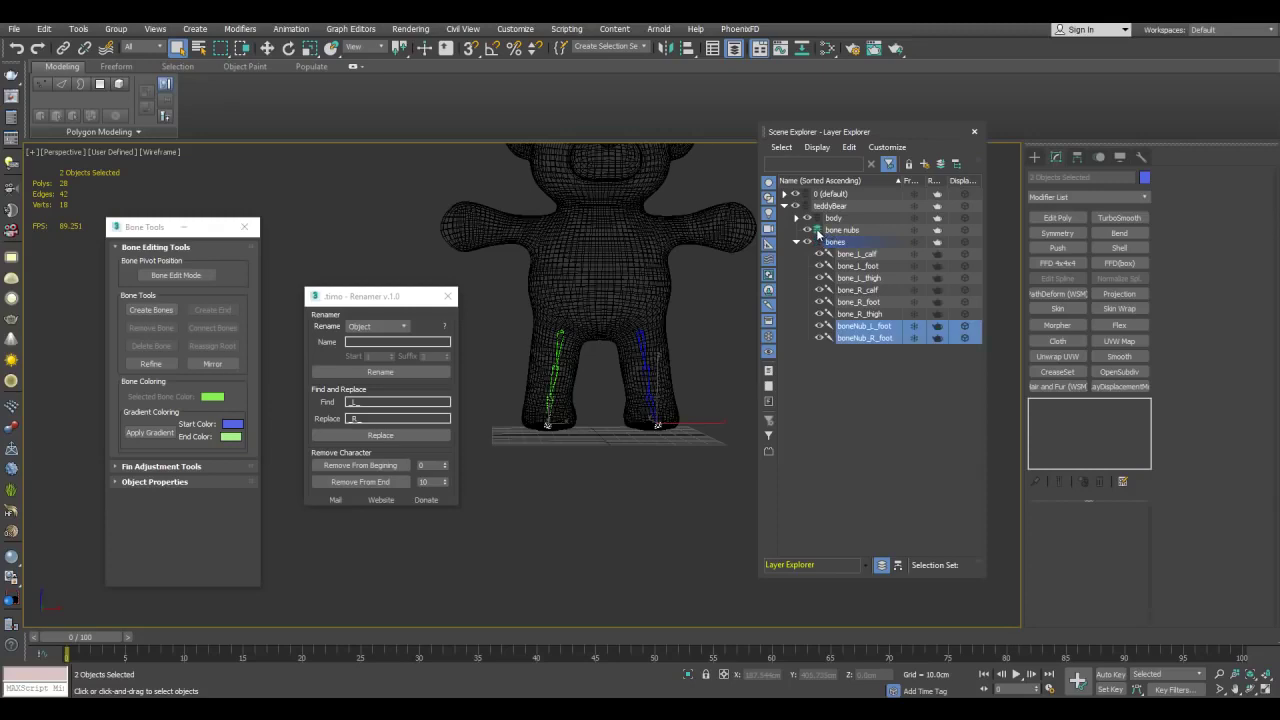
pyautogui.click(926, 165)
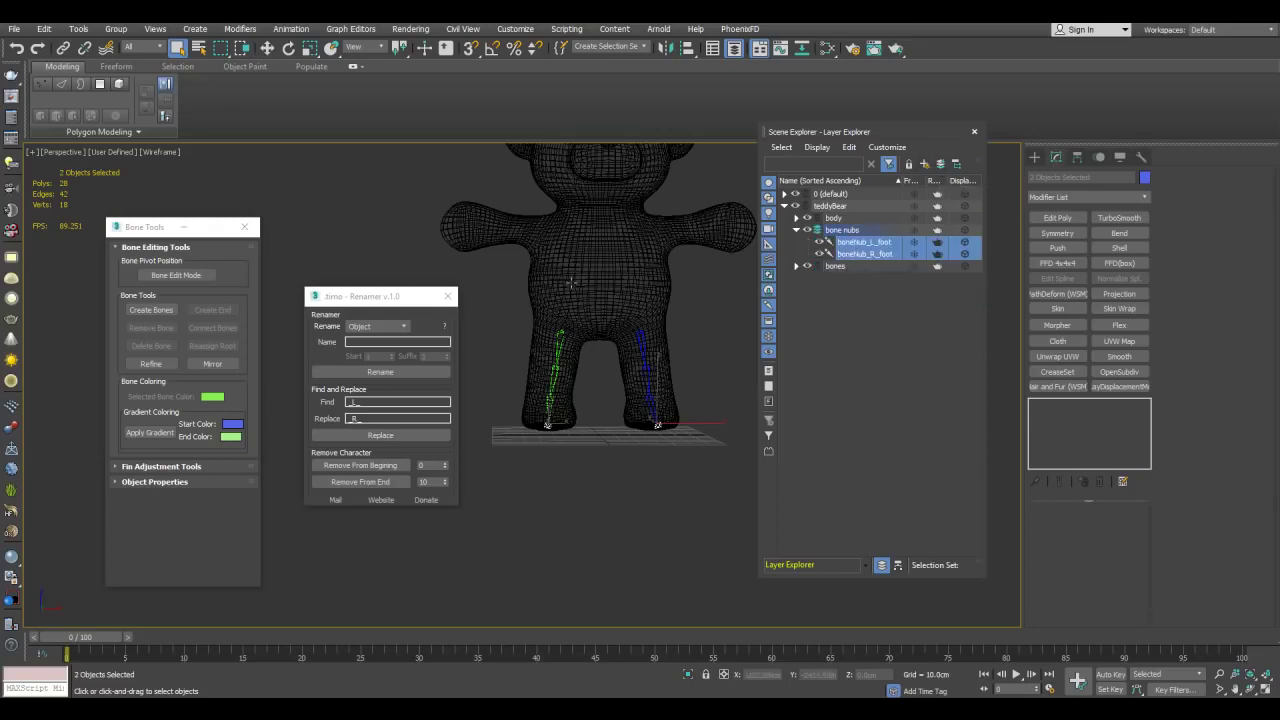
# Examine which objects the bone nubs and bones layers contain, leaving both collapsed.
pyautogui.click(797, 230)
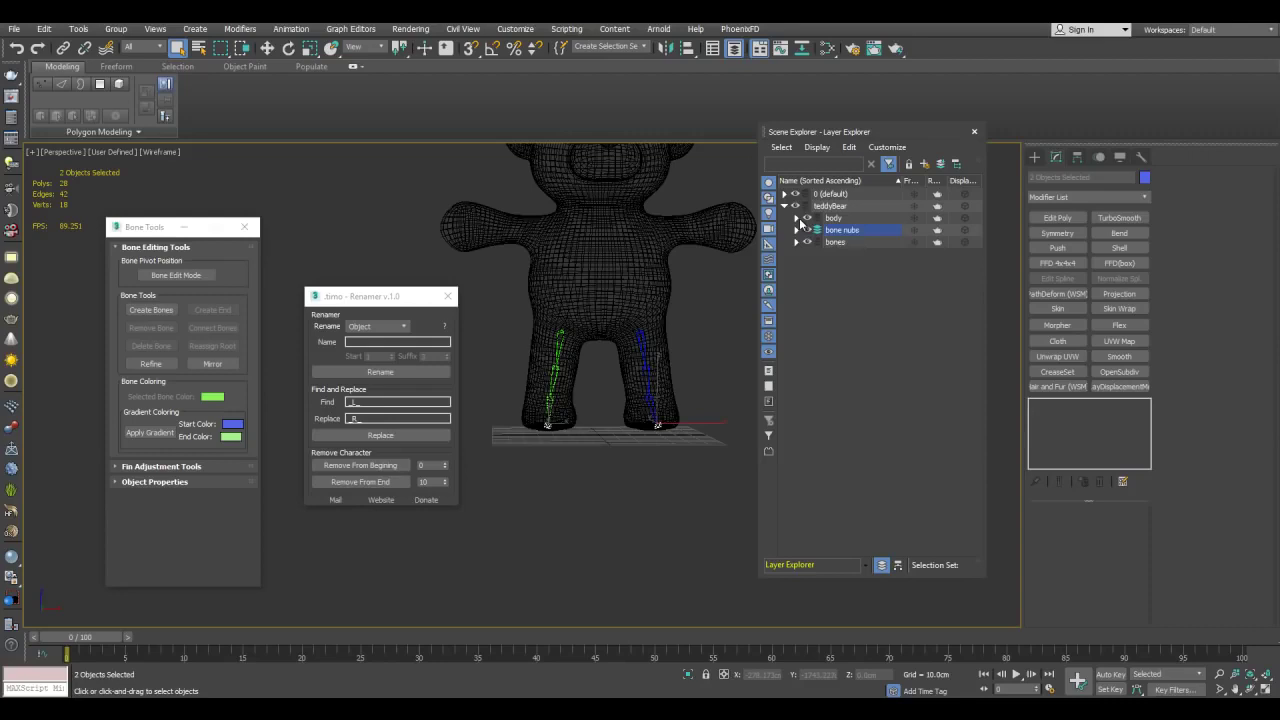
pyautogui.click(797, 230)
pyautogui.click(797, 229)
pyautogui.click(797, 231)
pyautogui.click(797, 231)
pyautogui.click(797, 243)
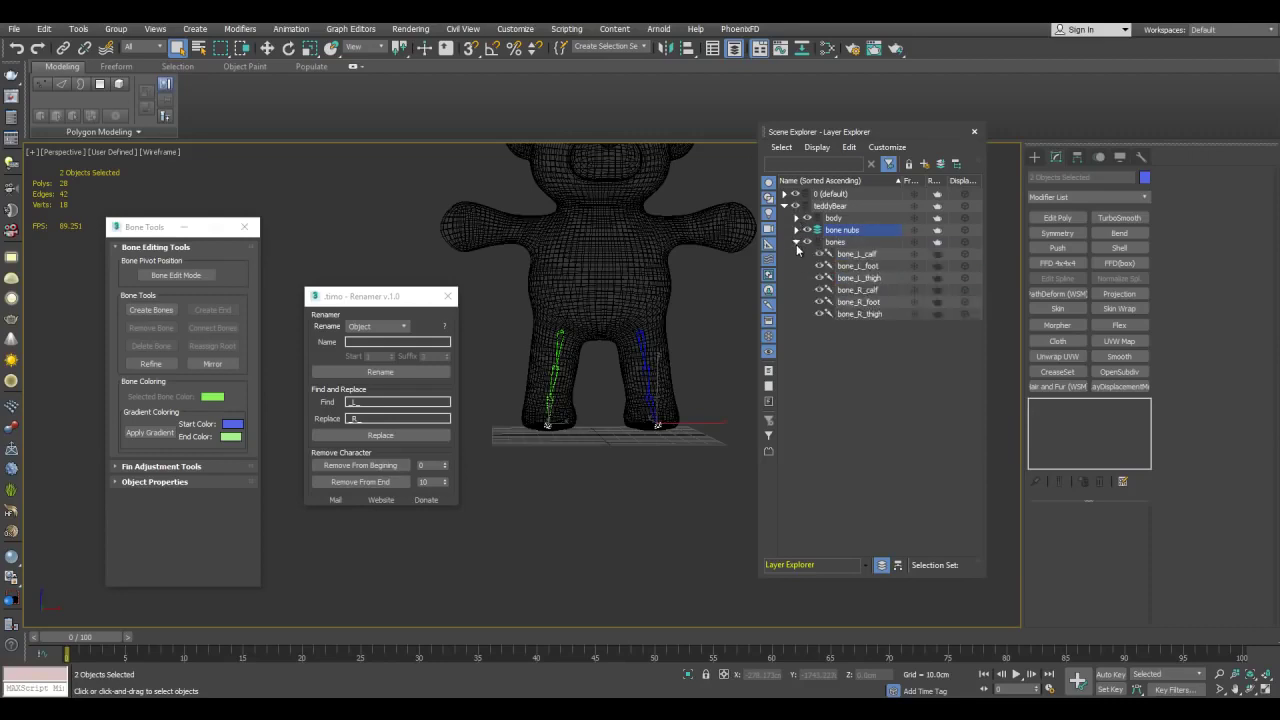
pyautogui.click(797, 245)
# Make bones the active layer, then close the Layer Explorer and clear the selection.
pyautogui.moveTo(644, 250); pyautogui.dragTo(632, 333, button='middle')
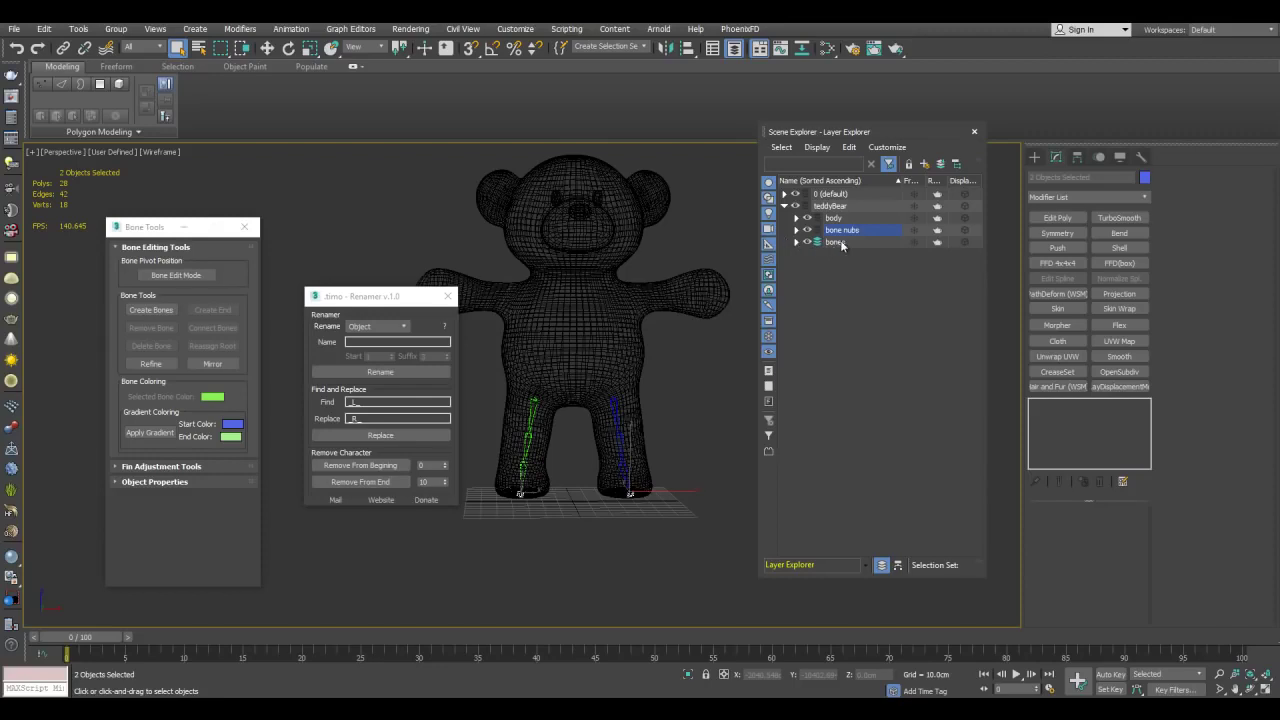
pyautogui.click(973, 130)
pyautogui.moveTo(767, 275); pyautogui.dragTo(815, 285, button='middle')
pyautogui.click(832, 344)
pyautogui.moveTo(832, 344); pyautogui.dragTo(789, 380, button='middle')
pyautogui.scroll(3, 789, 380)
pyautogui.scroll(-3, 790, 384)
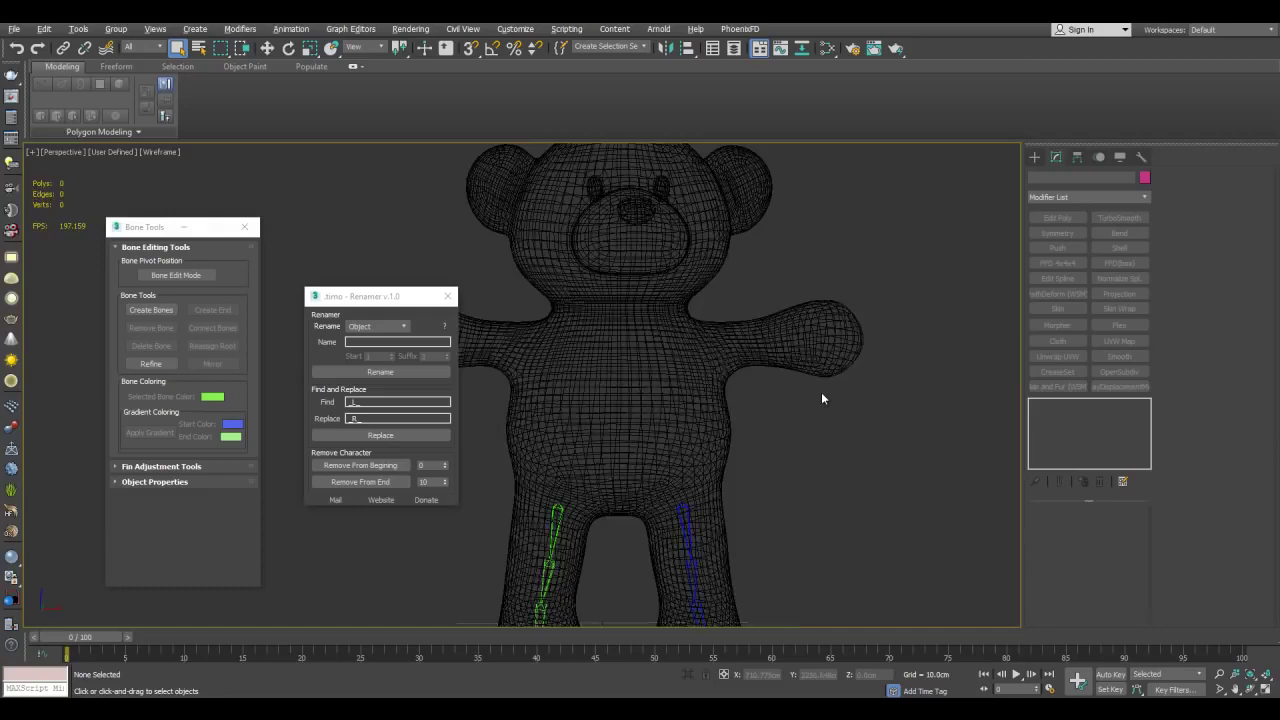
# Switch to the maximized Front view and move the Bone Tools and Renamer windows clear of the bear.
pyautogui.hotkey('alt', 'w')
pyautogui.hotkey('alt', 'w')
pyautogui.scroll(-2, 826, 229)
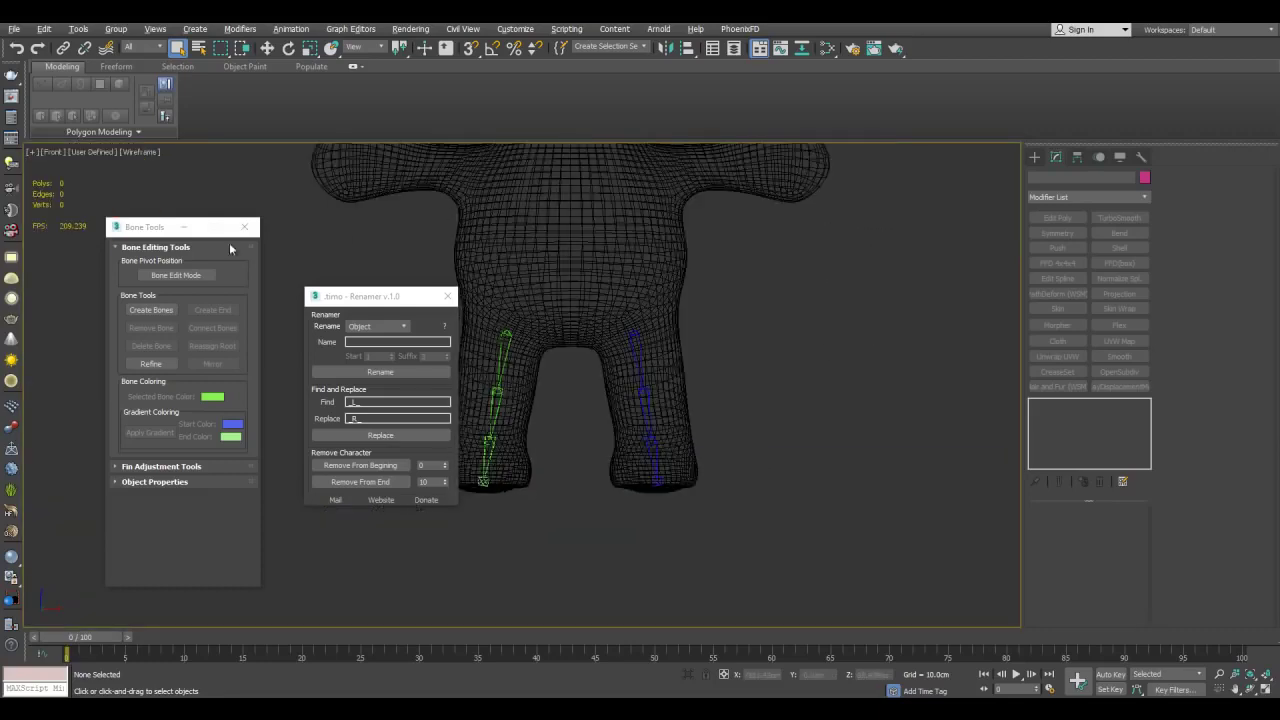
pyautogui.moveTo(157, 230); pyautogui.dragTo(93, 226)
pyautogui.moveTo(350, 298); pyautogui.dragTo(254, 360)
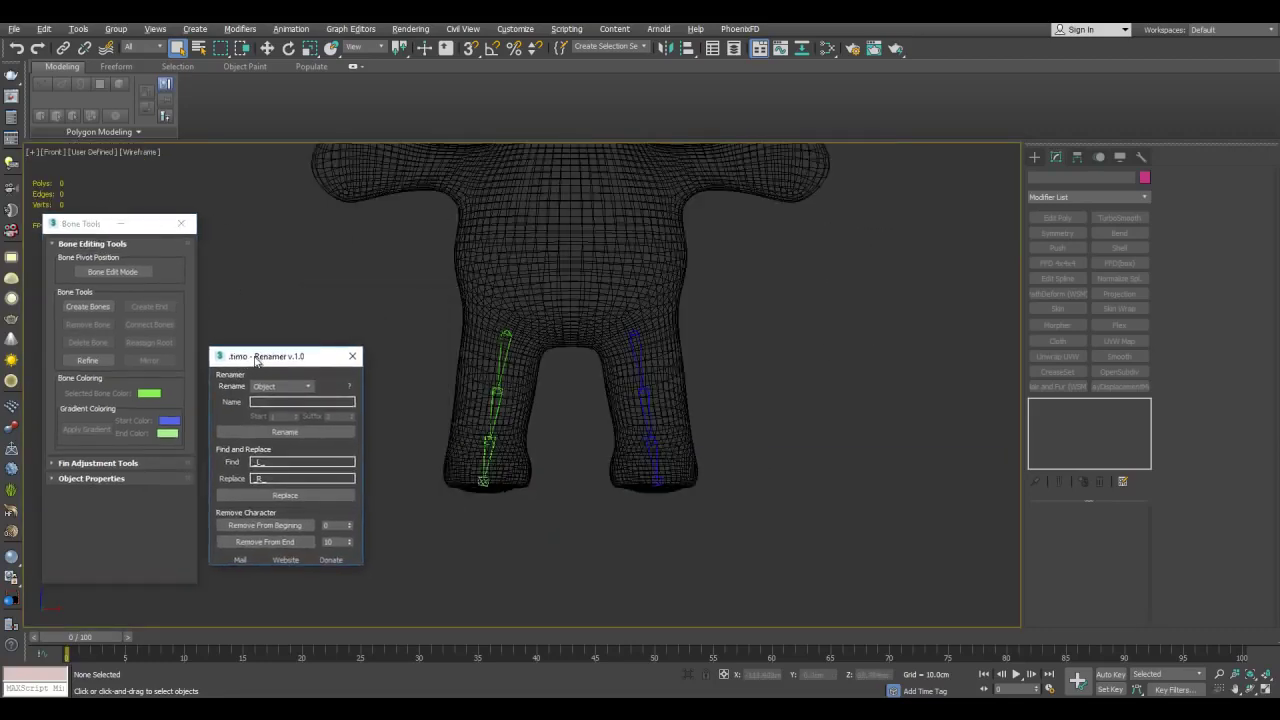
# Create a two-bone arm chain with an end nub from shoulder through elbow to hand tip, on the blue leg's side.
pyautogui.click(88, 306)
pyautogui.moveTo(745, 188); pyautogui.dragTo(625, 312, button='middle')
pyautogui.scroll(2, 633, 362)
pyautogui.scroll(-1, 680, 330)
pyautogui.scroll(-2, 680, 306)
pyautogui.scroll(2, 640, 315)
pyautogui.click(614, 305)
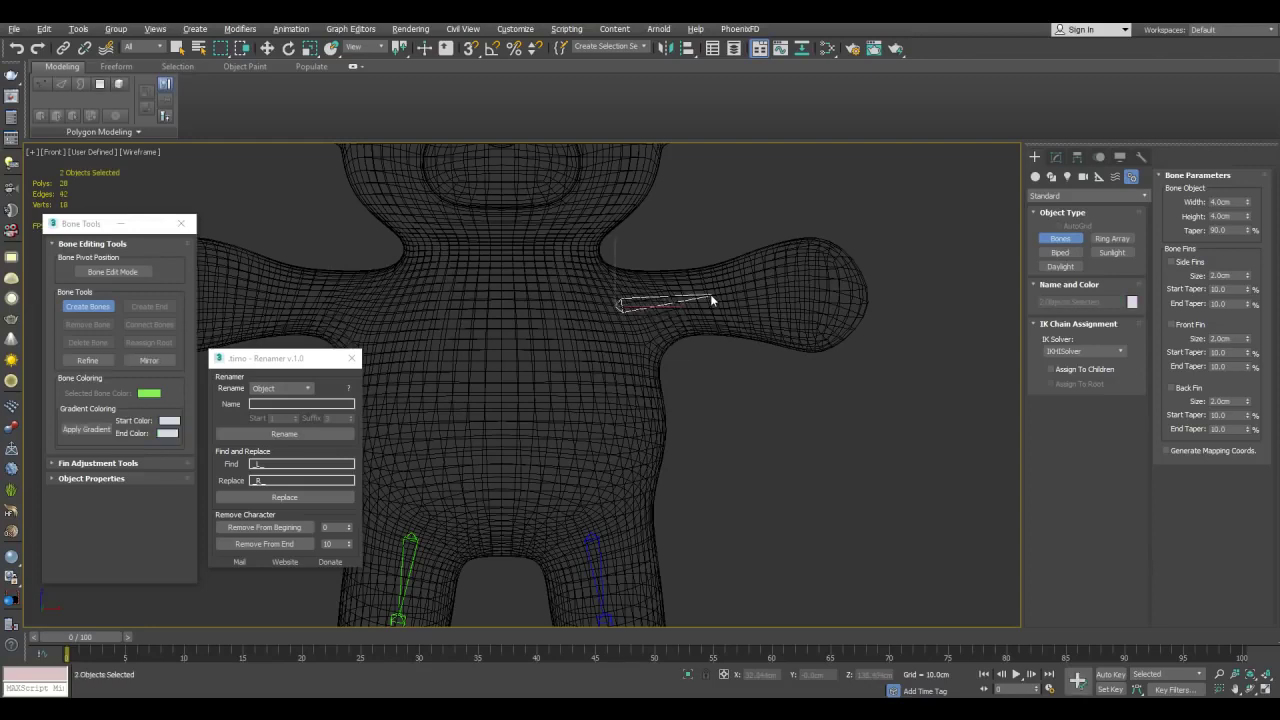
pyautogui.click(713, 295)
pyautogui.click(869, 297)
pyautogui.rightClick(925, 290)
# Create a two-bone spine chain with an end nub up the body's centre, from the pelvis to the neck.
pyautogui.scroll(-3, 763, 397)
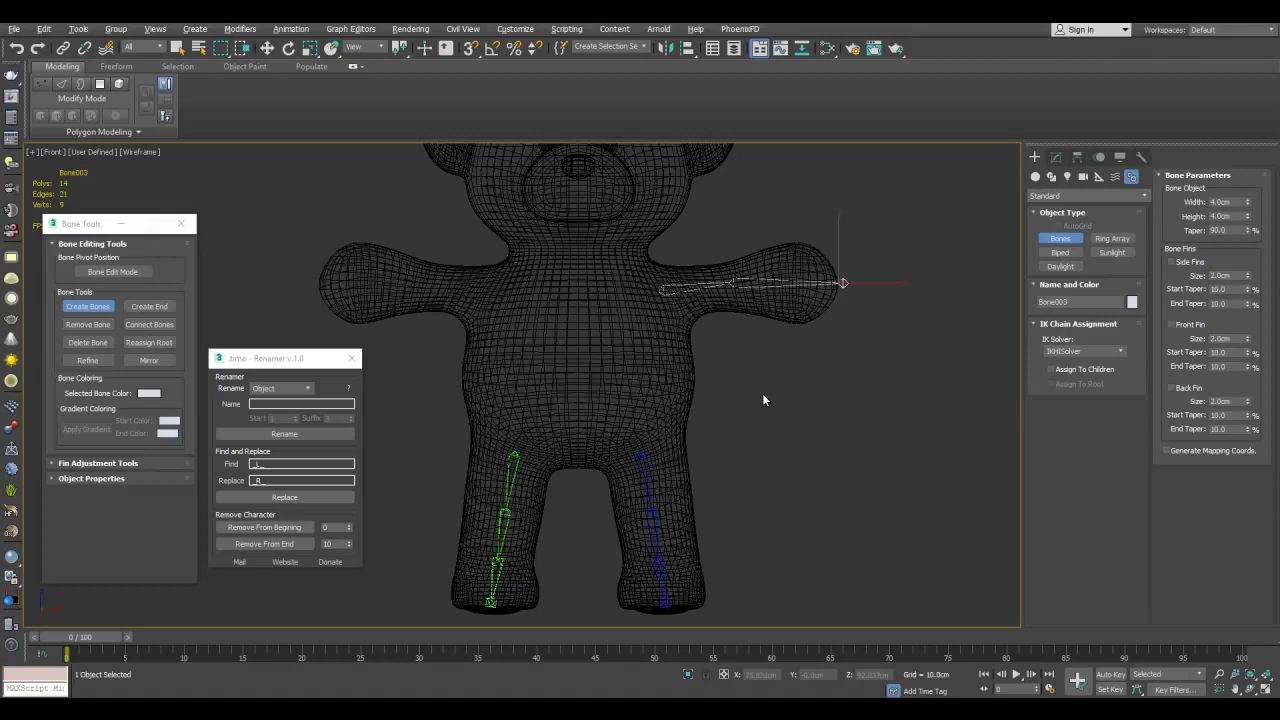
pyautogui.scroll(1, 765, 390)
pyautogui.moveTo(796, 372); pyautogui.dragTo(835, 362, button='middle')
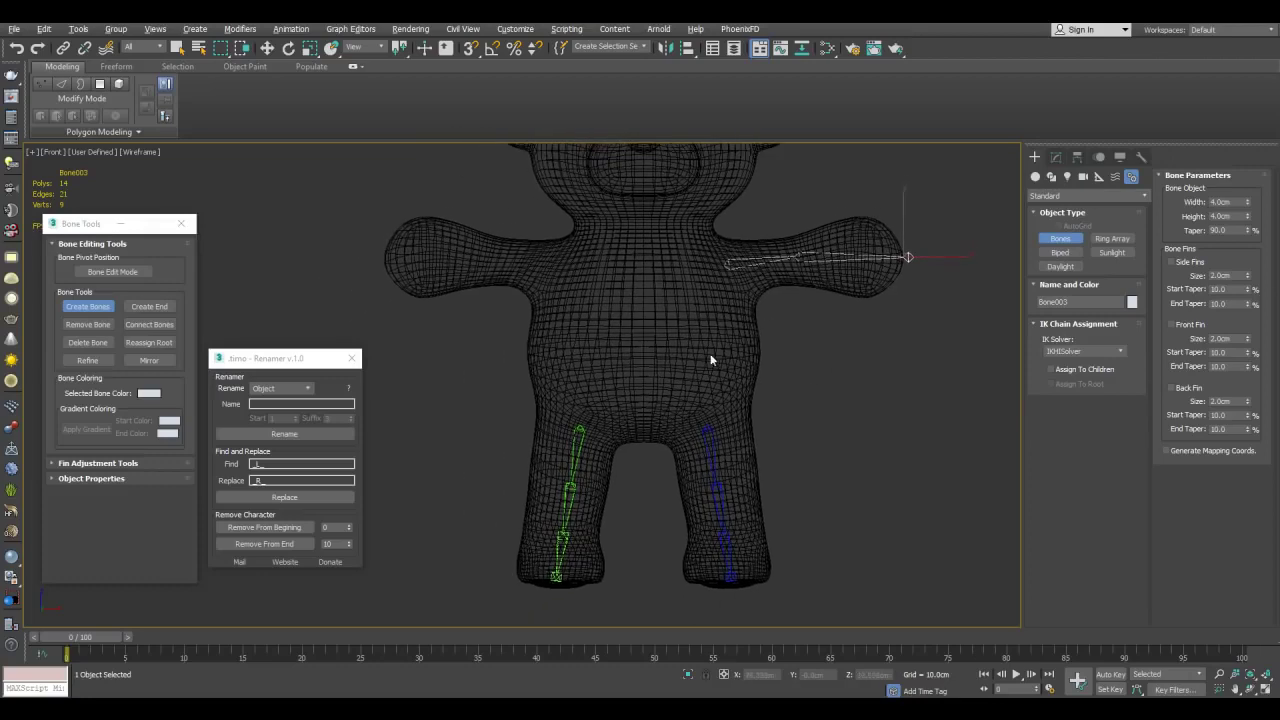
pyautogui.moveTo(705, 303); pyautogui.dragTo(657, 334, button='middle')
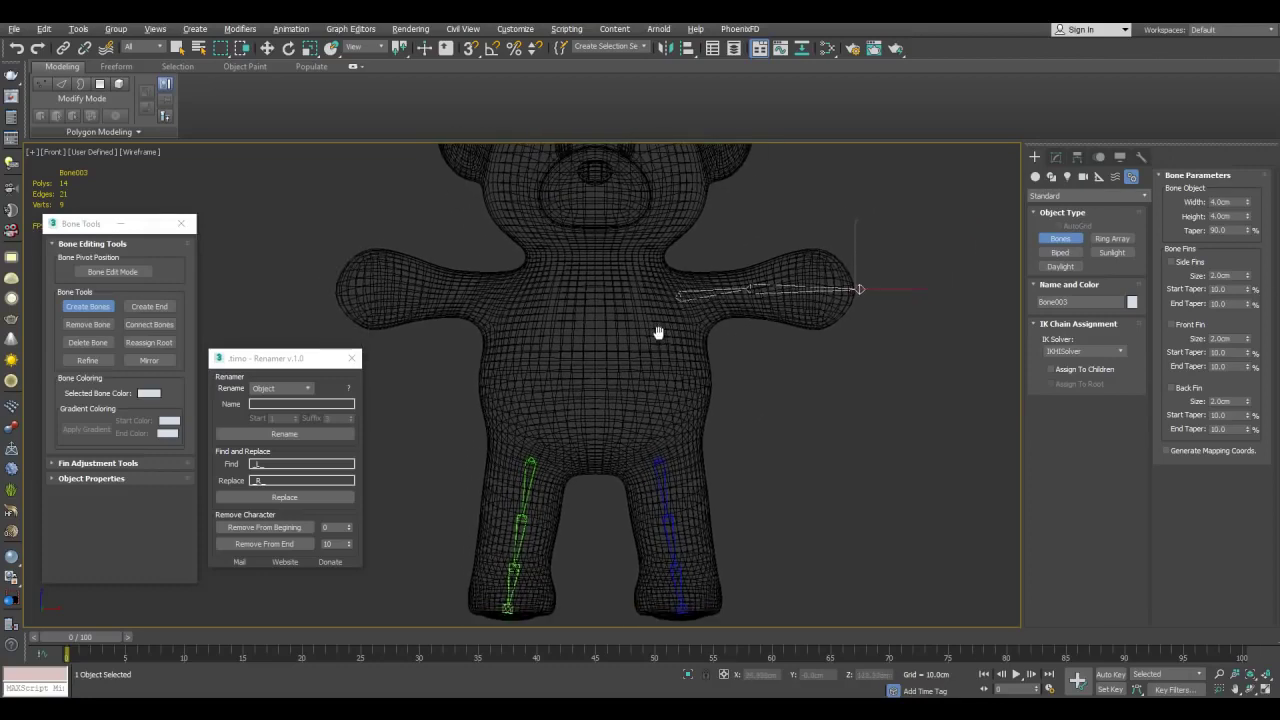
pyautogui.moveTo(617, 414); pyautogui.dragTo(672, 397, button='middle')
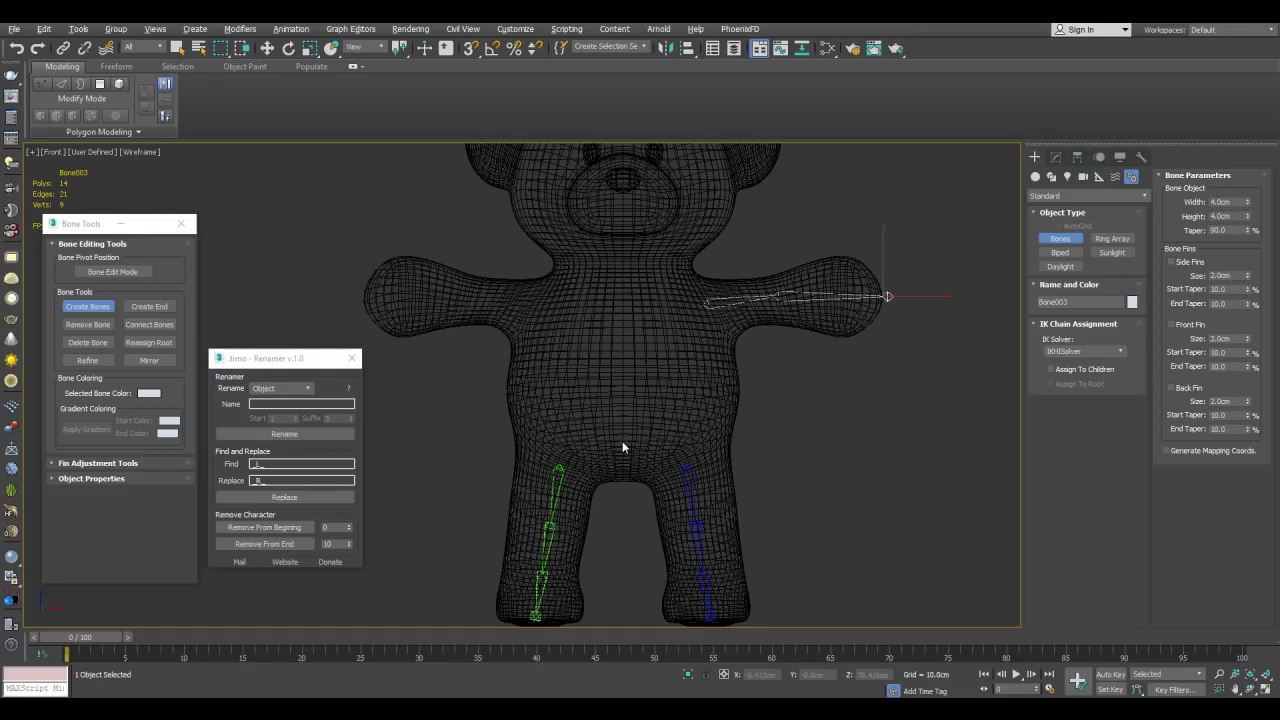
pyautogui.moveTo(622, 441); pyautogui.dragTo(622, 481, button='middle')
pyautogui.click(622, 474)
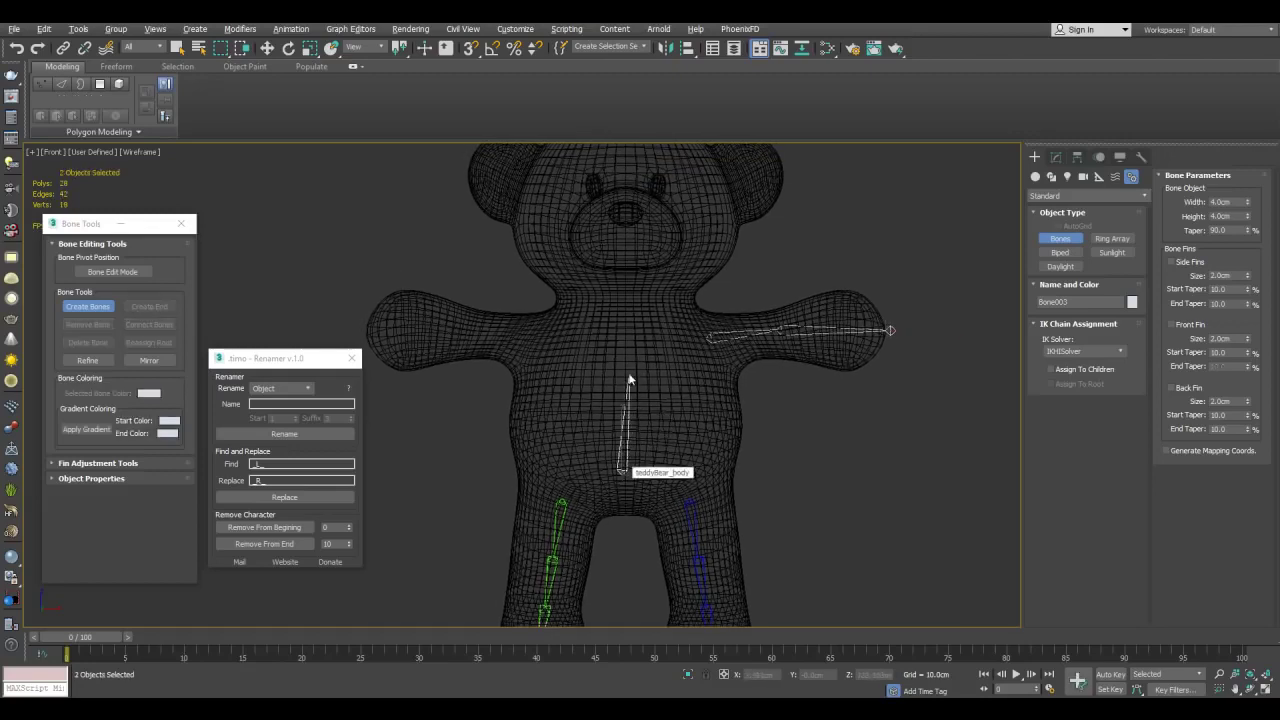
pyautogui.click(625, 369)
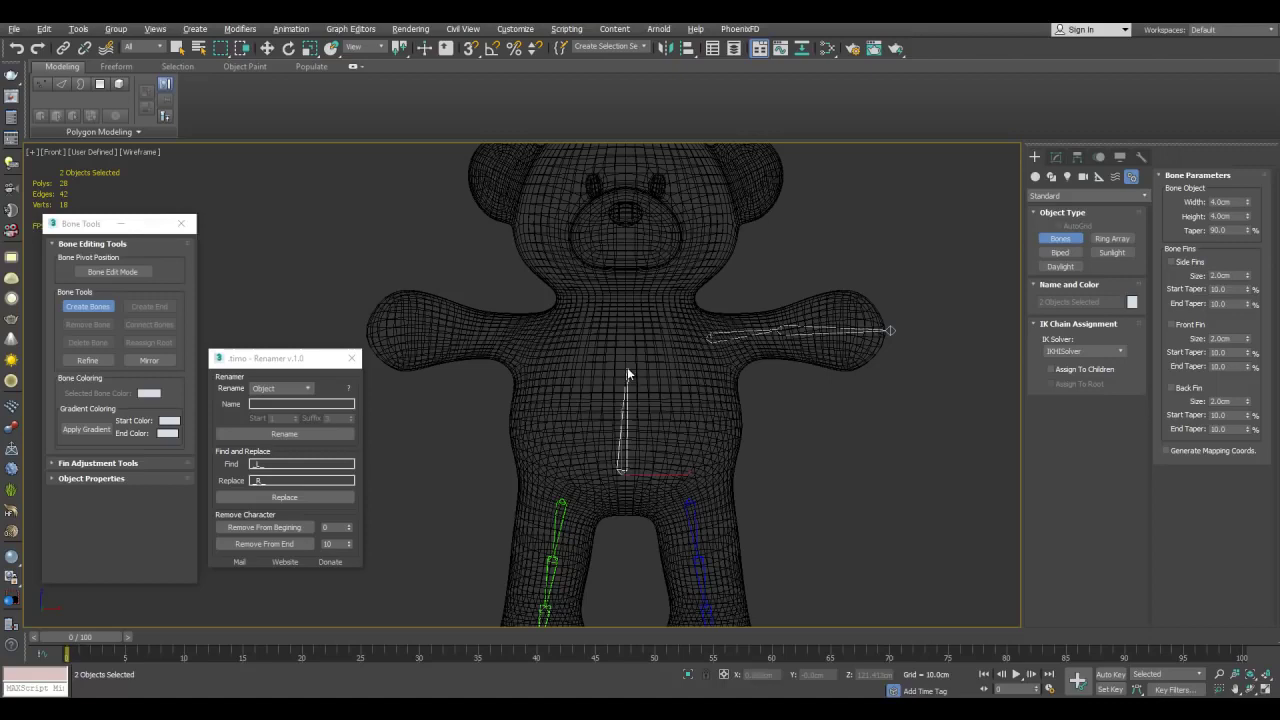
pyautogui.rightClick(624, 298)
# Create a separate head bone with an end nub, from just above the spine's end nub to the top of the head.
pyautogui.moveTo(694, 286); pyautogui.dragTo(724, 401, button='middle')
pyautogui.scroll(3, 695, 364)
pyautogui.scroll(-1, 714, 360)
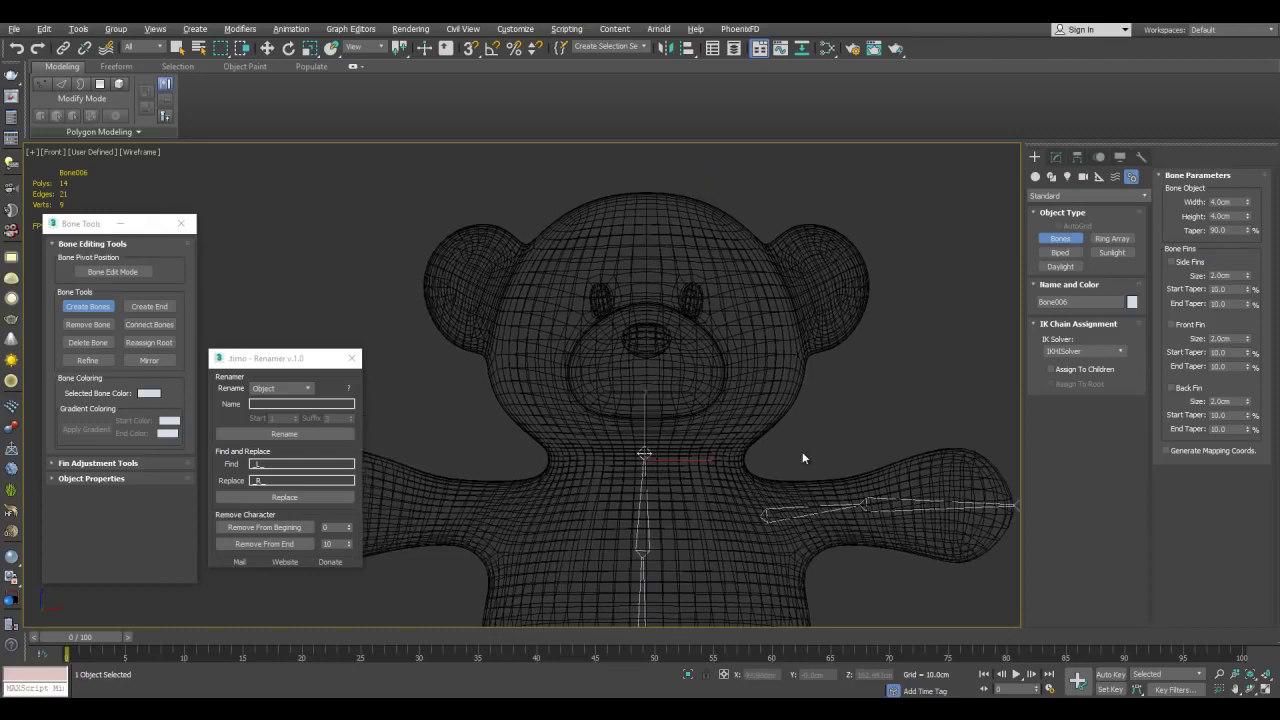
pyautogui.moveTo(802, 451); pyautogui.dragTo(692, 352, button='middle')
pyautogui.scroll(2, 687, 349)
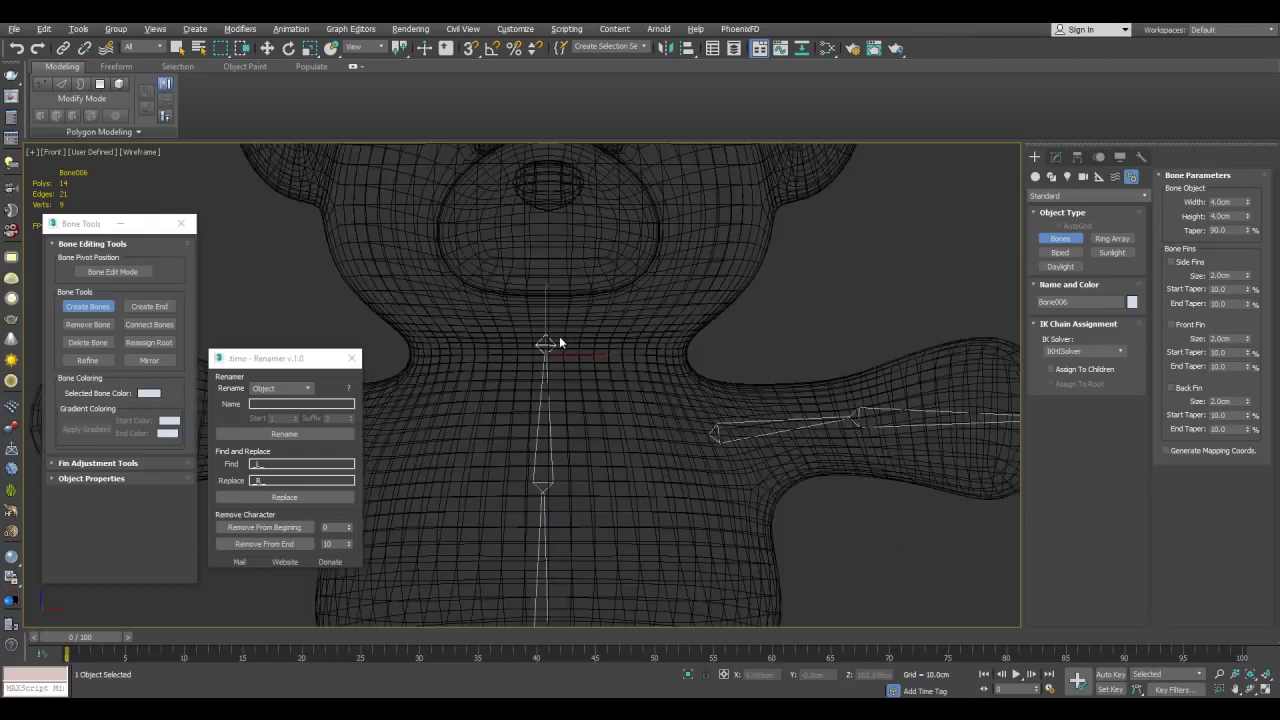
pyautogui.moveTo(547, 342); pyautogui.dragTo(637, 450, button='middle')
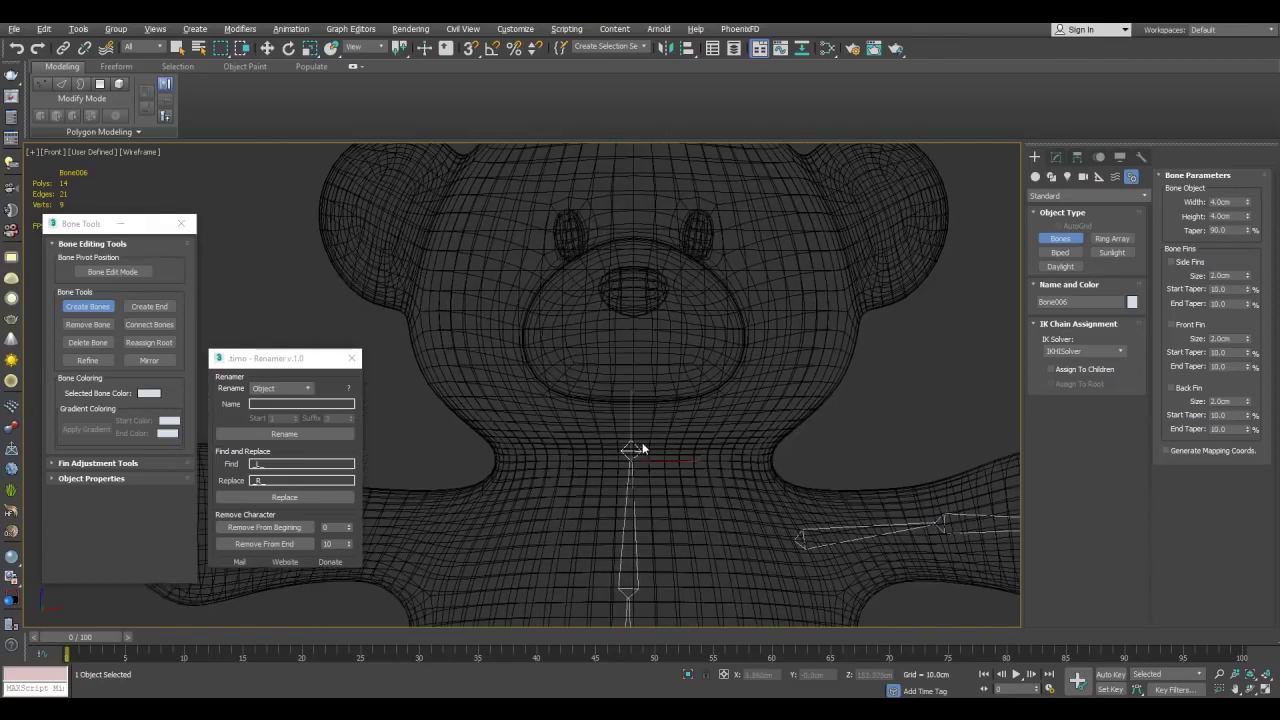
pyautogui.click(632, 449)
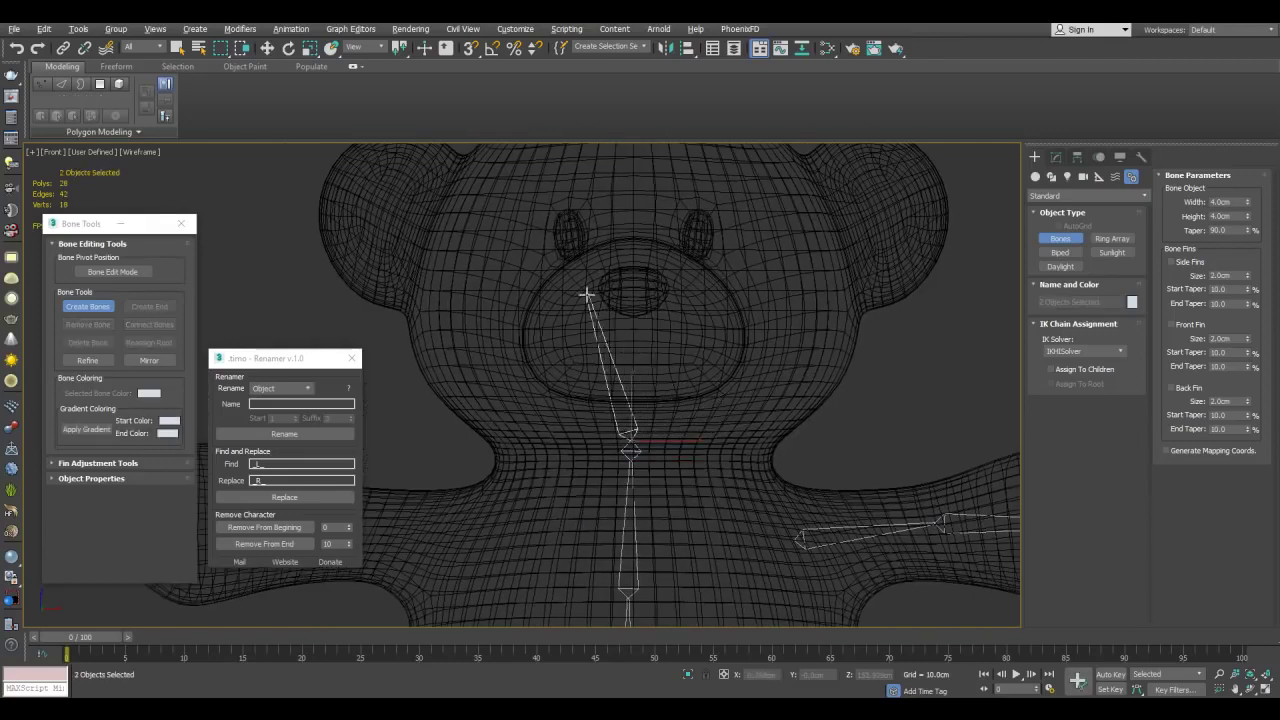
pyautogui.moveTo(743, 428); pyautogui.dragTo(667, 364, button='middle')
pyautogui.scroll(4, 664, 364)
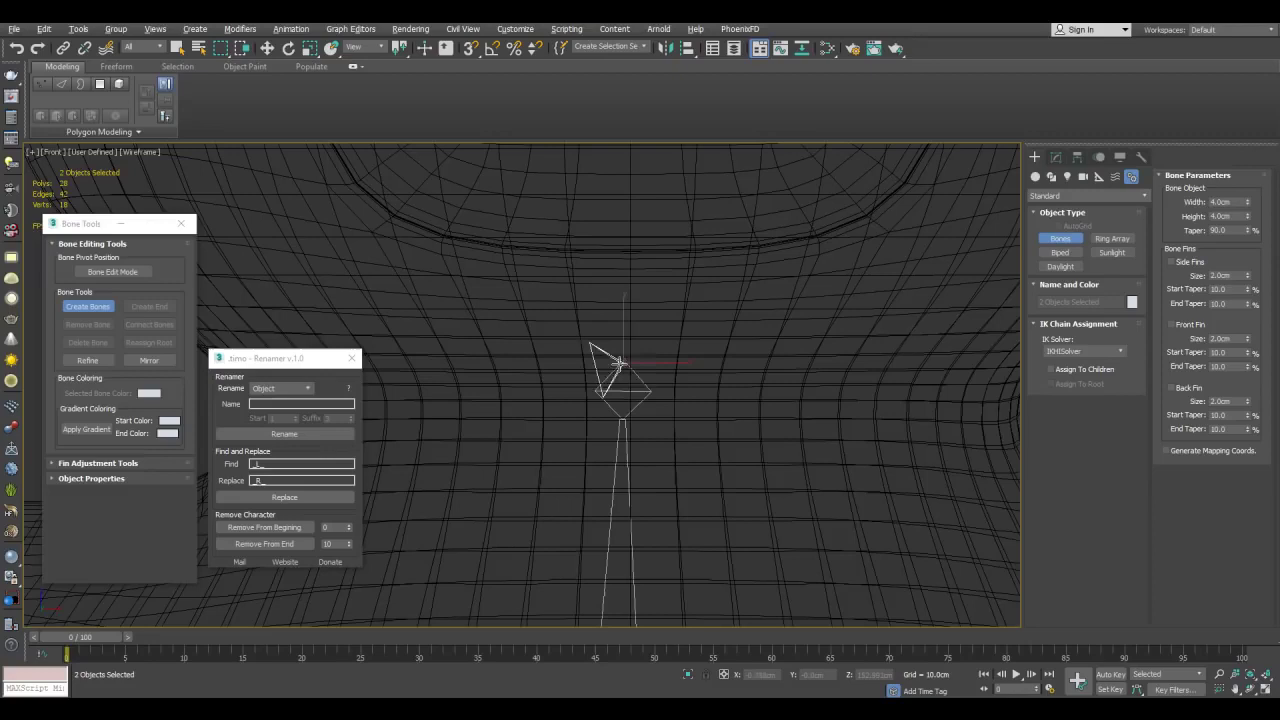
pyautogui.scroll(-5, 622, 362)
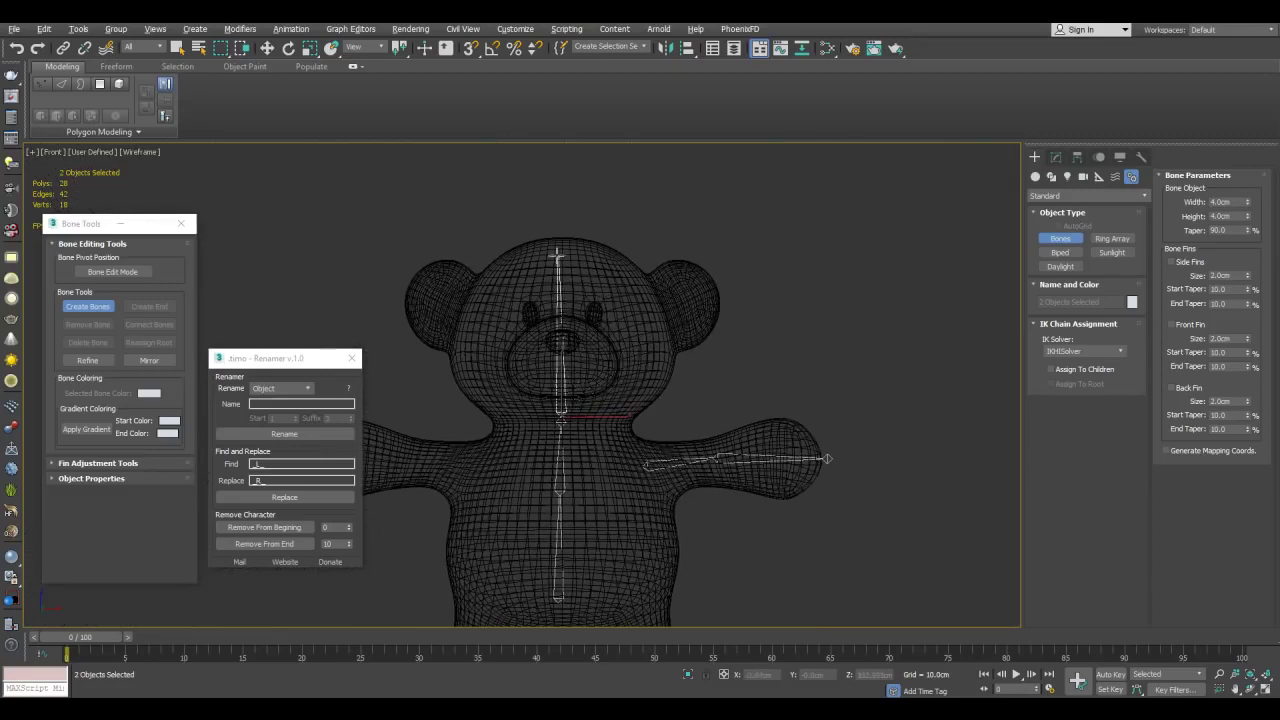
pyautogui.click(562, 244)
pyautogui.rightClick(638, 354)
pyautogui.scroll(4, 677, 337)
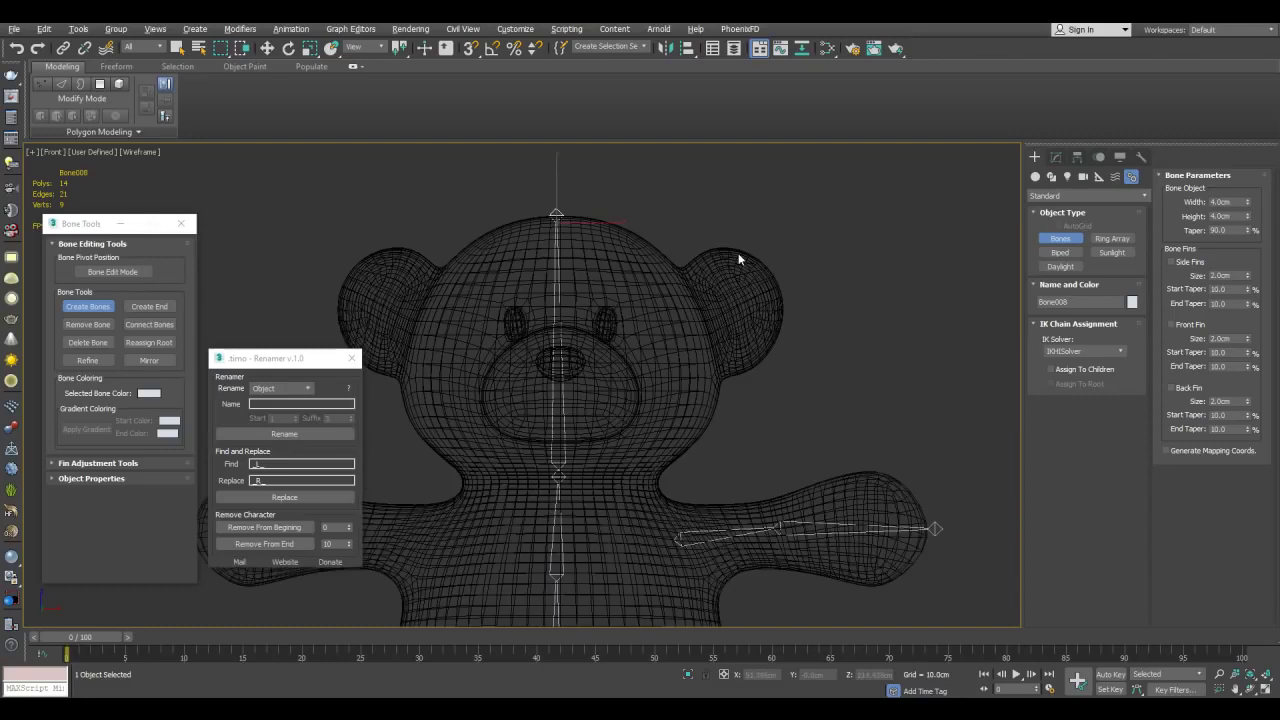
pyautogui.moveTo(746, 287); pyautogui.dragTo(752, 238, button='middle')
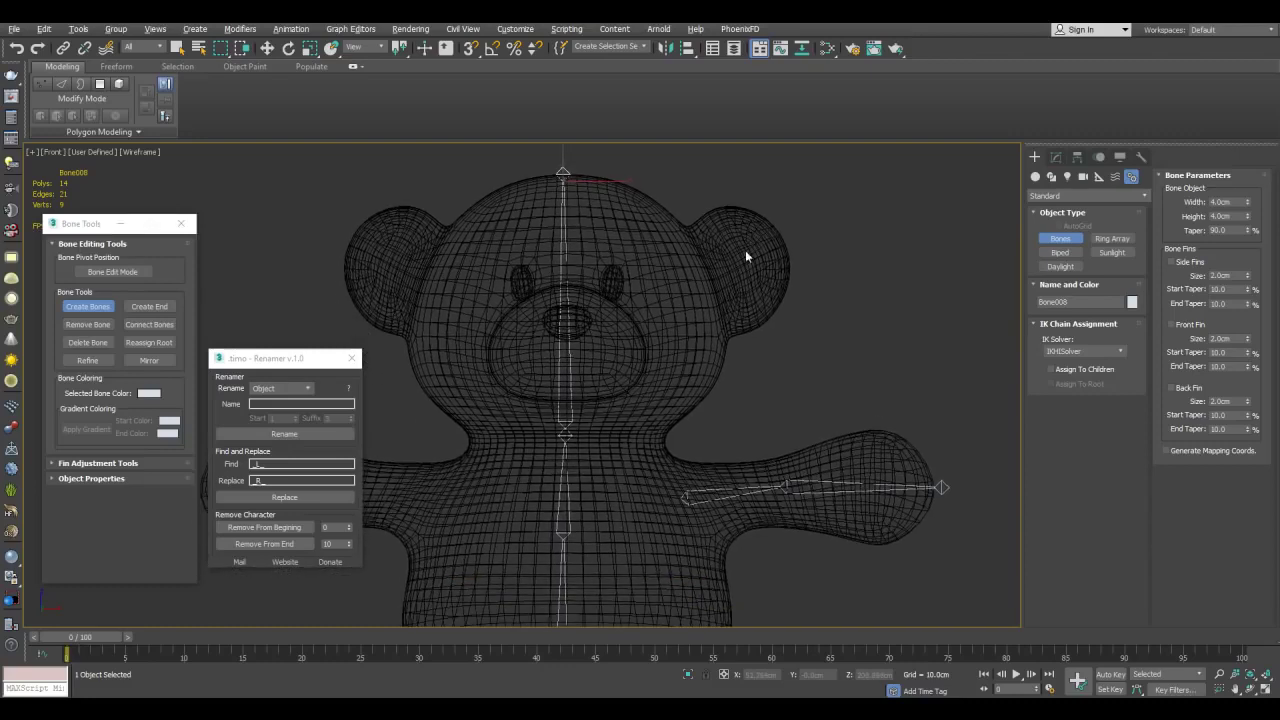
pyautogui.moveTo(711, 281); pyautogui.dragTo(701, 309, button='middle')
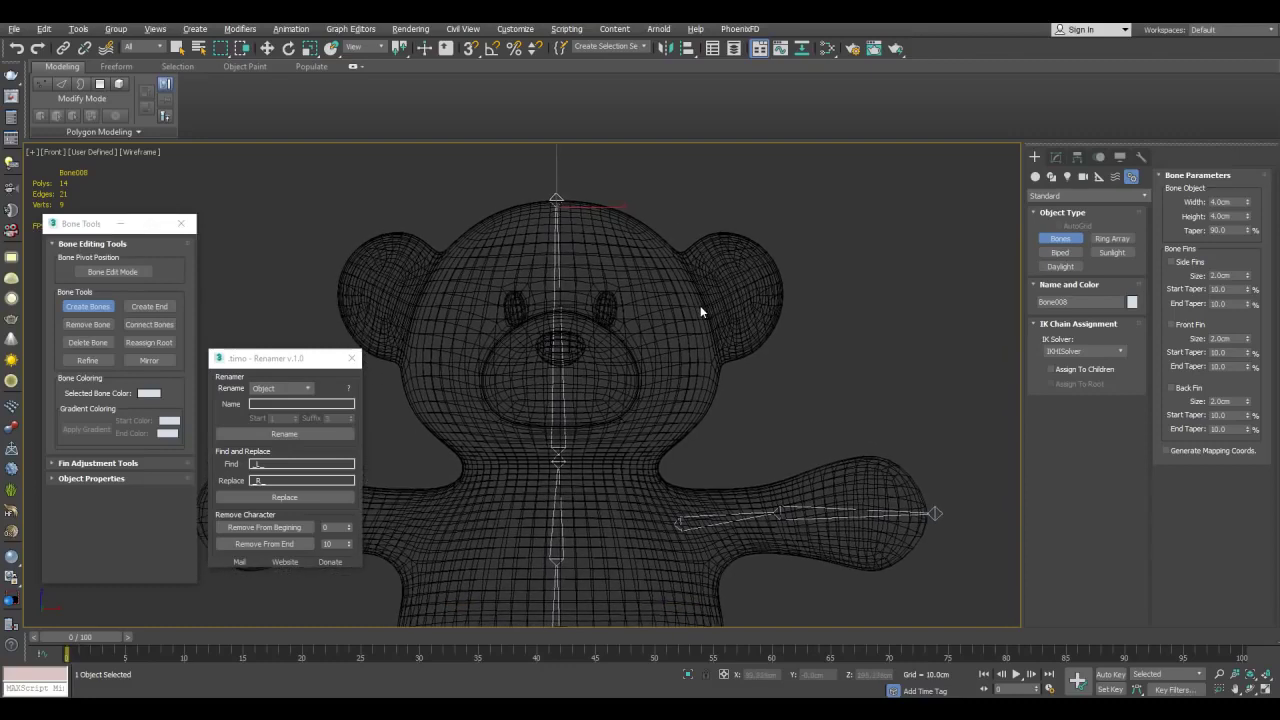
# Create an ear bone with an end nub on the blue leg's side and switch to the maximized Perspective view.
pyautogui.click(699, 305)
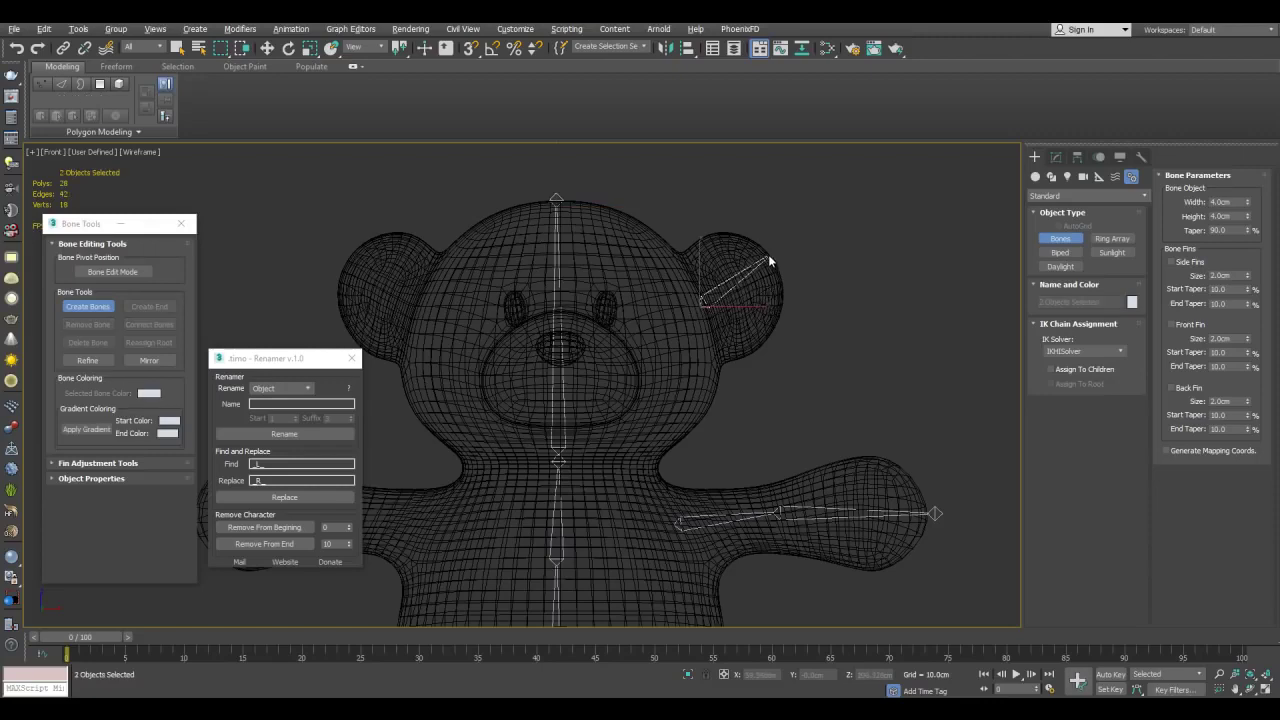
pyautogui.rightClick(841, 378)
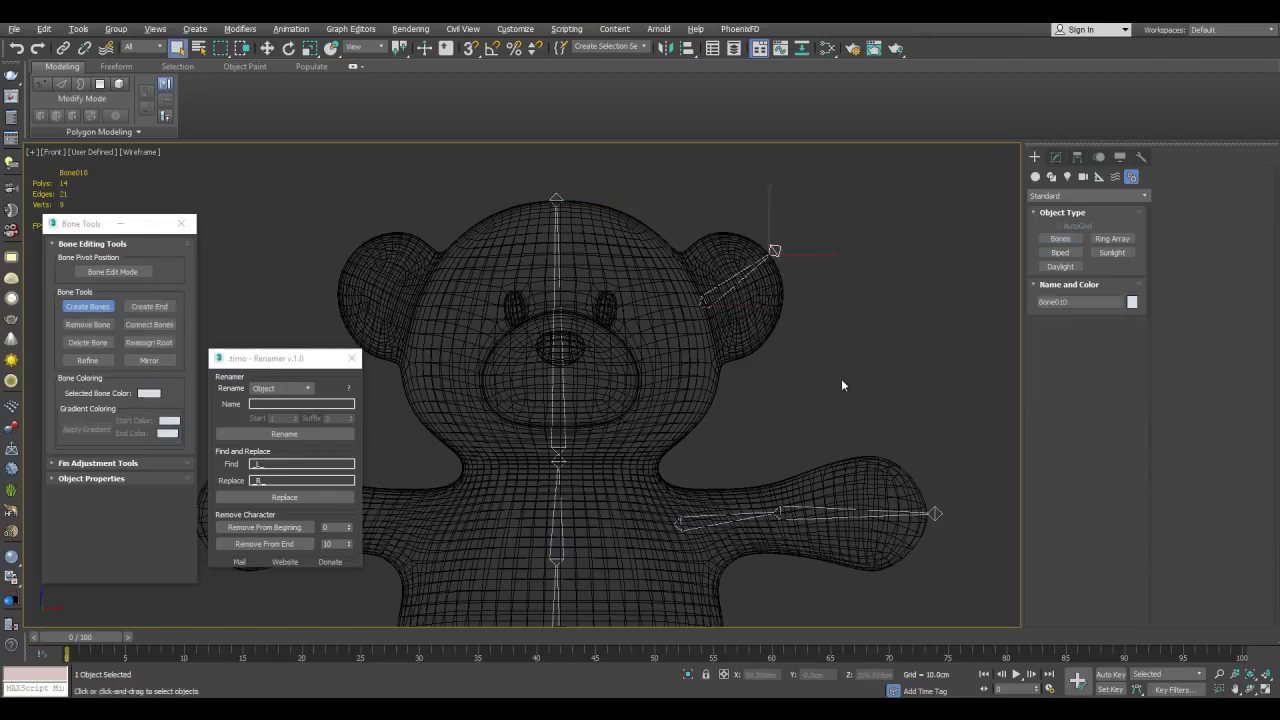
pyautogui.scroll(-6, 840, 380)
pyautogui.hotkey('alt', 'w')
pyautogui.rightClick(828, 472)
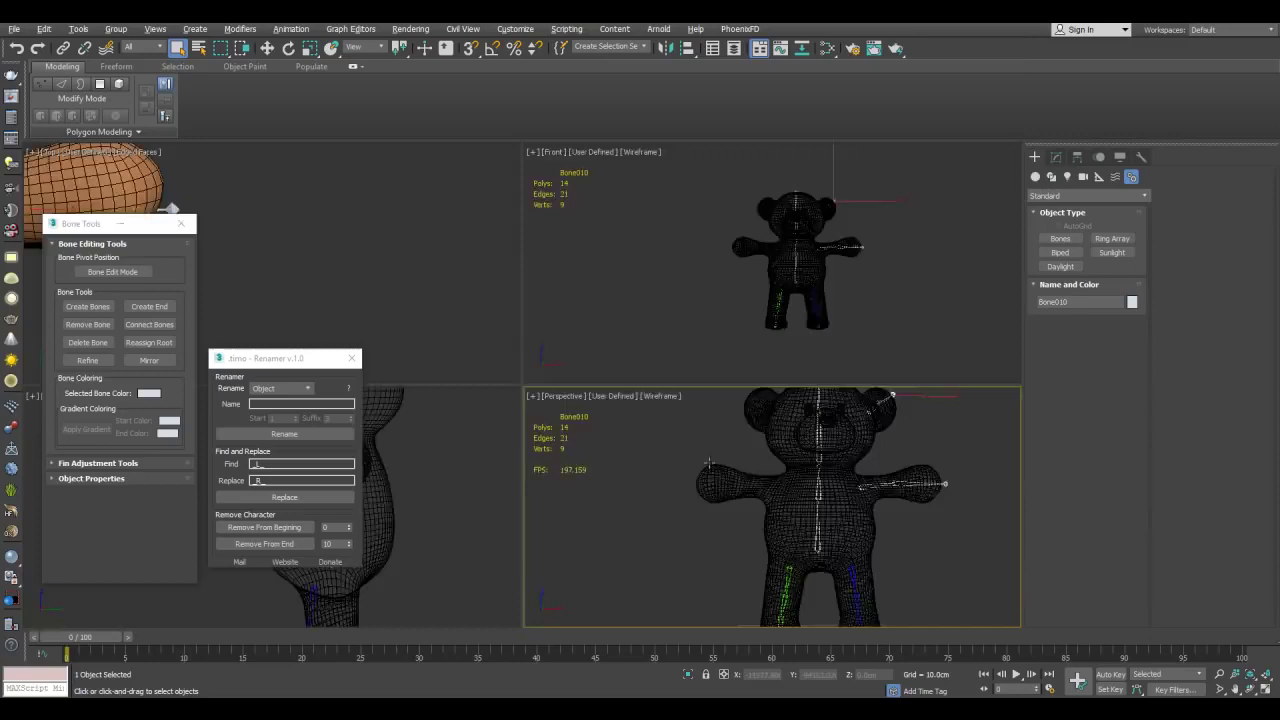
pyautogui.hotkey('alt', 'w')
pyautogui.keyDown('alt'); pyautogui.moveTo(654, 368); pyautogui.dragTo(638, 406, button='middle'); pyautogui.keyUp('alt')
pyautogui.scroll(3, 638, 406)
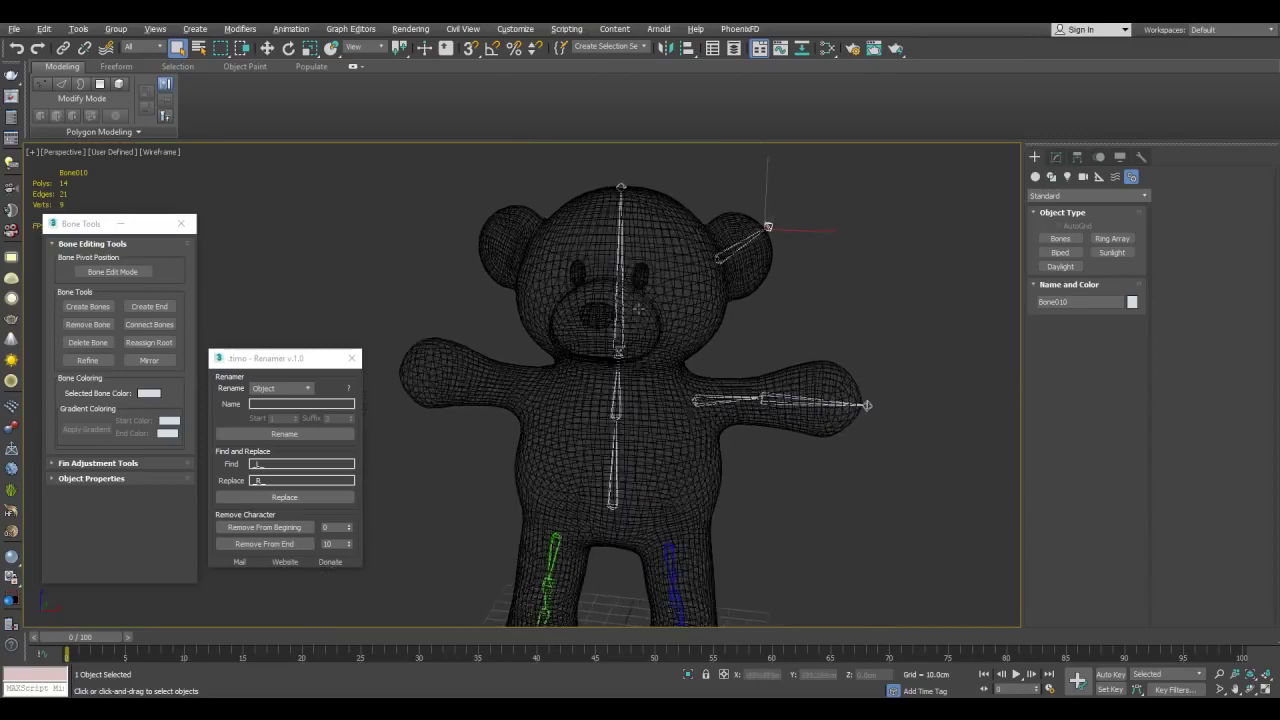
# Color only the spine and head bones red, using red for both the gradient's start and end colors.
pyautogui.scroll(-2, 638, 231)
pyautogui.hotkey('ctrl', 'a')
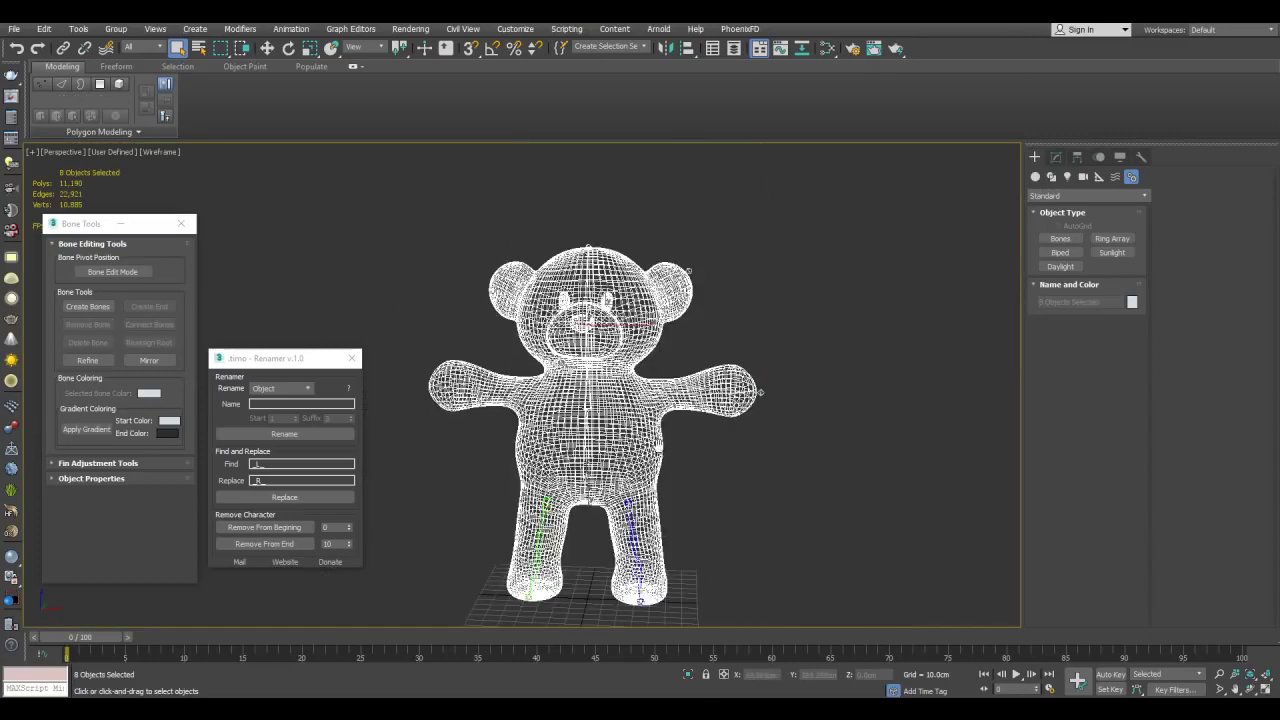
pyautogui.press('z')
pyautogui.keyDown('alt'); pyautogui.click(670, 370); pyautogui.keyUp('alt')
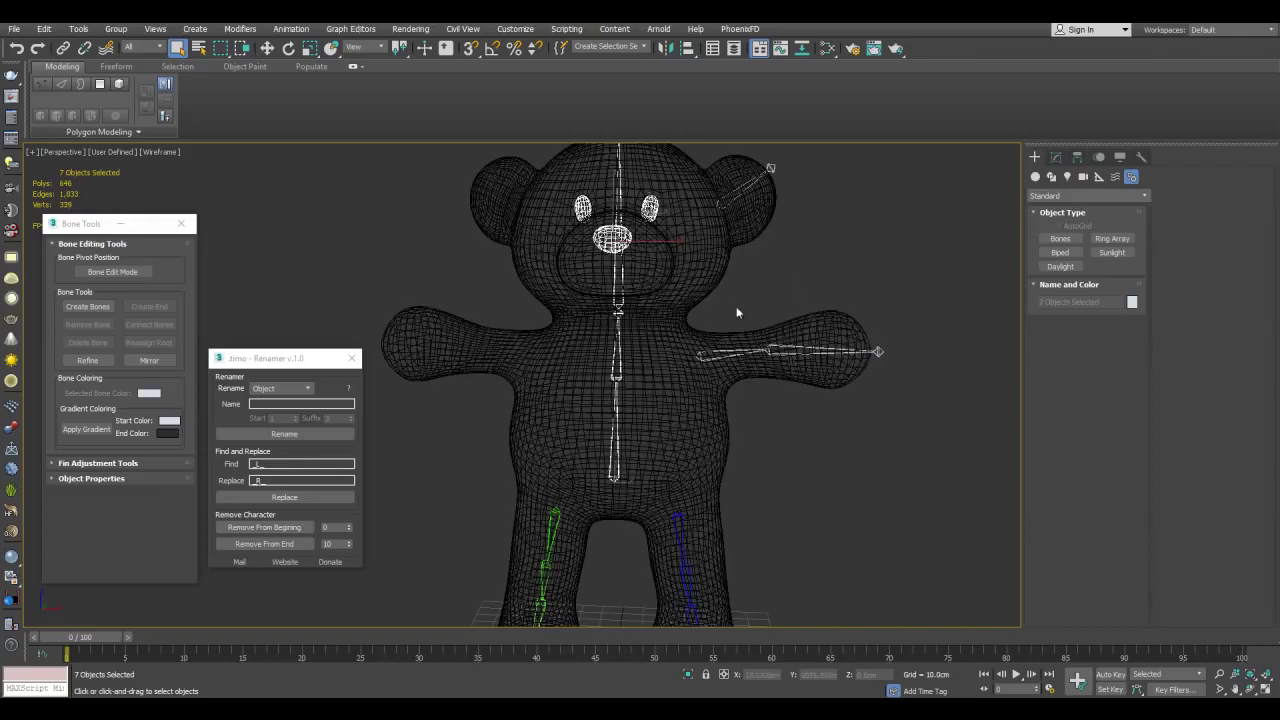
pyautogui.keyDown('alt'); pyautogui.click(652, 212); pyautogui.keyUp('alt')
pyautogui.keyDown('alt'); pyautogui.click(598, 240); pyautogui.keyUp('alt')
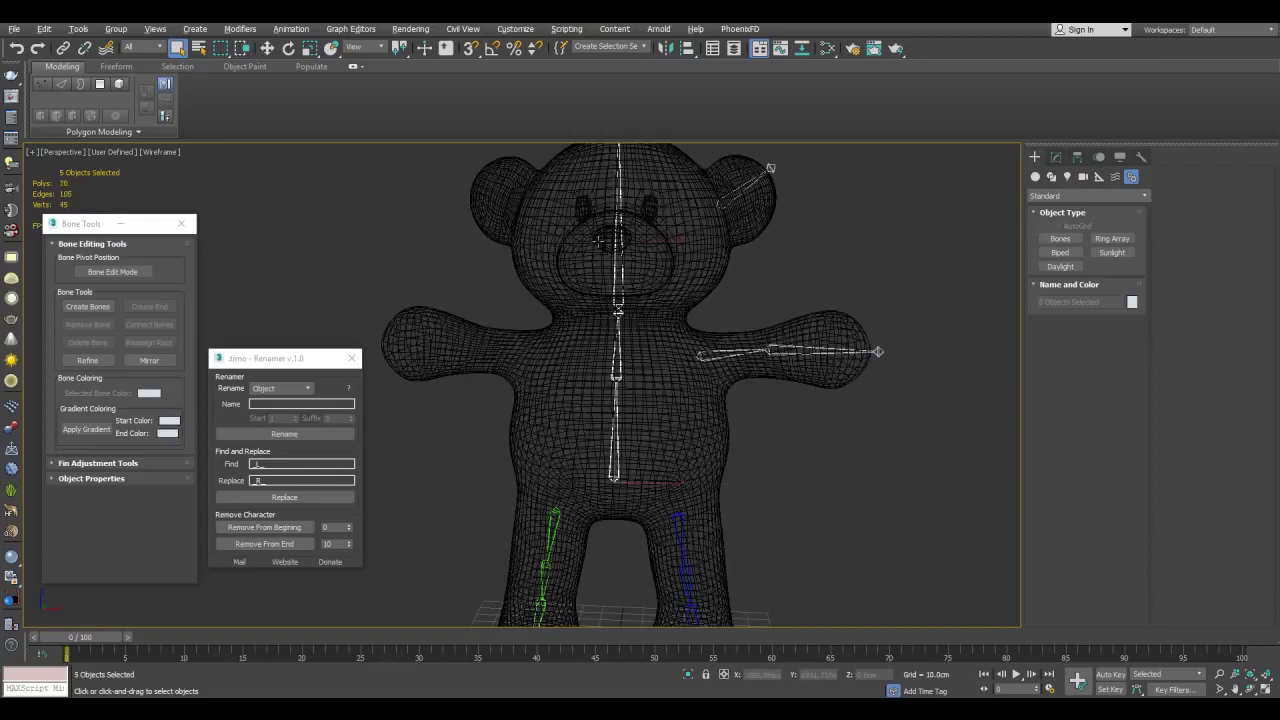
pyautogui.click(173, 422)
pyautogui.moveTo(351, 120); pyautogui.dragTo(387, 93)
pyautogui.click(493, 211)
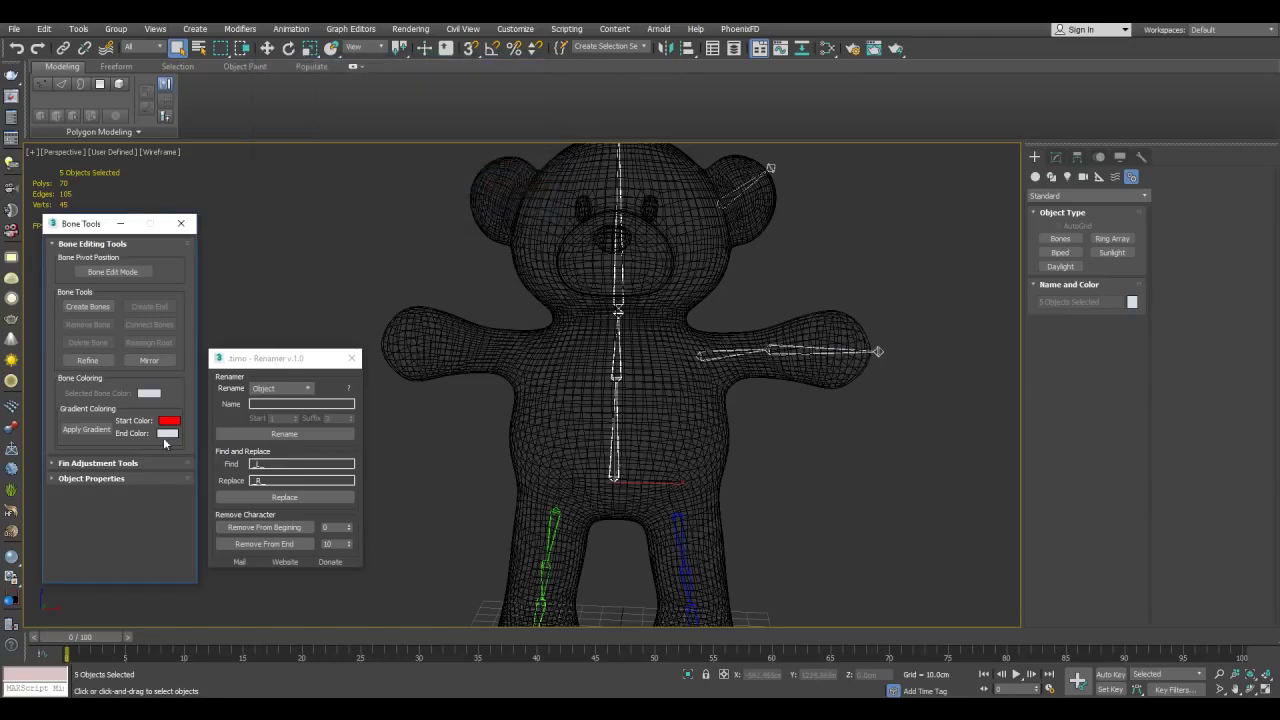
pyautogui.moveTo(172, 423); pyautogui.dragTo(168, 434)
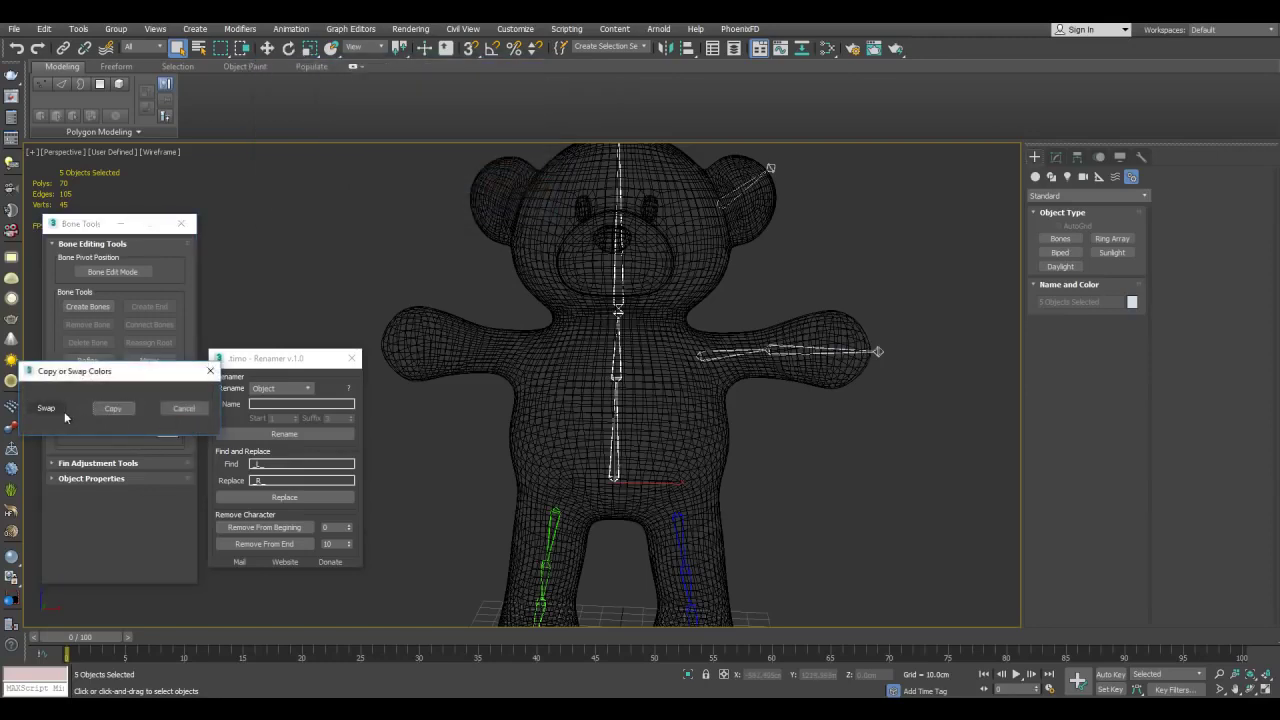
pyautogui.click(112, 410)
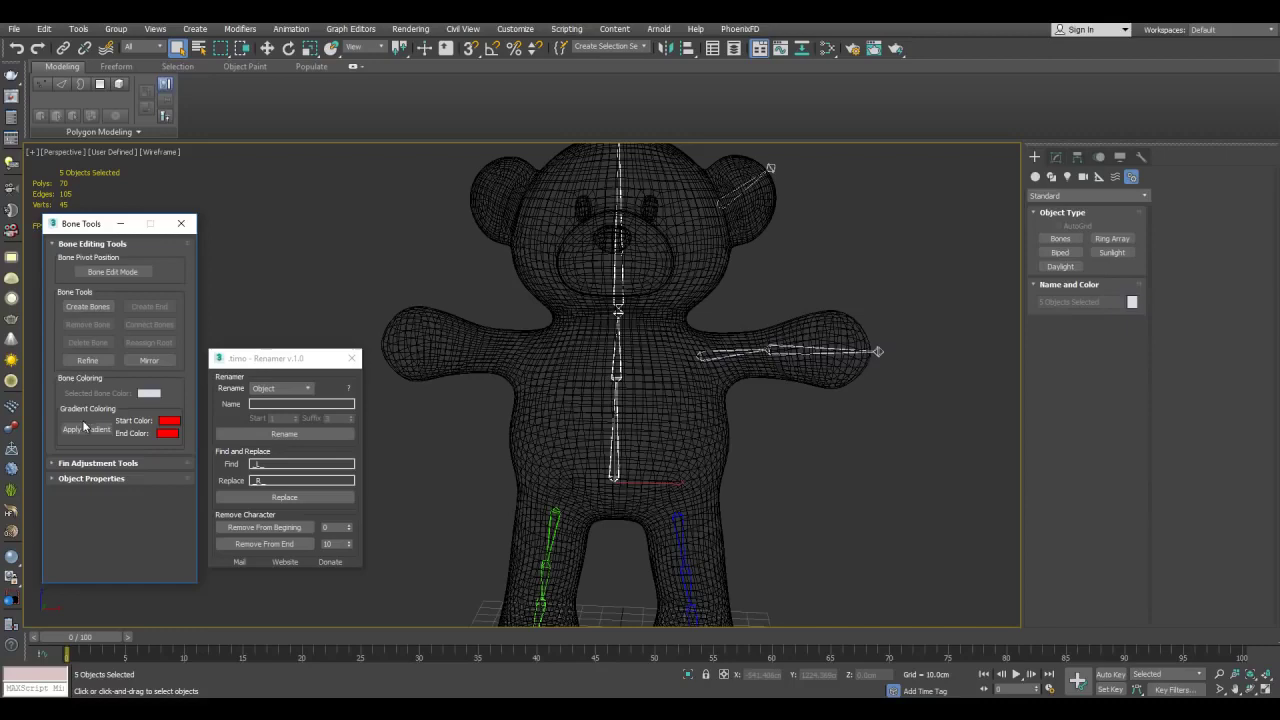
pyautogui.click(823, 288)
pyautogui.scroll(-5, 825, 287)
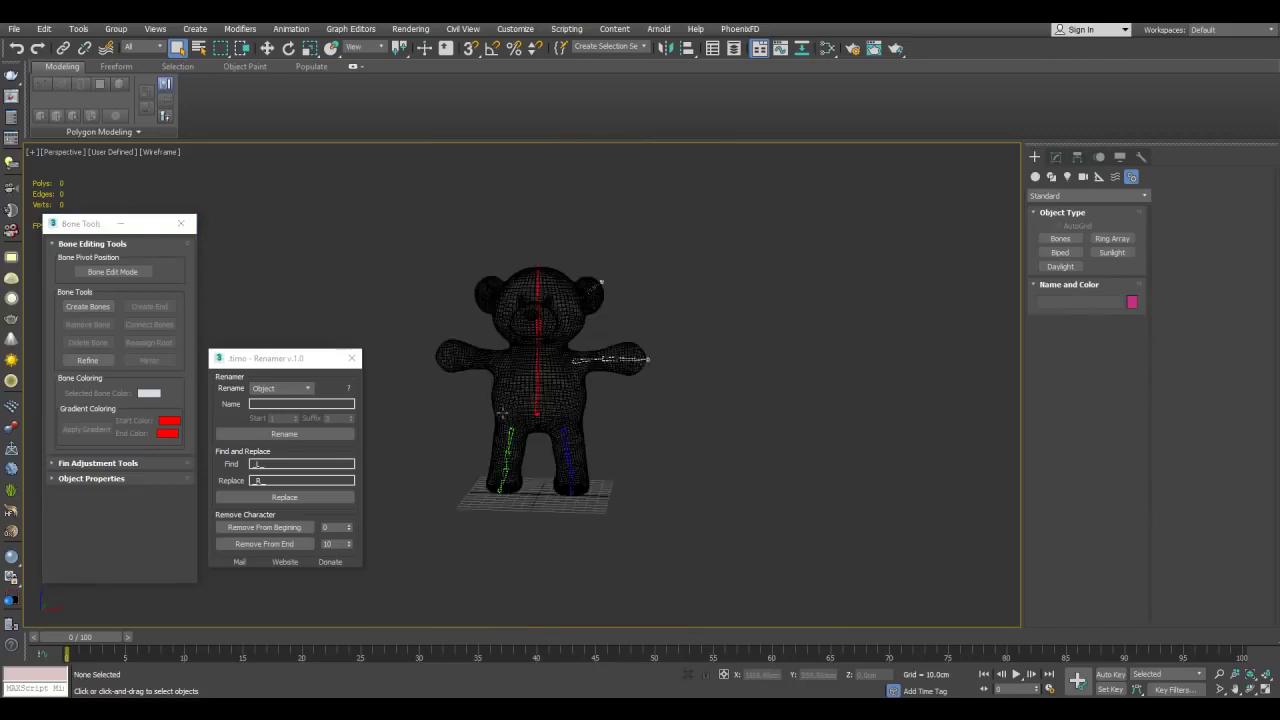
# Copy the blue bone color from the bone_L_thigh bone.
pyautogui.scroll(5, 596, 431)
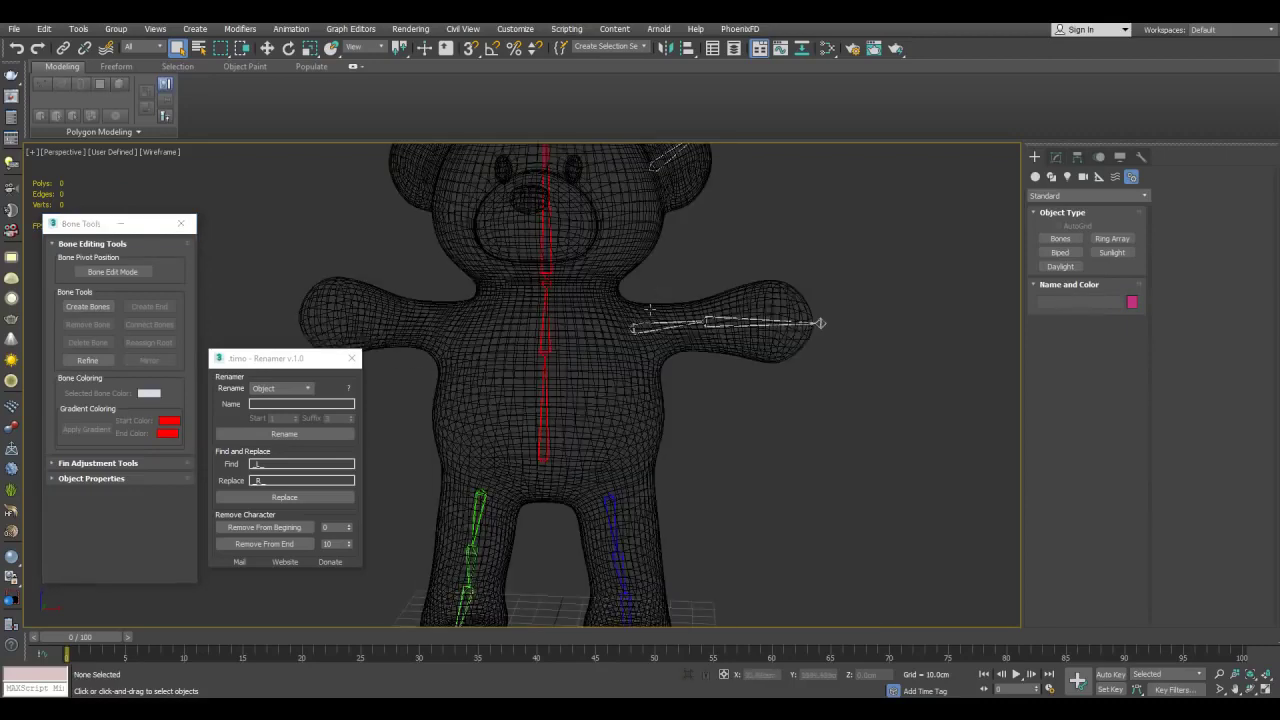
pyautogui.moveTo(683, 284); pyautogui.dragTo(686, 316, button='middle')
pyautogui.scroll(-3, 660, 300)
pyautogui.keyDown('alt'); pyautogui.moveTo(557, 233); pyautogui.dragTo(535, 532, button='middle'); pyautogui.keyUp('alt')
pyautogui.scroll(3, 549, 342)
pyautogui.scroll(-2, 535, 532)
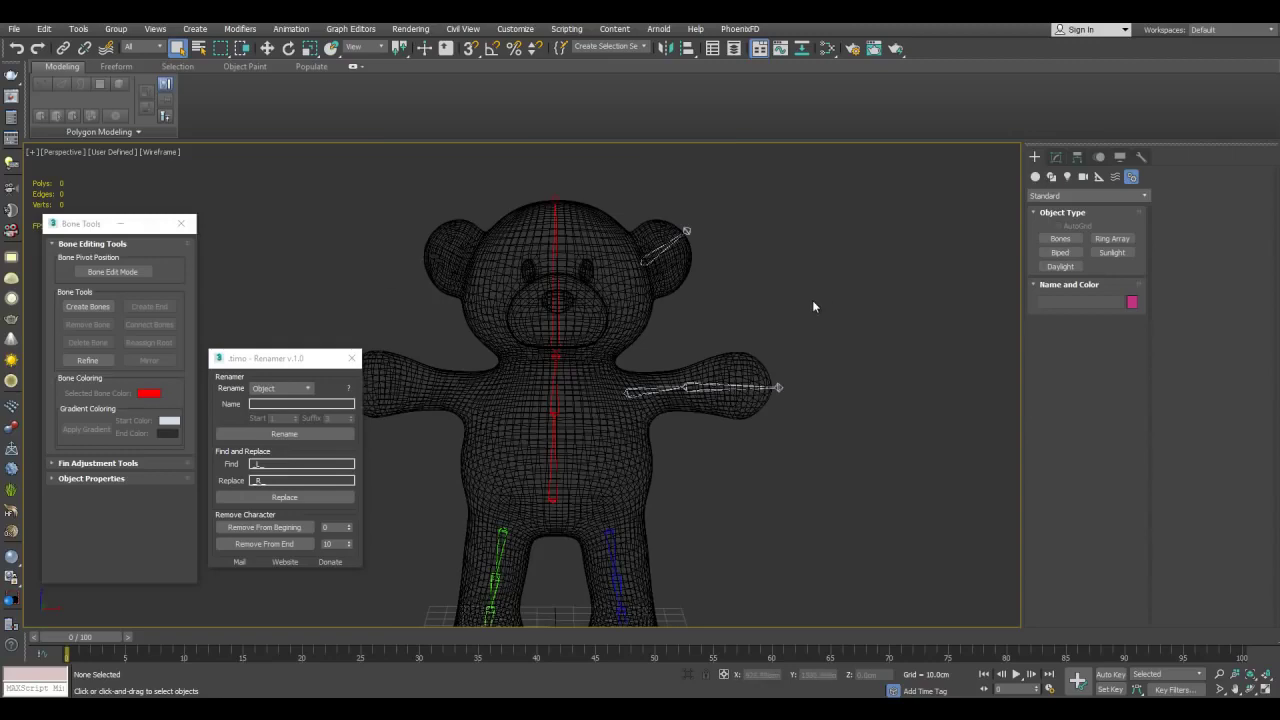
pyautogui.moveTo(863, 203); pyautogui.dragTo(600, 486)
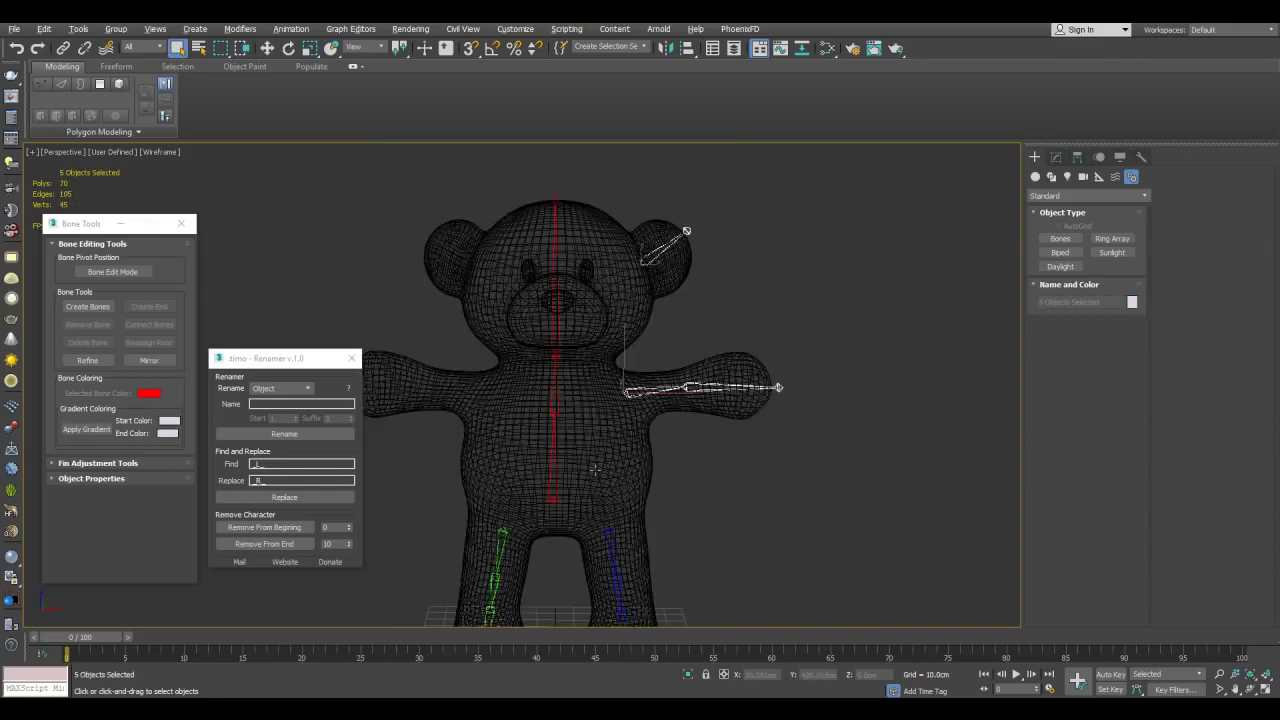
pyautogui.moveTo(732, 391); pyautogui.dragTo(745, 330, button='middle')
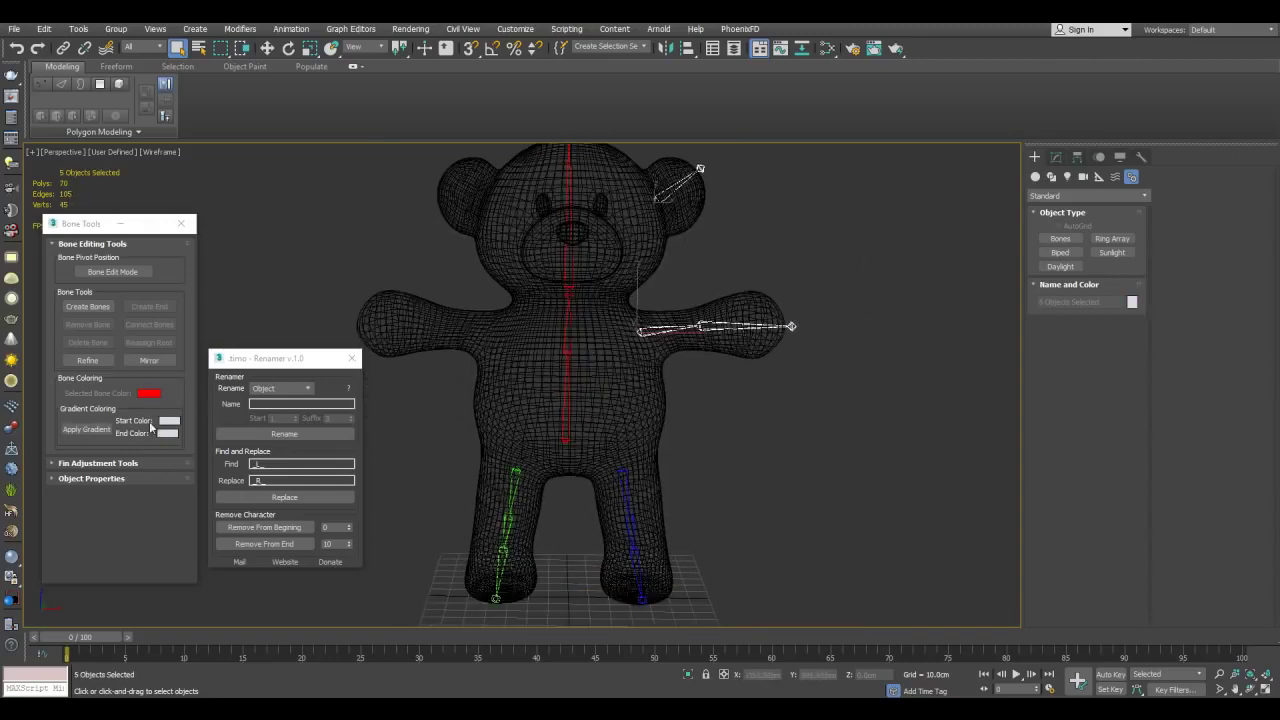
pyautogui.moveTo(692, 496); pyautogui.dragTo(700, 426, button='middle')
pyautogui.moveTo(718, 366); pyautogui.dragTo(616, 431)
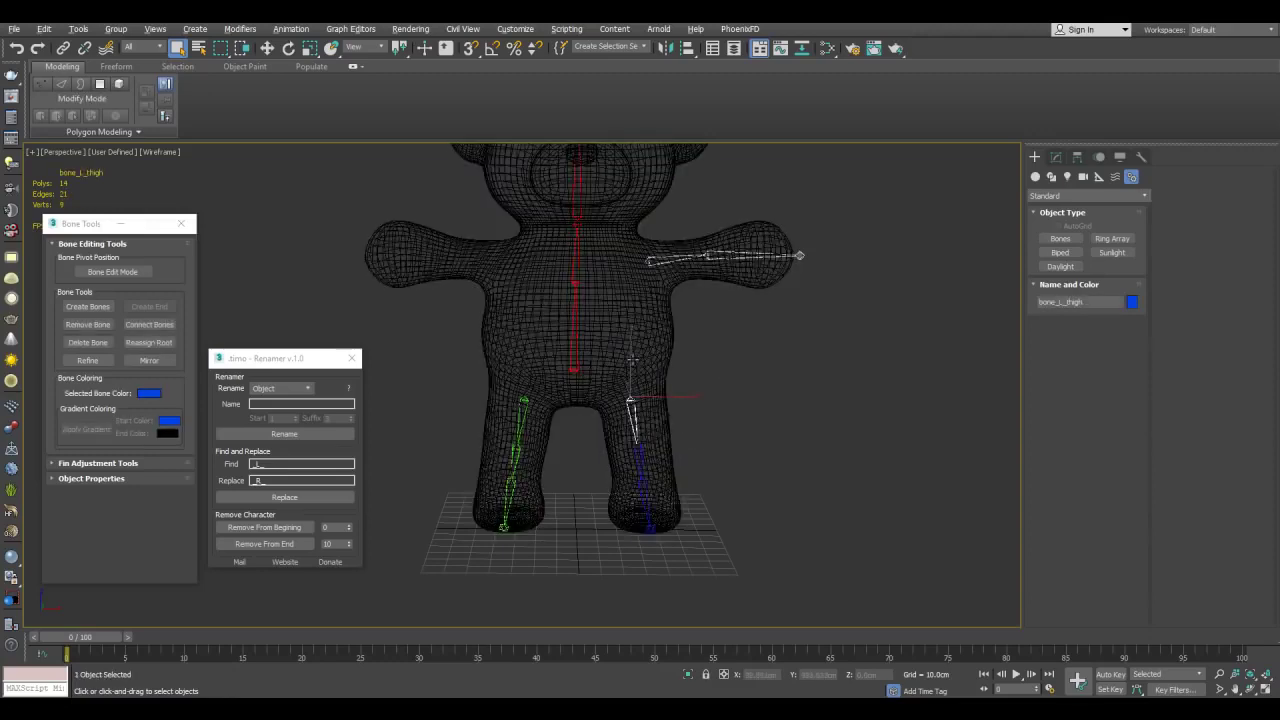
pyautogui.rightClick(155, 396)
pyautogui.click(175, 401)
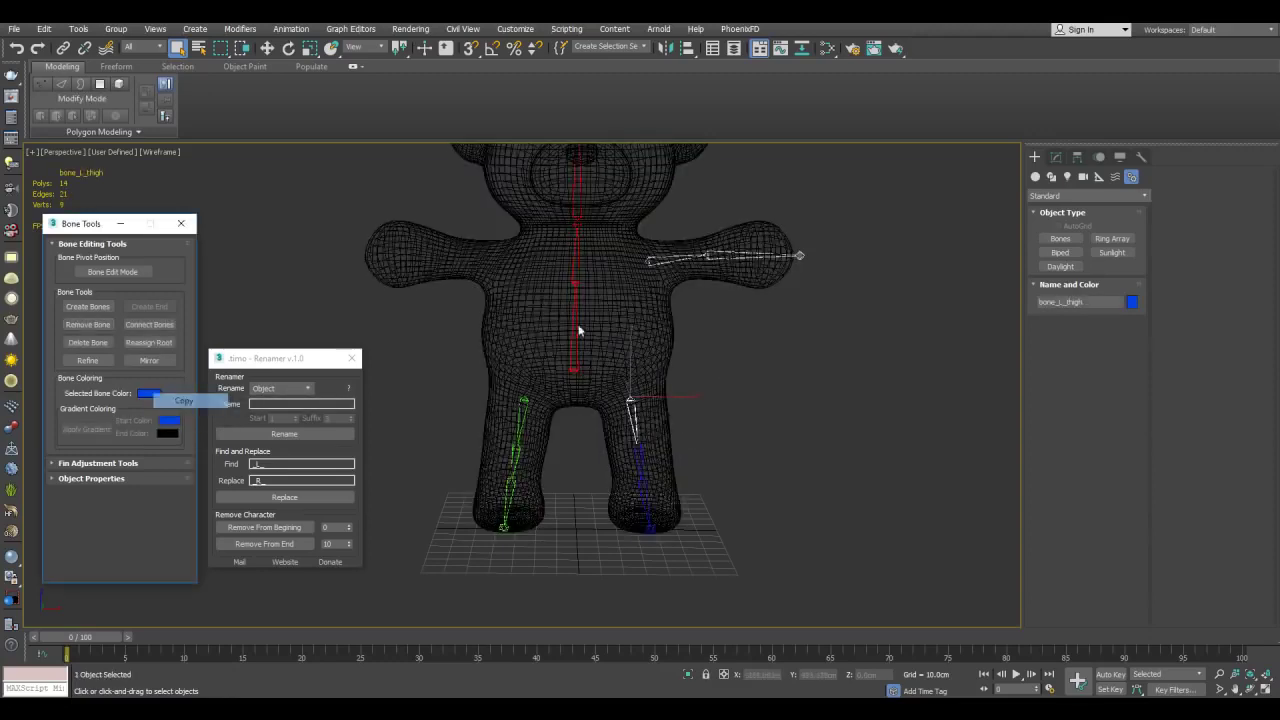
# Apply the copied blue as both gradient start and end colors to the left arm and ear bones, leaving out the eyes.
pyautogui.moveTo(740, 302); pyautogui.dragTo(767, 418, button='middle')
pyautogui.moveTo(674, 444); pyautogui.dragTo(640, 398)
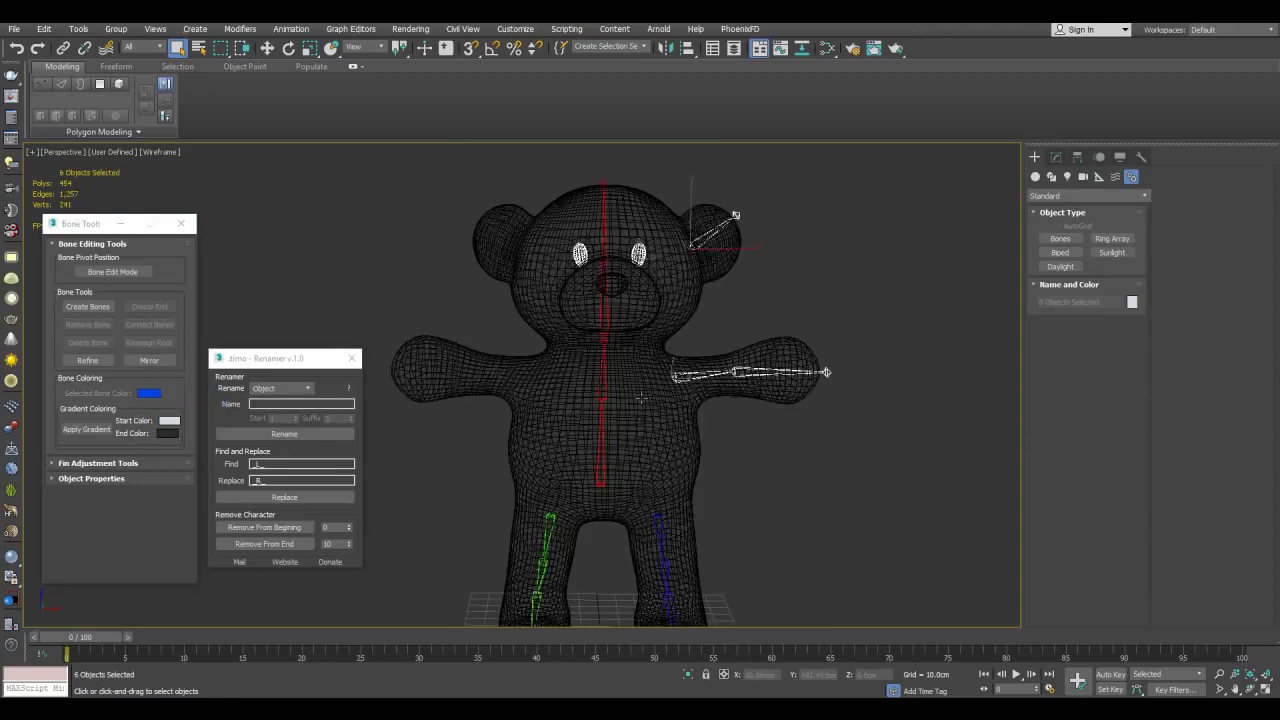
pyautogui.keyDown('alt'); pyautogui.moveTo(570, 241); pyautogui.dragTo(621, 278); pyautogui.keyUp('alt')
pyautogui.moveTo(671, 312); pyautogui.dragTo(673, 307, button='middle')
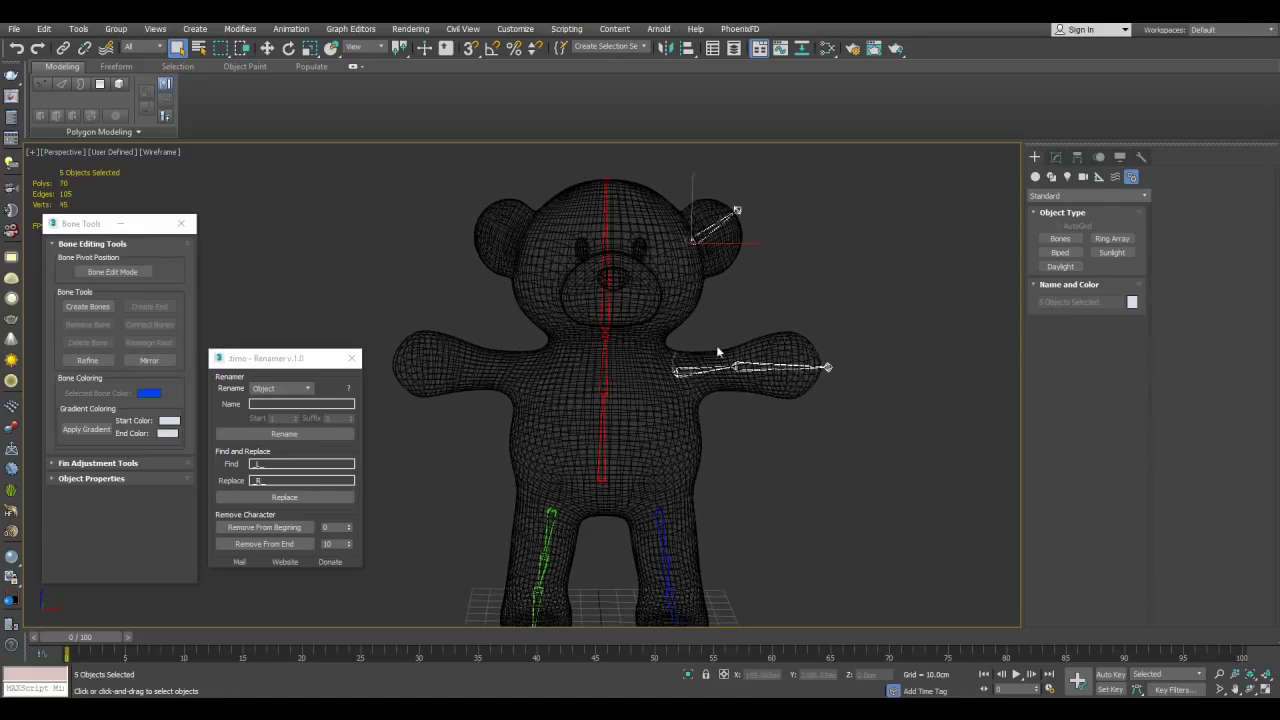
pyautogui.moveTo(718, 394); pyautogui.dragTo(720, 345, button='middle')
pyautogui.scroll(-2, 720, 345)
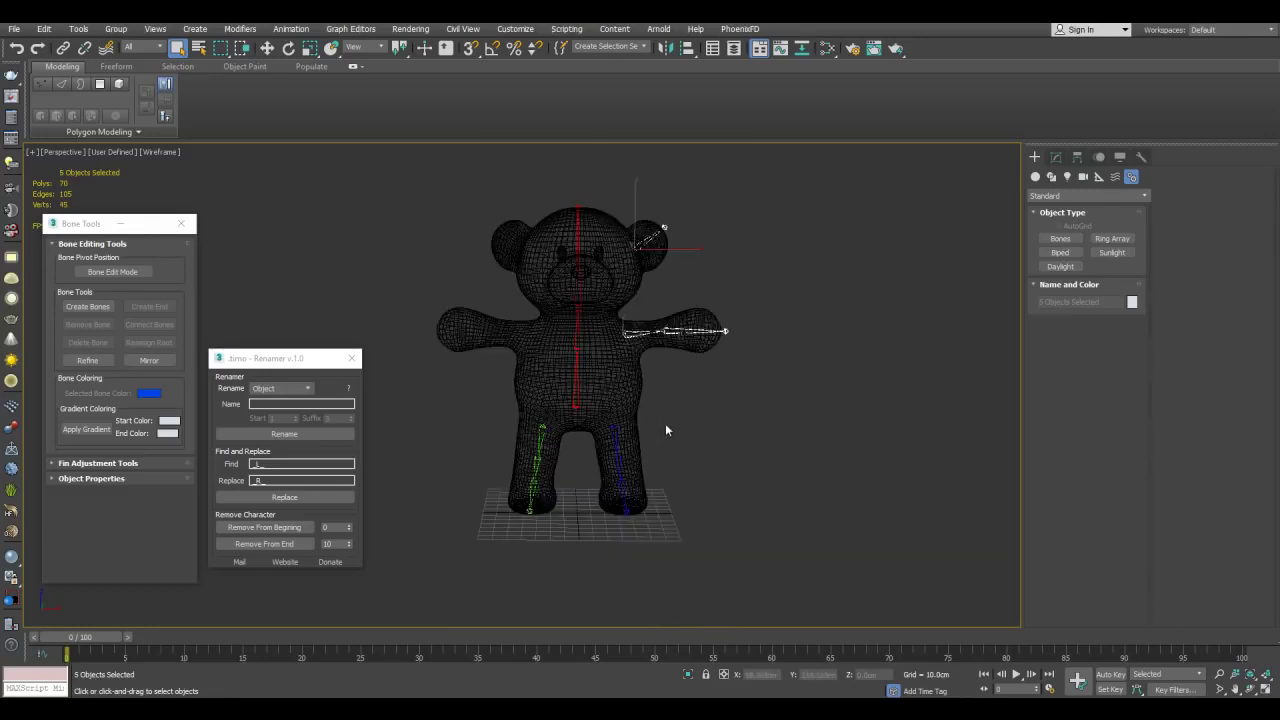
pyautogui.scroll(3, 700, 391)
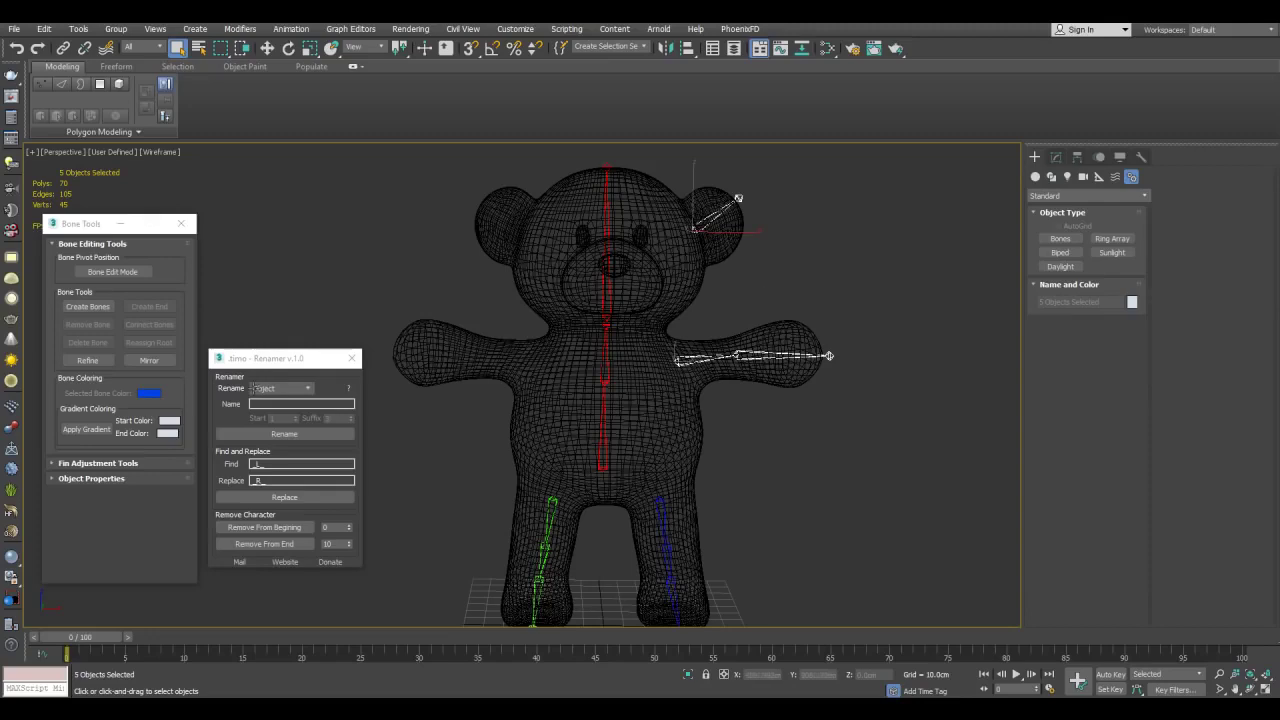
pyautogui.rightClick(169, 421)
pyautogui.click(190, 443)
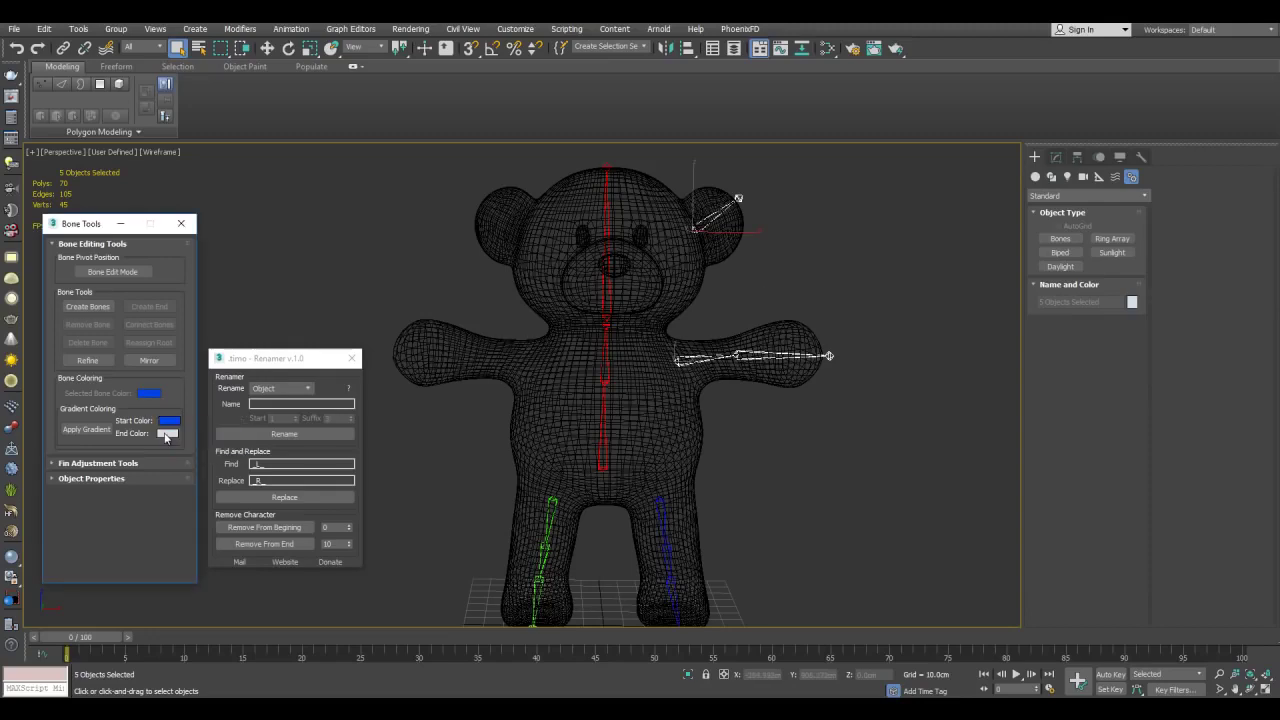
pyautogui.rightClick(166, 434)
pyautogui.click(188, 459)
pyautogui.click(96, 435)
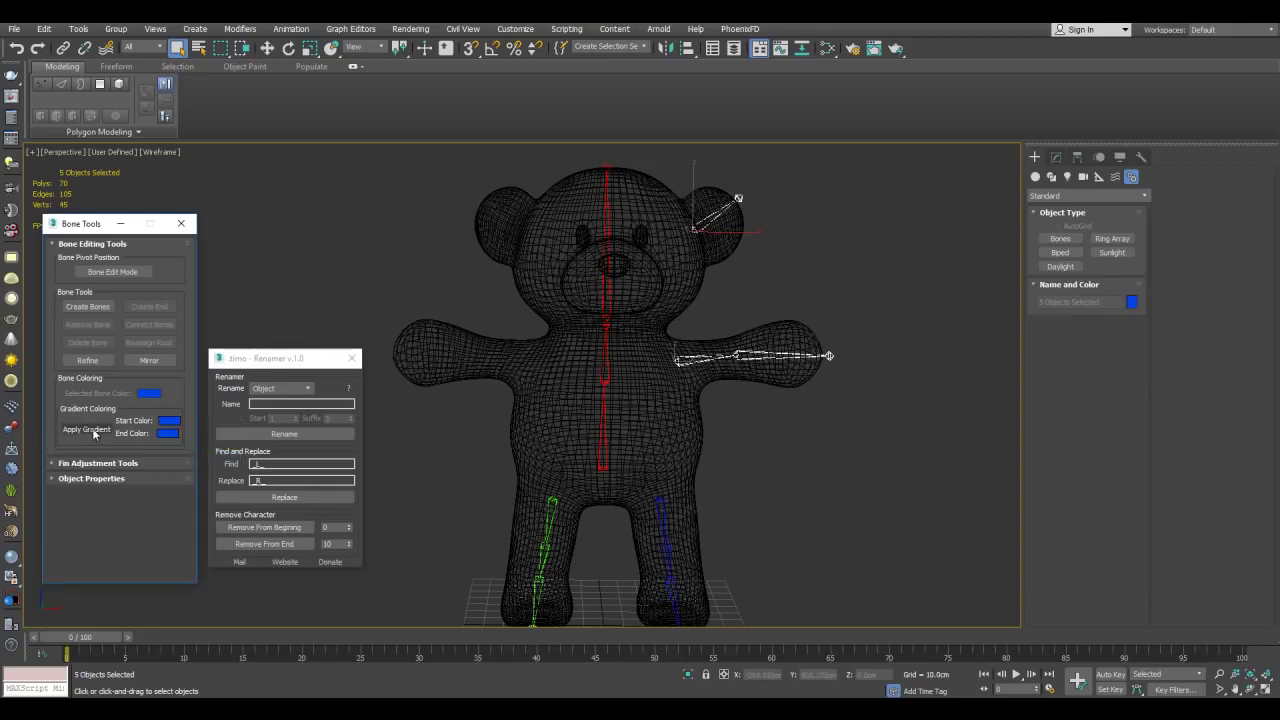
pyautogui.click(825, 427)
pyautogui.moveTo(868, 291); pyautogui.dragTo(786, 305, button='middle')
pyautogui.scroll(3, 790, 292)
pyautogui.moveTo(868, 190); pyautogui.dragTo(851, 277, button='middle')
pyautogui.scroll(-3, 851, 277)
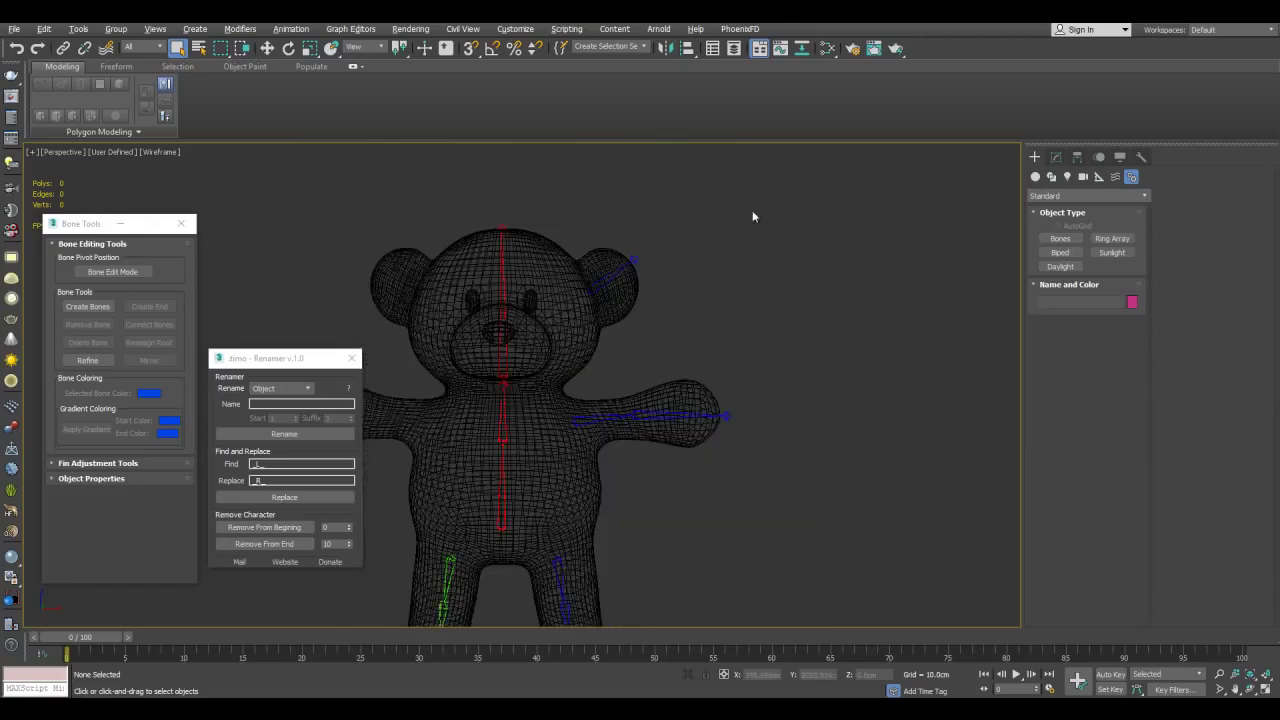
pyautogui.moveTo(597, 456); pyautogui.dragTo(590, 457)
pyautogui.keyDown('alt'); pyautogui.click(588, 448); pyautogui.keyUp('alt')
pyautogui.hotkey('alt', 'q')
pyautogui.click(540, 428)
pyautogui.moveTo(536, 431); pyautogui.dragTo(587, 403, button='middle')
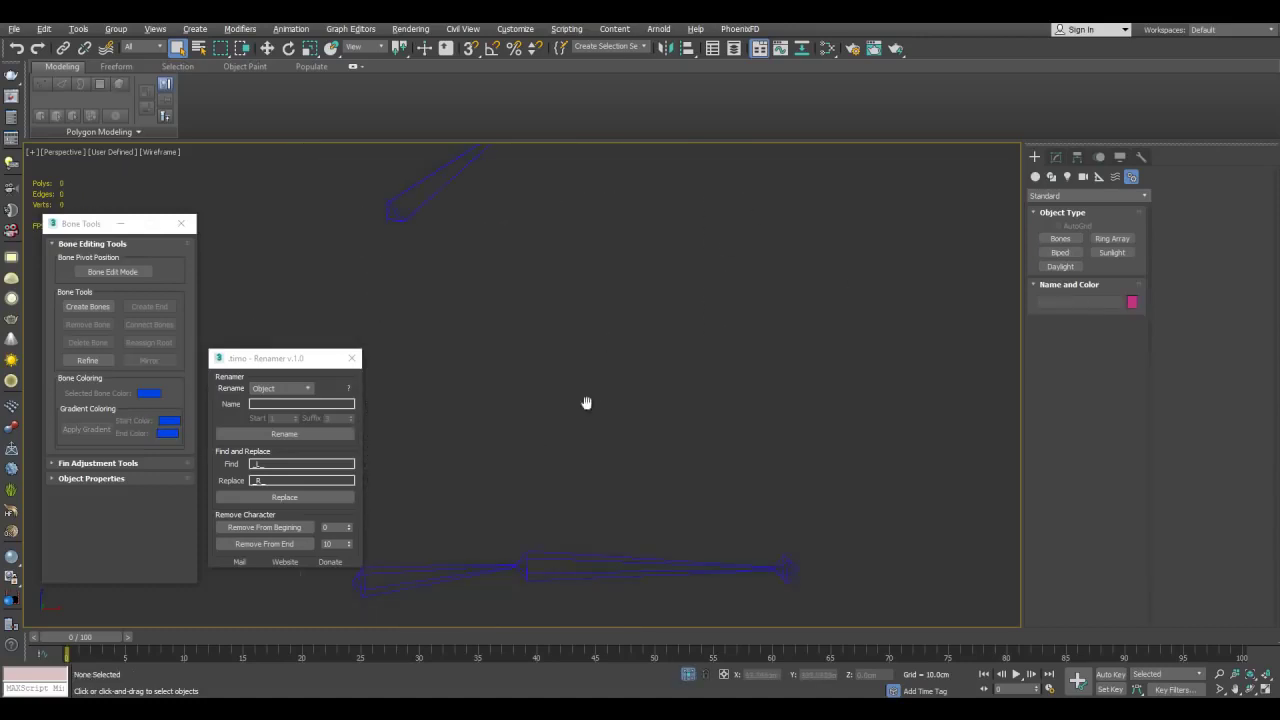
pyautogui.moveTo(530, 578); pyautogui.dragTo(530, 578)
pyautogui.click(1057, 158)
pyautogui.moveTo(733, 338); pyautogui.dragTo(844, 260, button='middle')
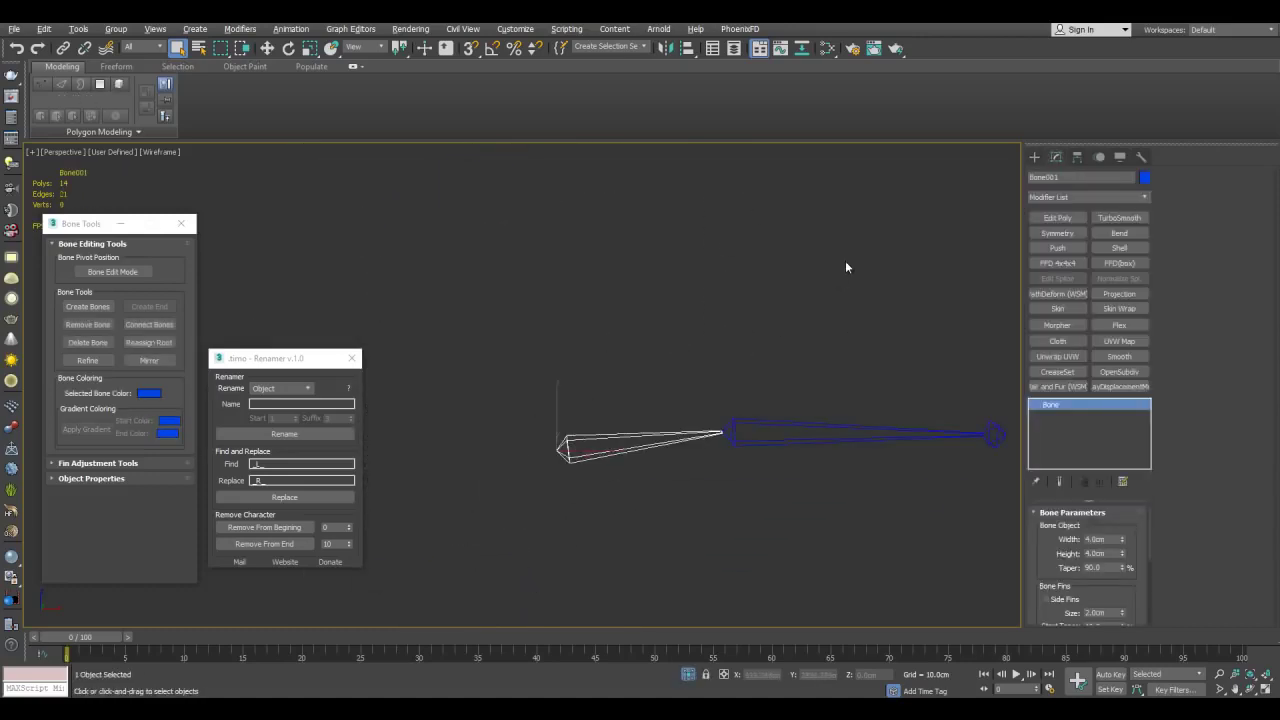
pyautogui.hotkey('alt', 'q')
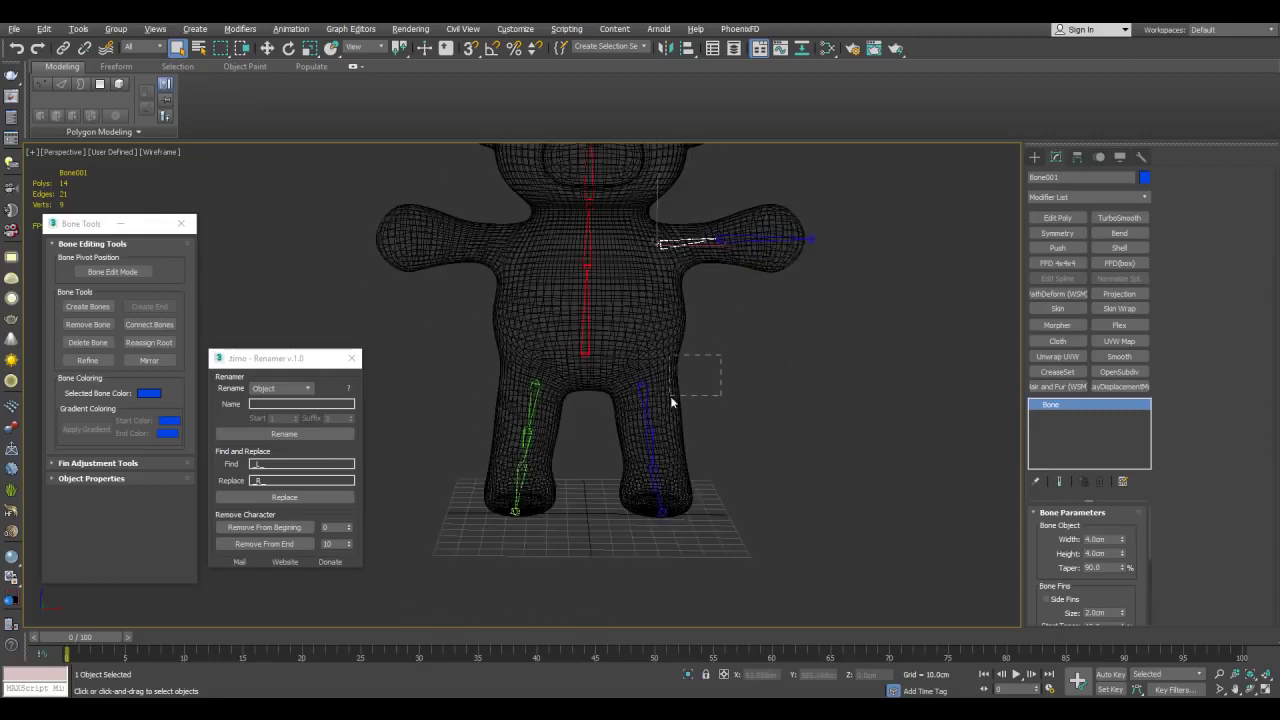
# Copy the name of the blue leg's thigh bone, bone_L_thigh.
pyautogui.moveTo(672, 402); pyautogui.dragTo(668, 400)
pyautogui.moveTo(1069, 178); pyautogui.dragTo(1018, 180)
pyautogui.hotkey('ctrl', 'c')
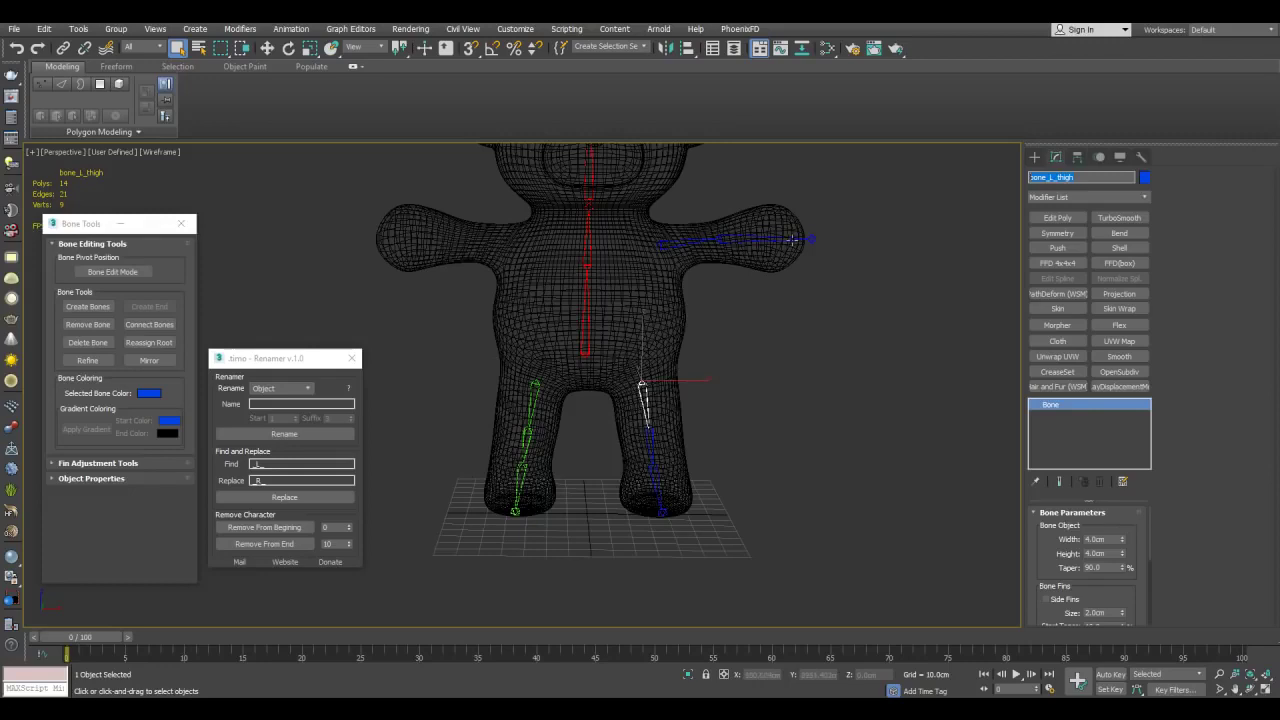
# Isolate the left arm and ear bones and rename the upper arm bone bone_L_bicep, reusing the copied name.
pyautogui.moveTo(854, 148); pyautogui.dragTo(842, 239, button='middle')
pyautogui.moveTo(698, 381); pyautogui.dragTo(697, 380)
pyautogui.keyDown('alt'); pyautogui.click(643, 374); pyautogui.keyUp('alt')
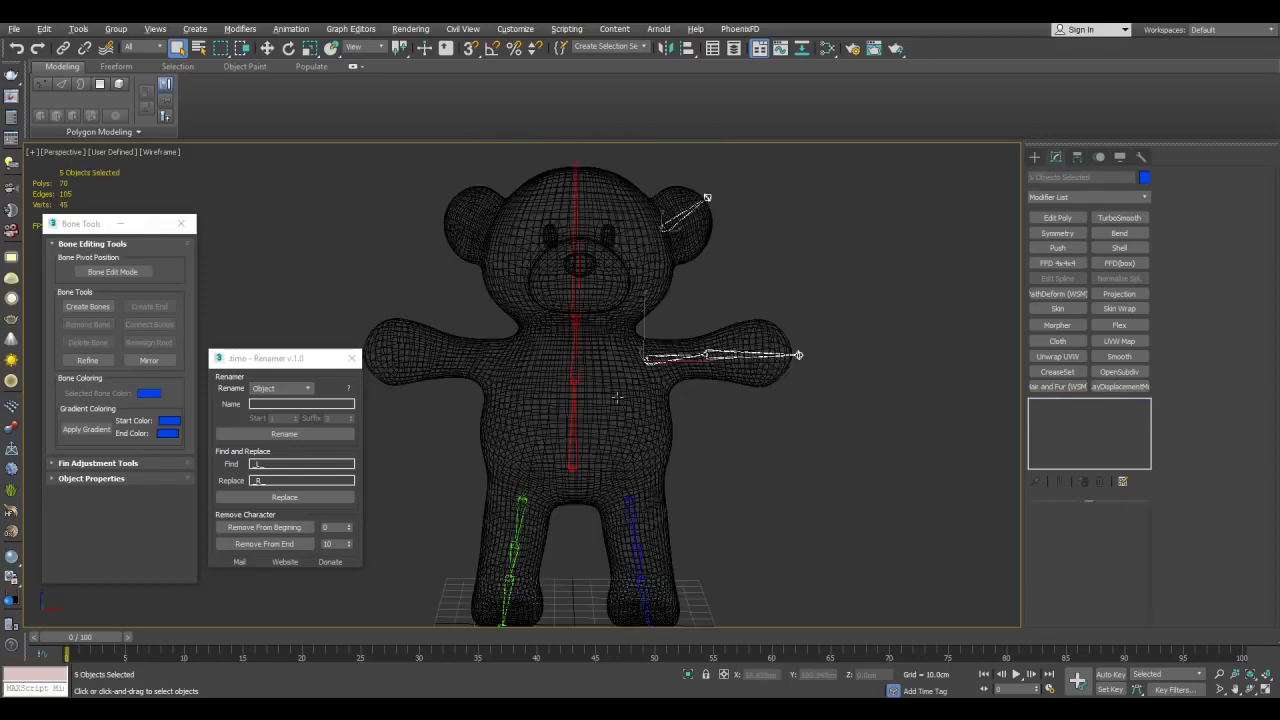
pyautogui.hotkey('alt', 'q')
pyautogui.click(702, 376)
pyautogui.moveTo(506, 433); pyautogui.dragTo(524, 566)
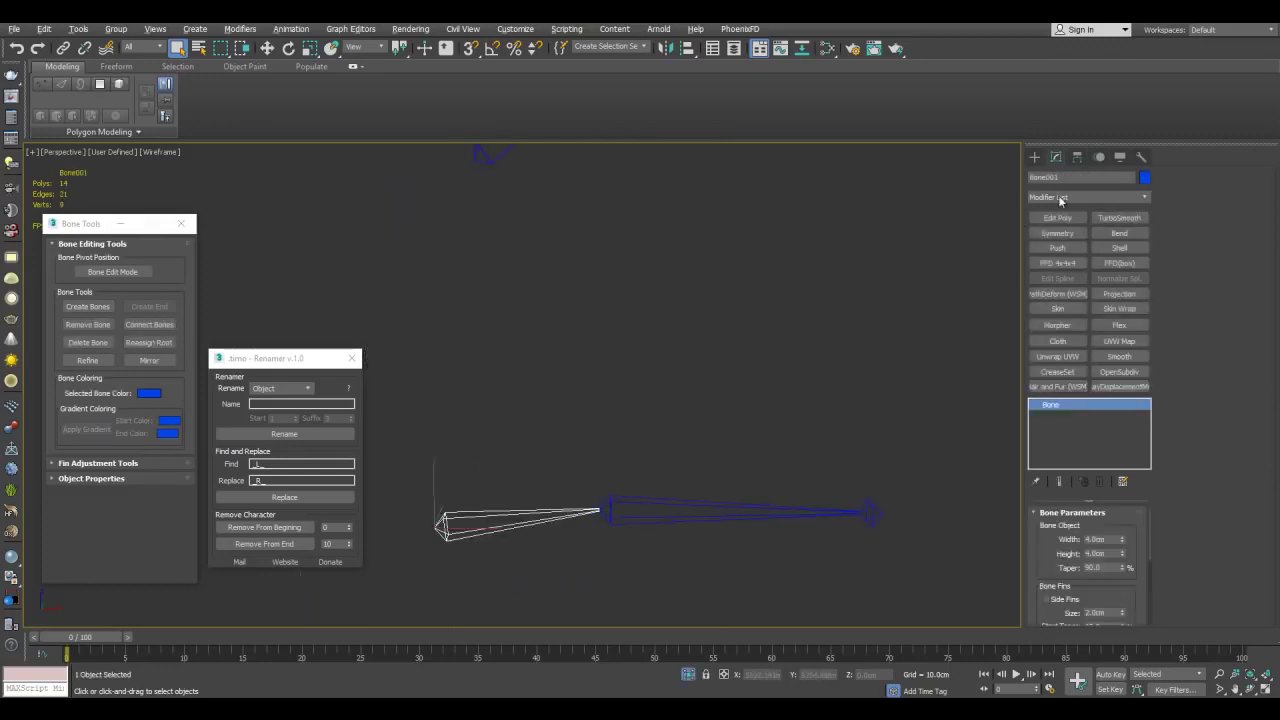
pyautogui.moveTo(1077, 178); pyautogui.dragTo(923, 189)
pyautogui.hotkey('ctrl', 'v')
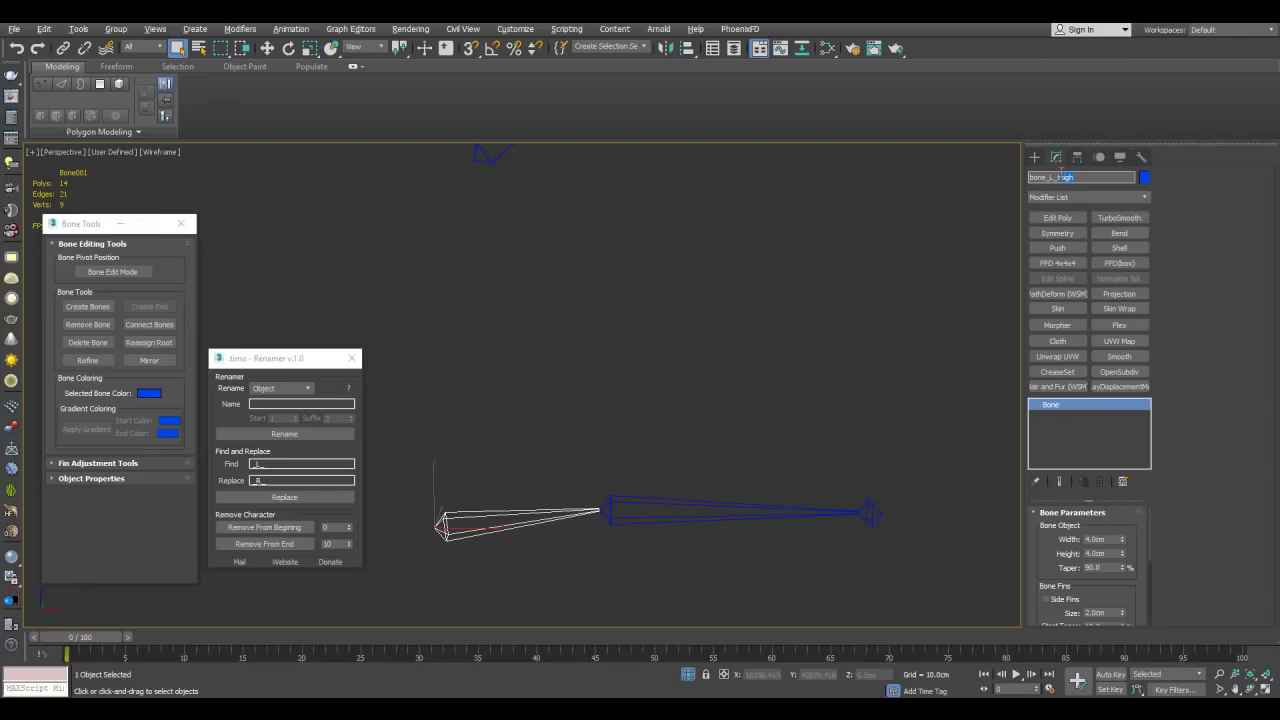
pyautogui.write('bicep')
# Rename the arm chain's second bone bone_L_forearm, reusing the copied name.
pyautogui.moveTo(685, 405); pyautogui.dragTo(733, 352, button='middle')
pyautogui.moveTo(742, 419); pyautogui.dragTo(765, 488)
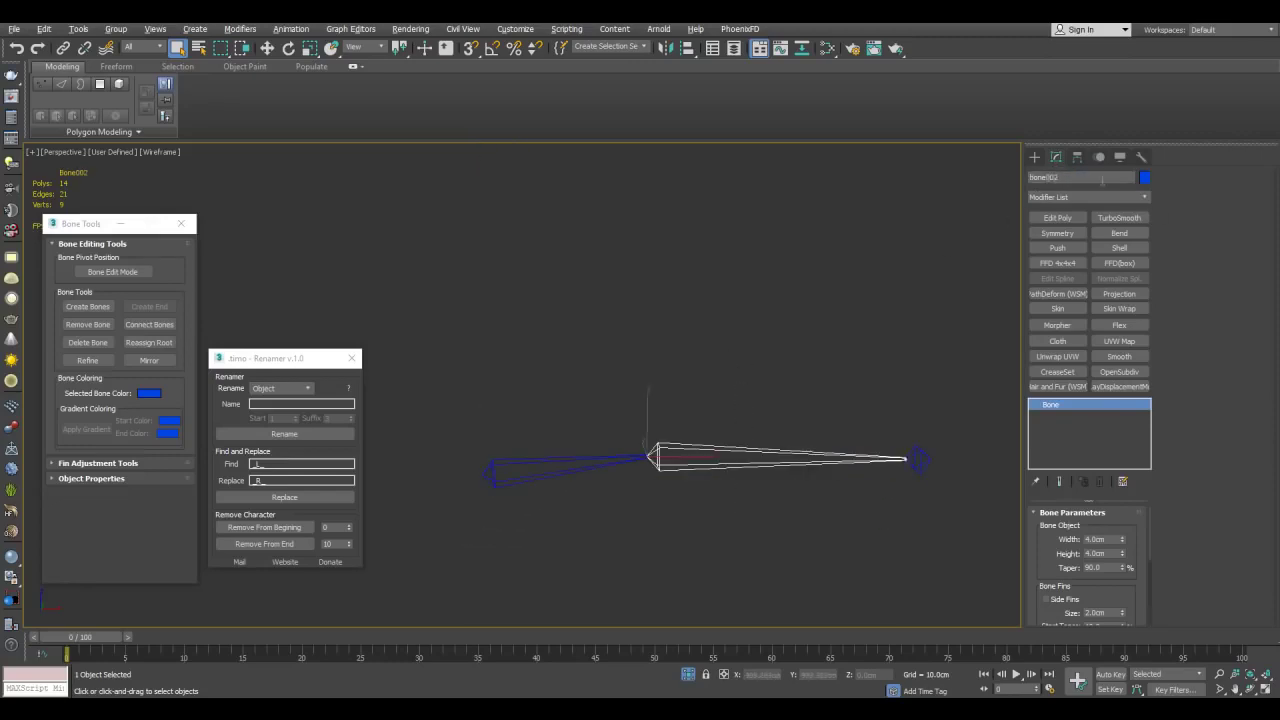
pyautogui.doubleClick(1104, 181)
pyautogui.hotkey('ctrl', 'v')
pyautogui.moveTo(1061, 178); pyautogui.dragTo(1056, 179)
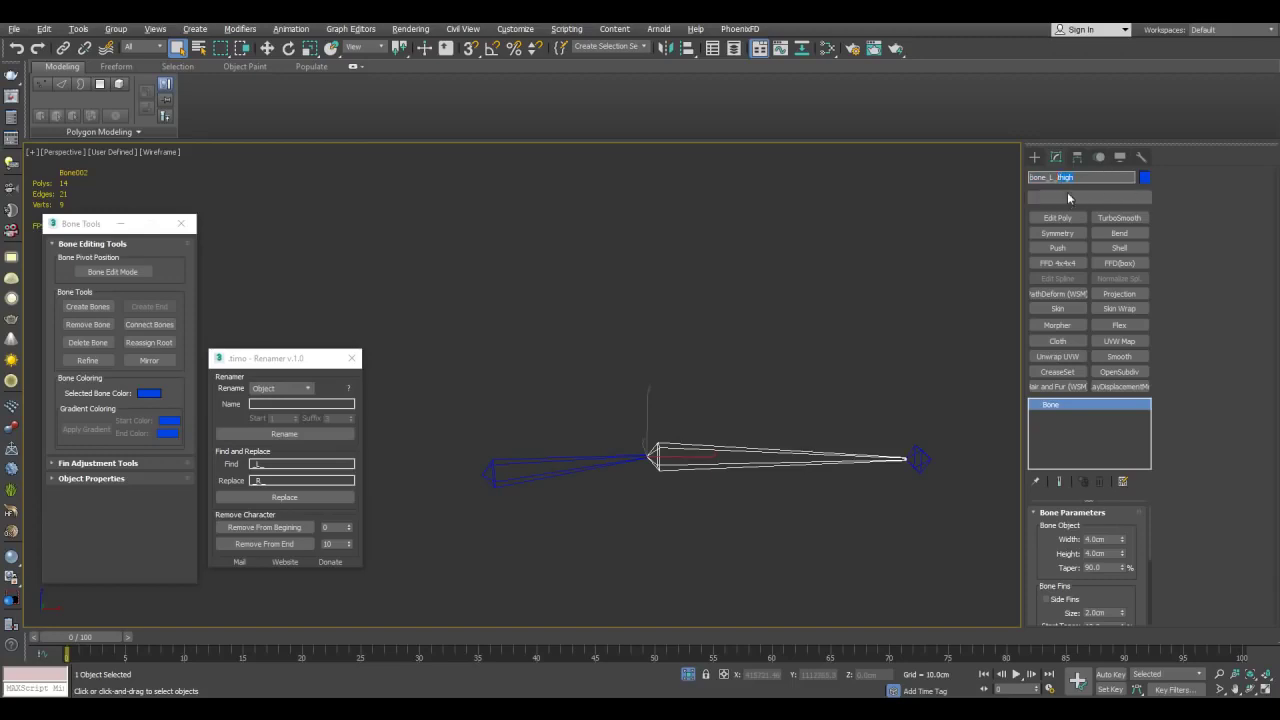
pyautogui.write('forearm')
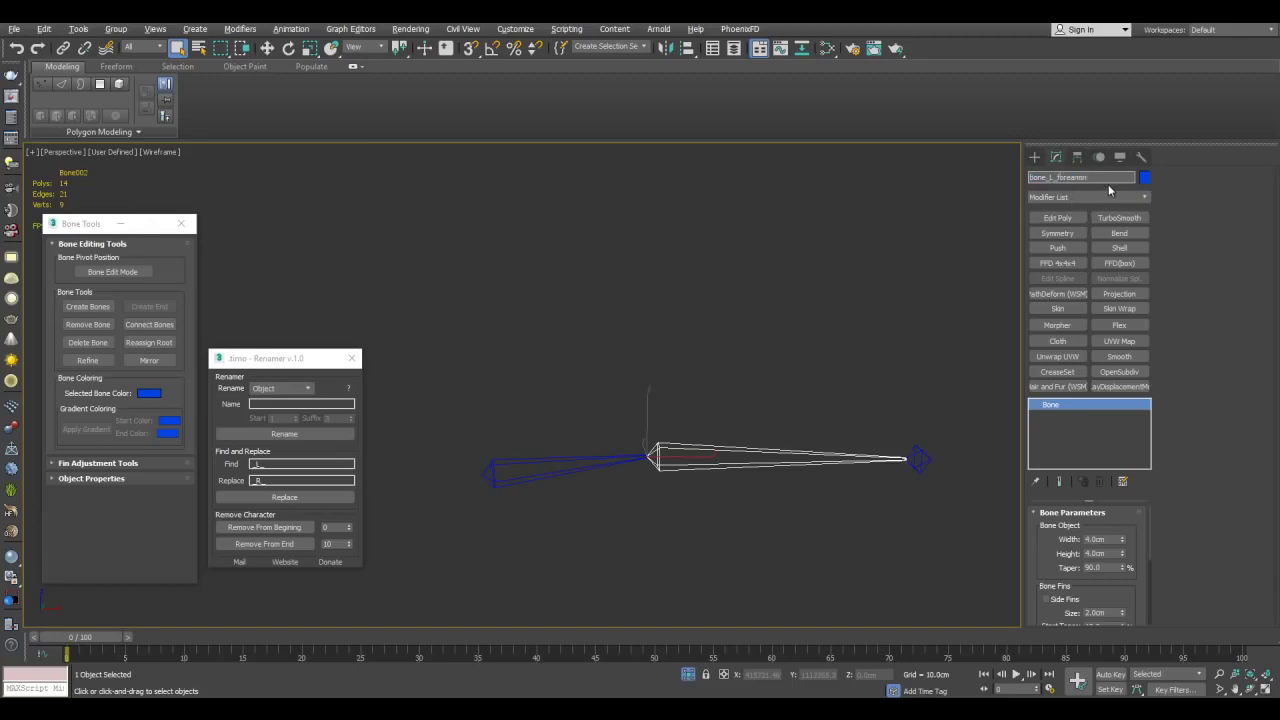
# Rename the left arm chain's end bone boneNub_L_thigh, reusing the copied name.
pyautogui.moveTo(888, 289); pyautogui.dragTo(908, 239, button='middle')
pyautogui.moveTo(931, 383); pyautogui.dragTo(878, 376, button='middle')
pyautogui.click(882, 398)
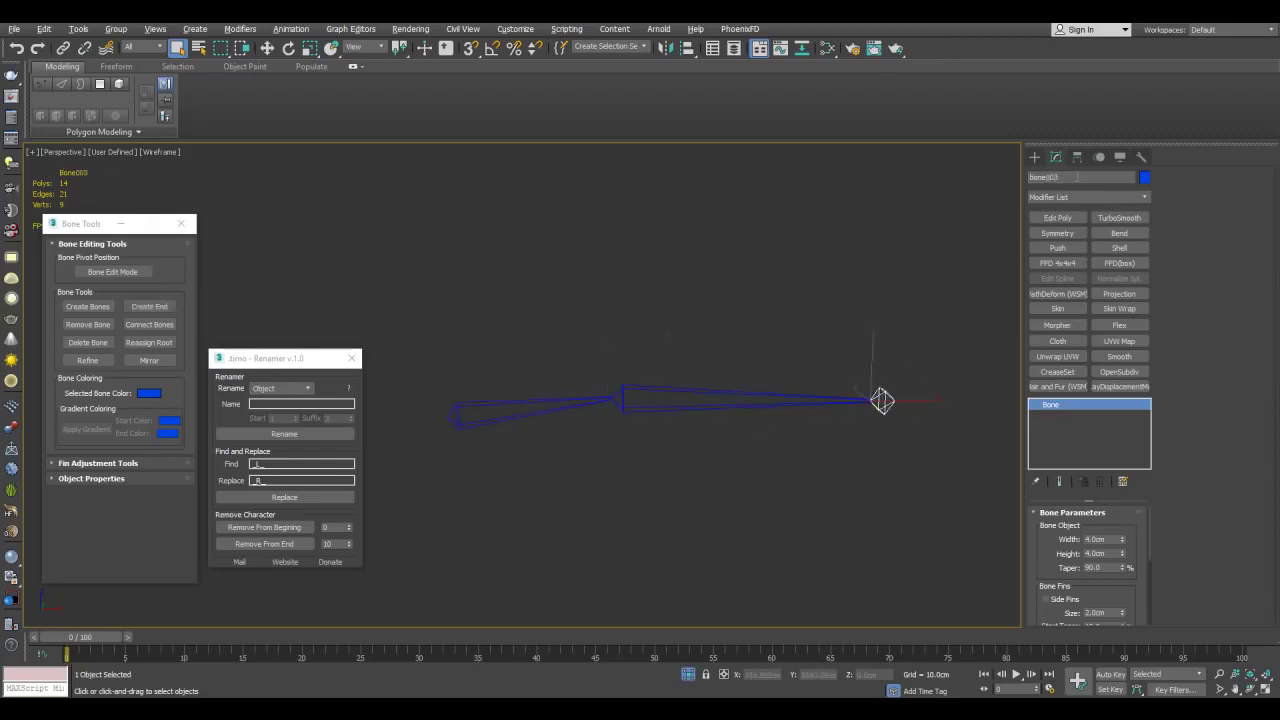
pyautogui.moveTo(1075, 179); pyautogui.dragTo(1024, 184)
pyautogui.hotkey('ctrl', 'v')
pyautogui.click(1046, 179)
pyautogui.write('Nub')
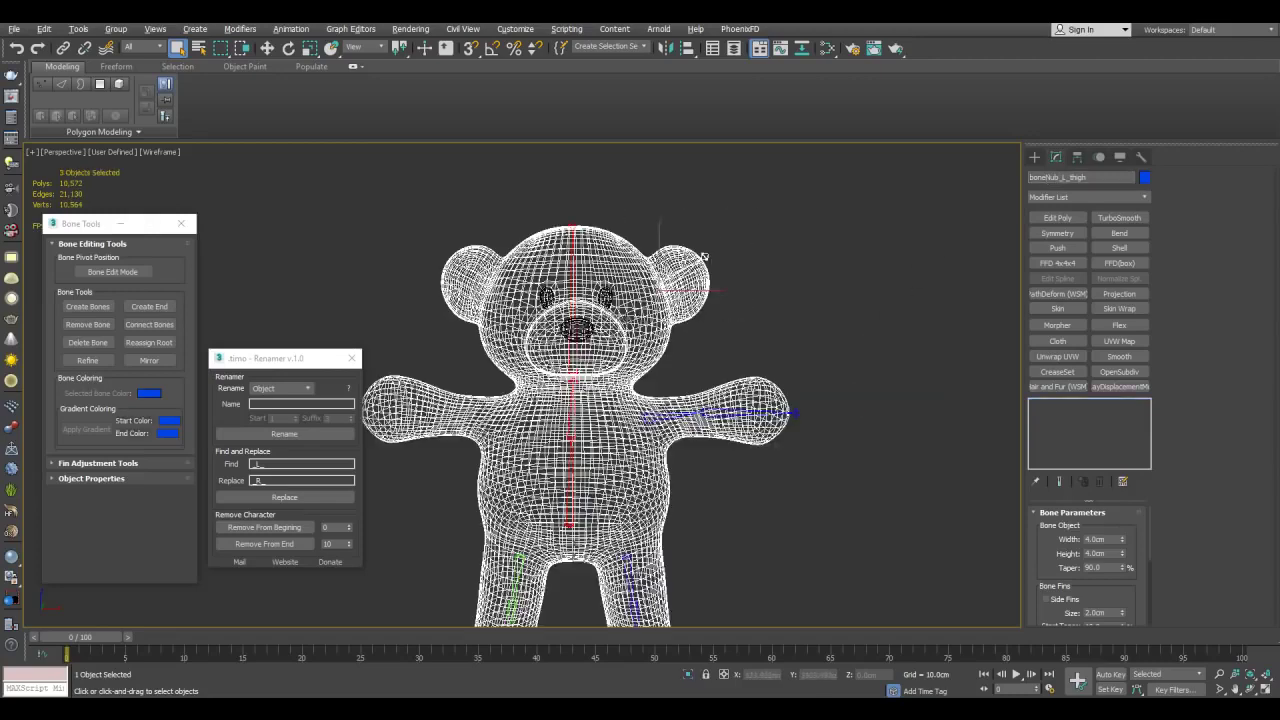
# Rename the left ear's main bone bone_L_ear, reusing the copied name.
pyautogui.click(704, 257)
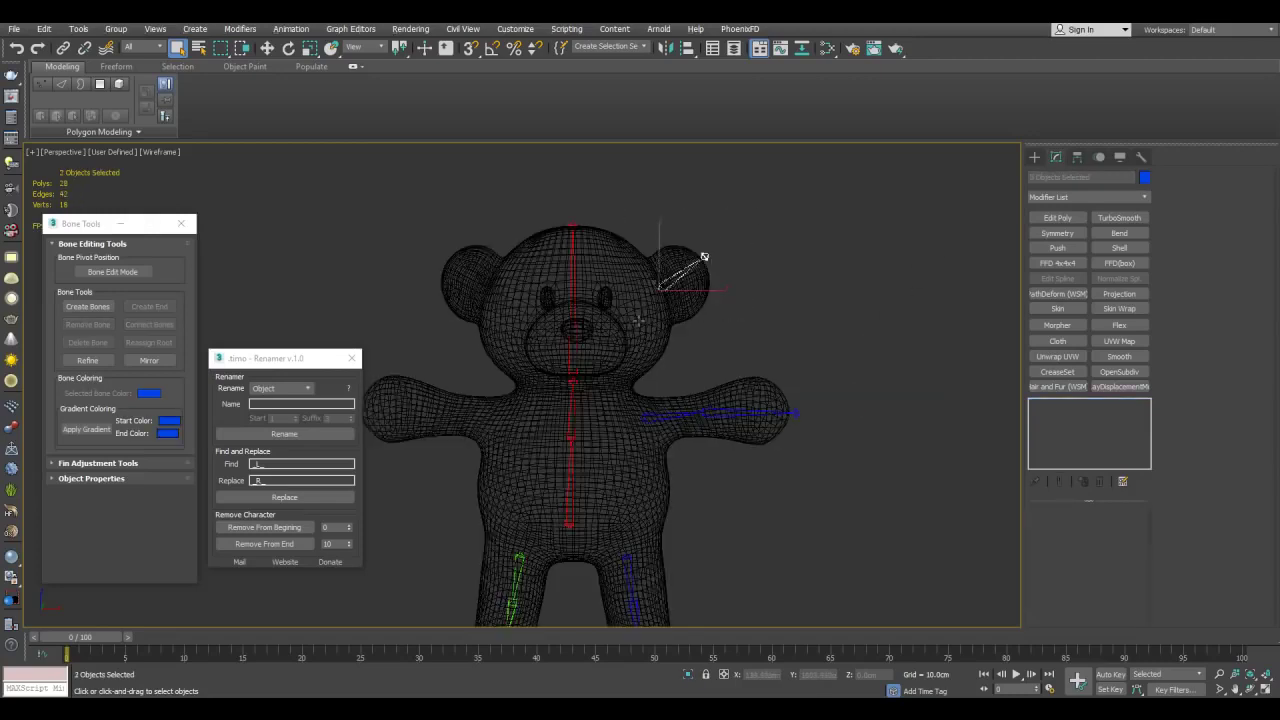
pyautogui.press('z')
pyautogui.click(664, 297)
pyautogui.doubleClick(1087, 178)
pyautogui.hotkey('ctrl', 'v')
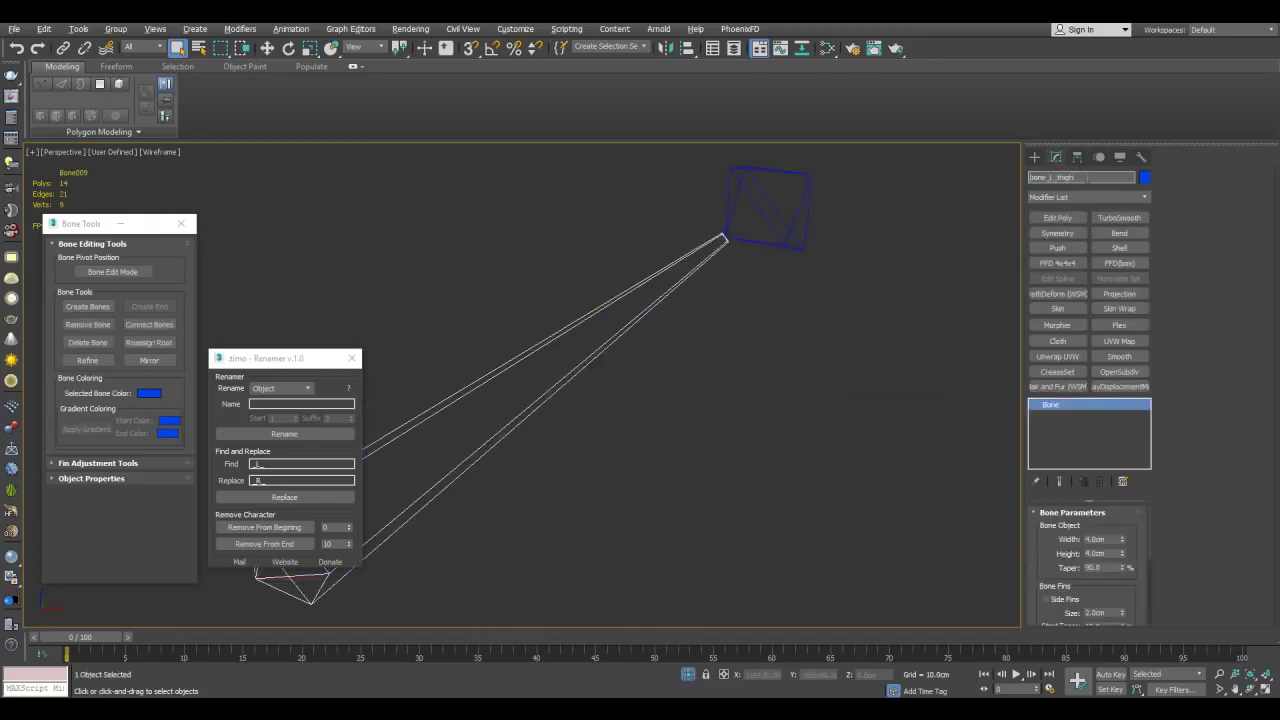
pyautogui.moveTo(1087, 178); pyautogui.dragTo(1059, 178)
pyautogui.write('ear')
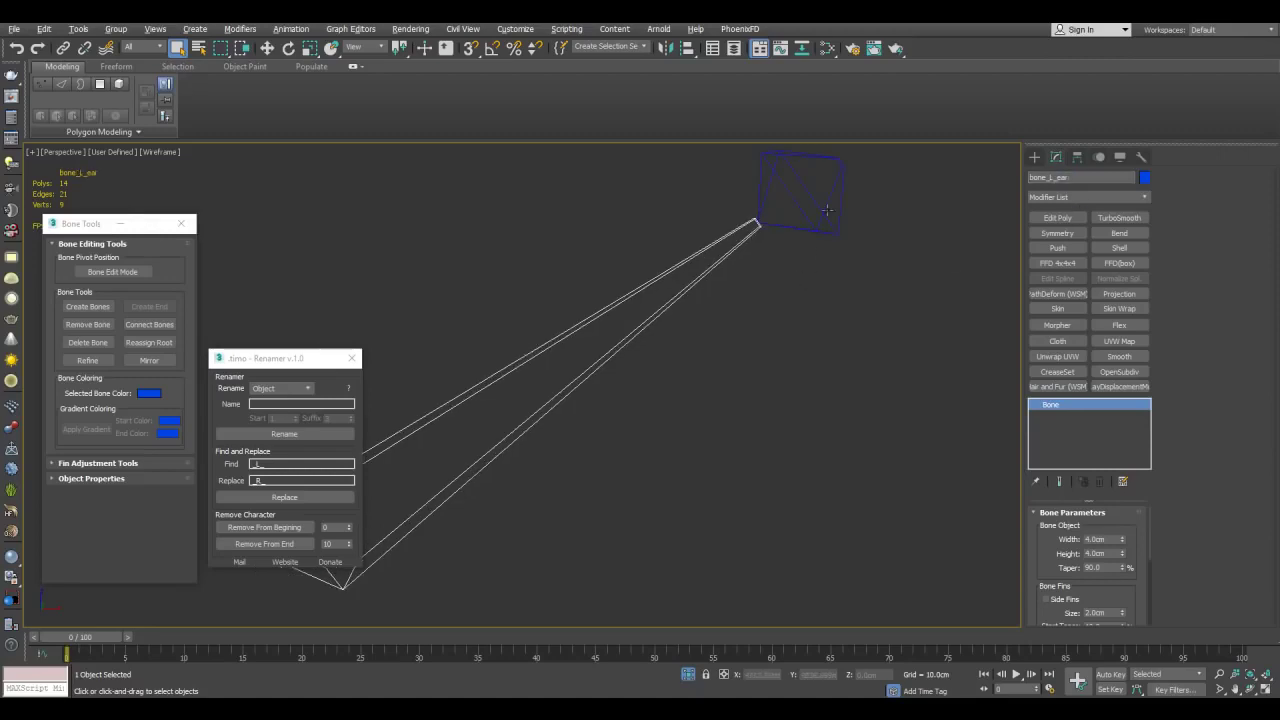
# Rename the left ear's end bone boneNub_L_ear.
pyautogui.moveTo(818, 217); pyautogui.dragTo(816, 220)
pyautogui.doubleClick(1076, 178)
pyautogui.hotkey('ctrl', 'v')
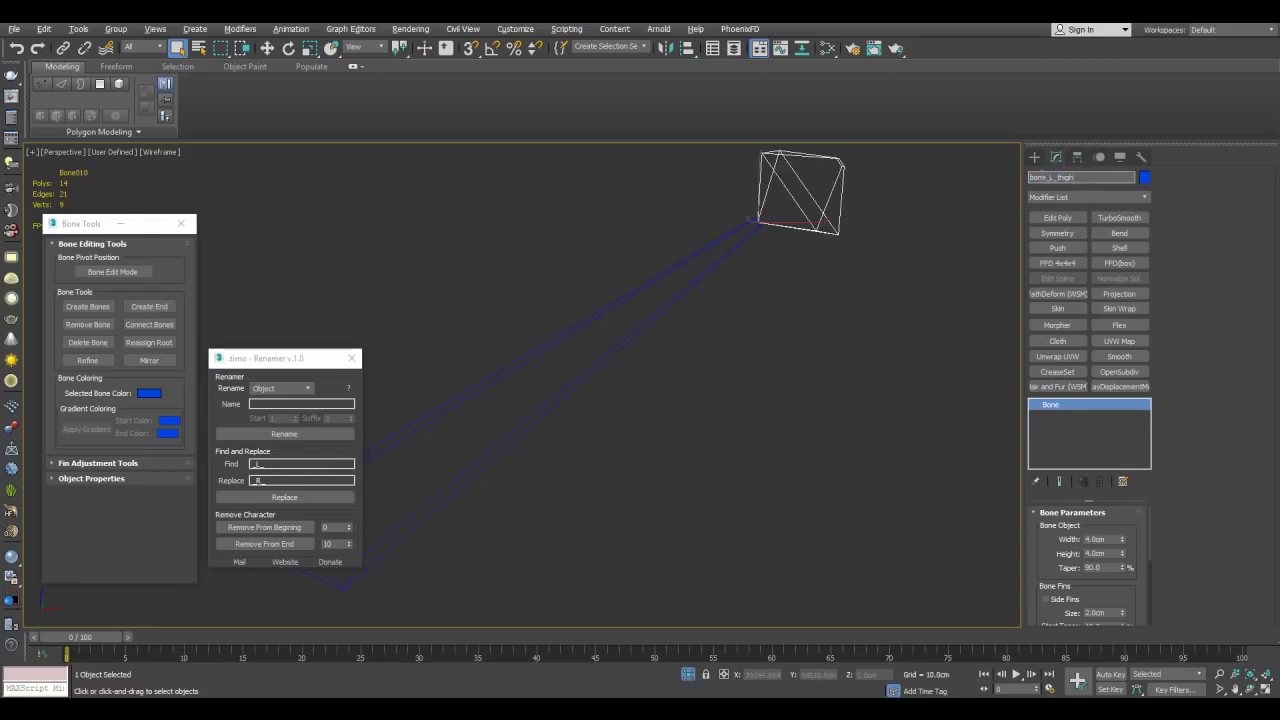
pyautogui.click(1047, 178)
pyautogui.write('Nub_L_ear')
# Isolate the left arm and ear bones, leaving out the face parts, and mirror them with Bone Tools.
pyautogui.moveTo(770, 314); pyautogui.dragTo(806, 295, button='middle')
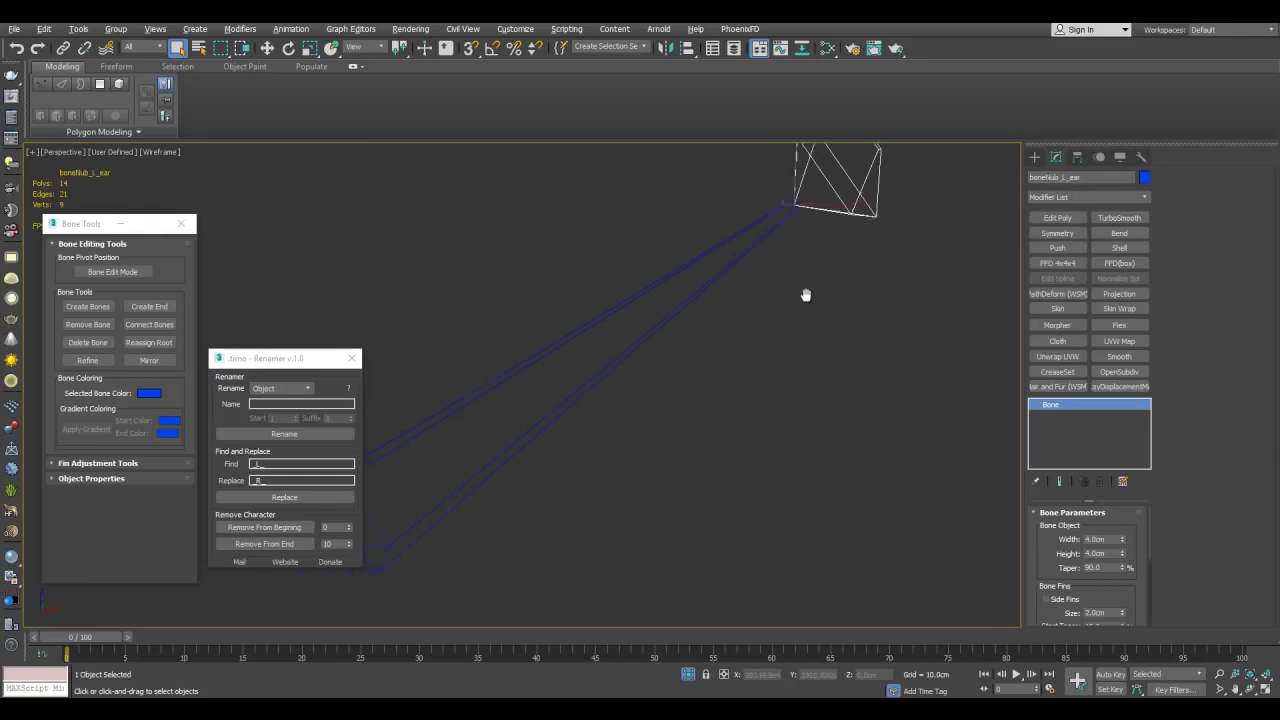
pyautogui.scroll(-4, 804, 298)
pyautogui.moveTo(771, 338); pyautogui.dragTo(821, 313, button='middle')
pyautogui.scroll(-6, 760, 298)
pyautogui.moveTo(699, 334); pyautogui.dragTo(731, 314, button='middle')
pyautogui.scroll(3, 745, 302)
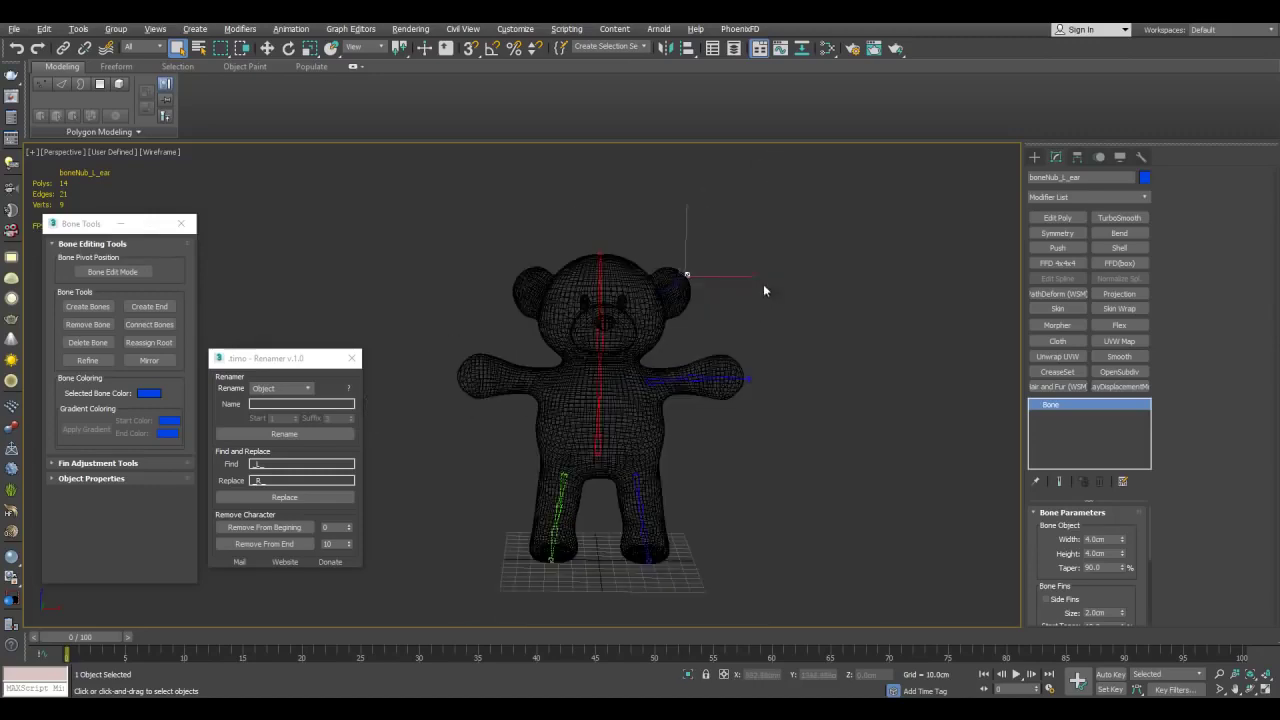
pyautogui.moveTo(661, 390); pyautogui.dragTo(626, 418)
pyautogui.keyDown('alt'); pyautogui.click(624, 409); pyautogui.keyUp('alt')
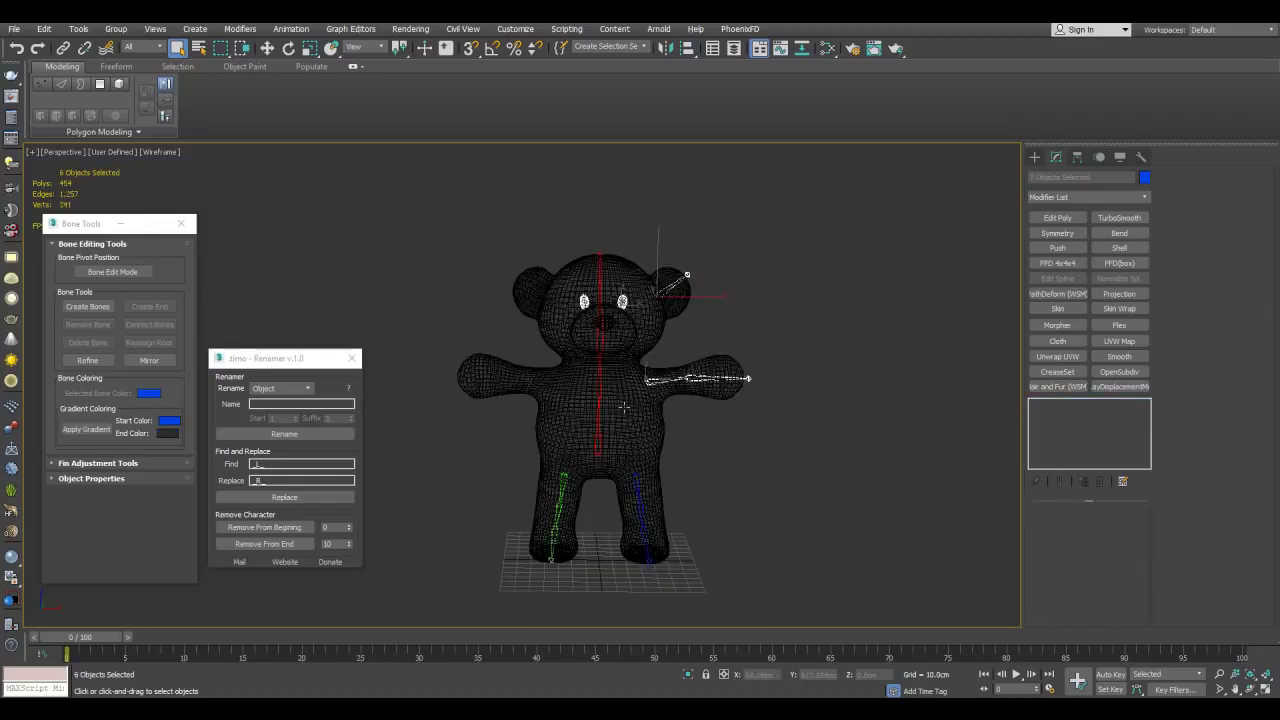
pyautogui.keyDown('alt'); pyautogui.click(601, 322); pyautogui.keyUp('alt')
pyautogui.hotkey('alt', 'q')
pyautogui.click(148, 360)
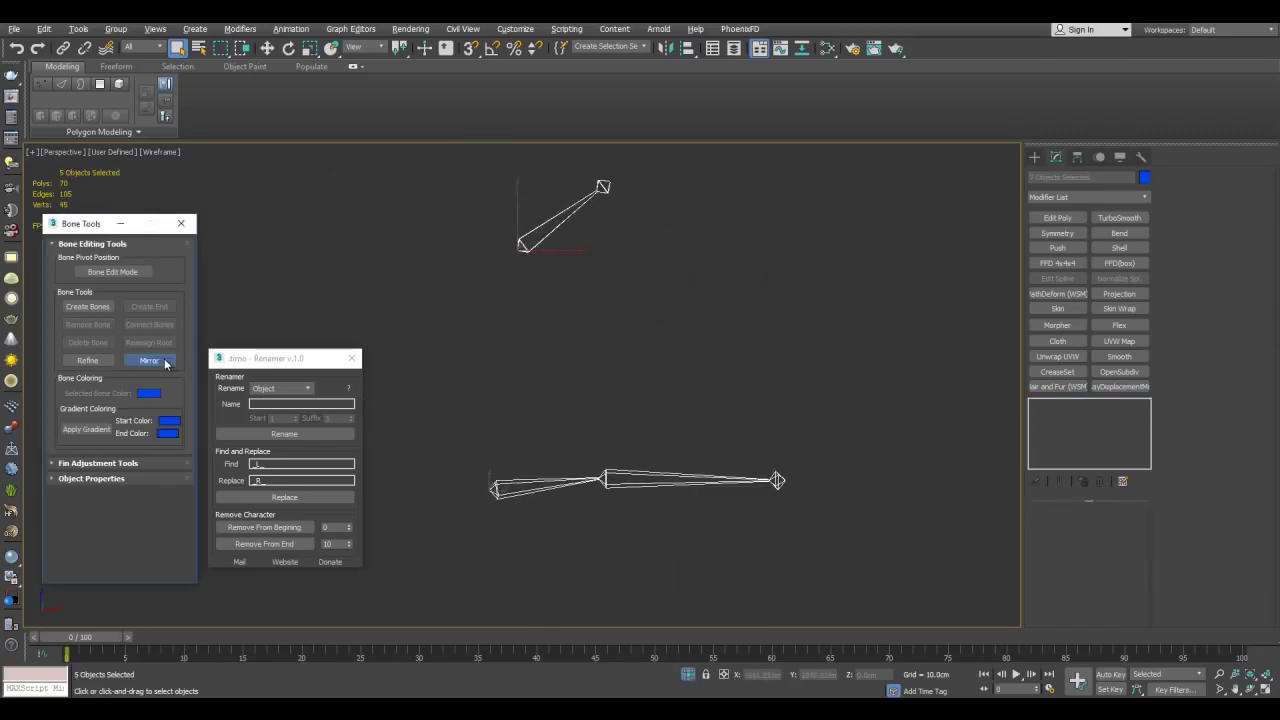
pyautogui.click(190, 440)
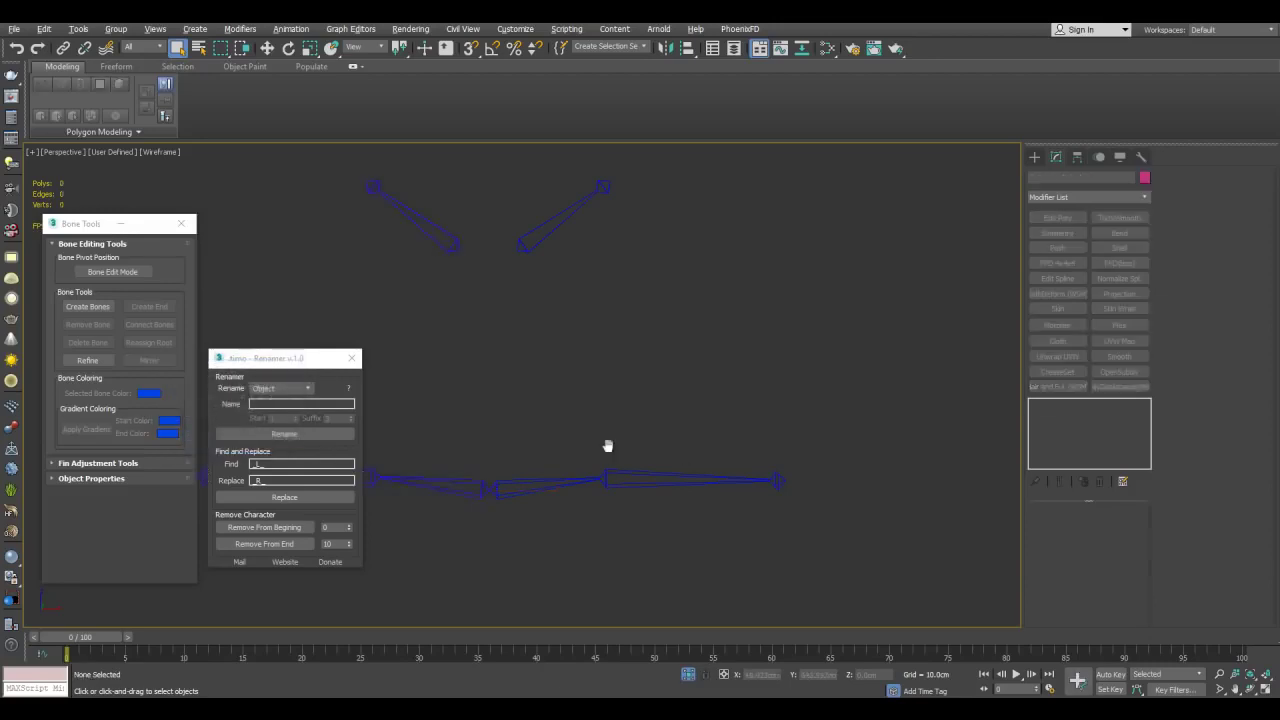
# Set the mirrored upper arm bone's X position to -32.145 cm, the negated X of bone_L_bicep.
pyautogui.click(777, 378)
pyautogui.moveTo(814, 352); pyautogui.dragTo(811, 425, button='middle')
pyautogui.press('w')
pyautogui.moveTo(778, 675); pyautogui.dragTo(672, 681)
pyautogui.hotkey('ctrl', 'c')
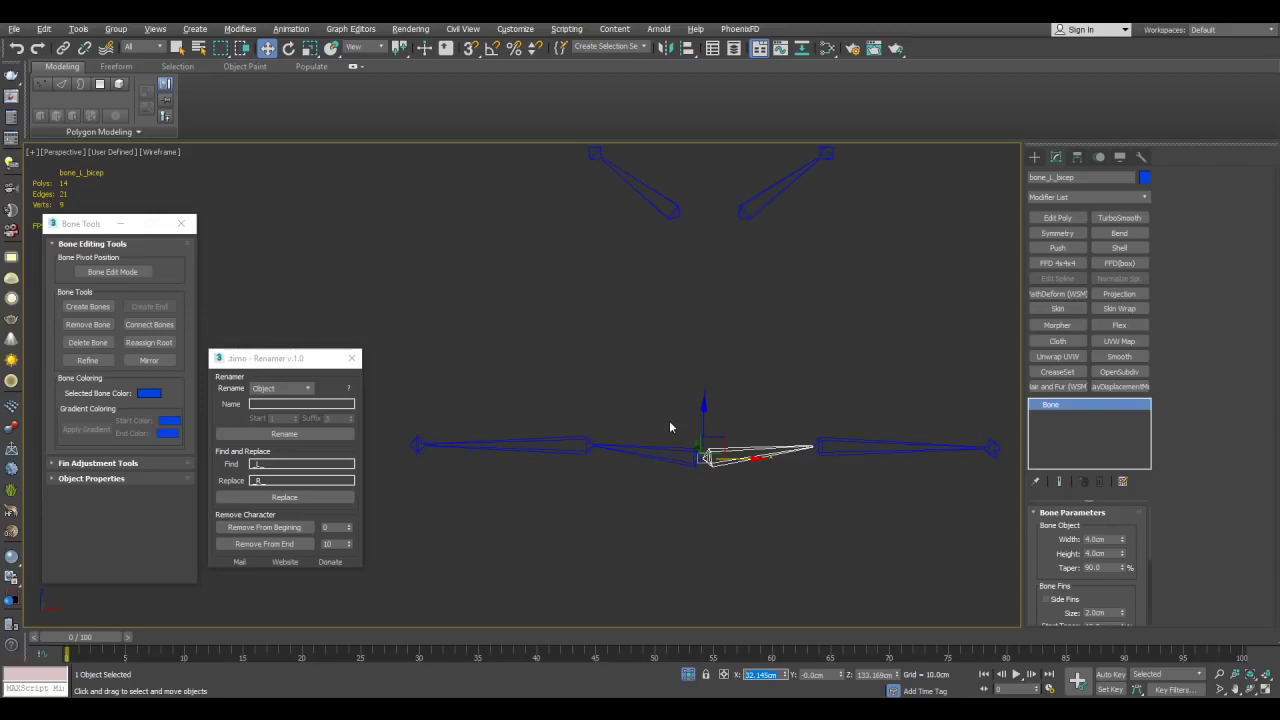
pyautogui.click(669, 459)
pyautogui.moveTo(782, 676); pyautogui.dragTo(690, 676)
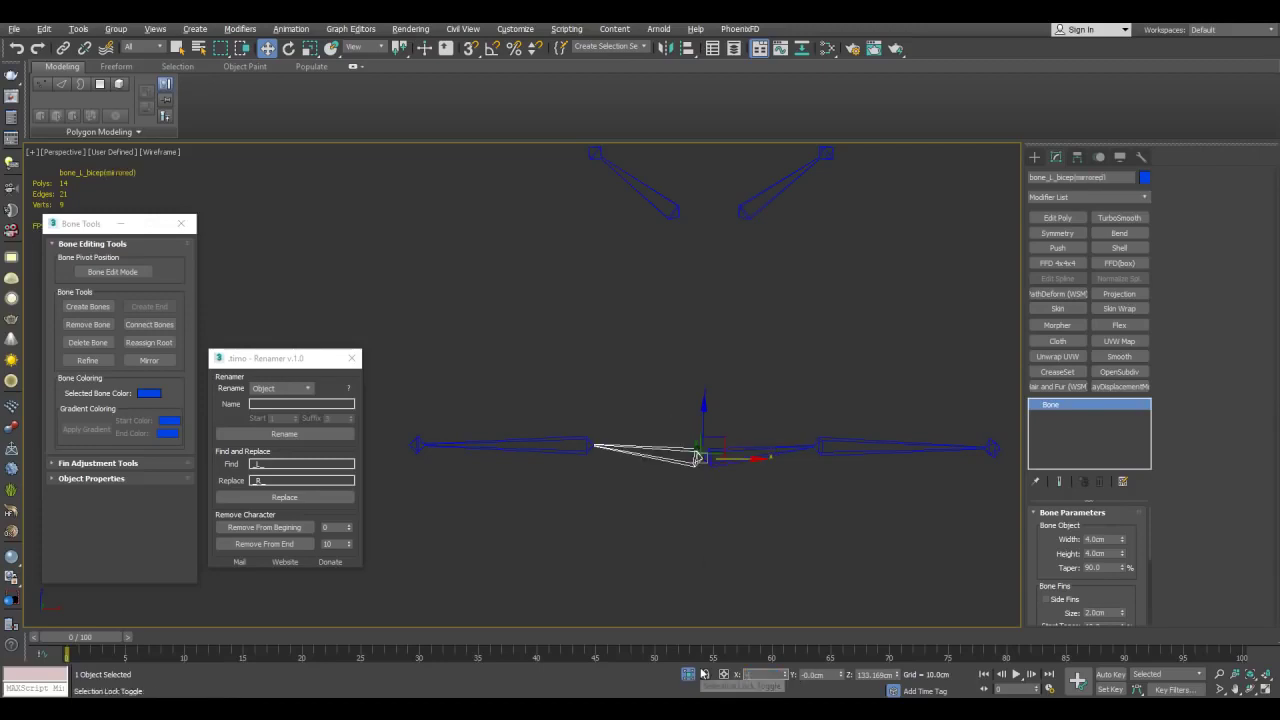
pyautogui.write('-')
pyautogui.hotkey('ctrl', 'v')
pyautogui.press('Return')
pyautogui.moveTo(705, 413); pyautogui.dragTo(724, 424, button='middle')
# Set the mirrored ear bone's X position to the negated X value copied from bone_L_ear.
pyautogui.moveTo(743, 191); pyautogui.dragTo(778, 260)
pyautogui.moveTo(780, 675); pyautogui.dragTo(688, 676)
pyautogui.hotkey('ctrl', 'c')
pyautogui.moveTo(735, 279); pyautogui.dragTo(756, 363, button='middle')
pyautogui.moveTo(668, 398); pyautogui.dragTo(670, 400)
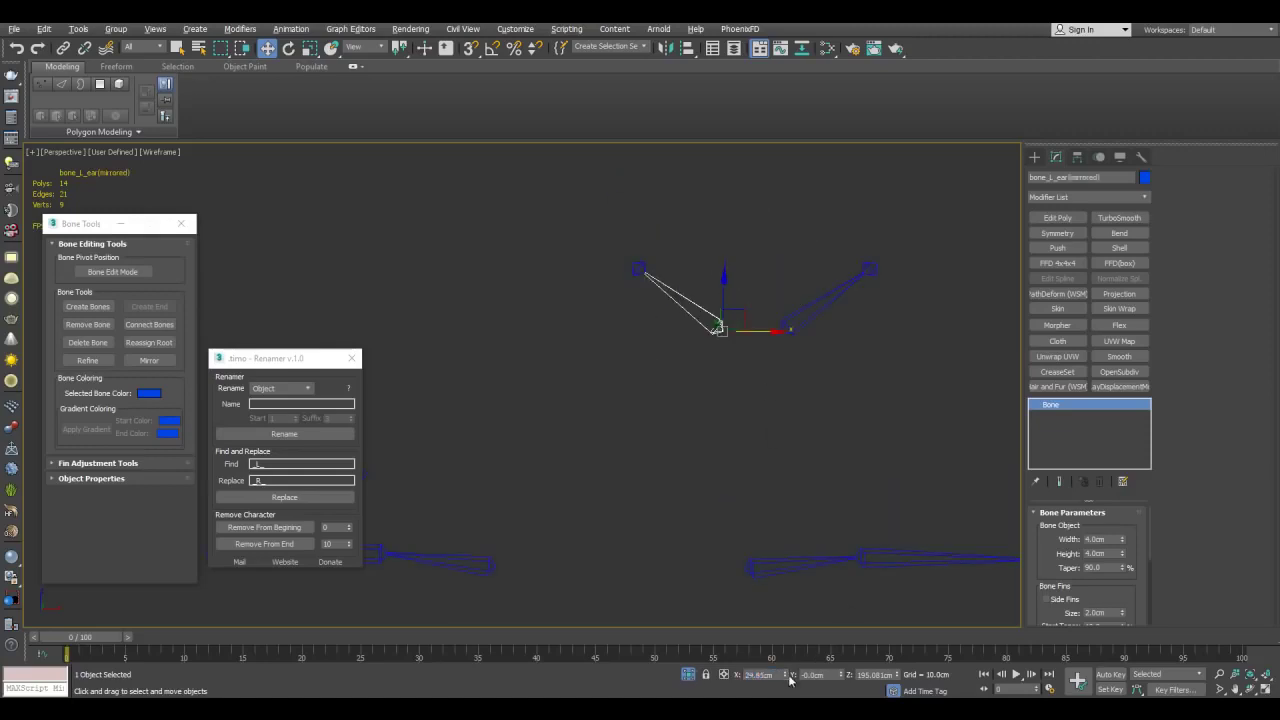
pyautogui.moveTo(780, 678); pyautogui.dragTo(651, 680)
pyautogui.write('-')
pyautogui.hotkey('ctrl', 'v')
pyautogui.press('Return')
pyautogui.moveTo(765, 492); pyautogui.dragTo(787, 478, button='middle')
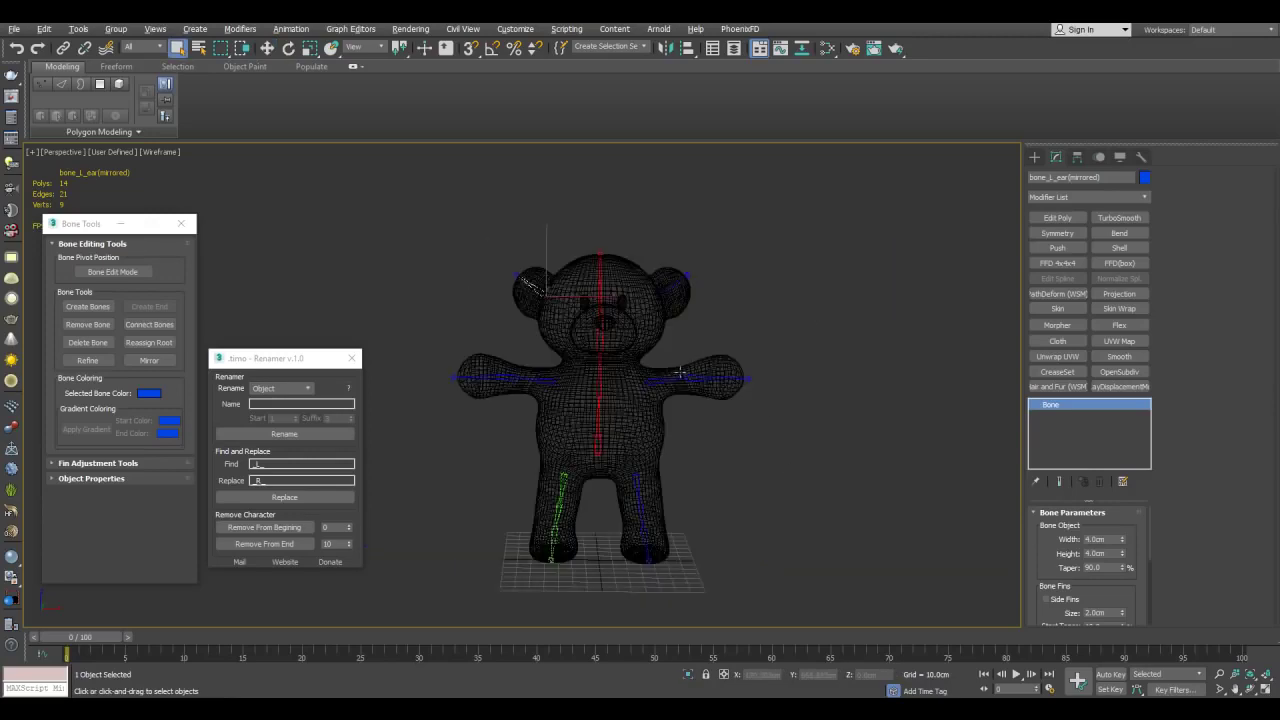
# Copy the green bone color of bone_R_thigh.
pyautogui.moveTo(538, 447); pyautogui.dragTo(574, 431, button='middle')
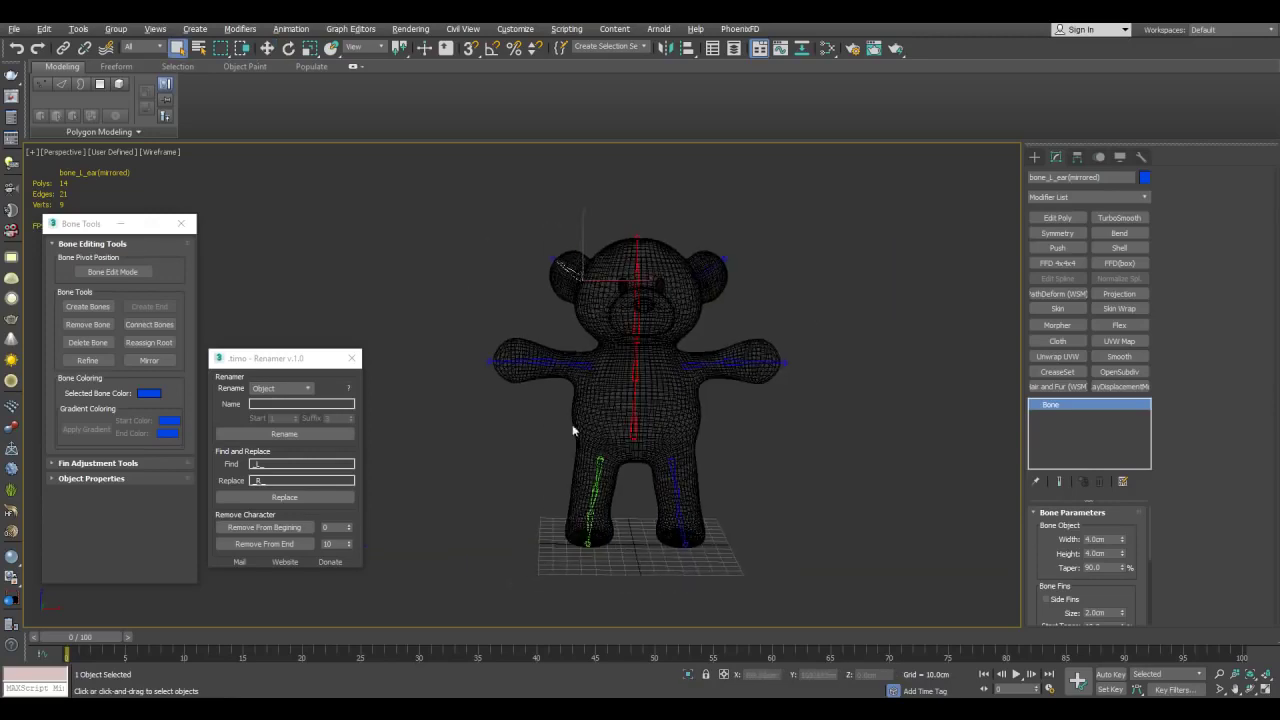
pyautogui.moveTo(538, 450); pyautogui.dragTo(602, 476)
pyautogui.keyDown('alt'); pyautogui.click(606, 478); pyautogui.keyUp('alt')
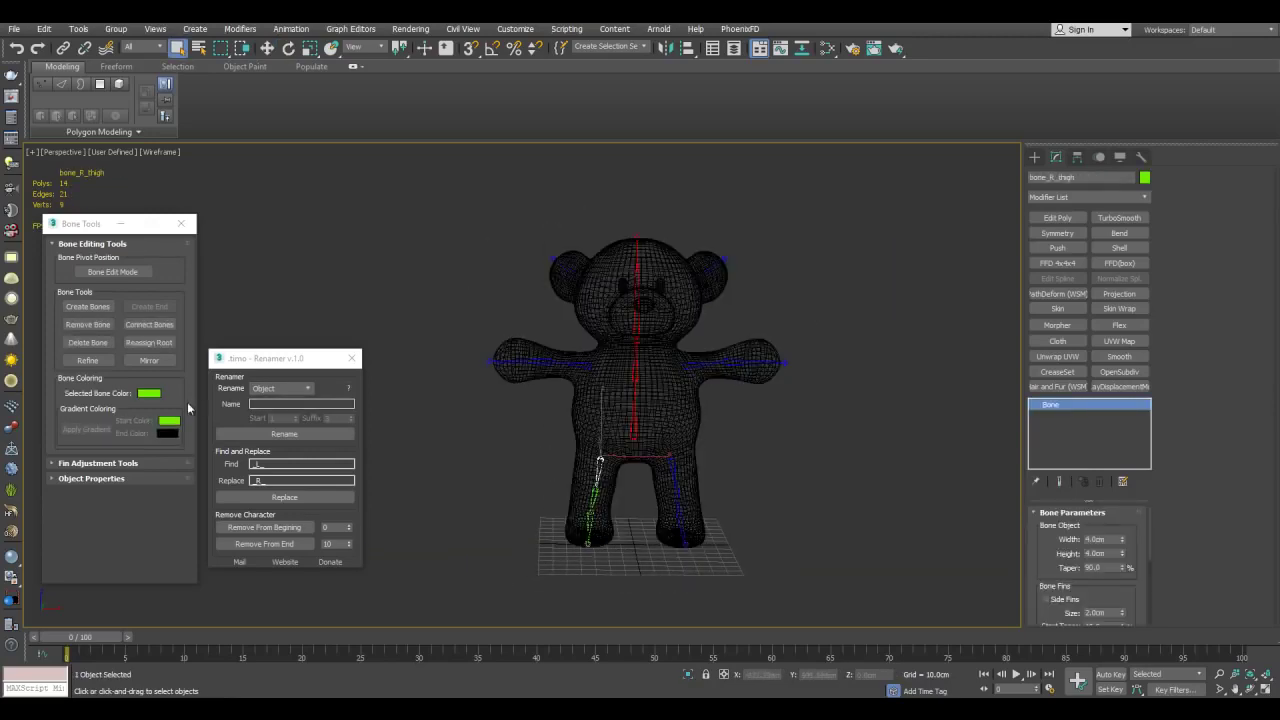
pyautogui.rightClick(147, 396)
# Isolate the mirrored arm and ear bones, apply the copied green as both gradient start and end colors, and exit isolation.
pyautogui.moveTo(470, 232); pyautogui.dragTo(611, 376)
pyautogui.hotkey('alt', 'q')
pyautogui.scroll(-3, 645, 367)
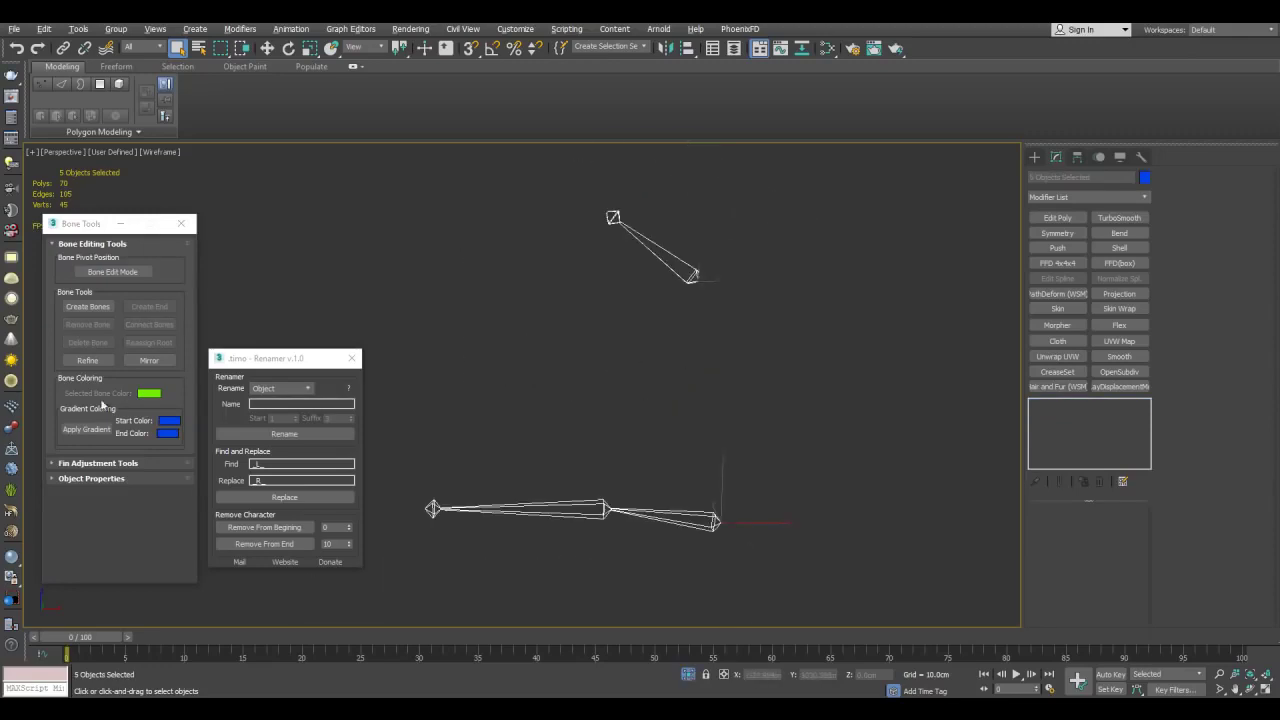
pyautogui.rightClick(170, 428)
pyautogui.click(196, 451)
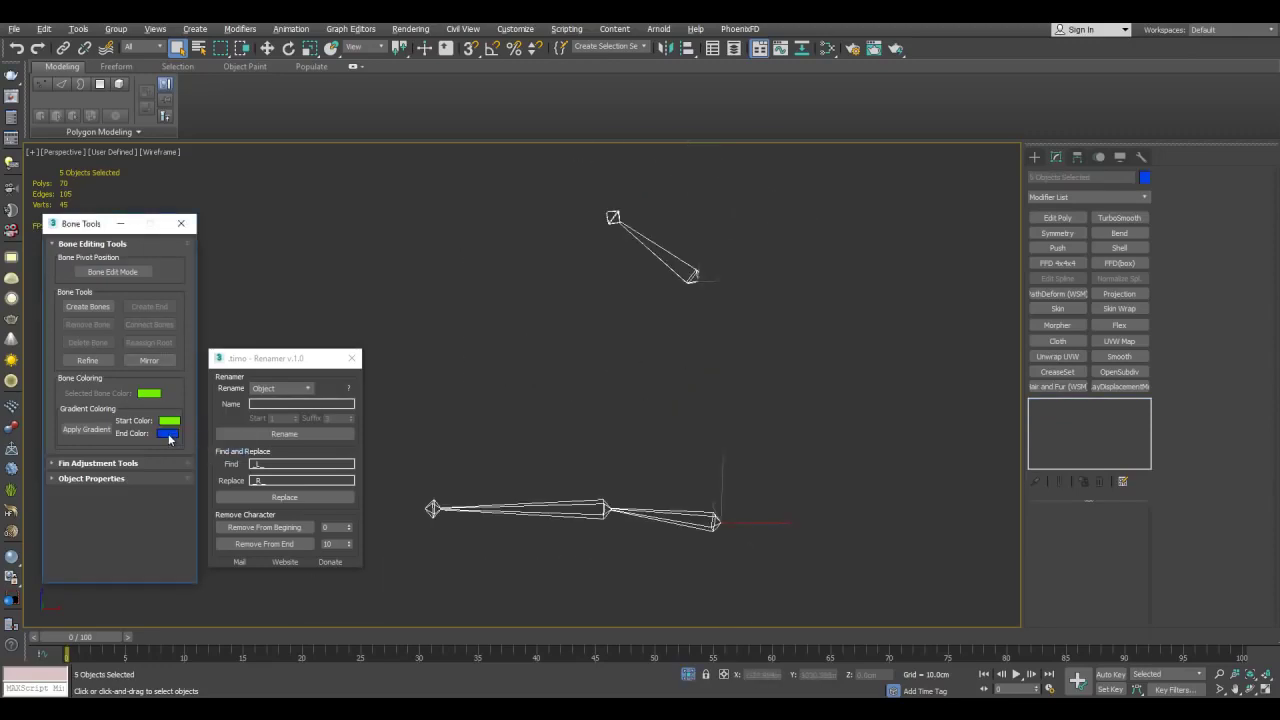
pyautogui.rightClick(167, 434)
pyautogui.click(185, 456)
pyautogui.click(86, 429)
pyautogui.click(703, 371)
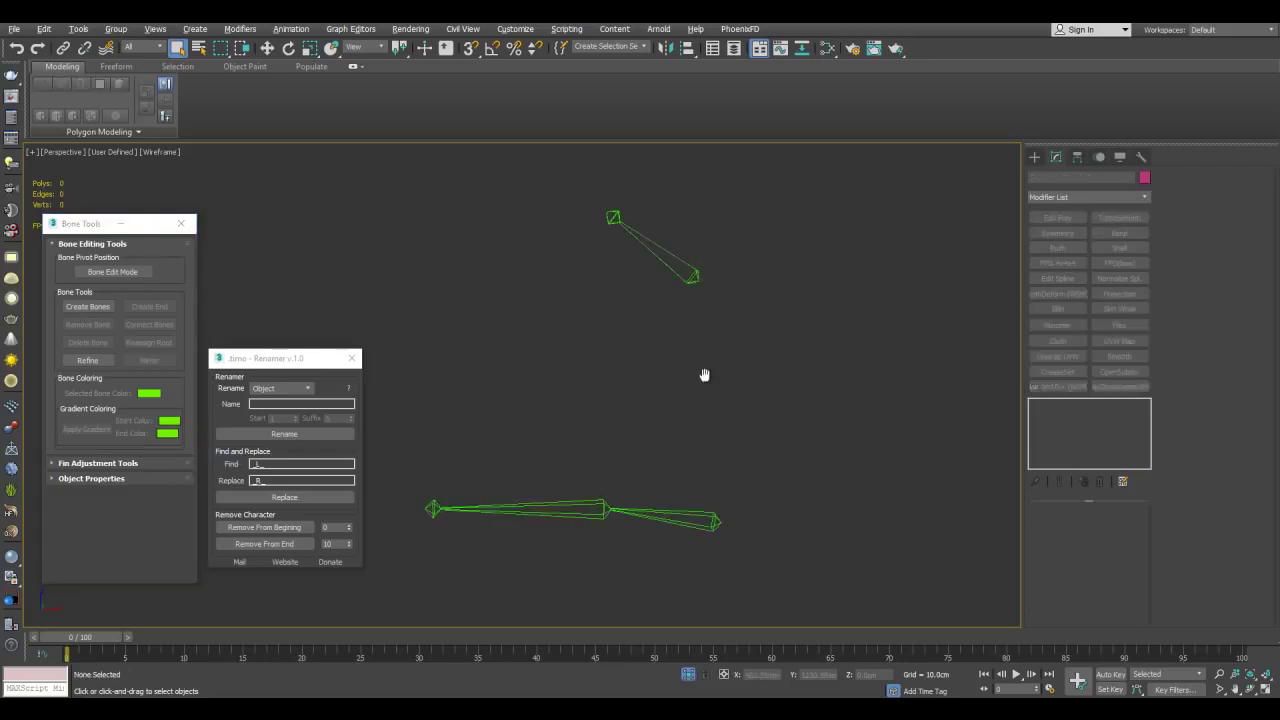
pyautogui.hotkey('alt', 'q')
pyautogui.scroll(5, 670, 320)
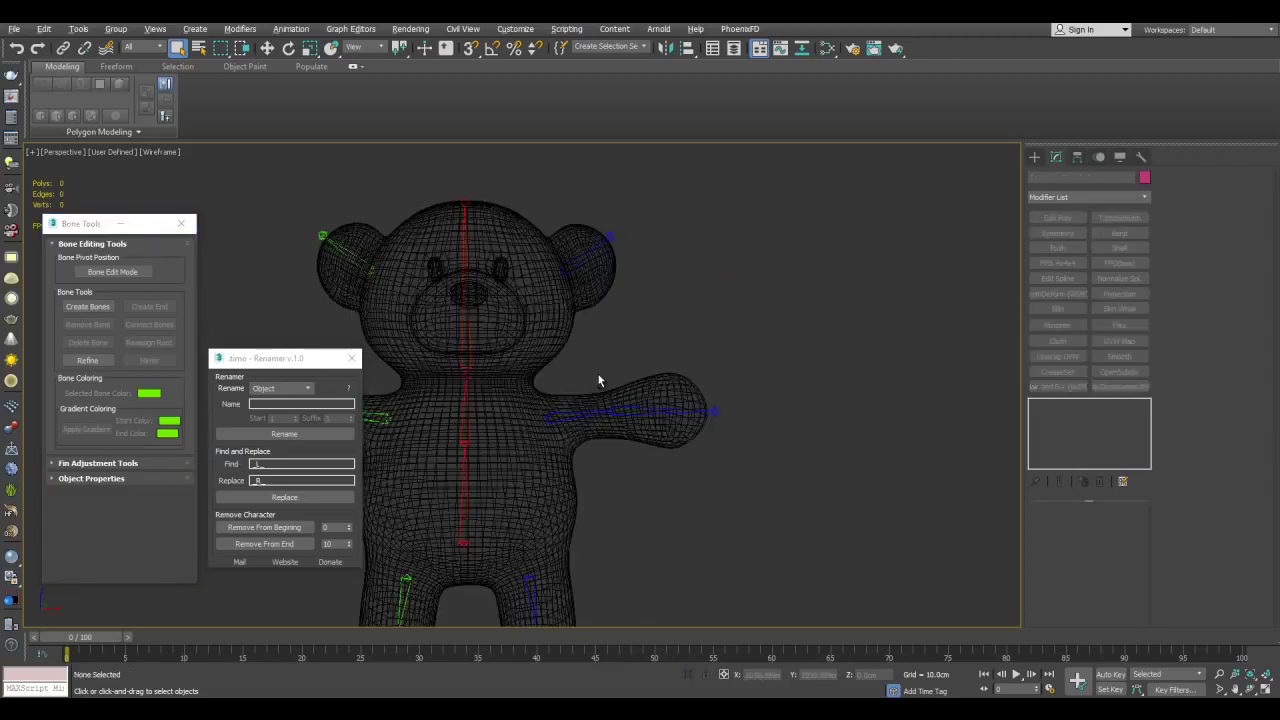
# Isolate the red spine and head bones to check them, and exit isolation.
pyautogui.keyDown('alt'); pyautogui.moveTo(670, 320); pyautogui.dragTo(664, 346, button='middle'); pyautogui.keyUp('alt')
pyautogui.scroll(-5, 664, 346)
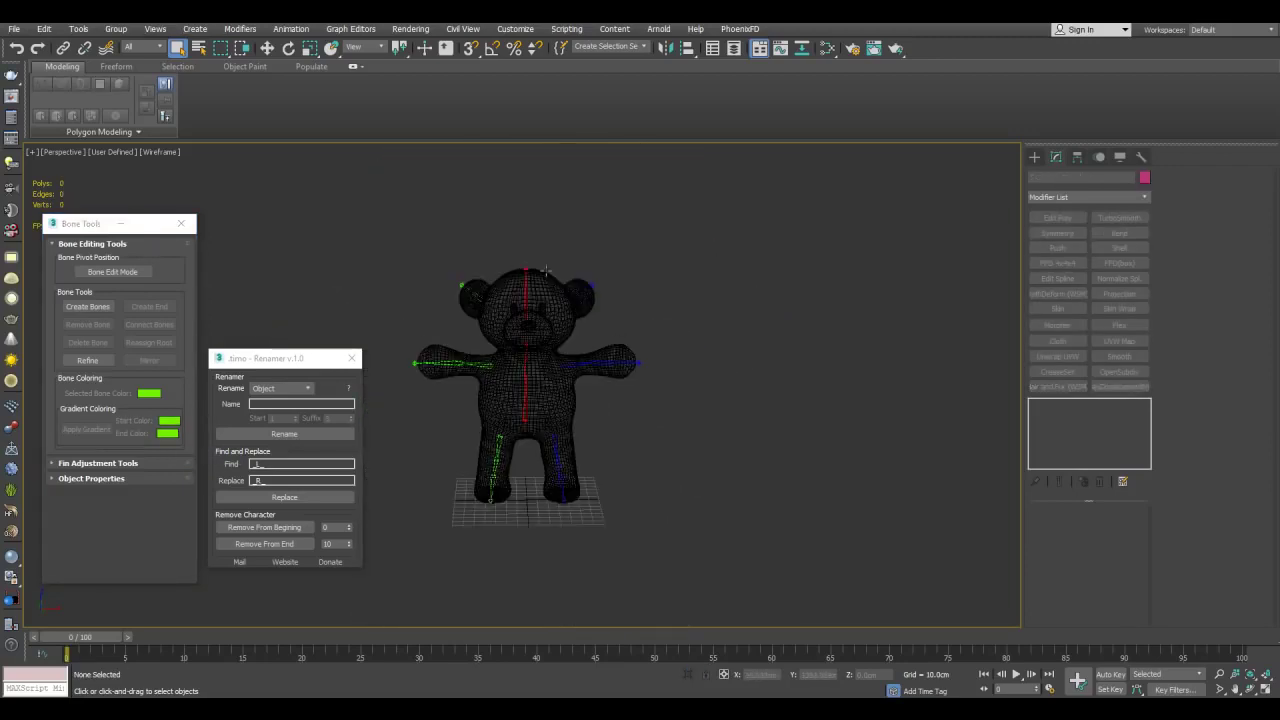
pyautogui.moveTo(504, 250); pyautogui.dragTo(517, 310)
pyautogui.doubleClick(536, 445)
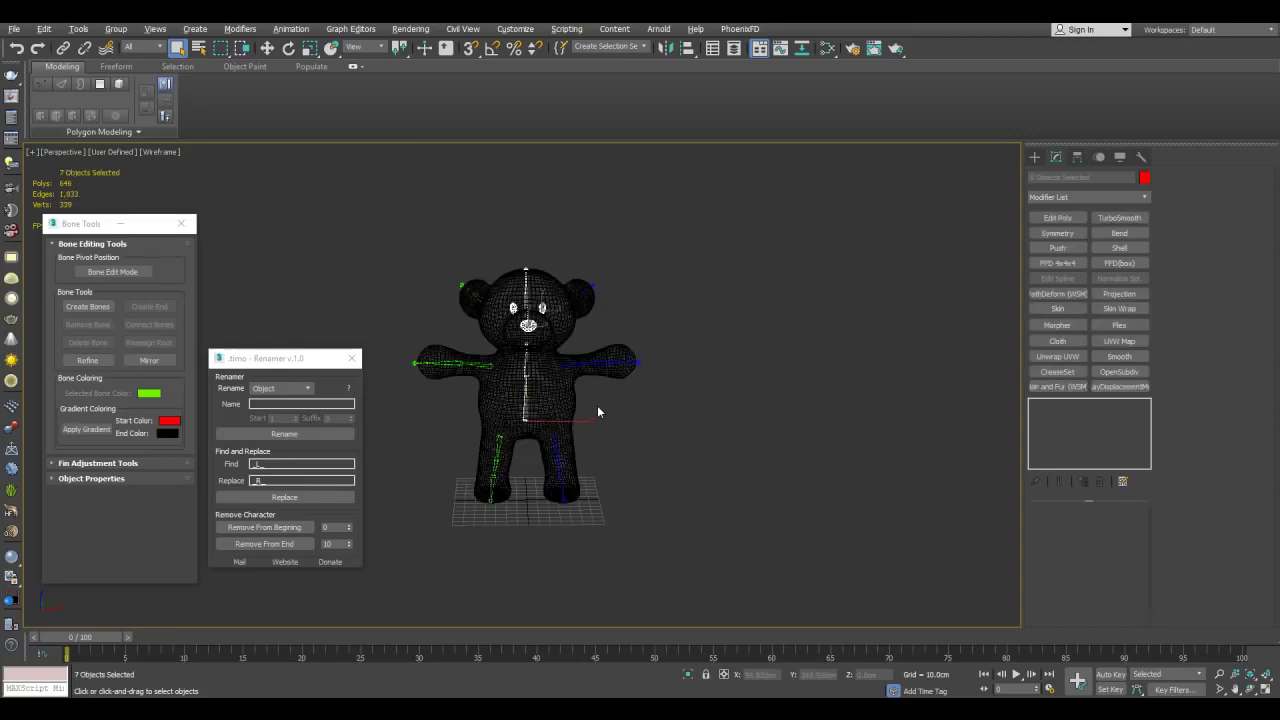
pyautogui.keyDown('alt'); pyautogui.moveTo(546, 344); pyautogui.dragTo(547, 345); pyautogui.keyUp('alt')
pyautogui.hotkey('alt', 'q')
pyautogui.click(623, 440)
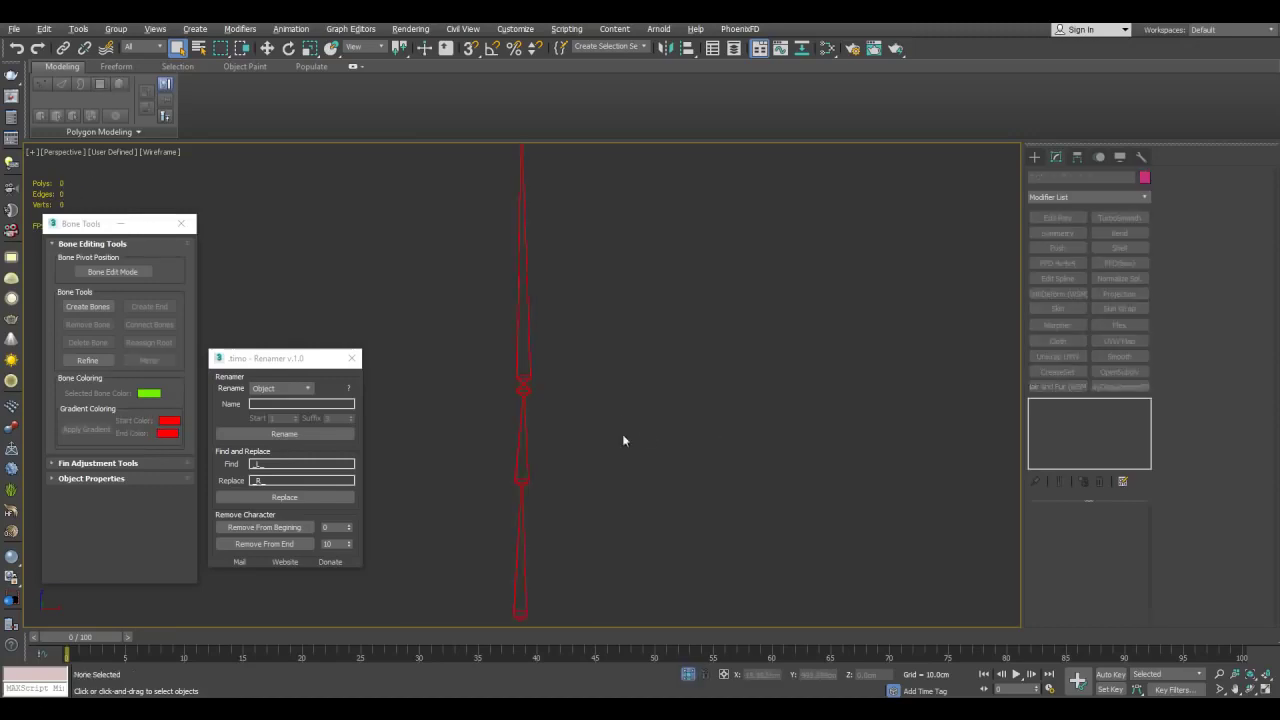
pyautogui.moveTo(655, 428); pyautogui.dragTo(663, 426, button='middle')
pyautogui.hotkey('alt', 'q')
pyautogui.scroll(10, 574, 377)
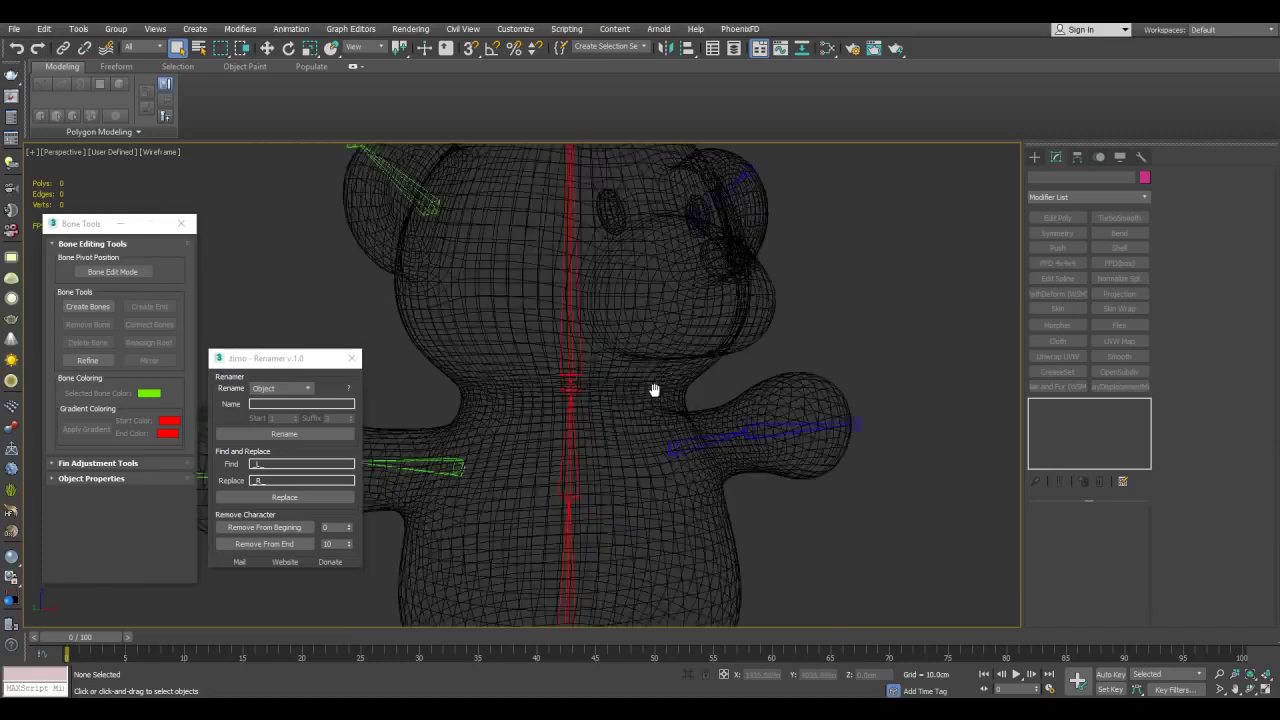
# Examine how the spine, head, arm and ear bones sit inside the bear's body from the front, side and back.
pyautogui.click(589, 394)
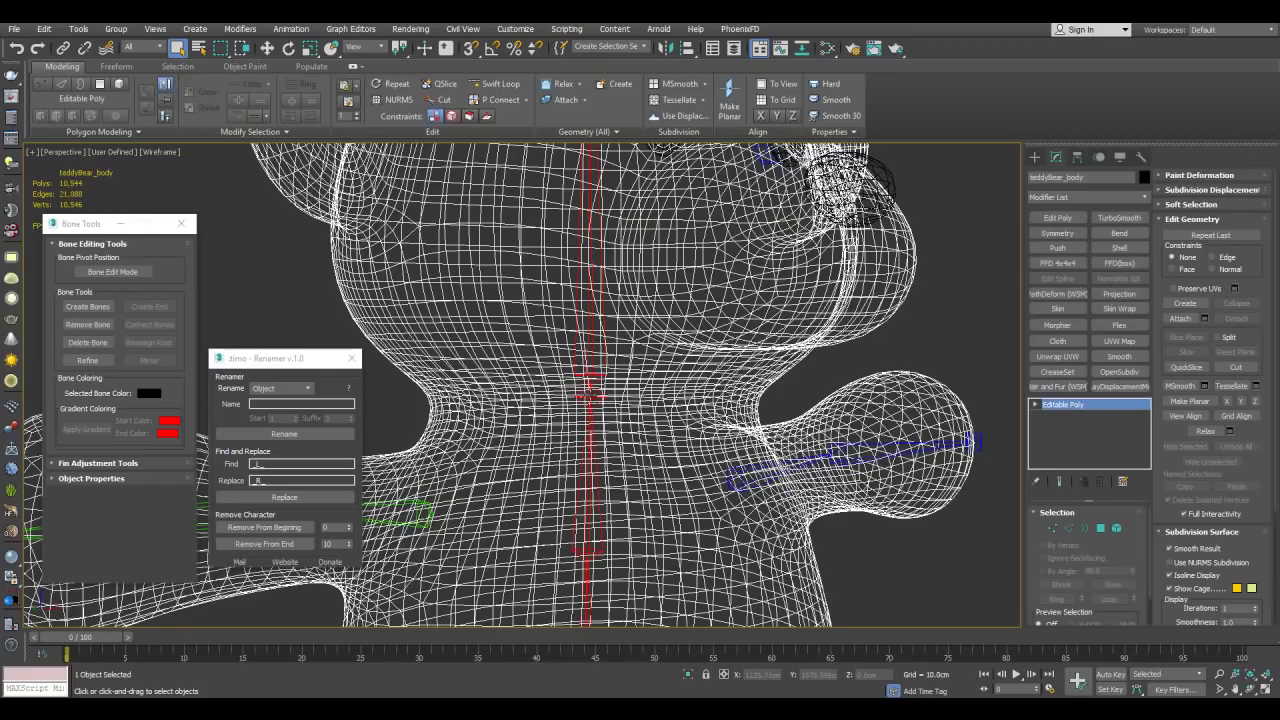
pyautogui.click(590, 395)
pyautogui.scroll(-6, 591, 394)
pyautogui.keyDown('alt'); pyautogui.moveTo(666, 405); pyautogui.dragTo(706, 409, button='middle'); pyautogui.keyUp('alt')
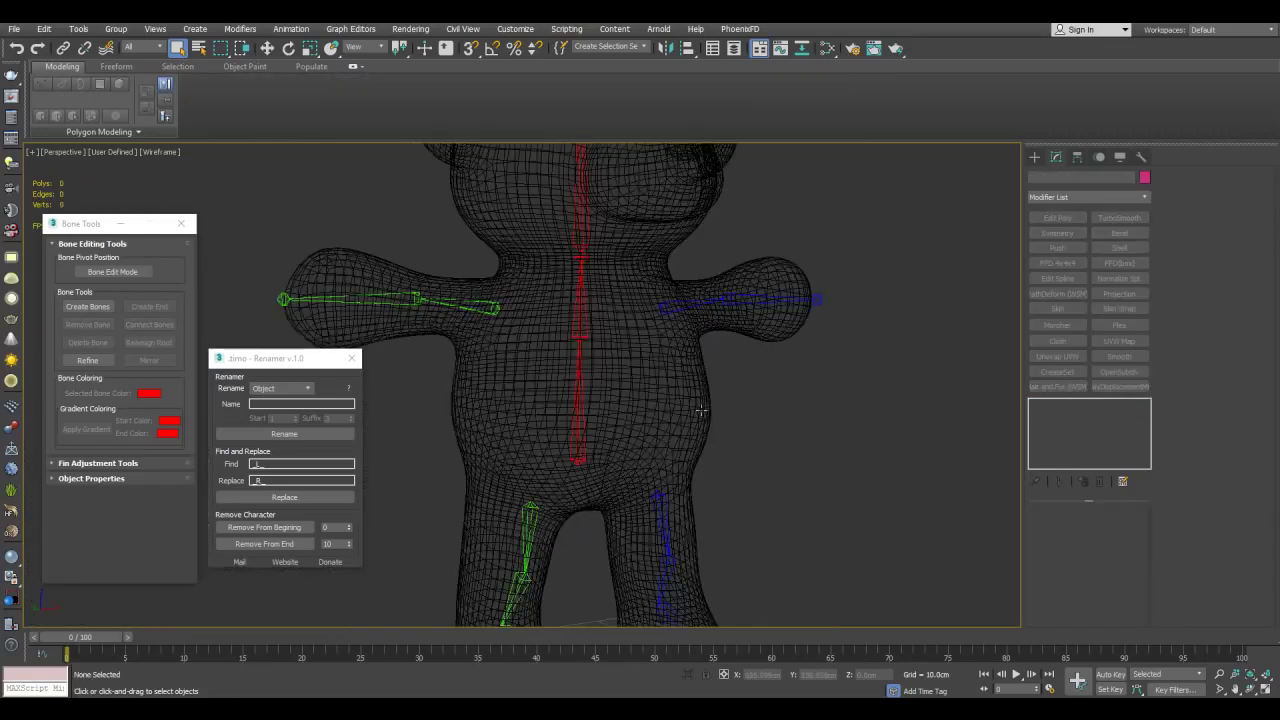
pyautogui.keyDown('alt'); pyautogui.moveTo(700, 410); pyautogui.dragTo(685, 345, button='middle'); pyautogui.keyUp('alt')
pyautogui.scroll(-4, 650, 394)
pyautogui.keyDown('alt'); pyautogui.moveTo(650, 394); pyautogui.dragTo(655, 455, button='middle'); pyautogui.keyUp('alt')
pyautogui.scroll(4, 700, 388)
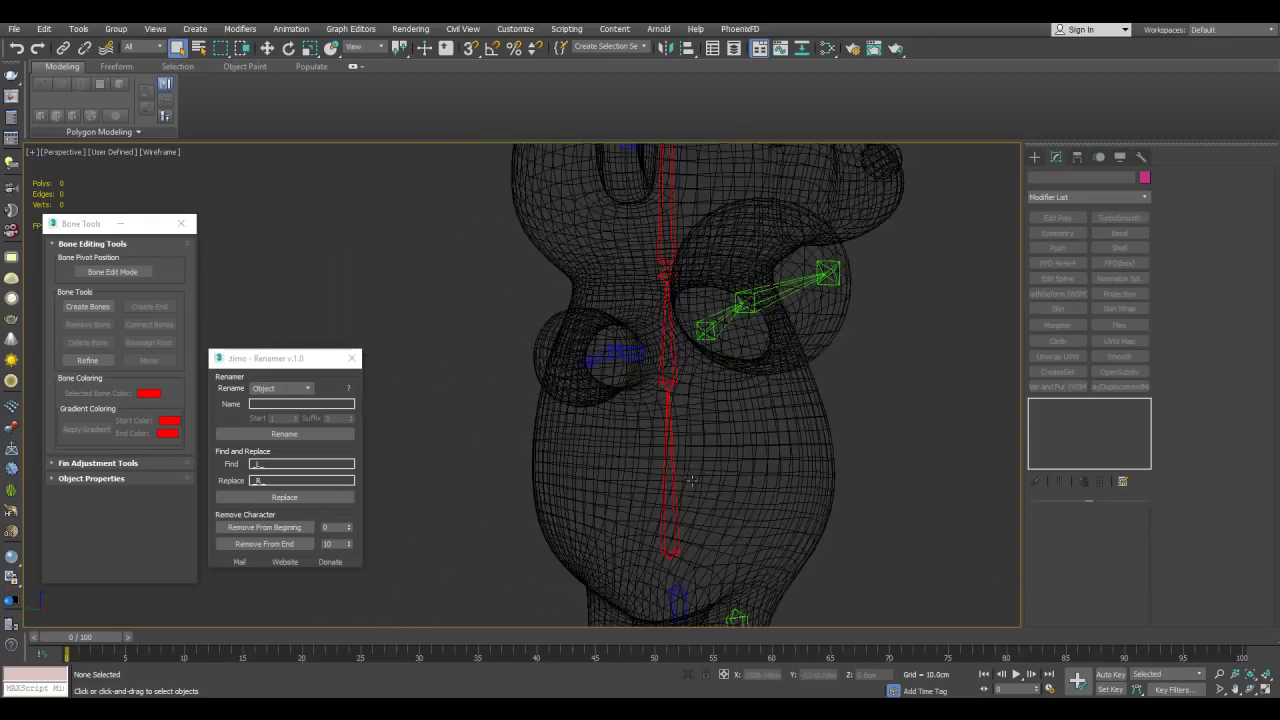
pyautogui.scroll(-2, 670, 490)
pyautogui.moveTo(684, 510); pyautogui.dragTo(604, 487, button='middle')
pyautogui.moveTo(554, 383)
pyautogui.keyDown('alt'); pyautogui.mouseDown(button='middle')
pyautogui.moveTo(520, 390)
pyautogui.moveTo(565, 391)
pyautogui.mouseUp(button='middle'); pyautogui.keyUp('alt')
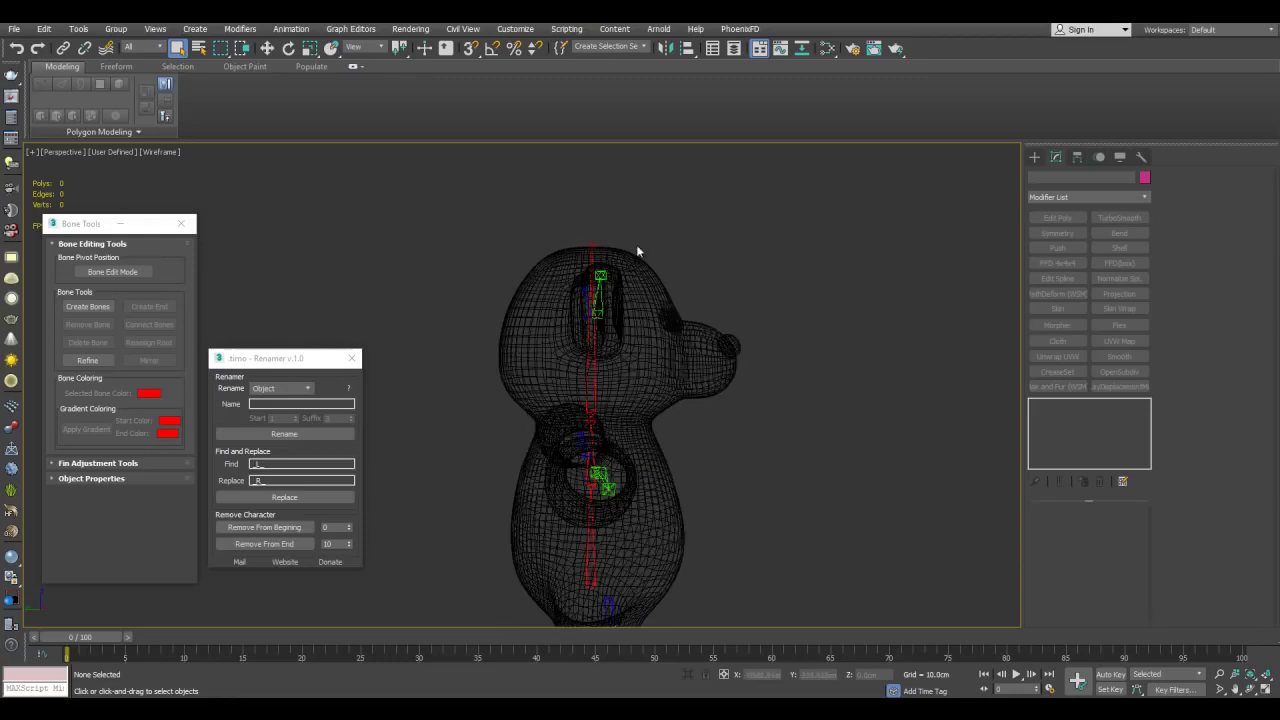
pyautogui.moveTo(606, 330); pyautogui.dragTo(562, 293, button='middle')
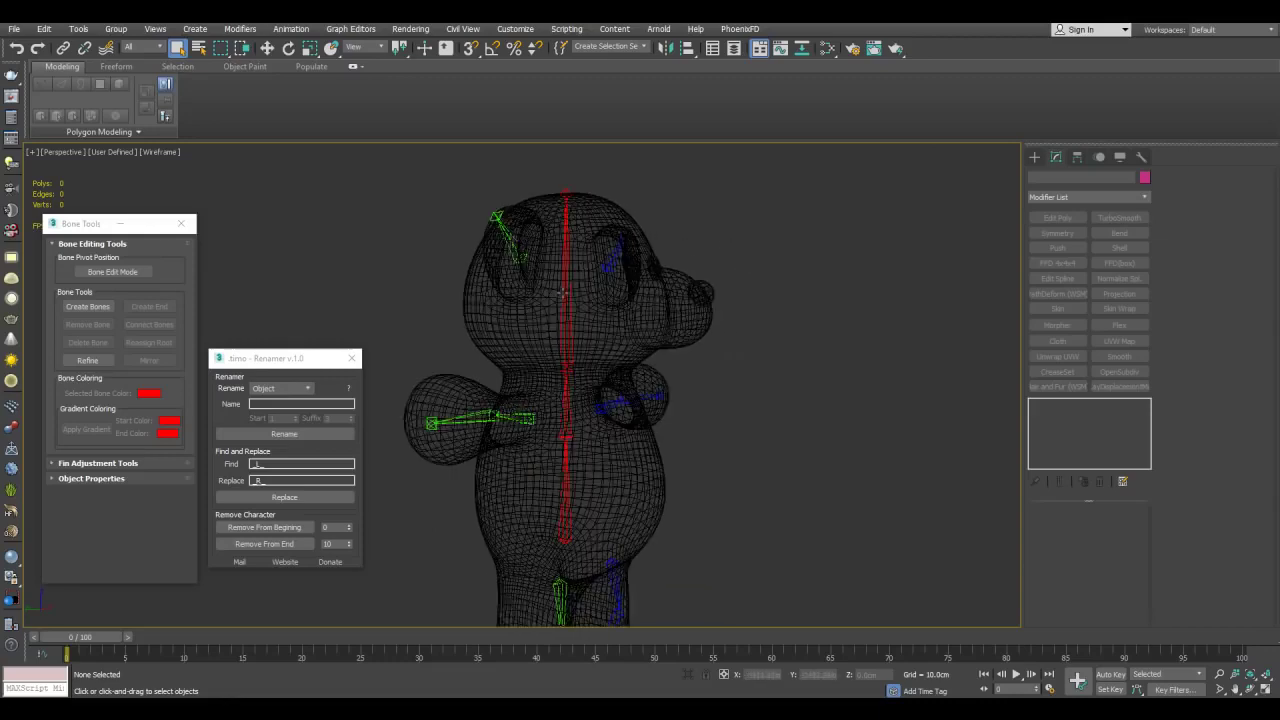
pyautogui.moveTo(552, 388); pyautogui.dragTo(579, 351, button='middle')
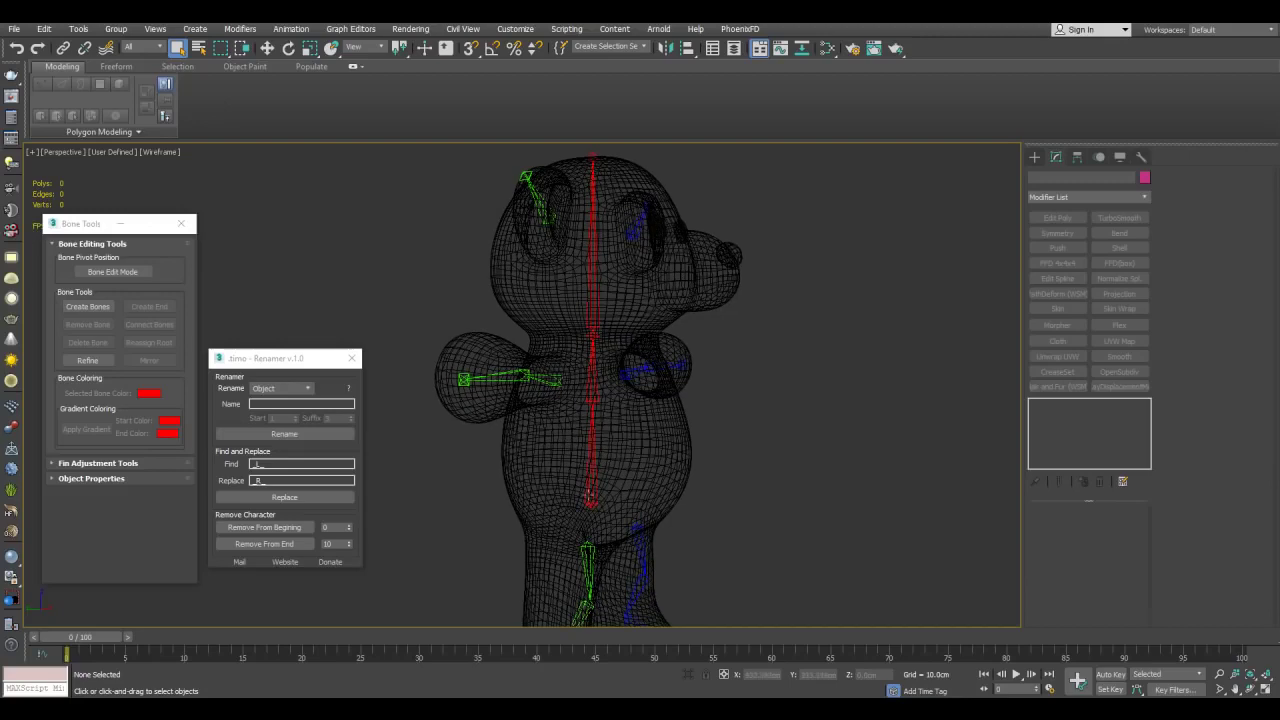
pyautogui.keyDown('alt'); pyautogui.moveTo(466, 340); pyautogui.dragTo(720, 410, button='middle'); pyautogui.keyUp('alt')
pyautogui.scroll(-3, 725, 407)
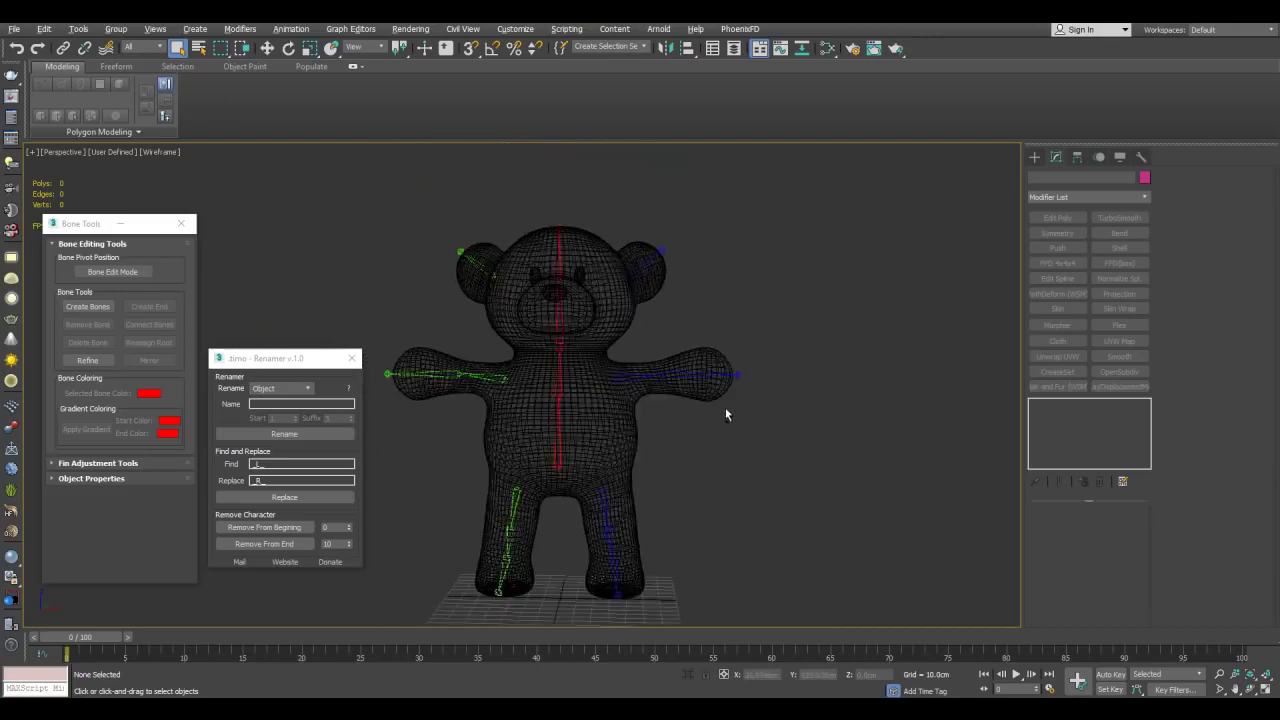
pyautogui.scroll(6, 692, 414)
pyautogui.keyDown('alt'); pyautogui.moveTo(540, 336); pyautogui.dragTo(618, 351, button='middle'); pyautogui.keyUp('alt')
pyautogui.scroll(-3, 618, 351)
pyautogui.scroll(6, 641, 374)
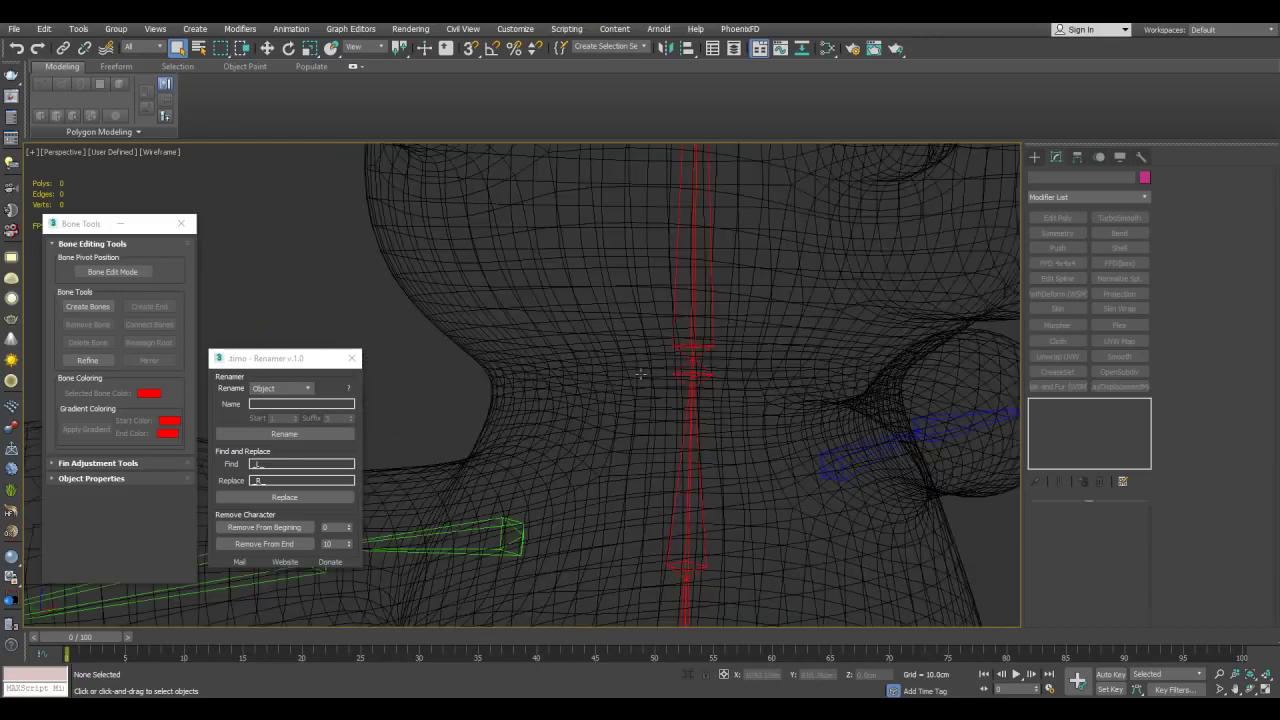
# Remove the small extra bone between the upper spine bone and the head bone with Remove Bone.
pyautogui.click(690, 373)
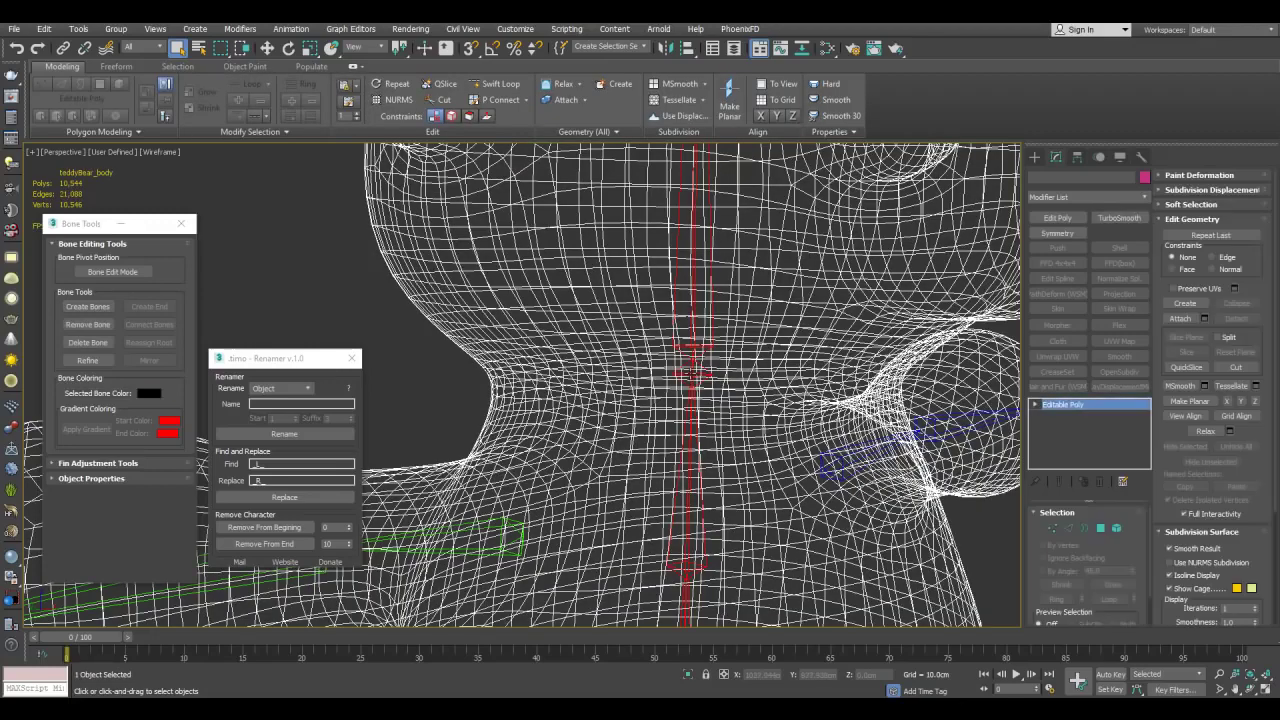
pyautogui.click(690, 368)
pyautogui.moveTo(731, 363); pyautogui.dragTo(653, 376, button='middle')
pyautogui.scroll(4, 556, 354)
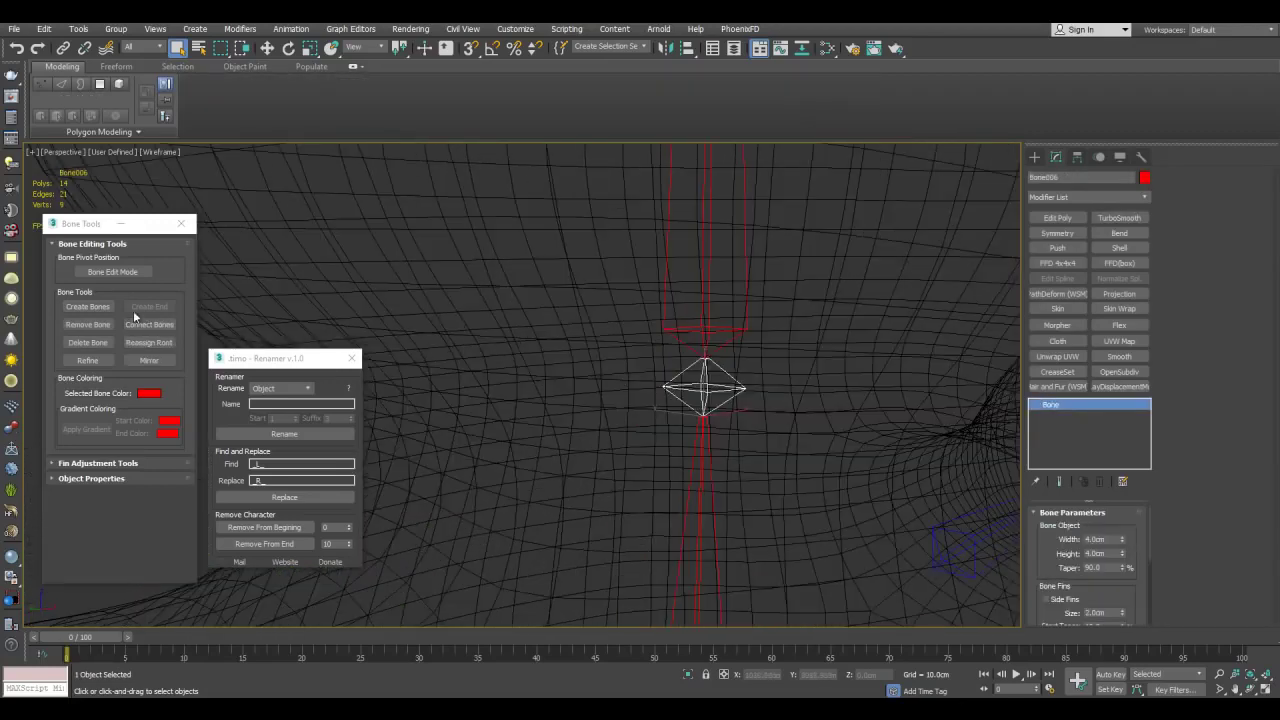
pyautogui.click(108, 323)
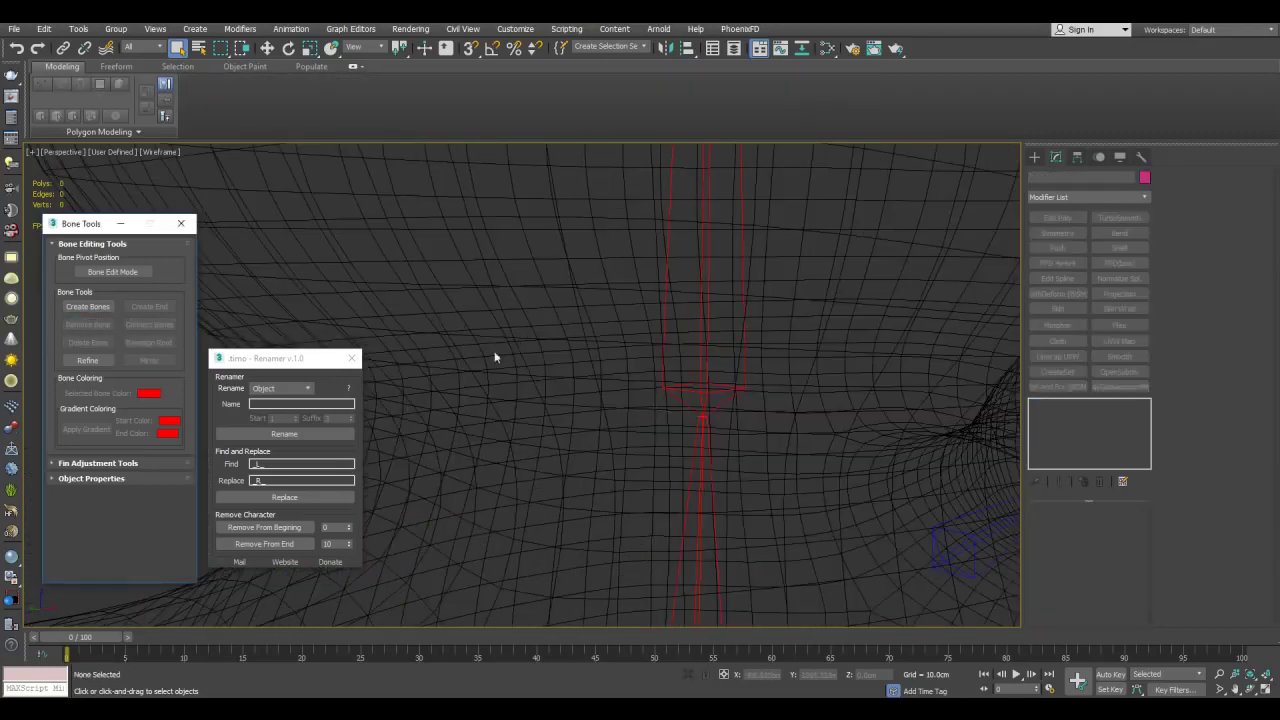
# Select the head bone chain, and test-rotate the upper spine bone about its X axis to check that the head follows.
pyautogui.doubleClick(706, 291)
pyautogui.moveTo(709, 384); pyautogui.dragTo(705, 311, button='middle')
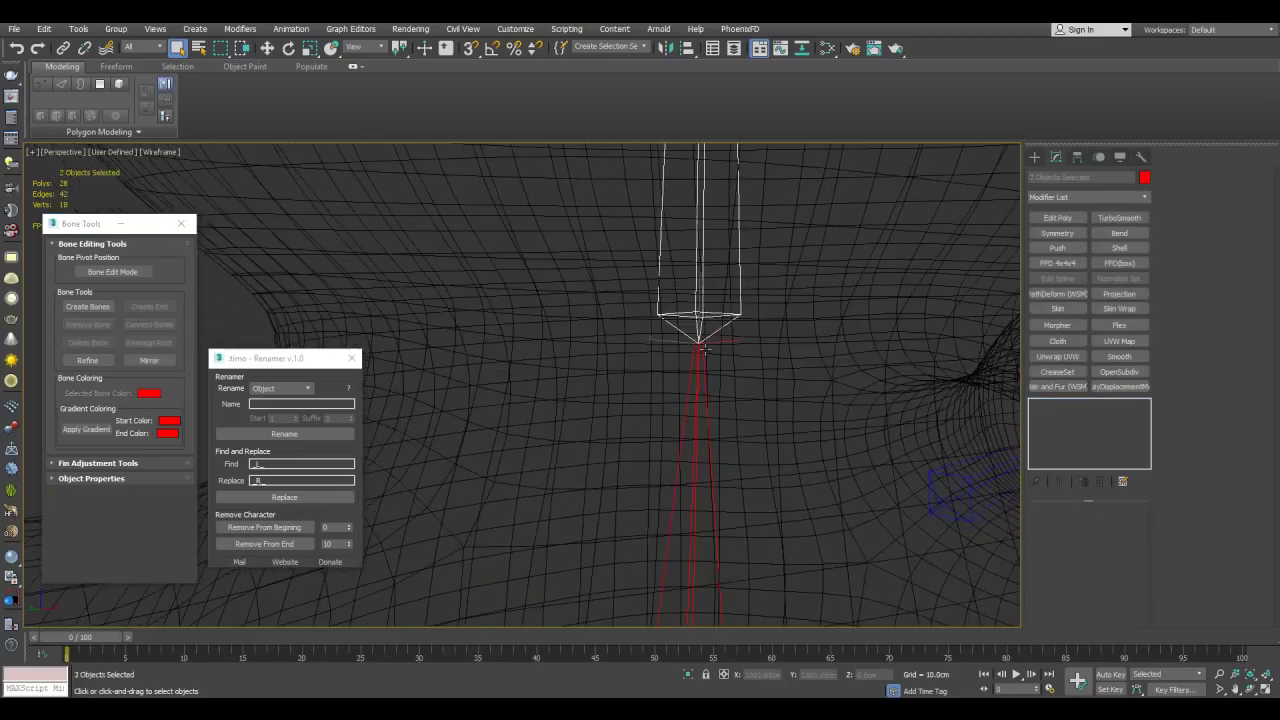
pyautogui.click(702, 355)
pyautogui.scroll(-4, 702, 355)
pyautogui.press('e')
pyautogui.keyDown('alt'); pyautogui.moveTo(702, 355); pyautogui.dragTo(648, 440, button='middle'); pyautogui.keyUp('alt')
pyautogui.moveTo(650, 466); pyautogui.dragTo(658, 497)
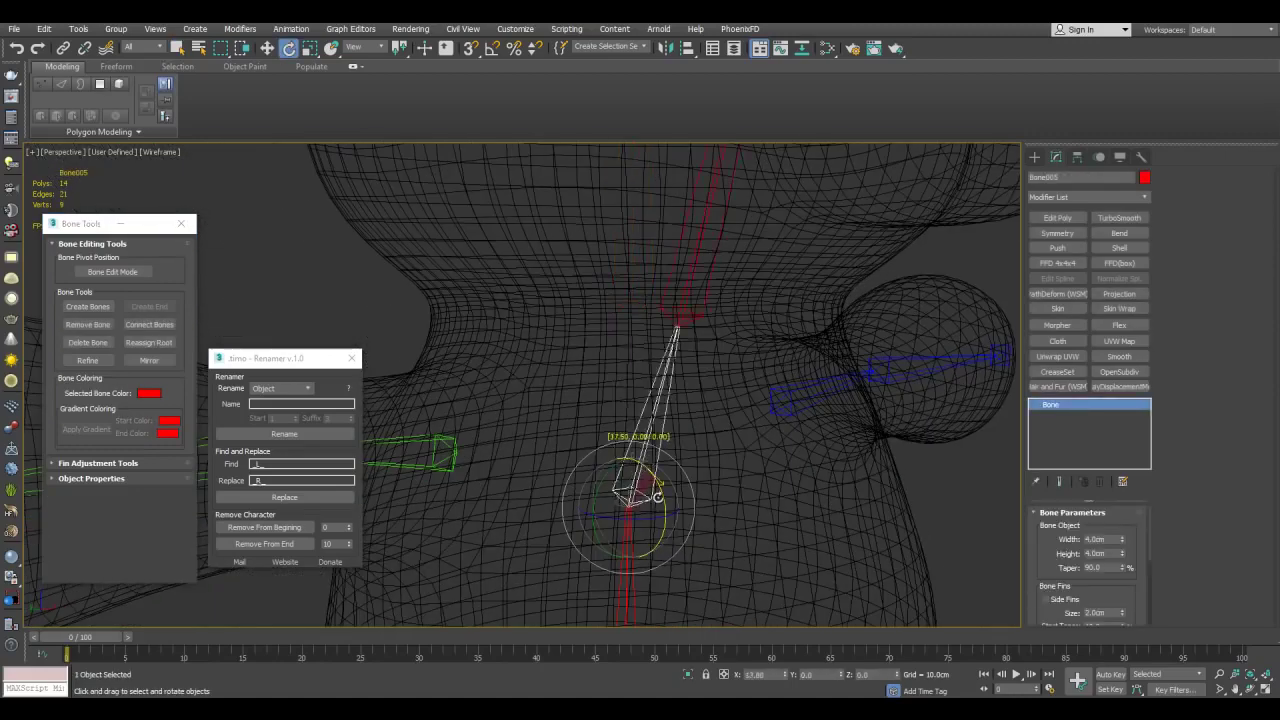
pyautogui.scroll(-10, 600, 300)
pyautogui.press('q')
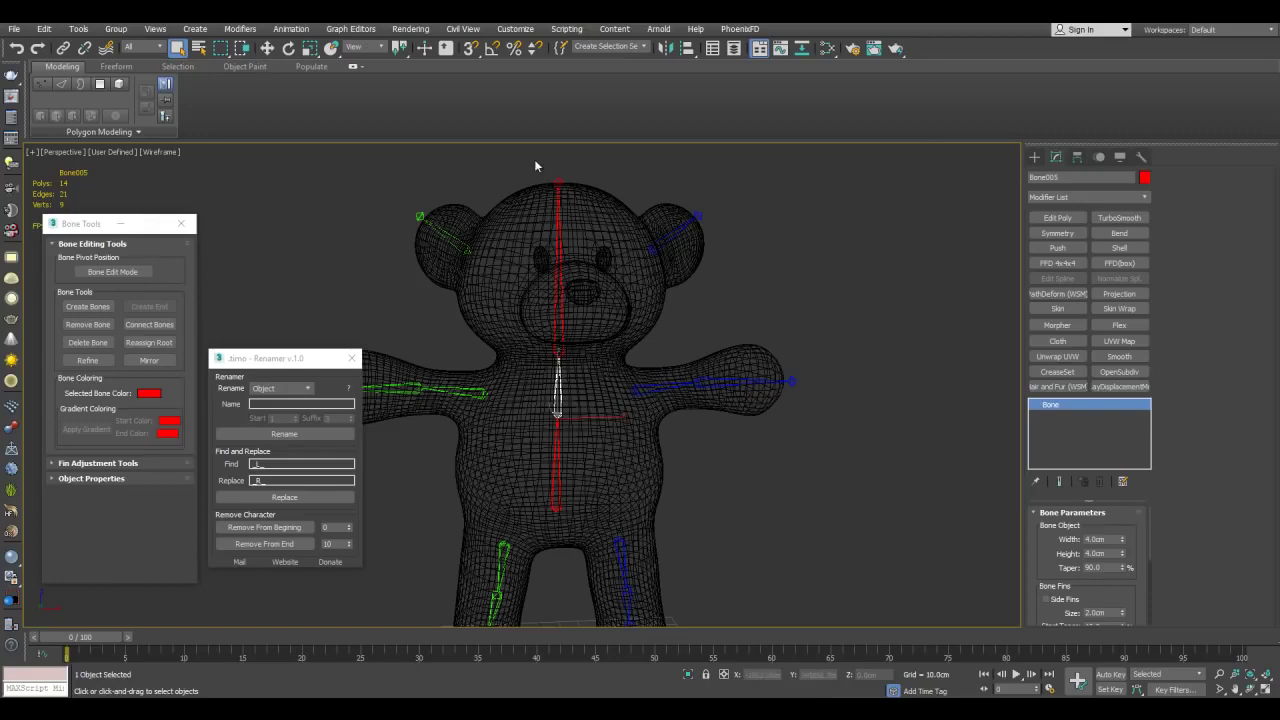
# Select the spine and head bones without the eyes and nose, and isolate them.
pyautogui.moveTo(535, 166); pyautogui.dragTo(609, 521)
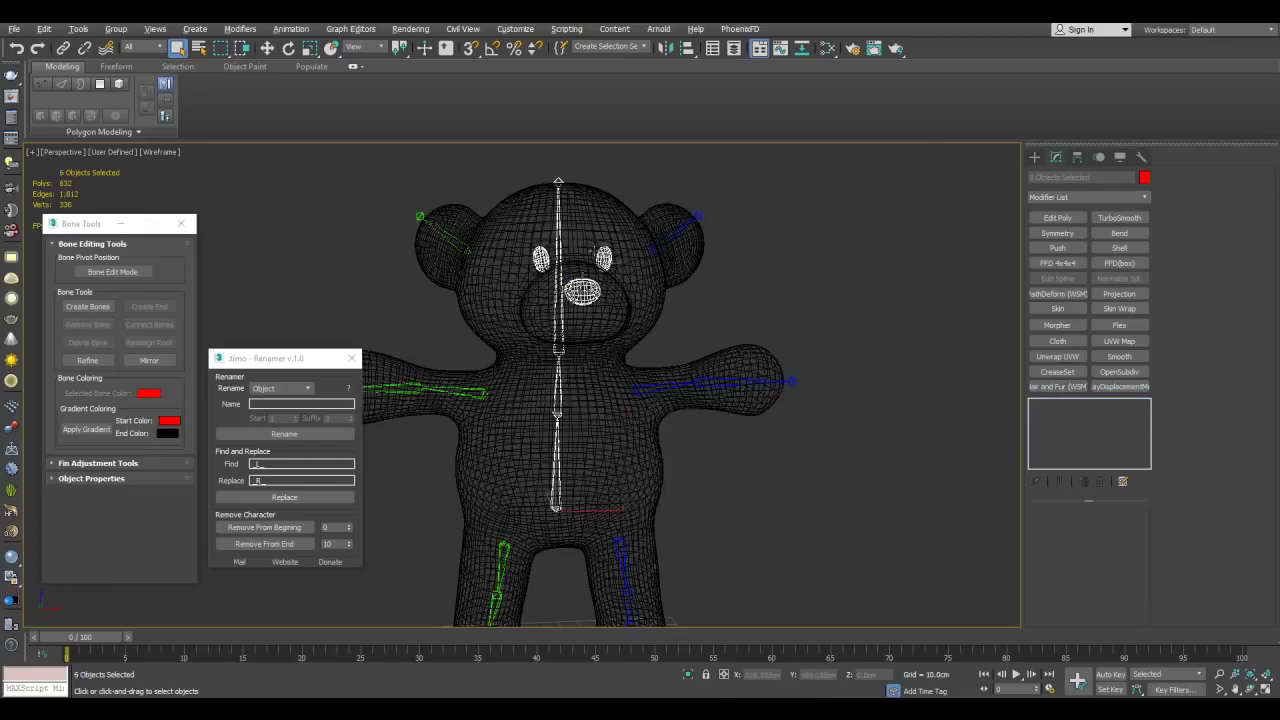
pyautogui.keyDown('alt'); pyautogui.moveTo(588, 244); pyautogui.dragTo(603, 284); pyautogui.keyUp('alt')
pyautogui.hotkey('alt', 'q')
pyautogui.click(646, 376)
pyautogui.moveTo(498, 530); pyautogui.dragTo(558, 368, button='middle')
# Set the X position of the lower and upper spine bones to 0 cm.
pyautogui.moveTo(547, 405); pyautogui.dragTo(643, 416)
pyautogui.press('w')
pyautogui.moveTo(747, 553); pyautogui.dragTo(774, 620, button='middle')
pyautogui.rightClick(787, 676)
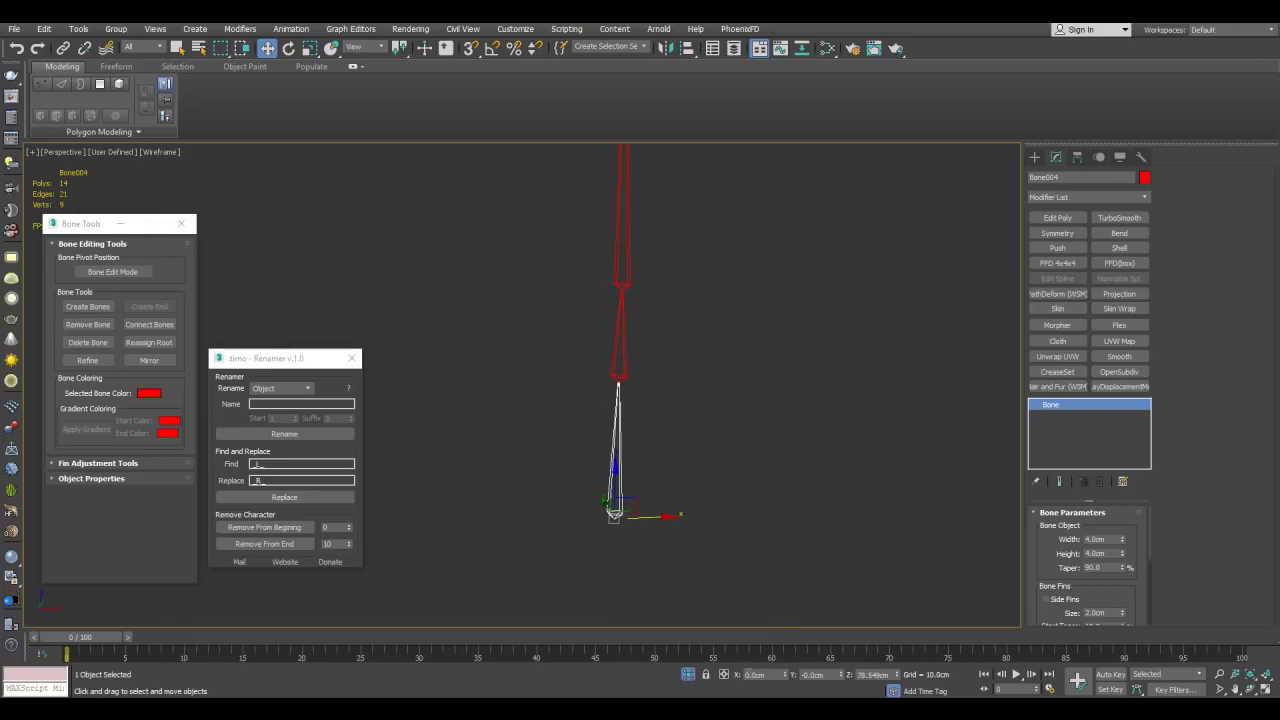
pyautogui.moveTo(587, 359); pyautogui.dragTo(648, 352)
pyautogui.rightClick(787, 675)
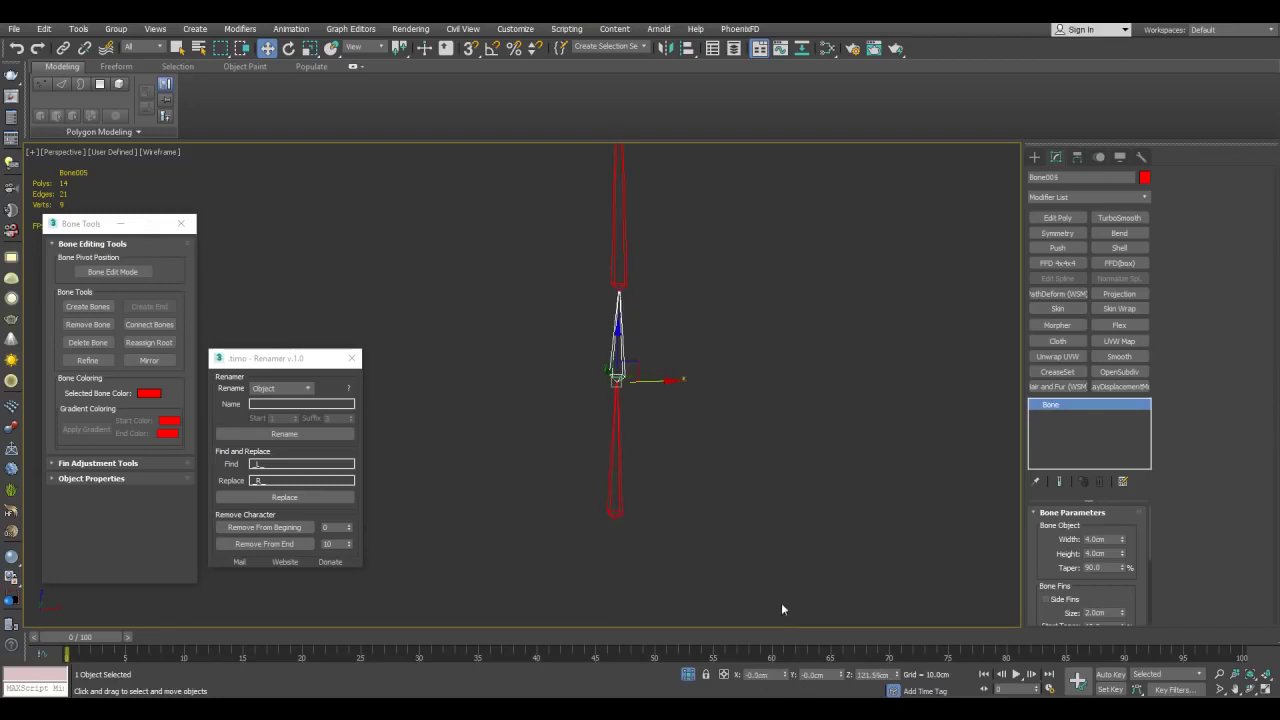
# Set the X position of the head bone and its end nub to 0 cm.
pyautogui.moveTo(656, 264); pyautogui.dragTo(672, 290)
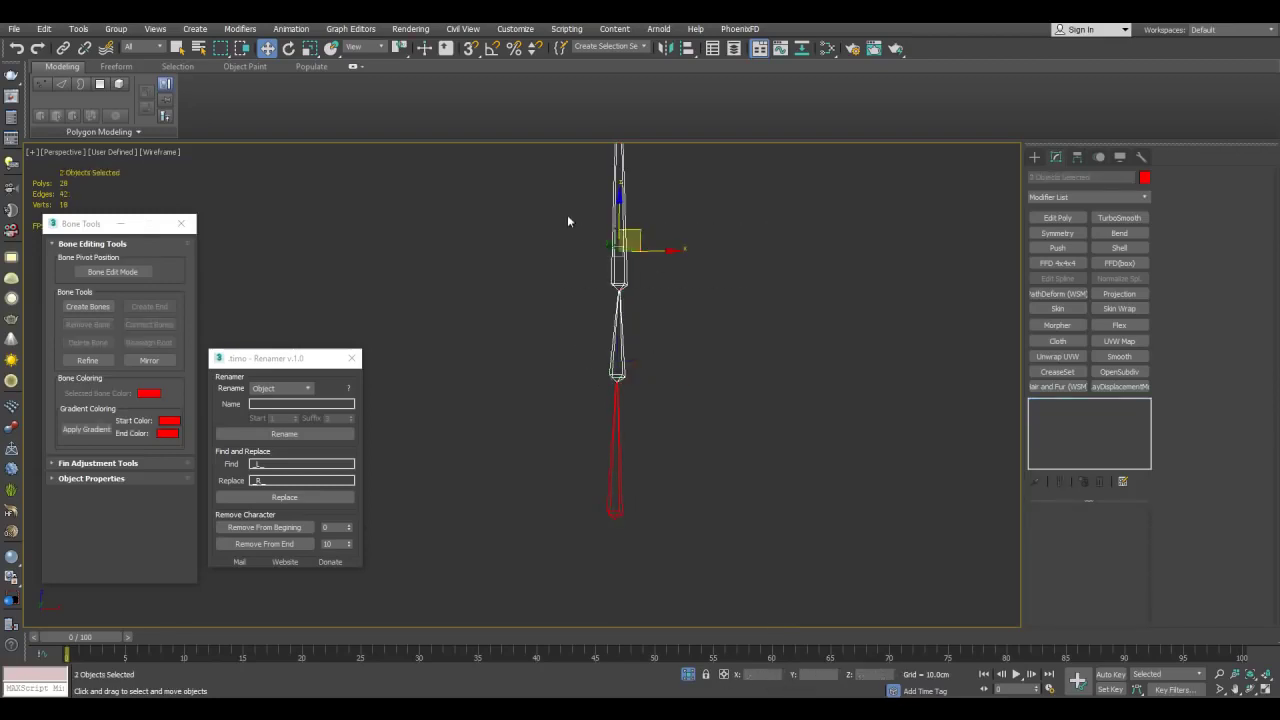
pyautogui.click(620, 222)
pyautogui.rightClick(786, 676)
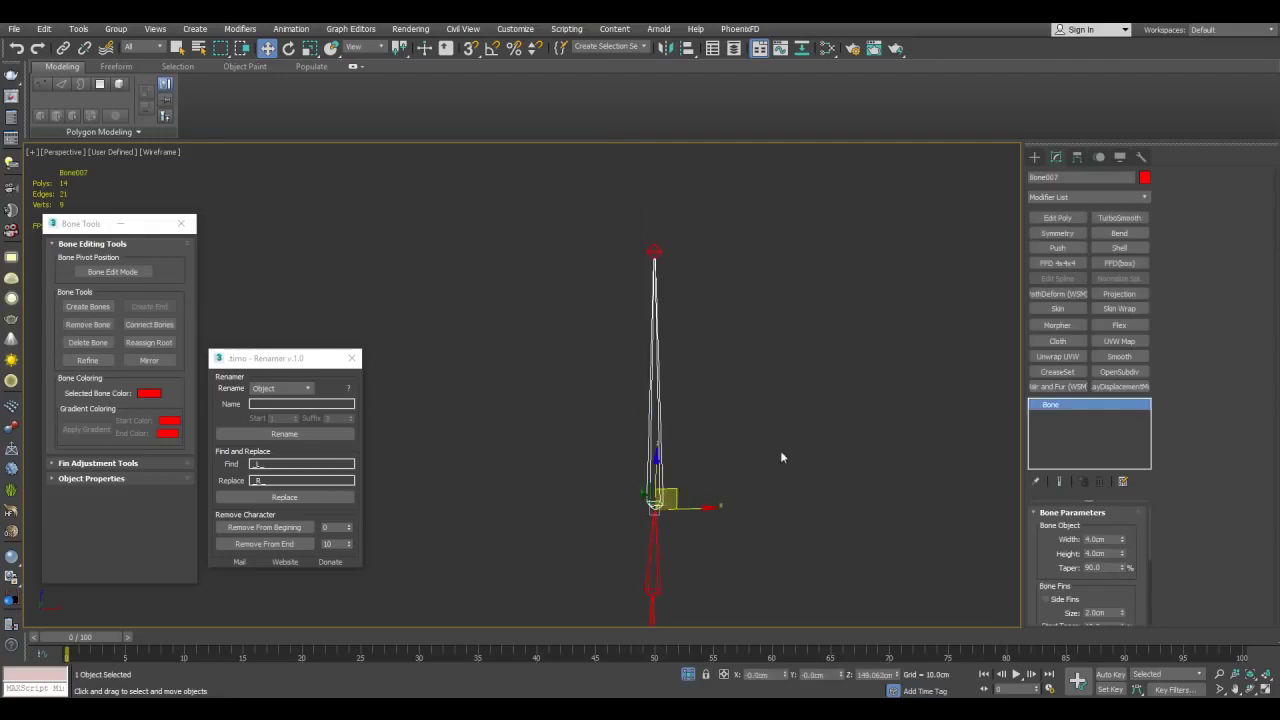
pyautogui.click(656, 250)
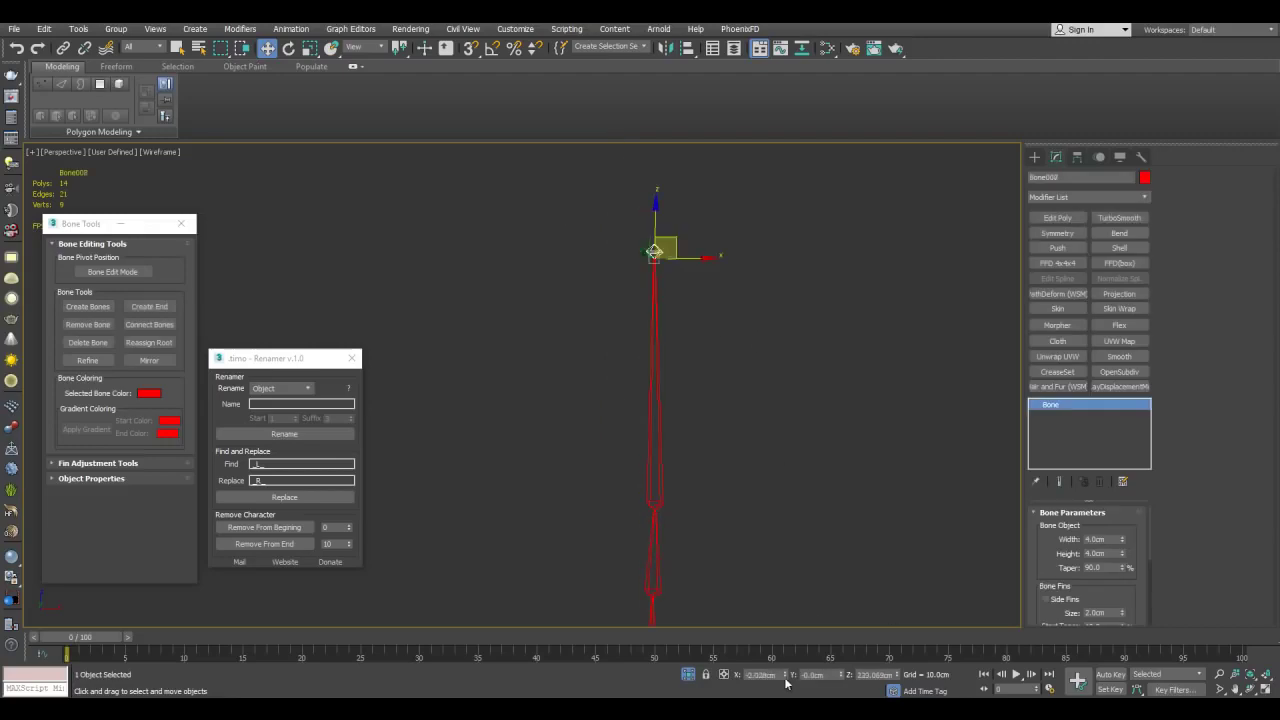
pyautogui.rightClick(786, 678)
# Recheck the X alignment of the head and spine bones, and exit isolation.
pyautogui.moveTo(760, 379); pyautogui.dragTo(768, 385)
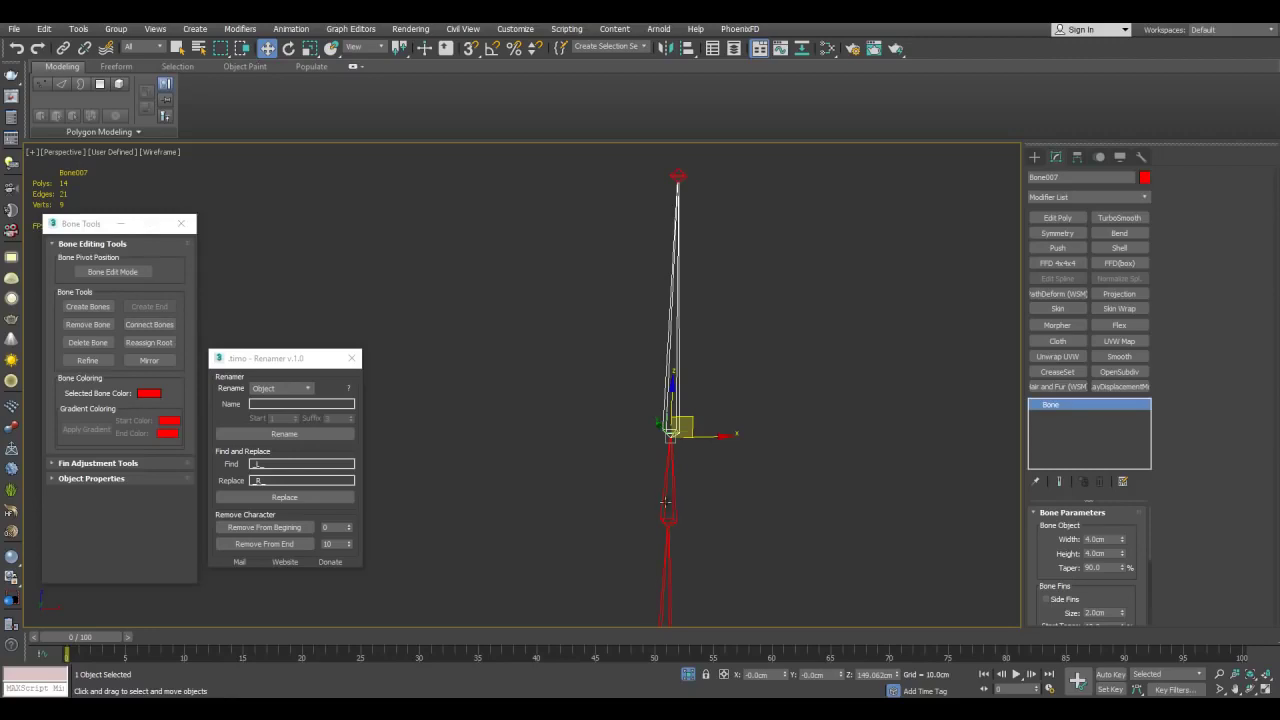
pyautogui.moveTo(760, 540); pyautogui.dragTo(780, 368, button='middle')
pyautogui.moveTo(645, 440); pyautogui.dragTo(760, 395)
pyautogui.hotkey('alt', 'q')
pyautogui.moveTo(849, 346); pyautogui.dragTo(844, 337, button='middle')
pyautogui.hotkey('ctrl', 'z')
pyautogui.hotkey('ctrl', 'z')
pyautogui.hotkey('ctrl', 'z')
pyautogui.hotkey('ctrl', 'z')
pyautogui.hotkey('ctrl', 'z')
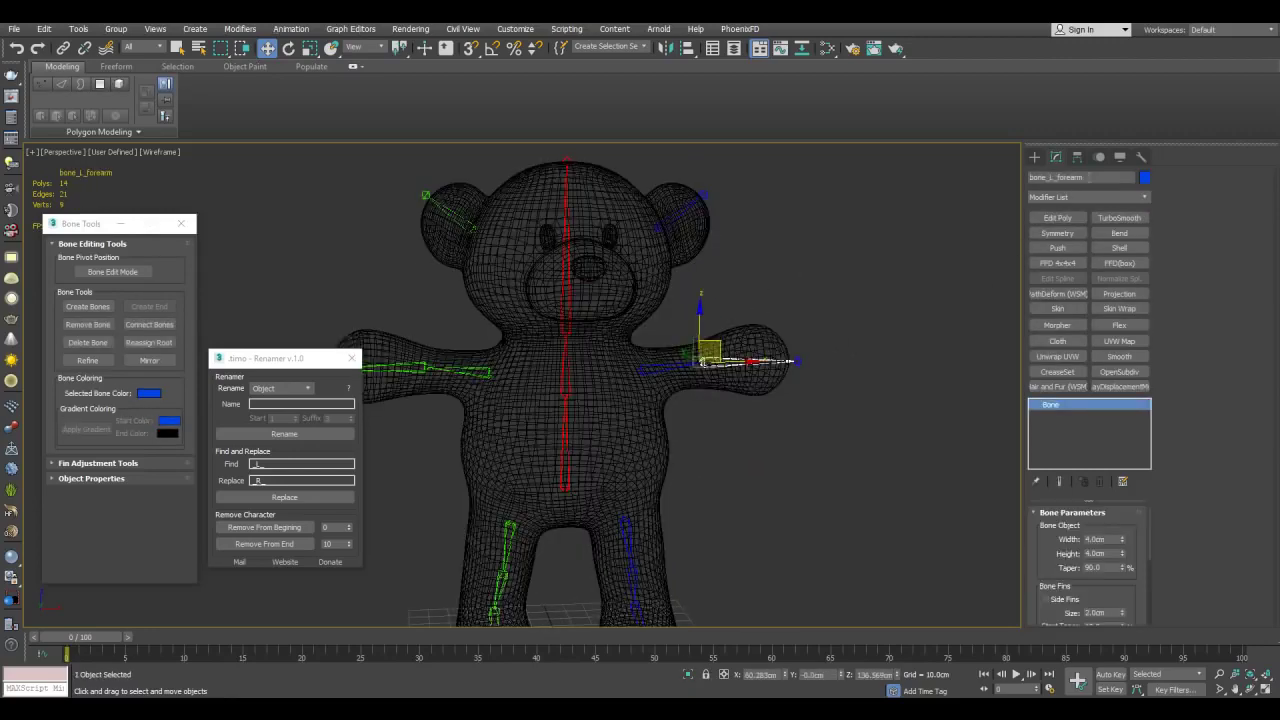
# Copy the name of the left forearm bone, bone_L_forearm, for reuse.
pyautogui.moveTo(1090, 177); pyautogui.dragTo(964, 182)
pyautogui.hotkey('ctrl', 'c')
pyautogui.moveTo(742, 256); pyautogui.dragTo(796, 250, button='middle')
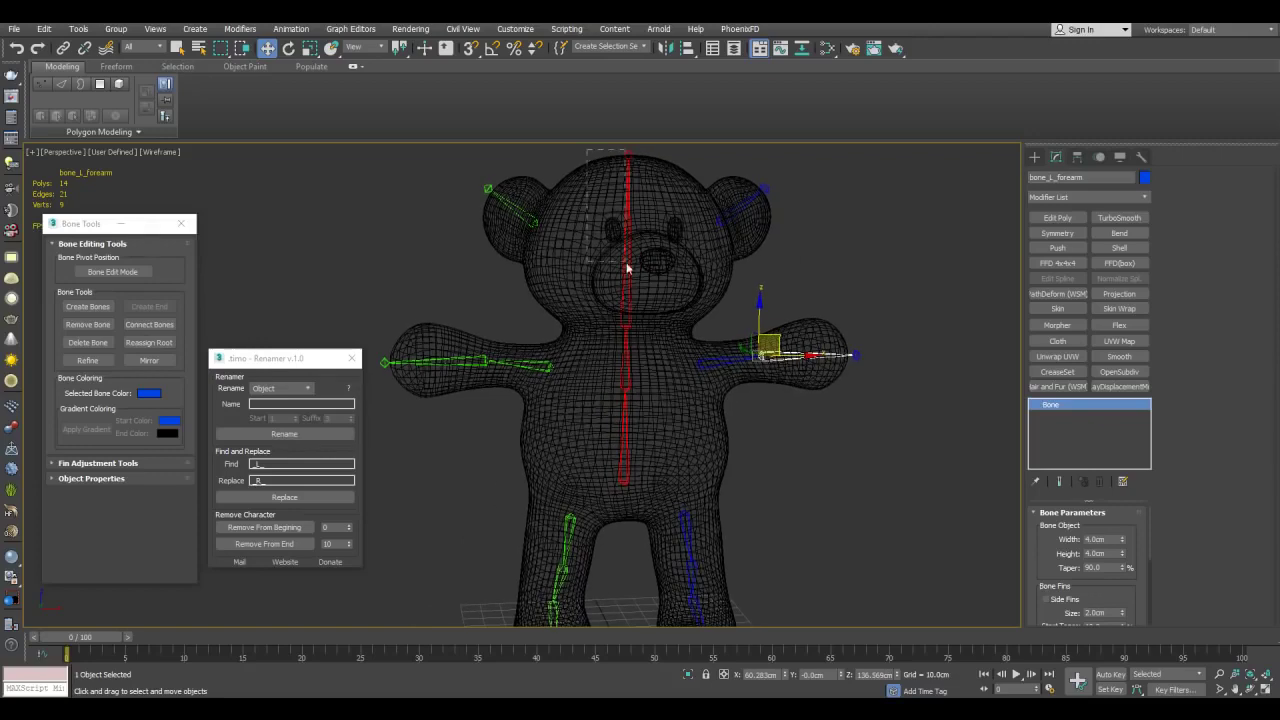
# Isolate the red spine and head bones again, leaving out the eyes and nose.
pyautogui.hotkey('ctrl', 'z')
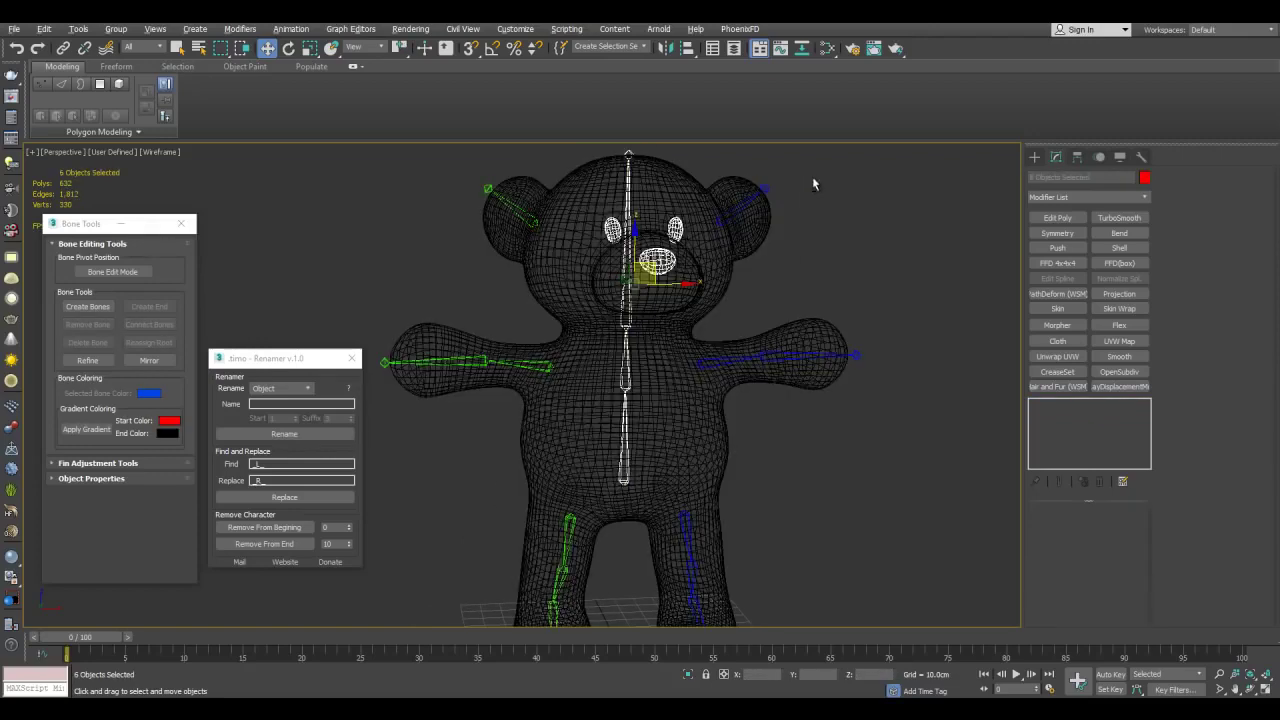
pyautogui.keyDown('alt'); pyautogui.moveTo(812, 177); pyautogui.dragTo(648, 290); pyautogui.keyUp('alt')
pyautogui.hotkey('alt', 'q')
pyautogui.click(750, 504)
# Rename the lowest spine bone bone_spine01, starting from the copied bone name.
pyautogui.moveTo(462, 526); pyautogui.dragTo(602, 582)
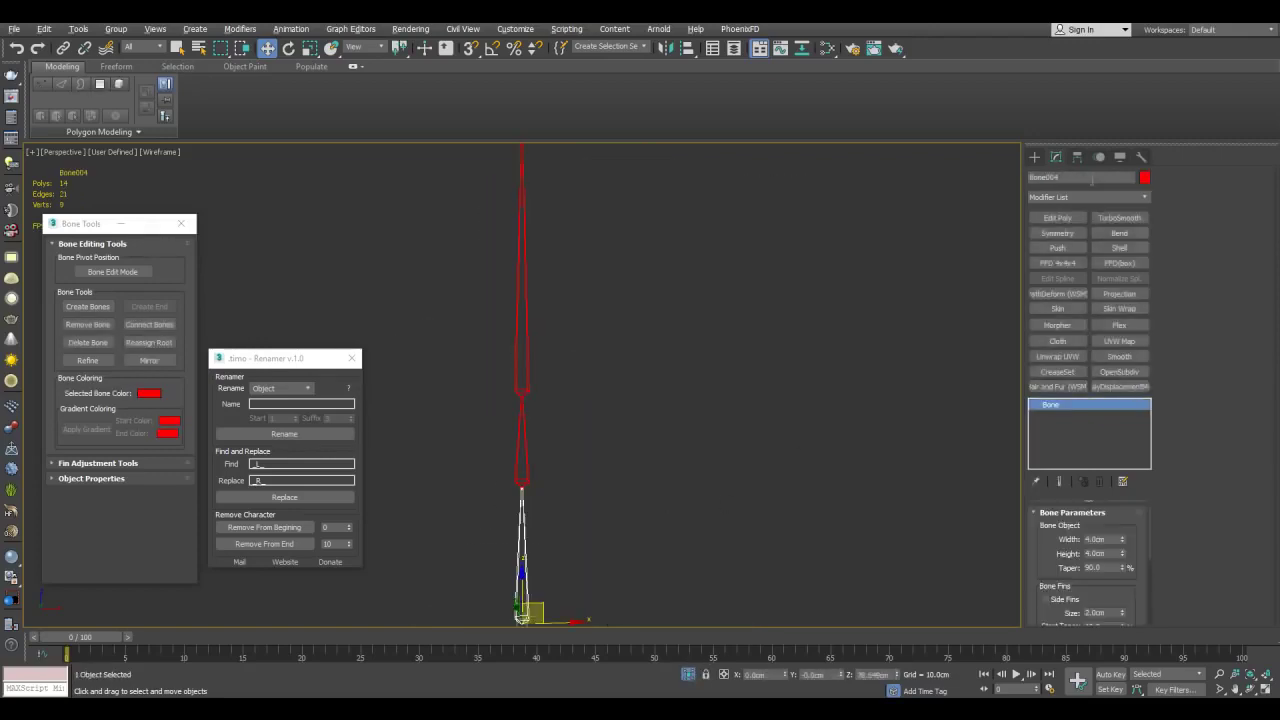
pyautogui.moveTo(1092, 179); pyautogui.dragTo(955, 186)
pyautogui.hotkey('ctrl', 'v')
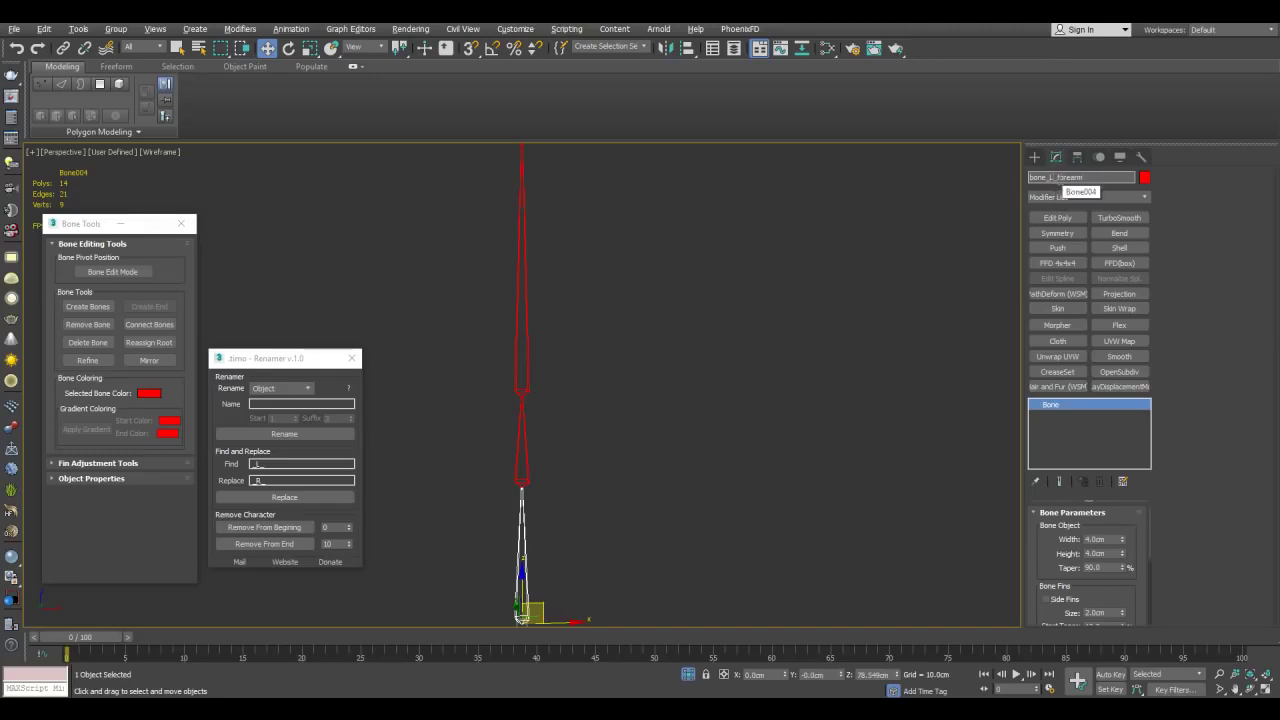
pyautogui.press('BackSpace')
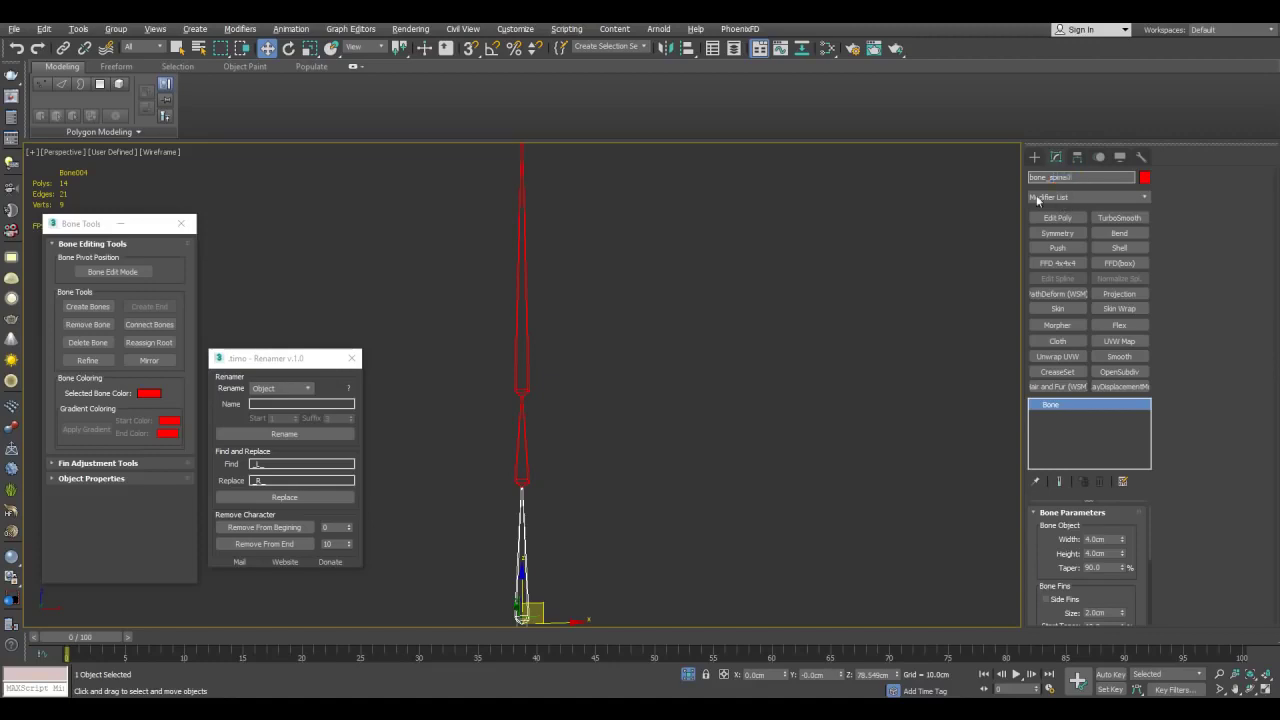
# Rename the upper spine bone bone_spine02.
pyautogui.moveTo(710, 351); pyautogui.dragTo(756, 286, button='middle')
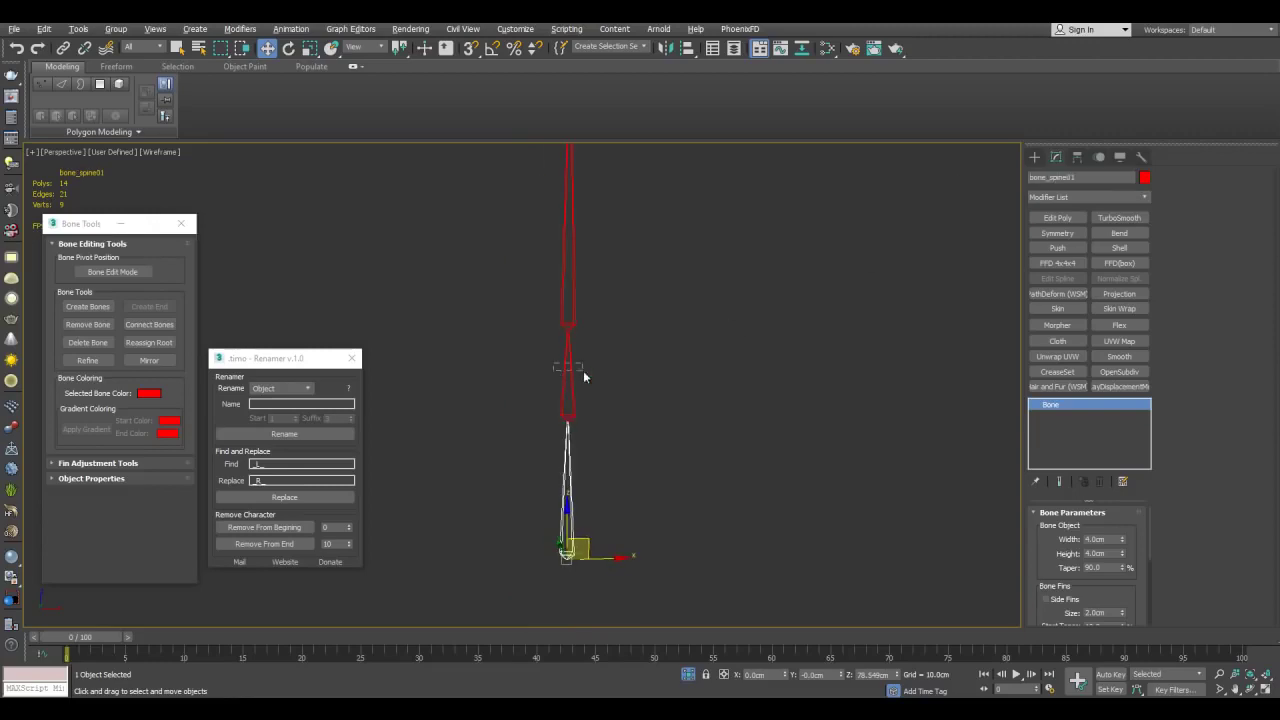
pyautogui.click(573, 375)
pyautogui.write('bone_spine01')
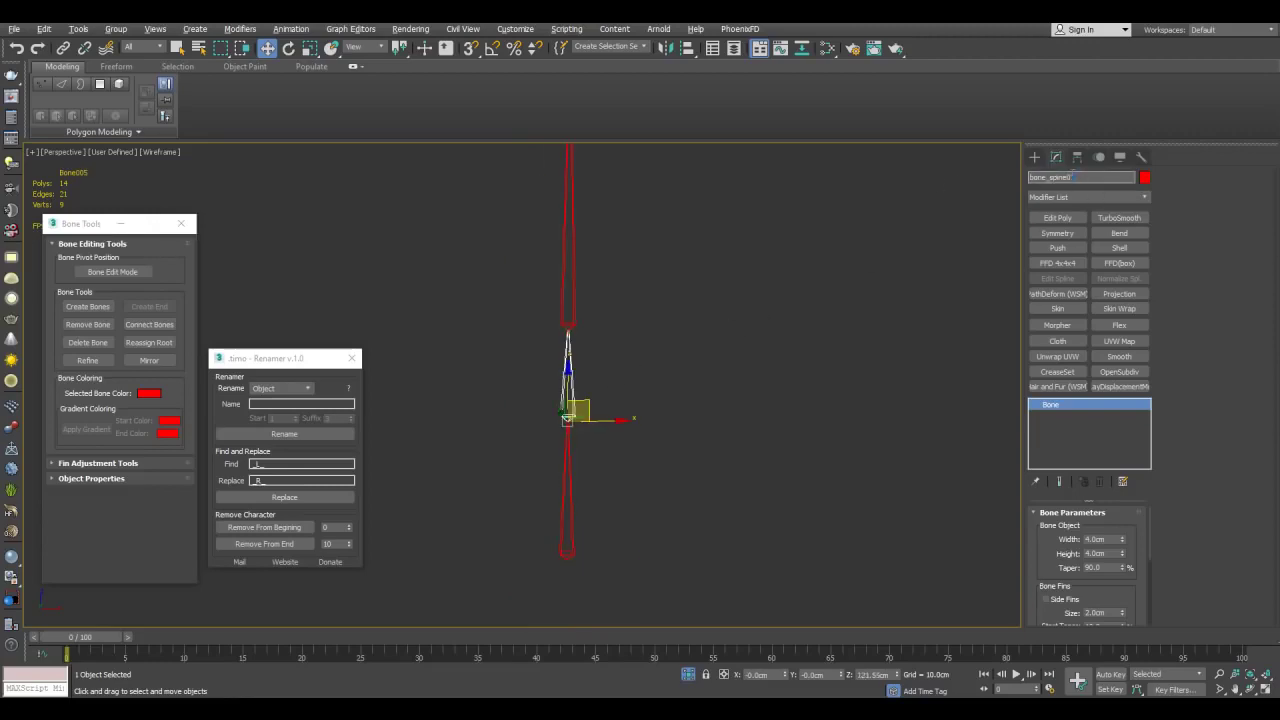
# Rename the long bone above the spine bone_head.
pyautogui.moveTo(757, 306); pyautogui.dragTo(793, 391, button='middle')
pyautogui.click(601, 317)
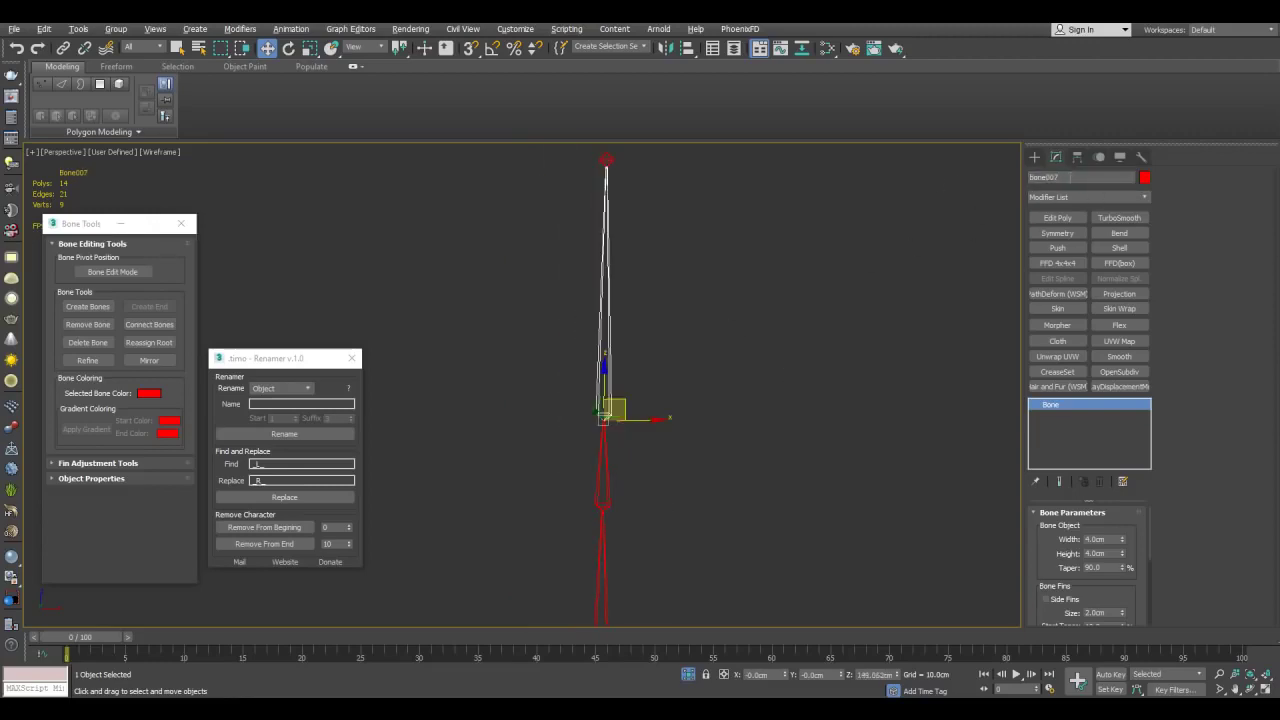
pyautogui.moveTo(1070, 177); pyautogui.dragTo(942, 181)
pyautogui.write('bone_spine01')
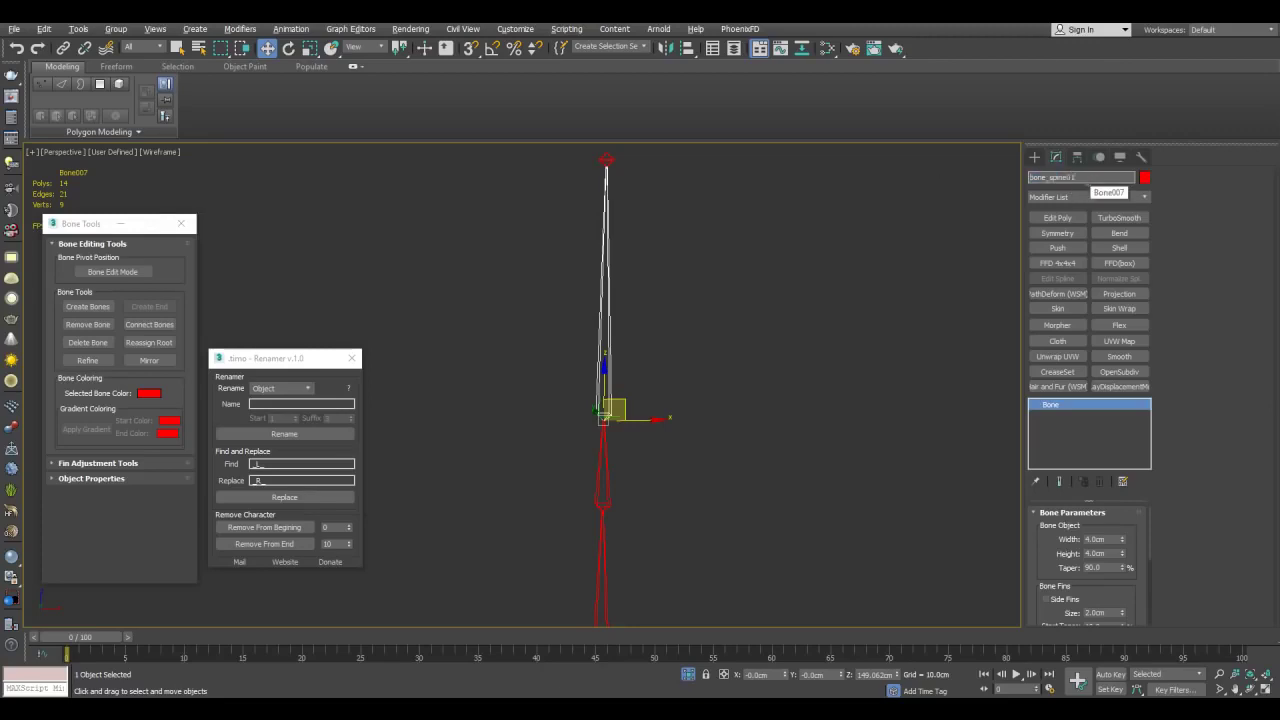
pyautogui.moveTo(1076, 178); pyautogui.dragTo(1050, 178)
pyautogui.write('head')
# Rename the end bone at the tip of the head boneNub_head, and exit isolation.
pyautogui.click(631, 200)
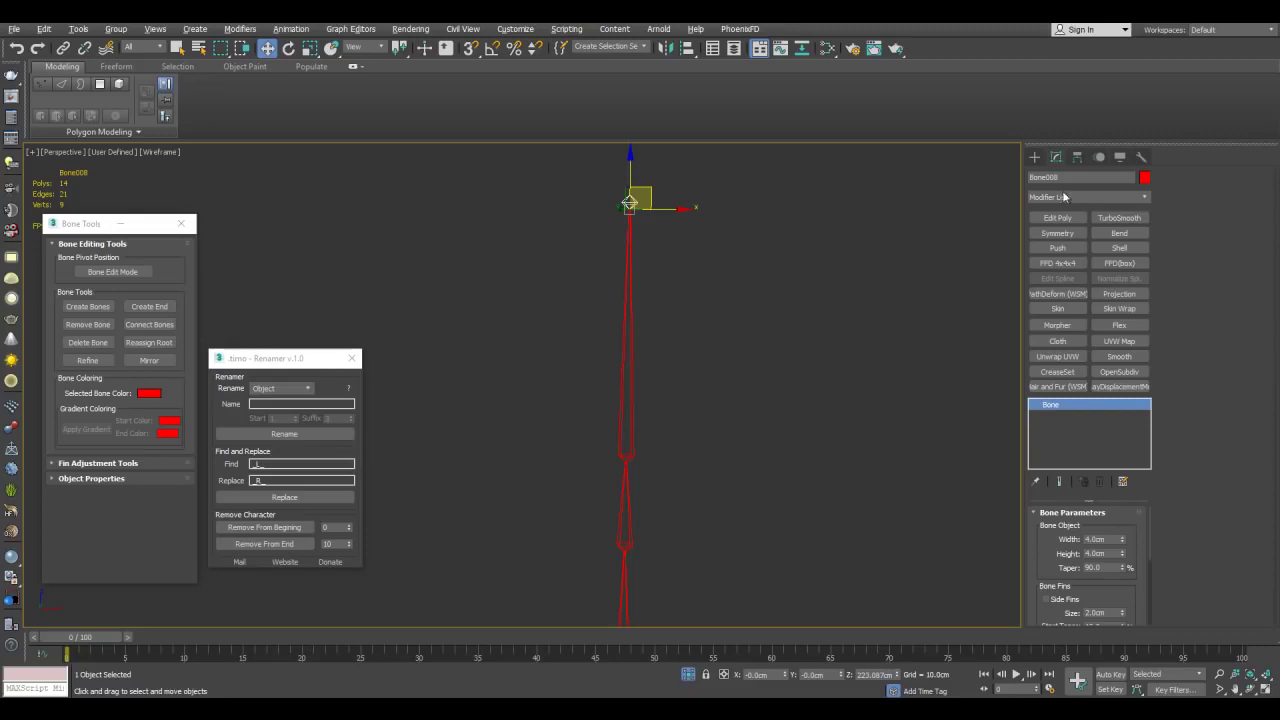
pyautogui.moveTo(1066, 179); pyautogui.dragTo(966, 186)
pyautogui.write('bone_spine01')
pyautogui.click(1047, 177)
pyautogui.write('Nub_head')
pyautogui.press('Return')
pyautogui.press('q')
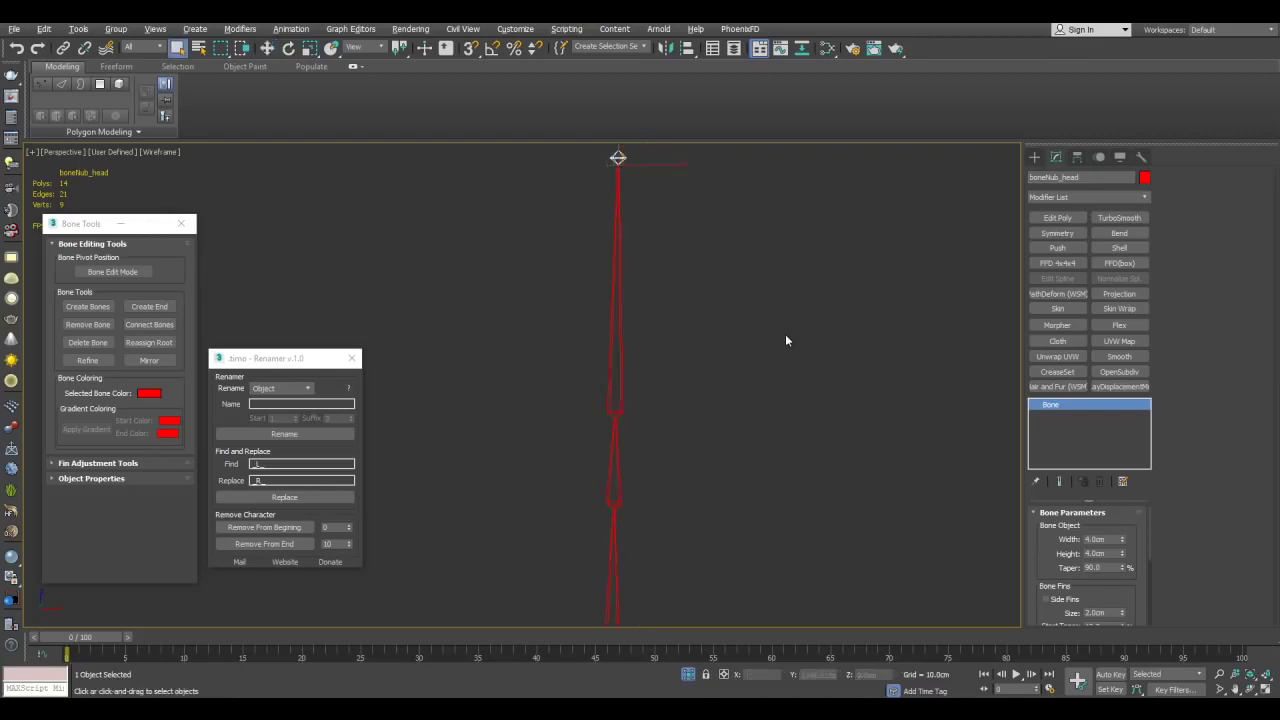
pyautogui.scroll(2, 786, 341)
pyautogui.hotkey('alt', 'q')
pyautogui.moveTo(919, 240); pyautogui.dragTo(887, 277, button='middle')
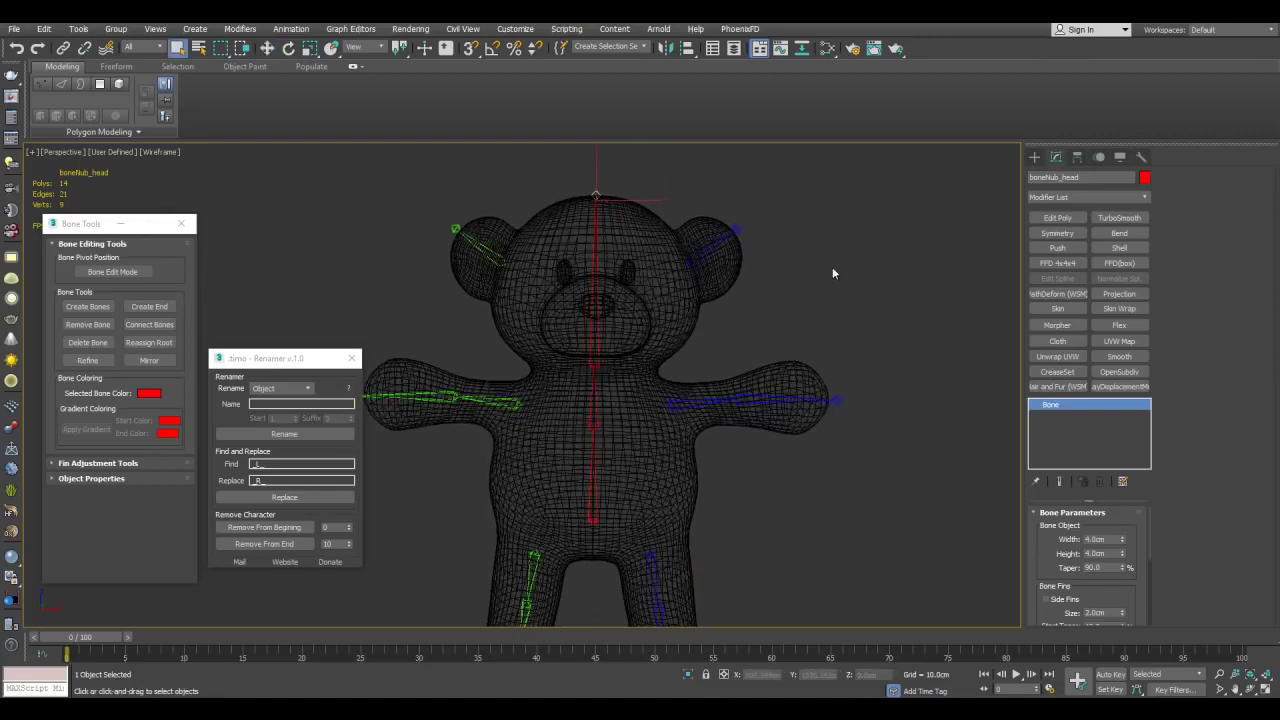
# Add the ear and hand end nubs on both sides to the selected head nub, and move all five to the bone nubs layer.
pyautogui.keyDown('ctrl'); pyautogui.click(740, 226); pyautogui.keyUp('ctrl')
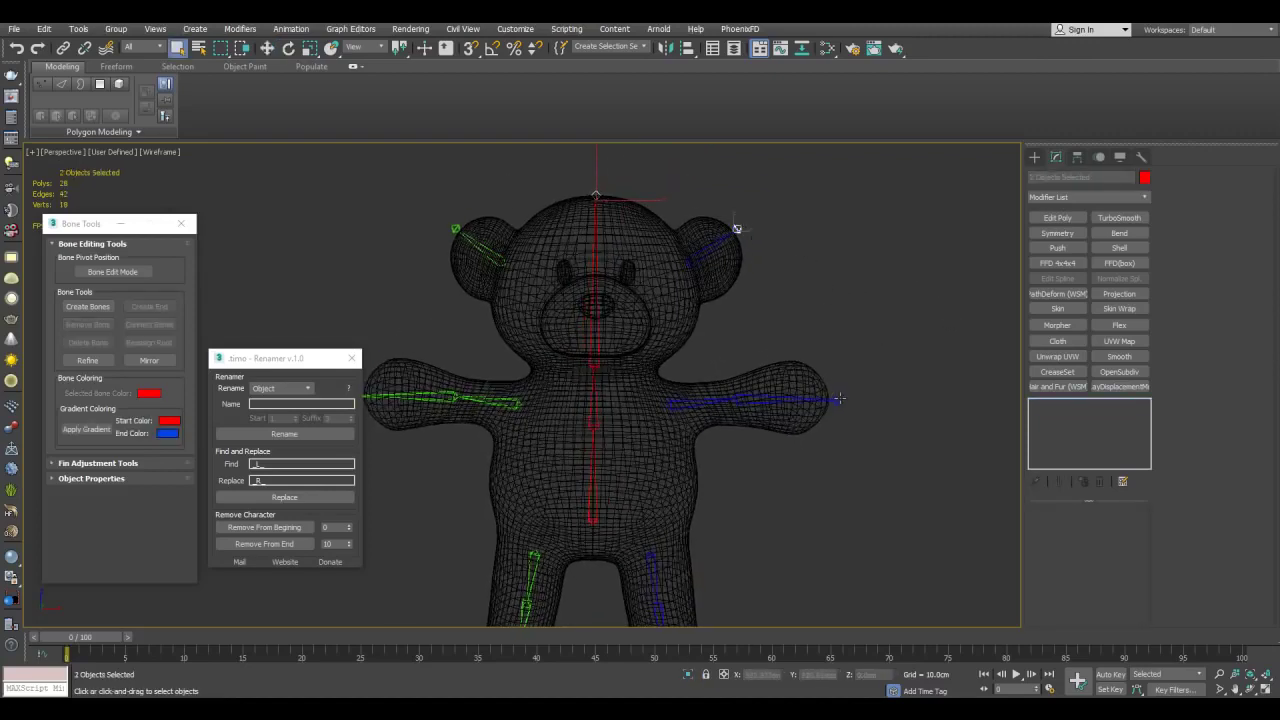
pyautogui.keyDown('ctrl'); pyautogui.click(840, 398); pyautogui.keyUp('ctrl')
pyautogui.moveTo(662, 373); pyautogui.dragTo(916, 339, button='middle')
pyautogui.keyDown('ctrl'); pyautogui.click(601, 364); pyautogui.keyUp('ctrl')
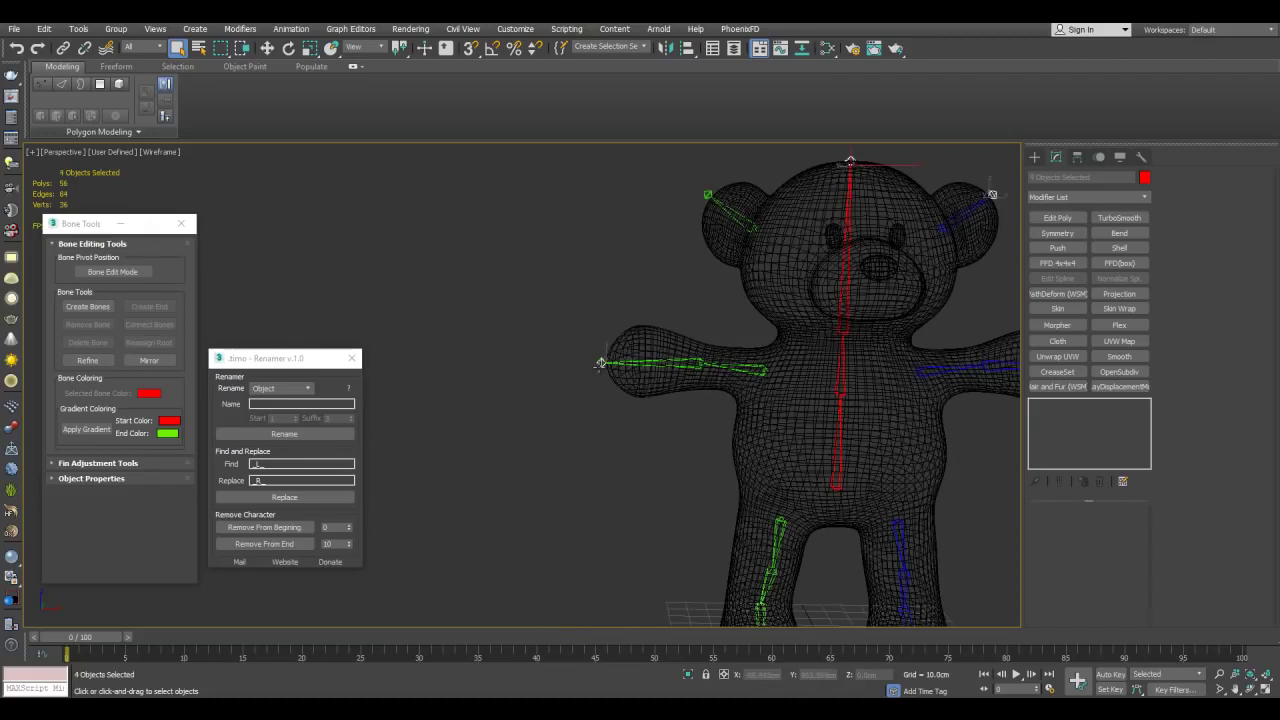
pyautogui.keyDown('ctrl'); pyautogui.click(710, 194); pyautogui.keyUp('ctrl')
pyautogui.click(734, 49)
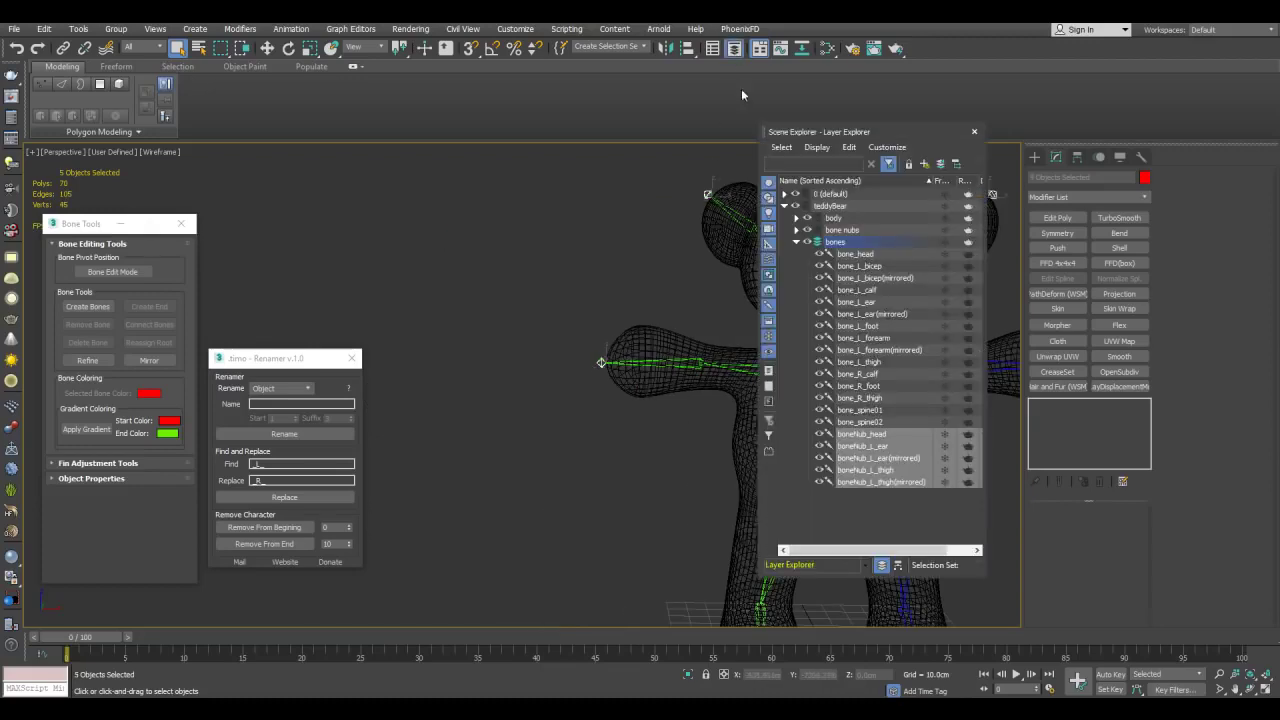
pyautogui.click(940, 164)
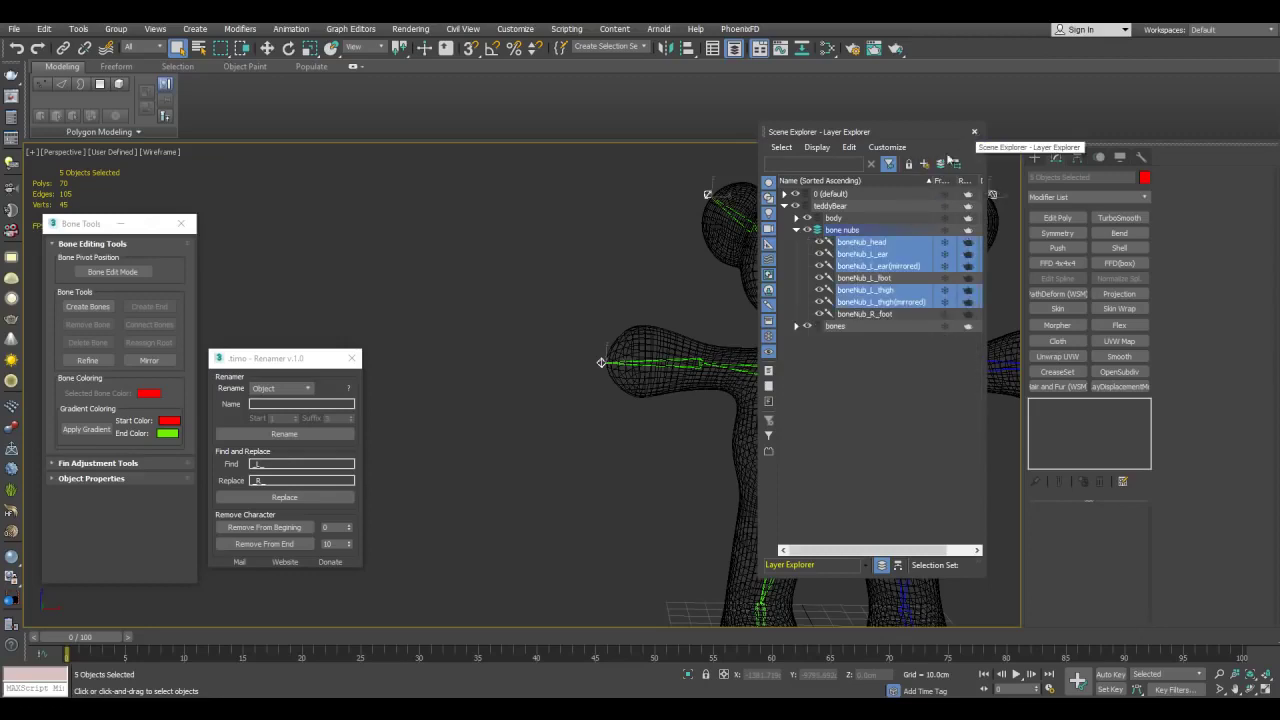
# Review the contents of the bone nubs and bones layers, and close the Layer Explorer.
pyautogui.moveTo(750, 289); pyautogui.dragTo(594, 298, button='middle')
pyautogui.moveTo(702, 262); pyautogui.dragTo(720, 295, button='middle')
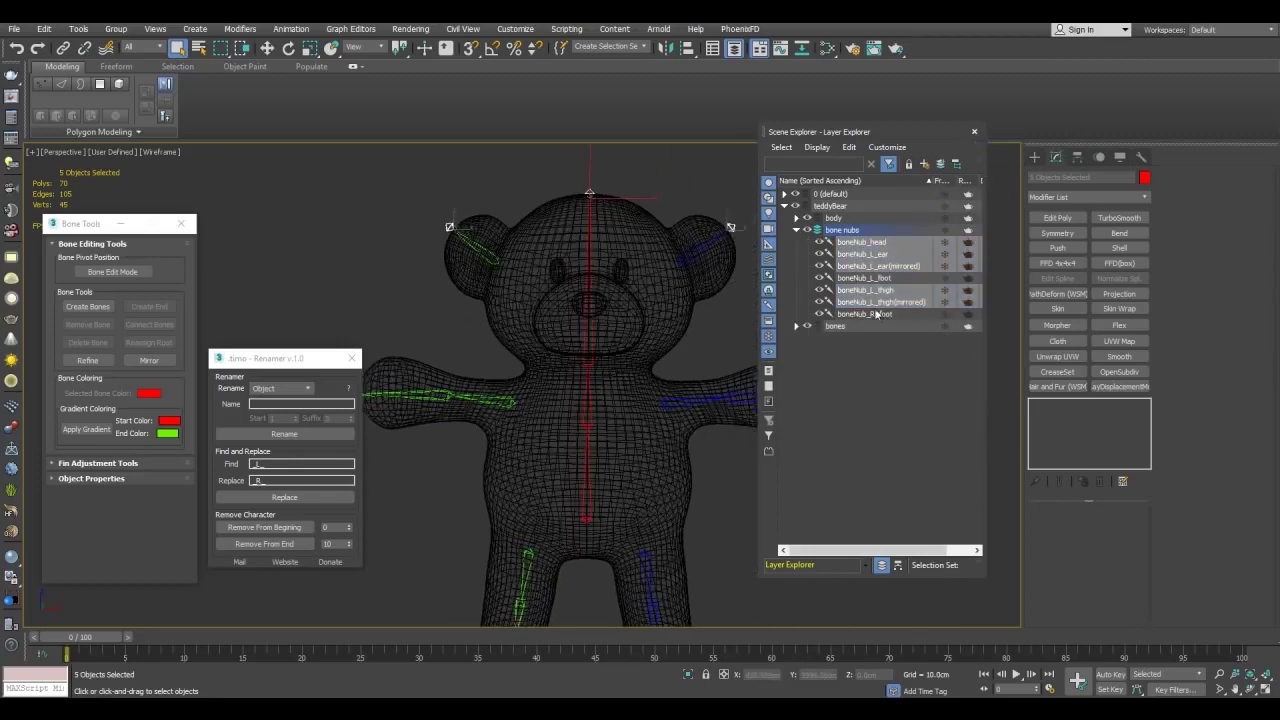
pyautogui.click(796, 327)
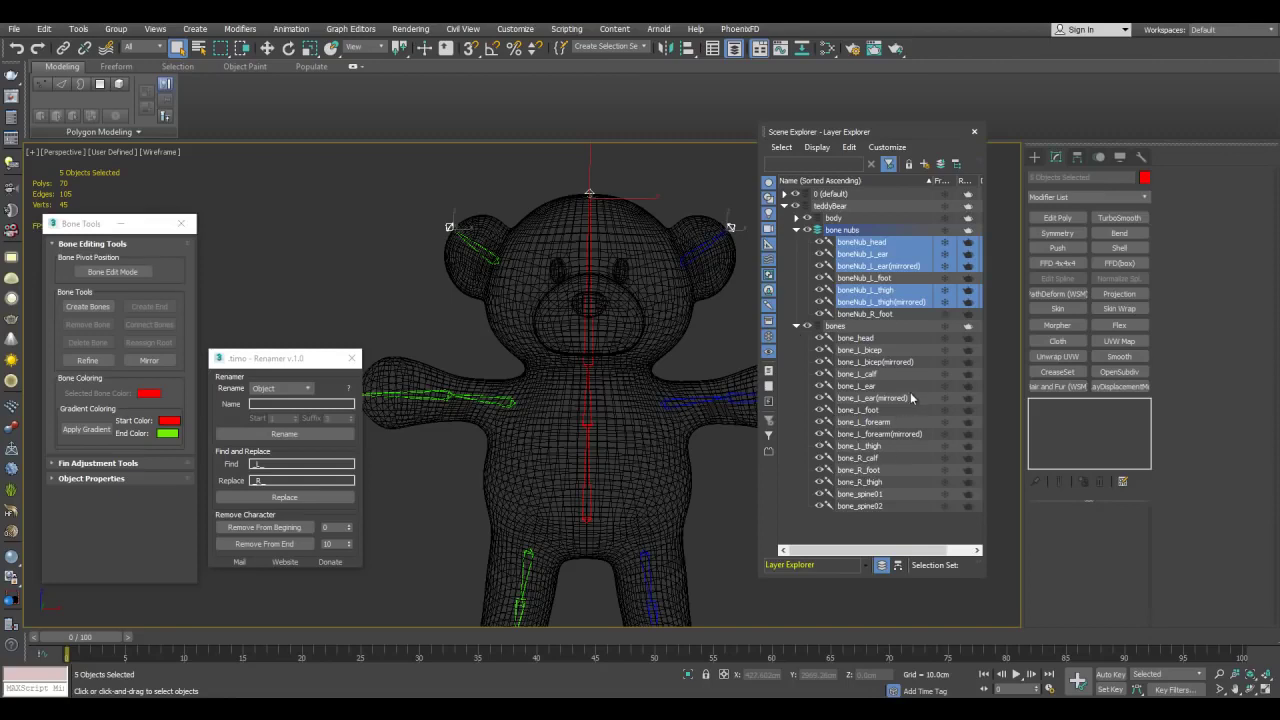
pyautogui.click(975, 132)
# Select the green arm and ear bones, replace _L_ with _R_ in their names, and remove the last 10 characters.
pyautogui.moveTo(529, 233); pyautogui.dragTo(671, 209, button='middle')
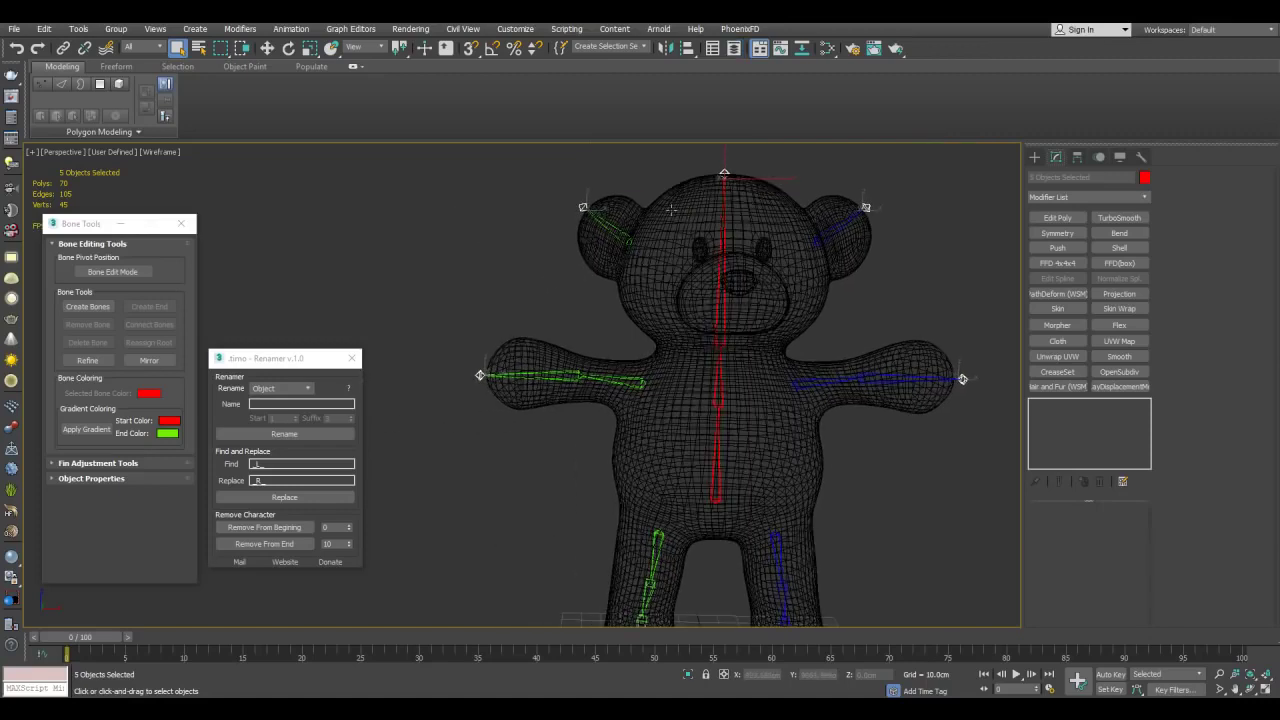
pyautogui.moveTo(558, 213); pyautogui.dragTo(560, 236, button='middle')
pyautogui.moveTo(438, 199); pyautogui.dragTo(648, 467)
pyautogui.moveTo(688, 425); pyautogui.dragTo(745, 368, button='middle')
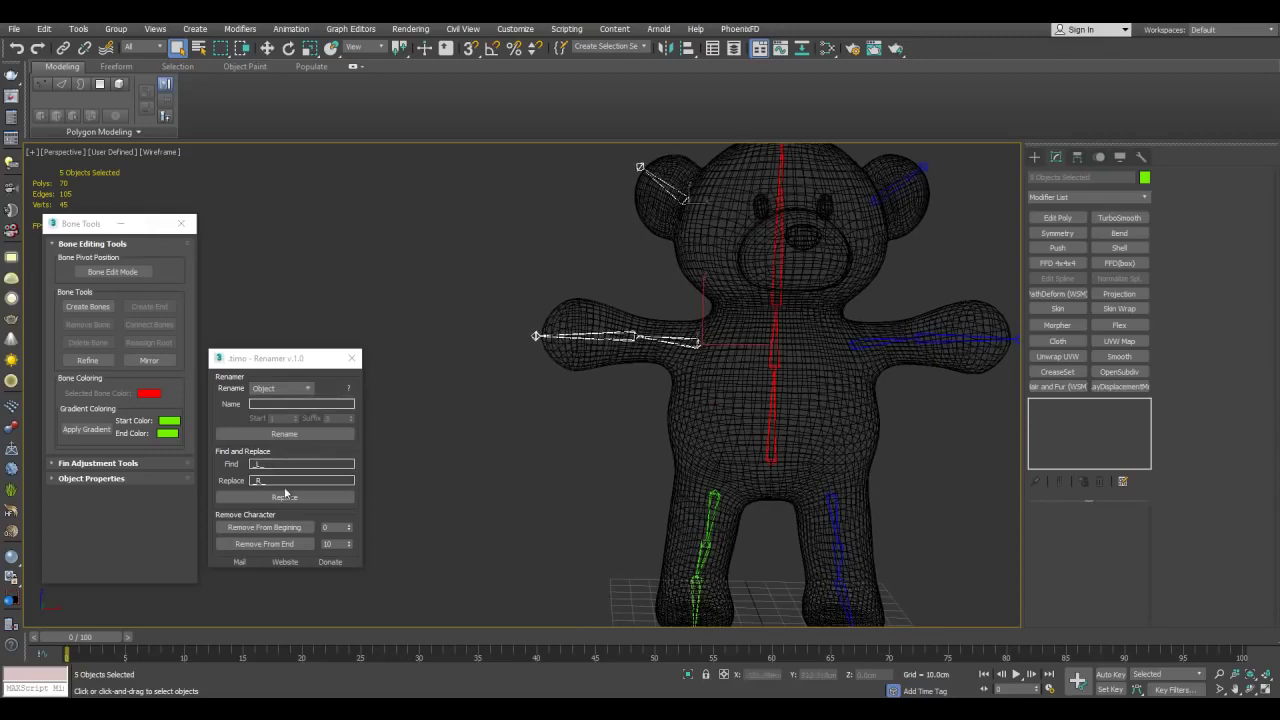
pyautogui.moveTo(278, 364)
pyautogui.mouseDown()
pyautogui.moveTo(517, 292)
pyautogui.moveTo(319, 335)
pyautogui.moveTo(284, 370)
pyautogui.mouseUp()
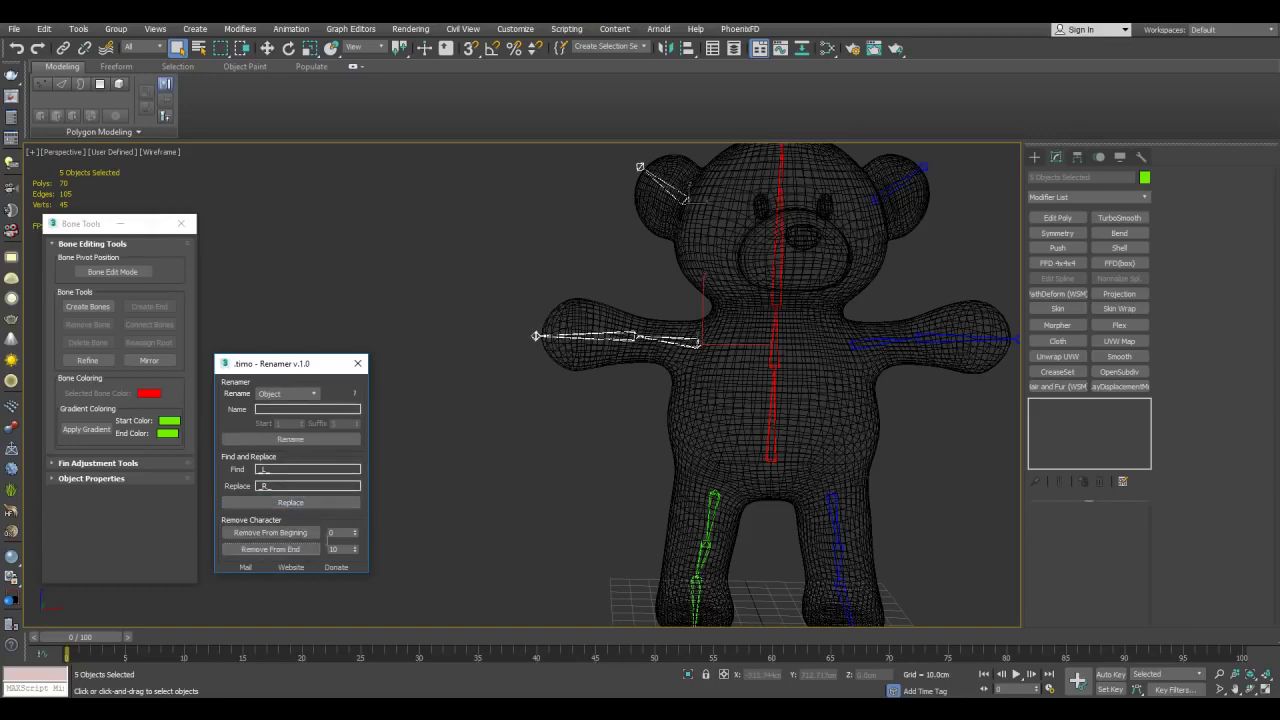
pyautogui.middleClick(549, 405)
# Isolate the green arm and ear bones, check each bone's name, and exit isolation.
pyautogui.hotkey('alt', 'q')
pyautogui.click(622, 512)
pyautogui.moveTo(622, 515); pyautogui.dragTo(675, 397, button='middle')
pyautogui.moveTo(683, 421); pyautogui.dragTo(753, 582)
pyautogui.moveTo(634, 535); pyautogui.dragTo(727, 464, button='middle')
pyautogui.moveTo(594, 359); pyautogui.dragTo(645, 450)
pyautogui.moveTo(872, 258); pyautogui.dragTo(742, 560)
pyautogui.scroll(-3, 718, 568)
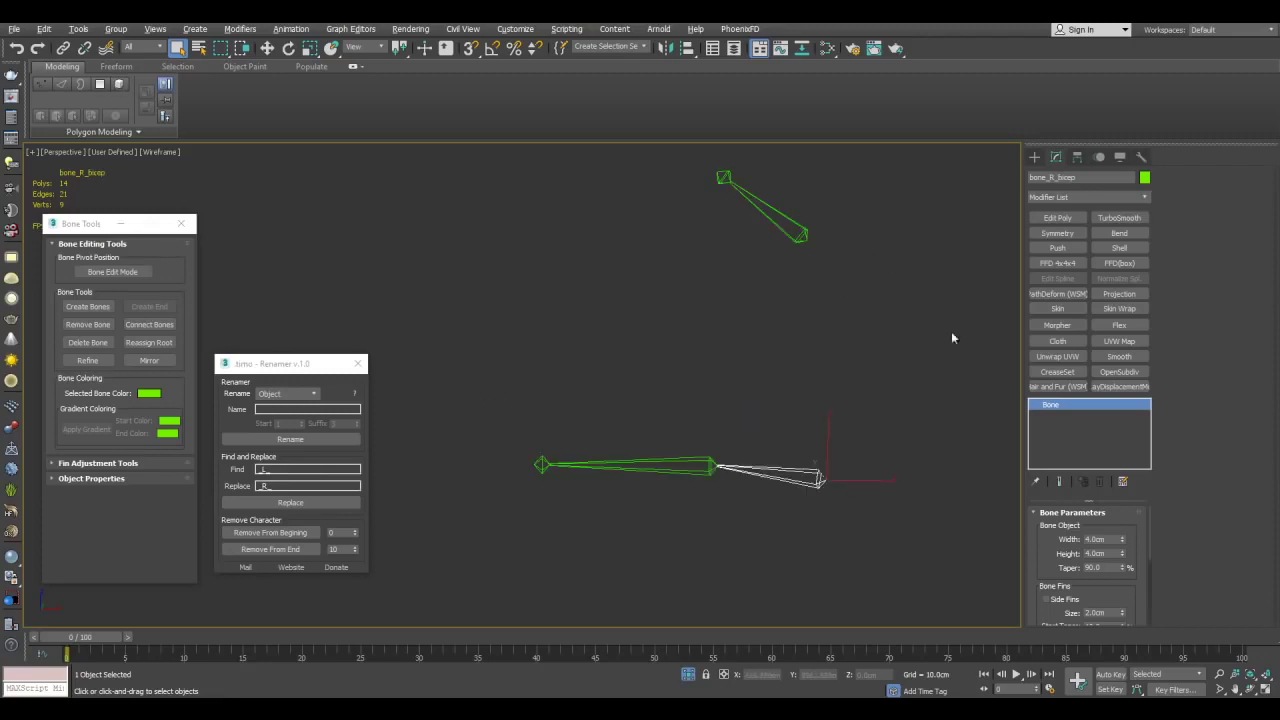
pyautogui.moveTo(799, 327); pyautogui.dragTo(816, 315, button='middle')
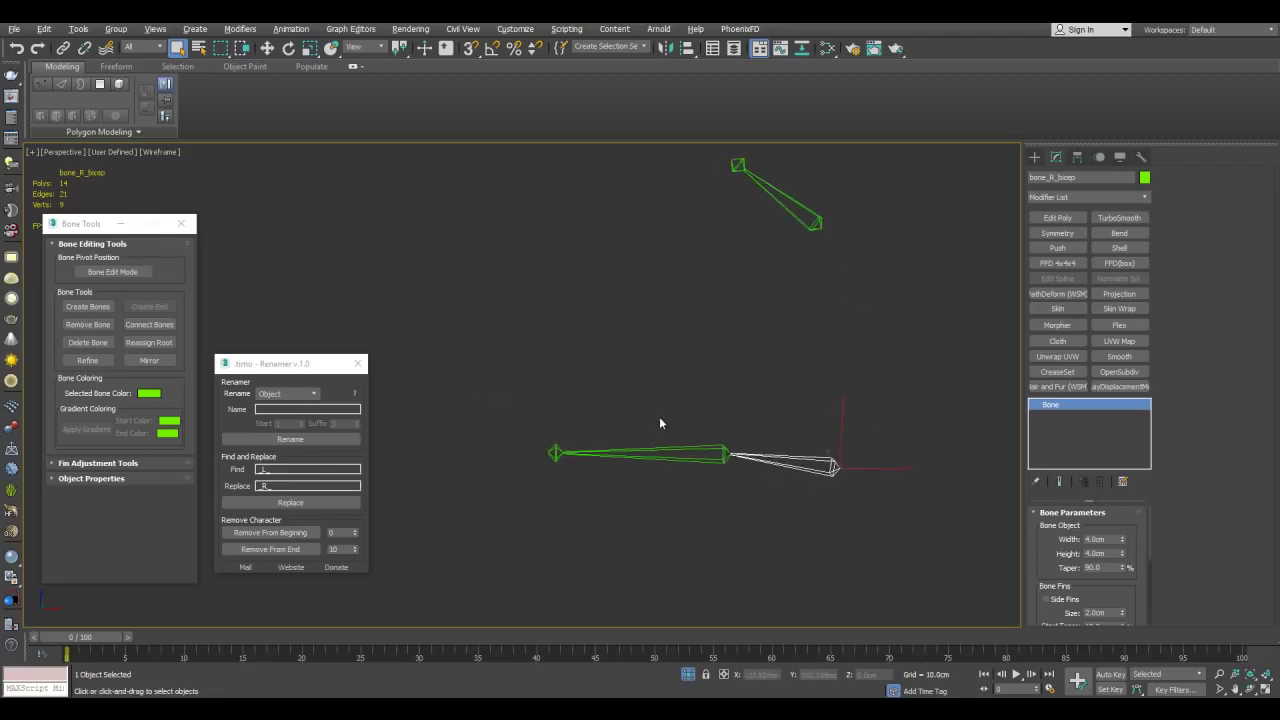
pyautogui.moveTo(659, 418); pyautogui.dragTo(690, 484)
pyautogui.moveTo(824, 186); pyautogui.dragTo(772, 238)
pyautogui.moveTo(798, 274); pyautogui.dragTo(831, 294, button='middle')
pyautogui.moveTo(683, 397); pyautogui.dragTo(701, 517)
pyautogui.moveTo(799, 444); pyautogui.dragTo(722, 422, button='middle')
pyautogui.hotkey('alt', 'q')
pyautogui.click(894, 467)
pyautogui.scroll(-3, 890, 465)
pyautogui.moveTo(452, 210); pyautogui.dragTo(555, 217, button='middle')
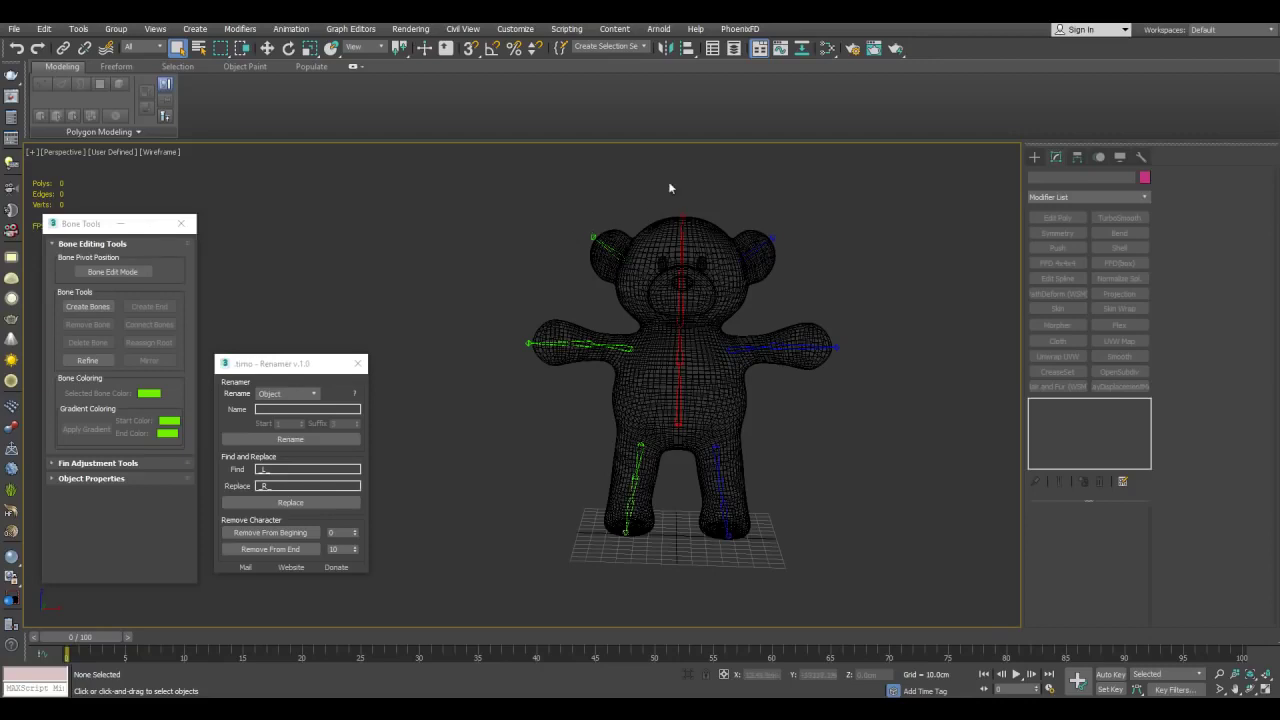
# Hide the bone nubs layer under teddyBear in the Layer Explorer, and close the explorer.
pyautogui.click(734, 48)
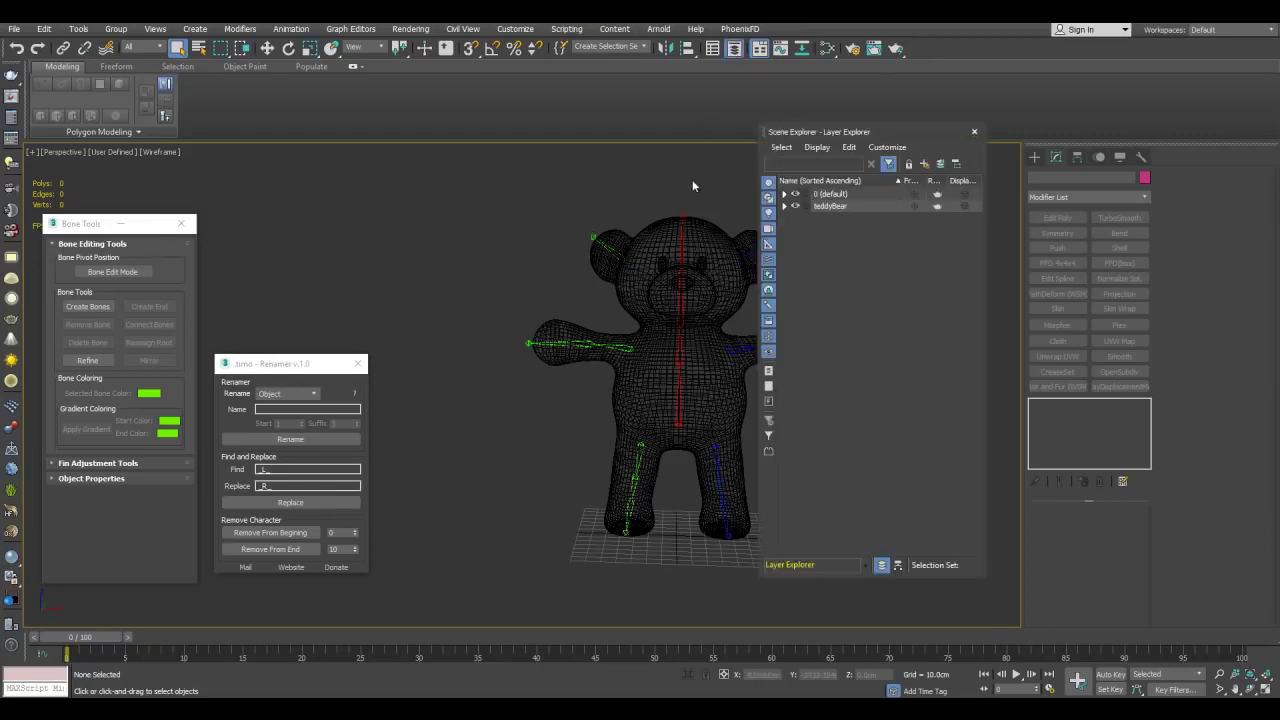
pyautogui.moveTo(824, 212); pyautogui.dragTo(729, 232, button='middle')
pyautogui.click(785, 206)
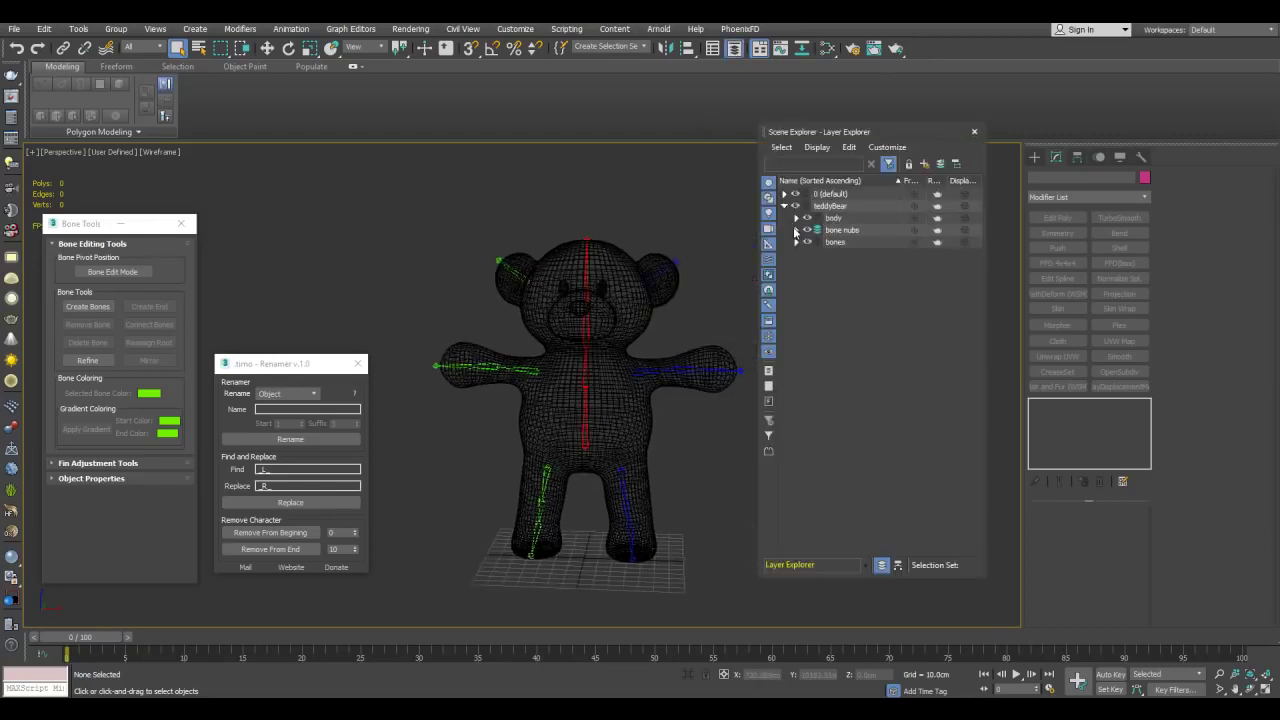
pyautogui.click(817, 242)
pyautogui.click(808, 231)
pyautogui.click(808, 231)
pyautogui.click(808, 231)
pyautogui.click(974, 132)
pyautogui.moveTo(585, 281); pyautogui.dragTo(626, 269, button='middle')
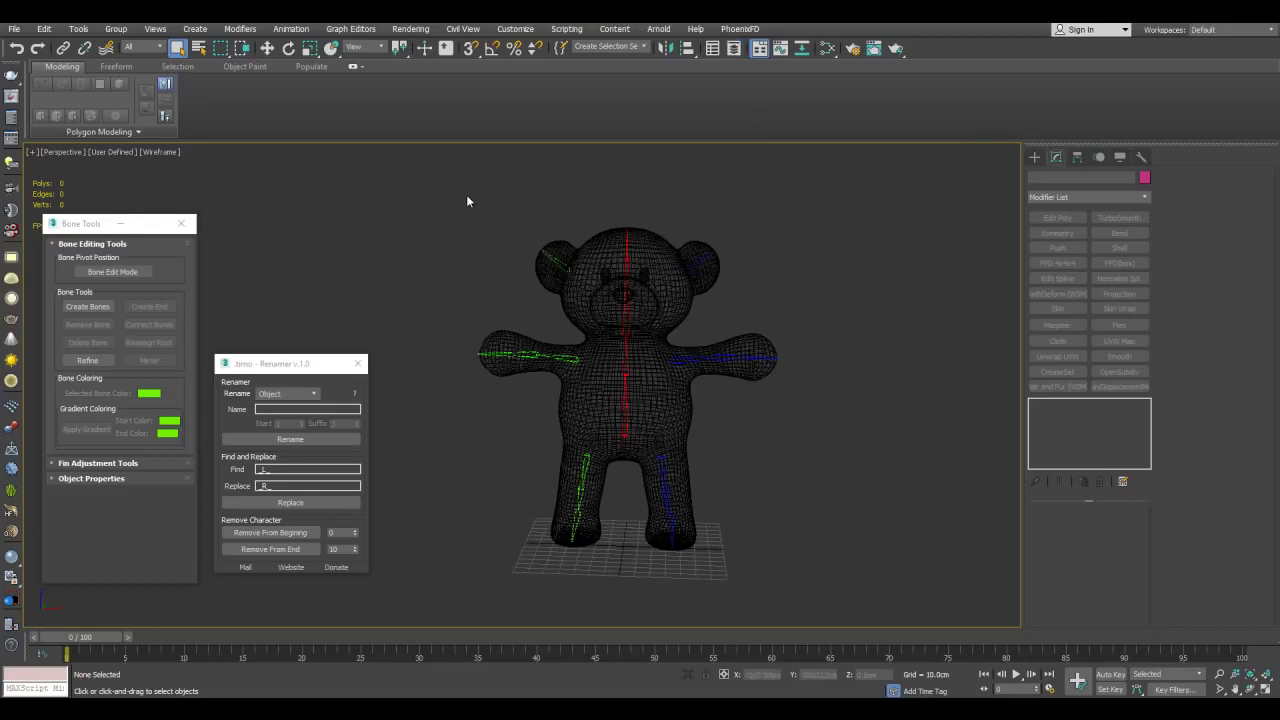
# Select all the skeleton bones without the bear mesh and isolate them.
pyautogui.moveTo(842, 596); pyautogui.dragTo(842, 597)
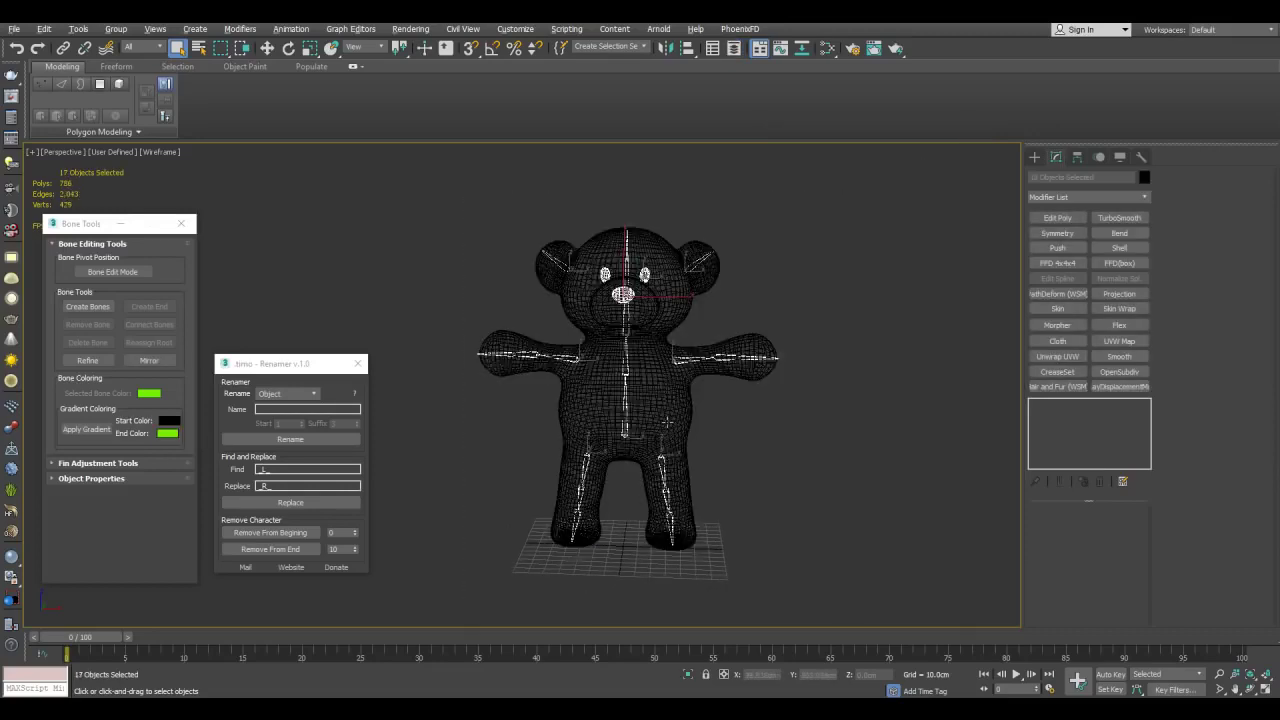
pyautogui.hotkey('alt', 'q')
pyautogui.click(616, 292)
pyautogui.keyDown('alt'); pyautogui.moveTo(616, 292); pyautogui.dragTo(663, 294, button='middle'); pyautogui.keyUp('alt')
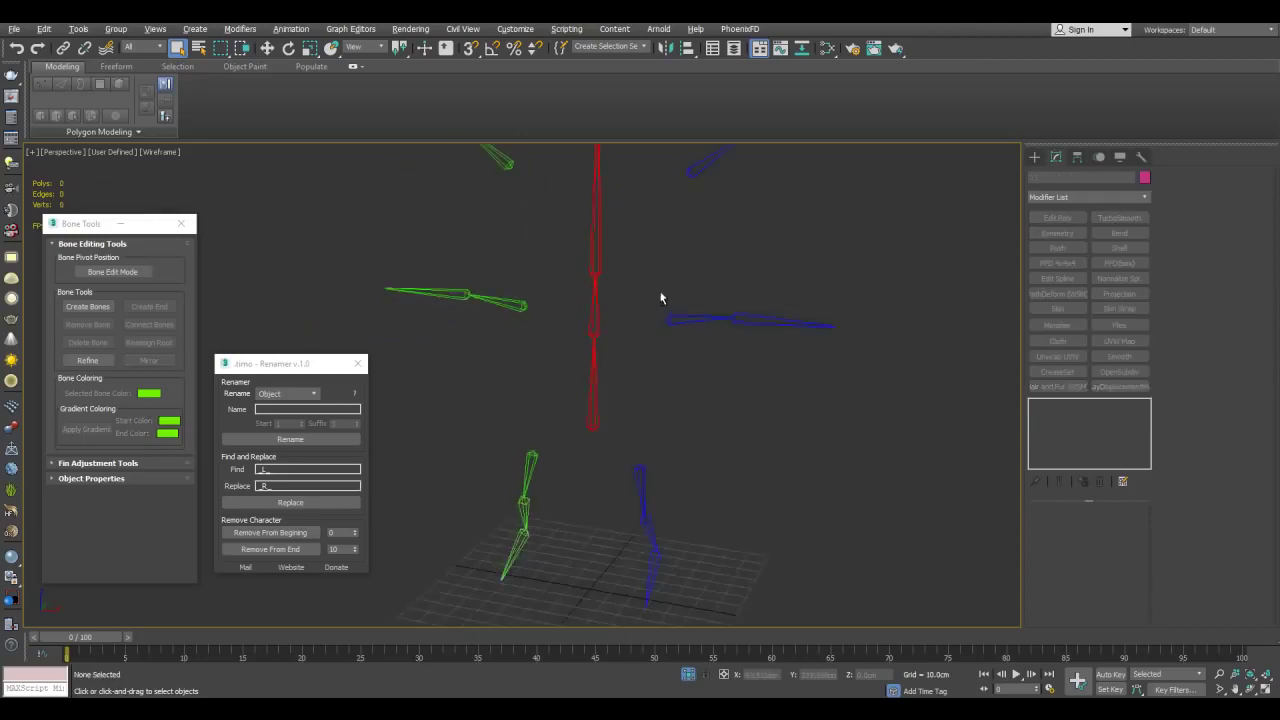
# Try moving the lowest spine bone to test which bones follow it, cancel the moves, and deselect it.
pyautogui.click(594, 402)
pyautogui.press('e')
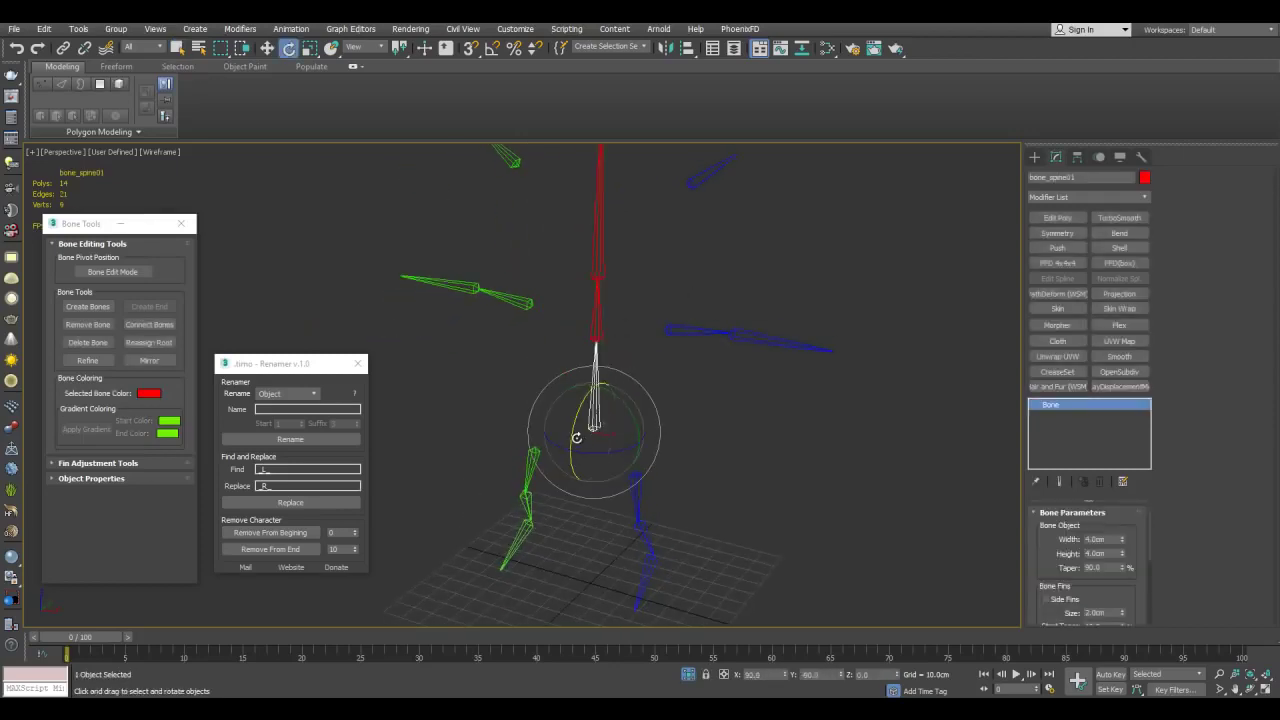
pyautogui.press('w')
pyautogui.moveTo(604, 420); pyautogui.dragTo(580, 454)
pyautogui.rightClick(580, 454)
pyautogui.keyDown('alt'); pyautogui.moveTo(580, 454); pyautogui.dragTo(641, 407, button='middle'); pyautogui.keyUp('alt')
pyautogui.moveTo(615, 422); pyautogui.dragTo(692, 347)
pyautogui.rightClick(692, 347)
pyautogui.press('q')
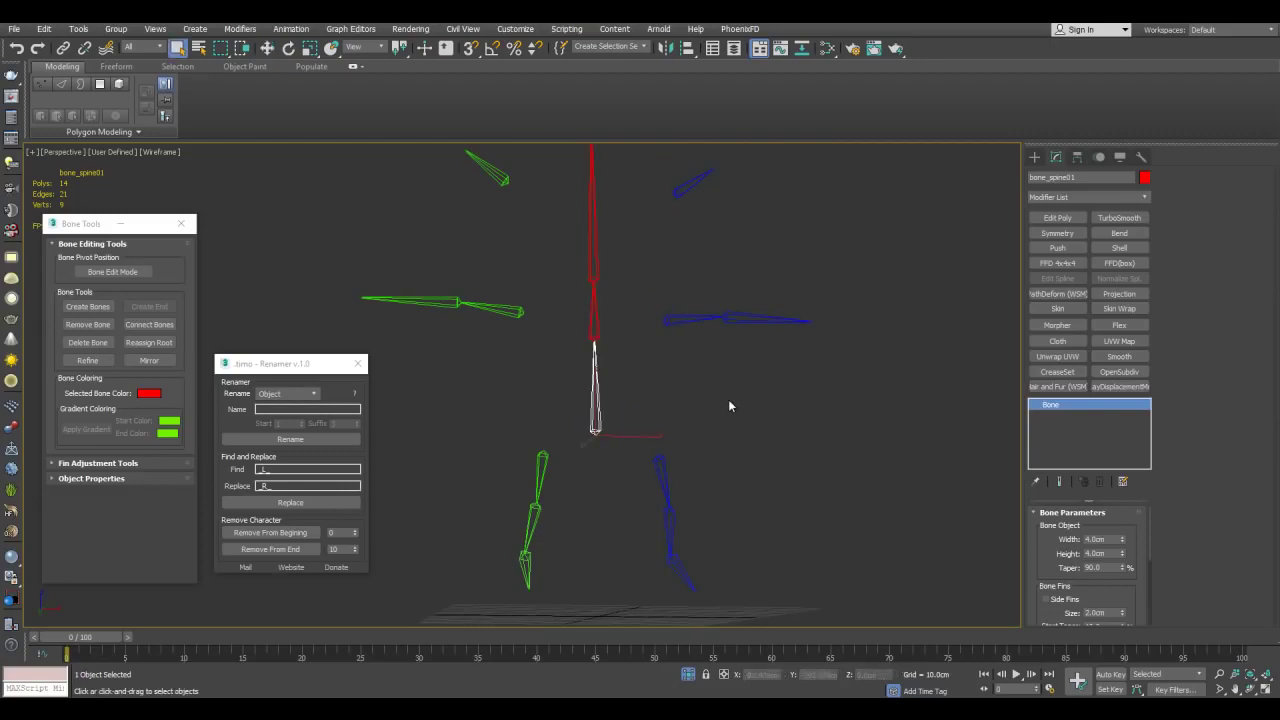
pyautogui.click(729, 403)
# Link the left and right thigh bones to the lowest spine bone as their parent.
pyautogui.keyDown('alt'); pyautogui.moveTo(729, 403); pyautogui.dragTo(711, 413, button='middle'); pyautogui.keyUp('alt')
pyautogui.moveTo(711, 413); pyautogui.dragTo(699, 369, button='middle')
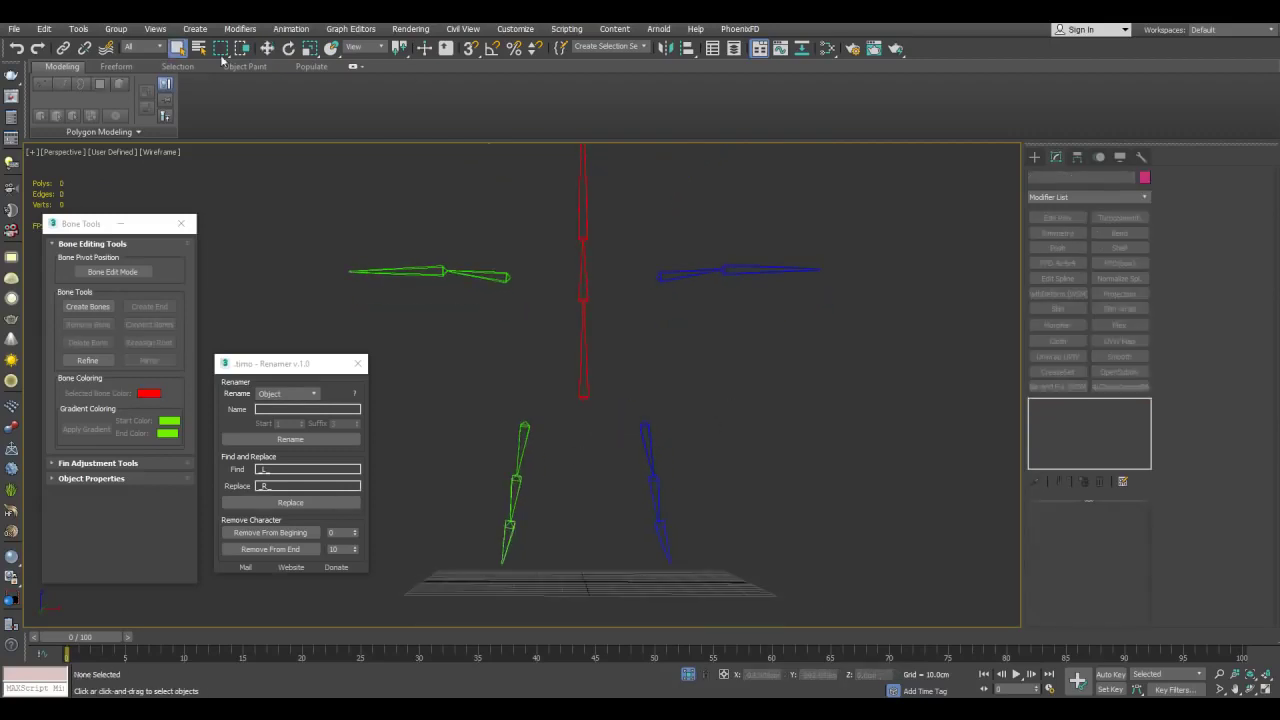
pyautogui.click(63, 49)
pyautogui.scroll(3, 634, 443)
pyautogui.moveTo(634, 443); pyautogui.dragTo(703, 390, button='middle')
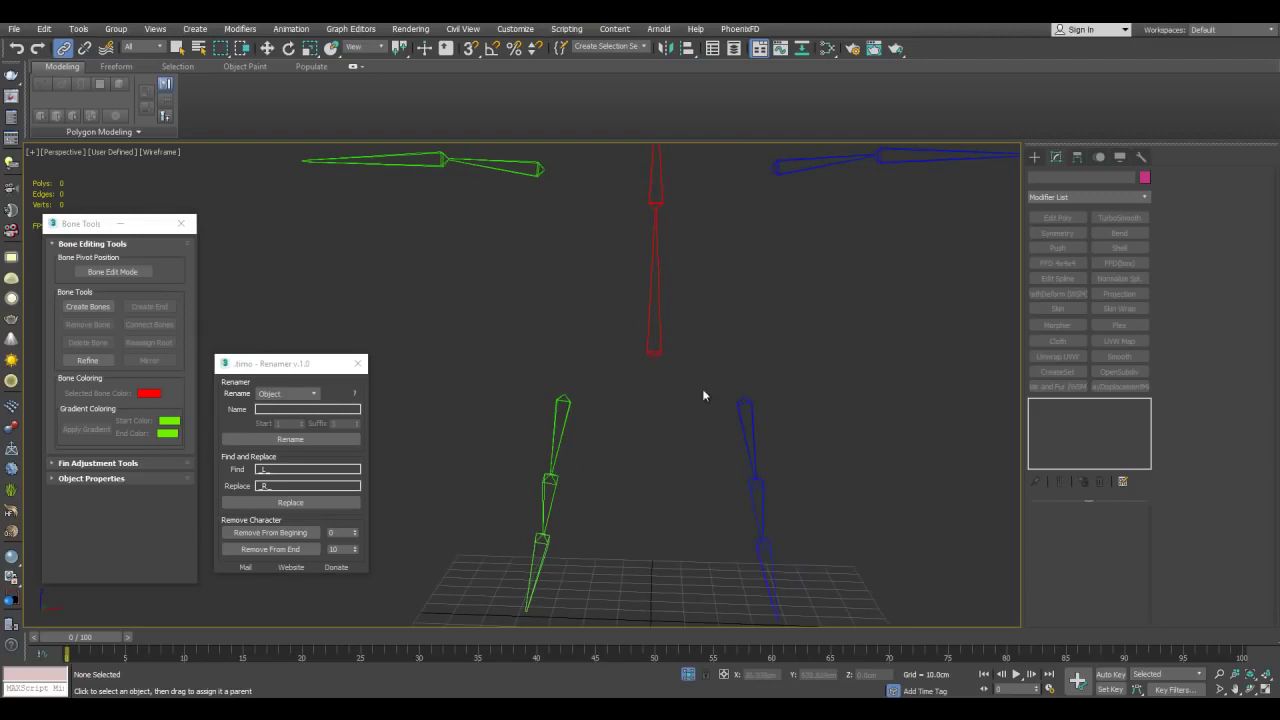
pyautogui.moveTo(745, 403); pyautogui.dragTo(654, 355)
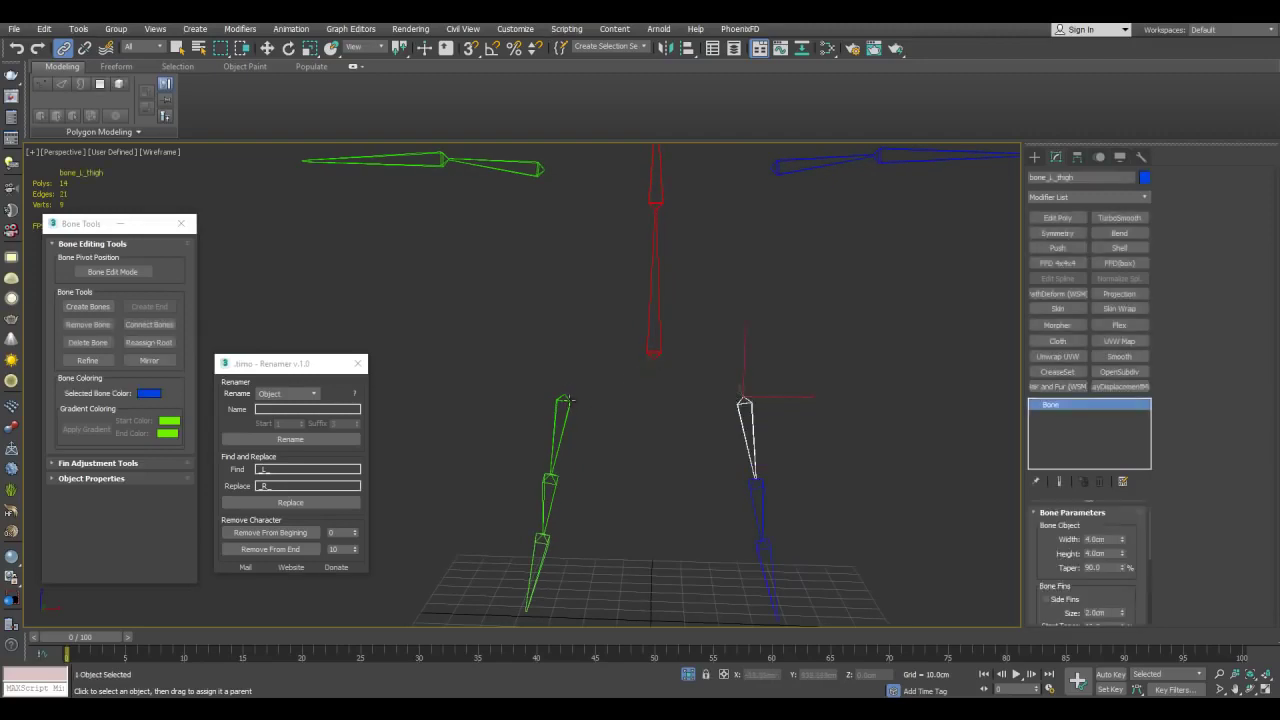
pyautogui.moveTo(564, 403); pyautogui.dragTo(654, 360)
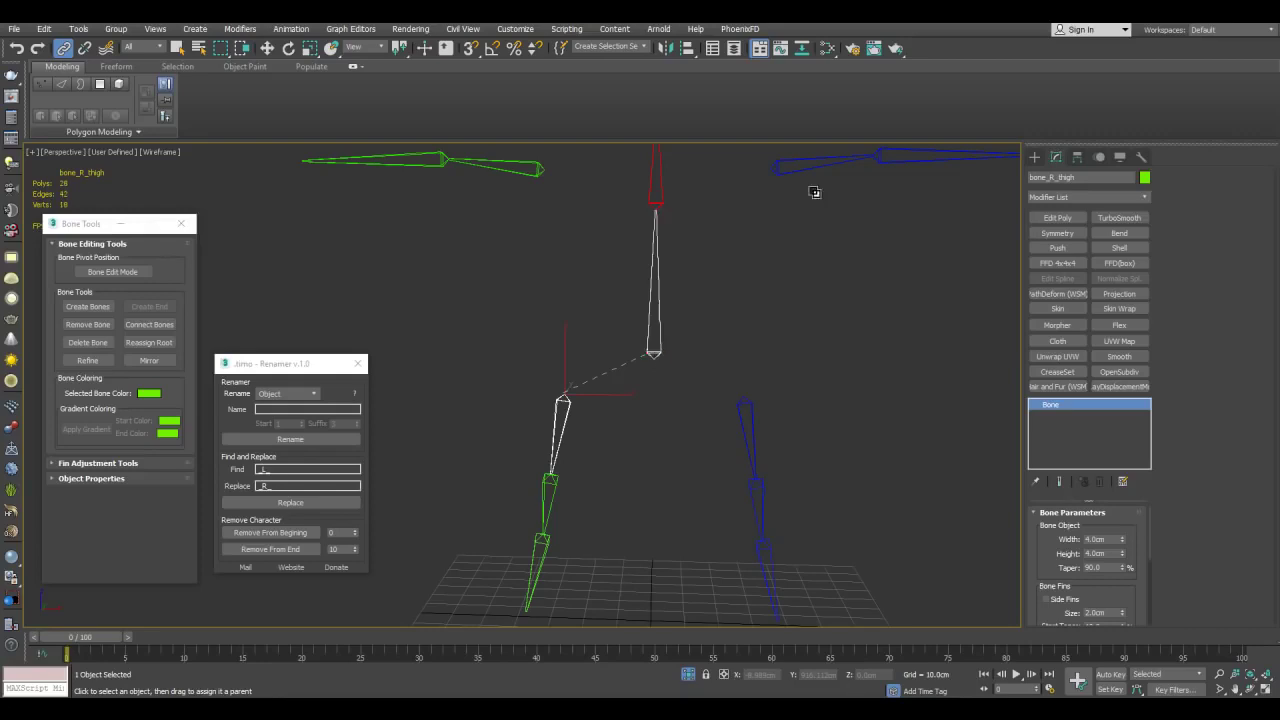
# Link the left and right bicep bones to the upper spine bone as their parent.
pyautogui.keyDown('alt'); pyautogui.moveTo(811, 191); pyautogui.dragTo(728, 370, button='middle'); pyautogui.keyUp('alt')
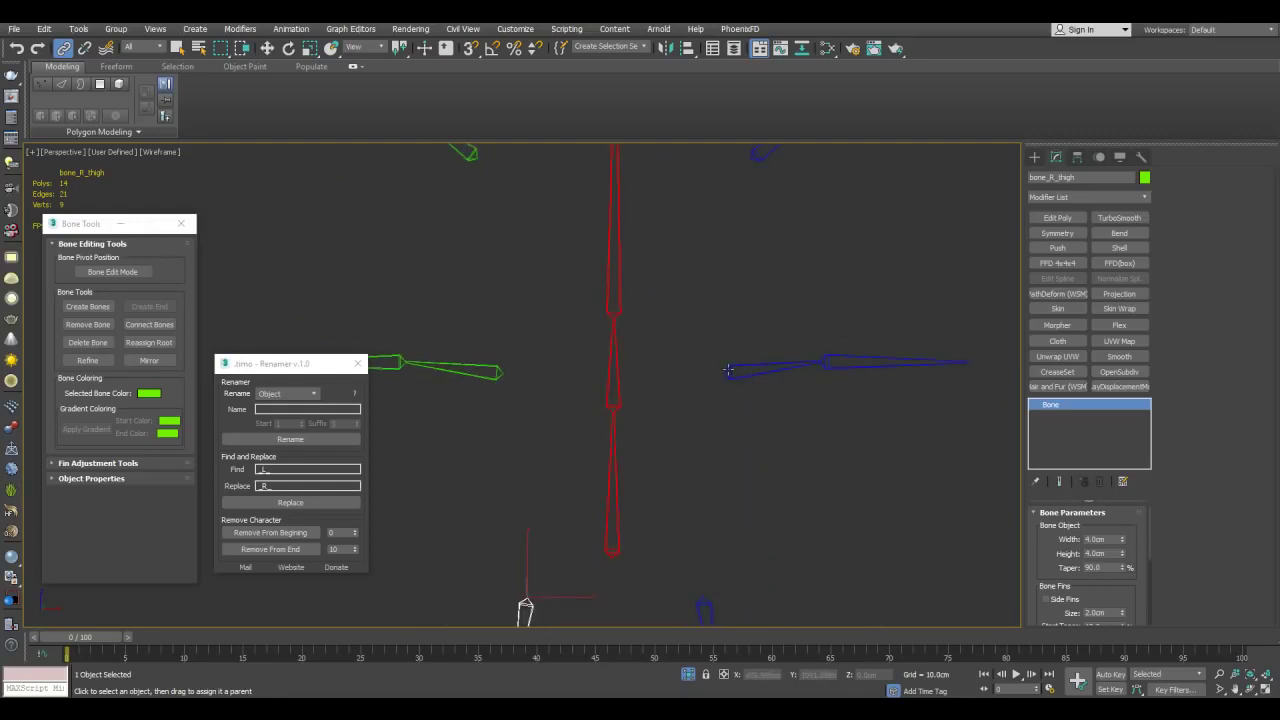
pyautogui.moveTo(728, 370); pyautogui.dragTo(624, 365)
pyautogui.keyDown('alt'); pyautogui.moveTo(548, 361); pyautogui.dragTo(588, 372, button='middle'); pyautogui.keyUp('alt')
pyautogui.moveTo(583, 356); pyautogui.dragTo(703, 353)
# Link the left and right ear bones to the head bone, and leave the Link tool with nothing selected.
pyautogui.keyDown('alt'); pyautogui.moveTo(792, 241); pyautogui.dragTo(799, 363, button='middle'); pyautogui.keyUp('alt')
pyautogui.moveTo(799, 363); pyautogui.dragTo(654, 380)
pyautogui.moveTo(531, 369); pyautogui.dragTo(547, 330, button='middle')
pyautogui.moveTo(547, 330); pyautogui.dragTo(673, 373)
pyautogui.scroll(-5, 690, 360)
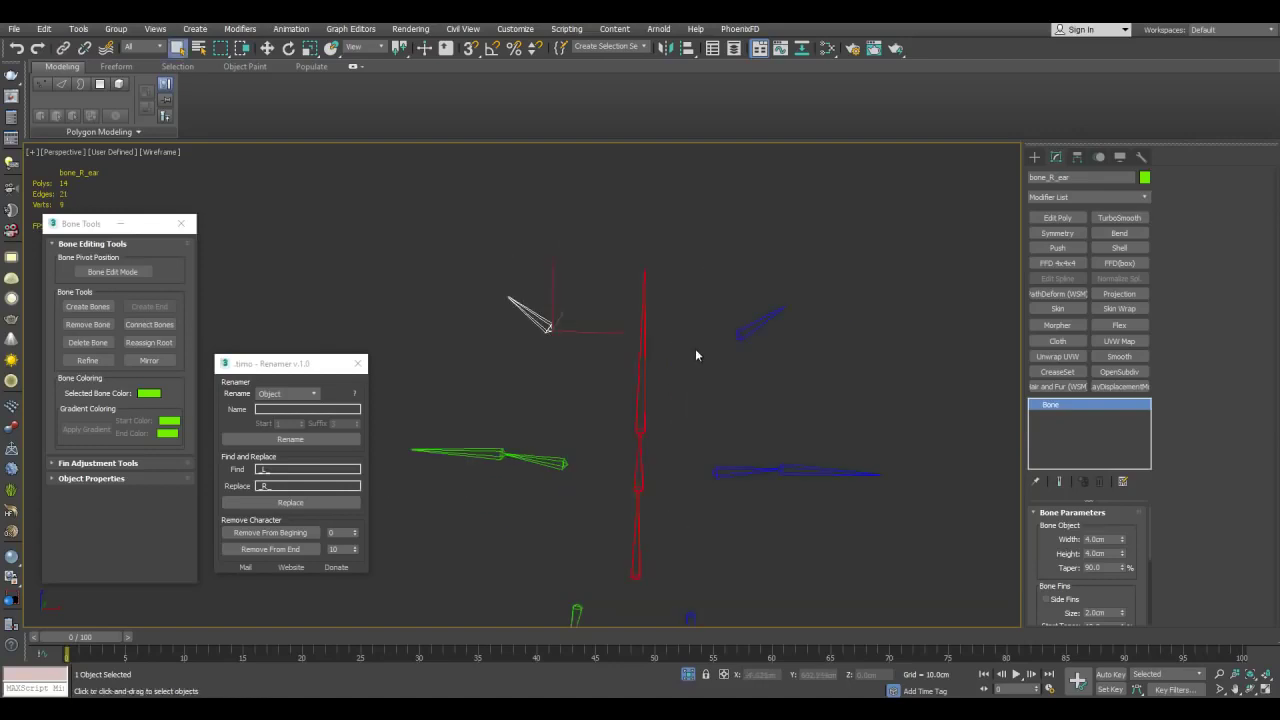
pyautogui.press('q')
pyautogui.click(738, 325)
# Select the lowest spine bone and prepare to rotate it to test the linked hierarchy.
pyautogui.scroll(-4, 743, 331)
pyautogui.moveTo(743, 331)
pyautogui.keyDown('alt'); pyautogui.mouseDown(button='middle')
pyautogui.moveTo(754, 317)
pyautogui.moveTo(720, 340)
pyautogui.moveTo(780, 380)
pyautogui.moveTo(686, 366)
pyautogui.moveTo(742, 355)
pyautogui.mouseUp(button='middle'); pyautogui.keyUp('alt')
pyautogui.scroll(4, 754, 317)
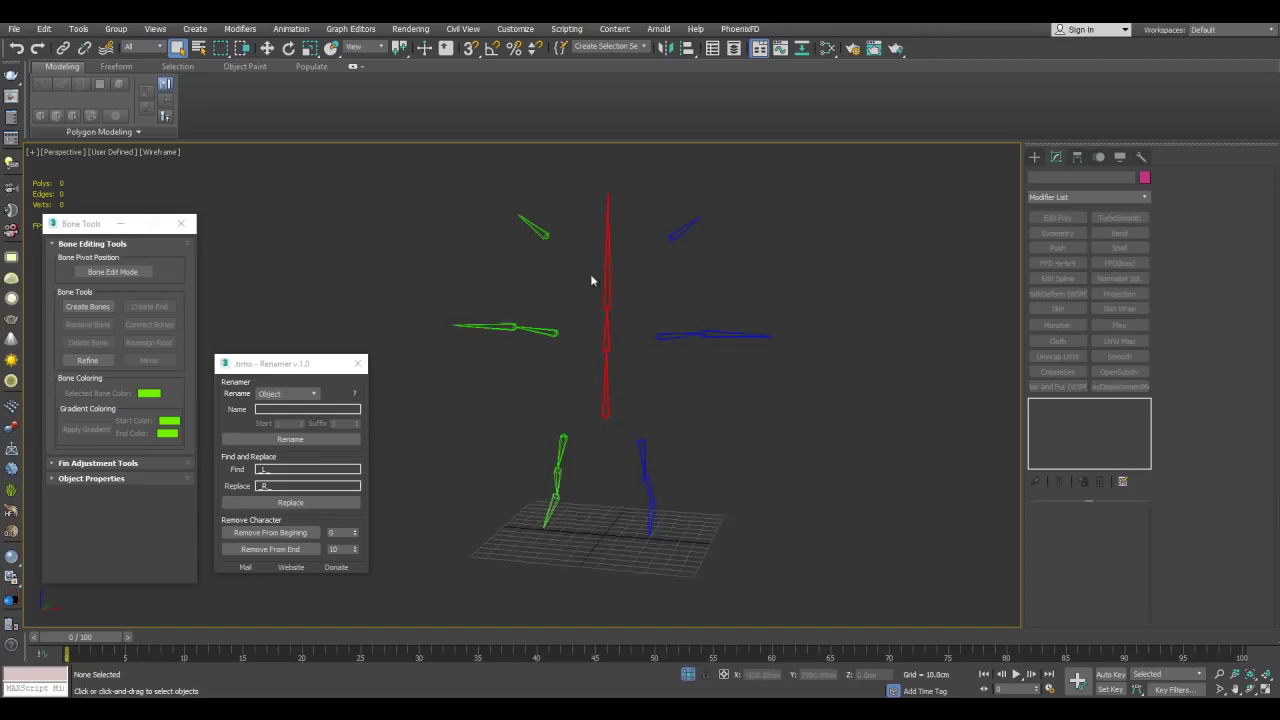
pyautogui.press('w')
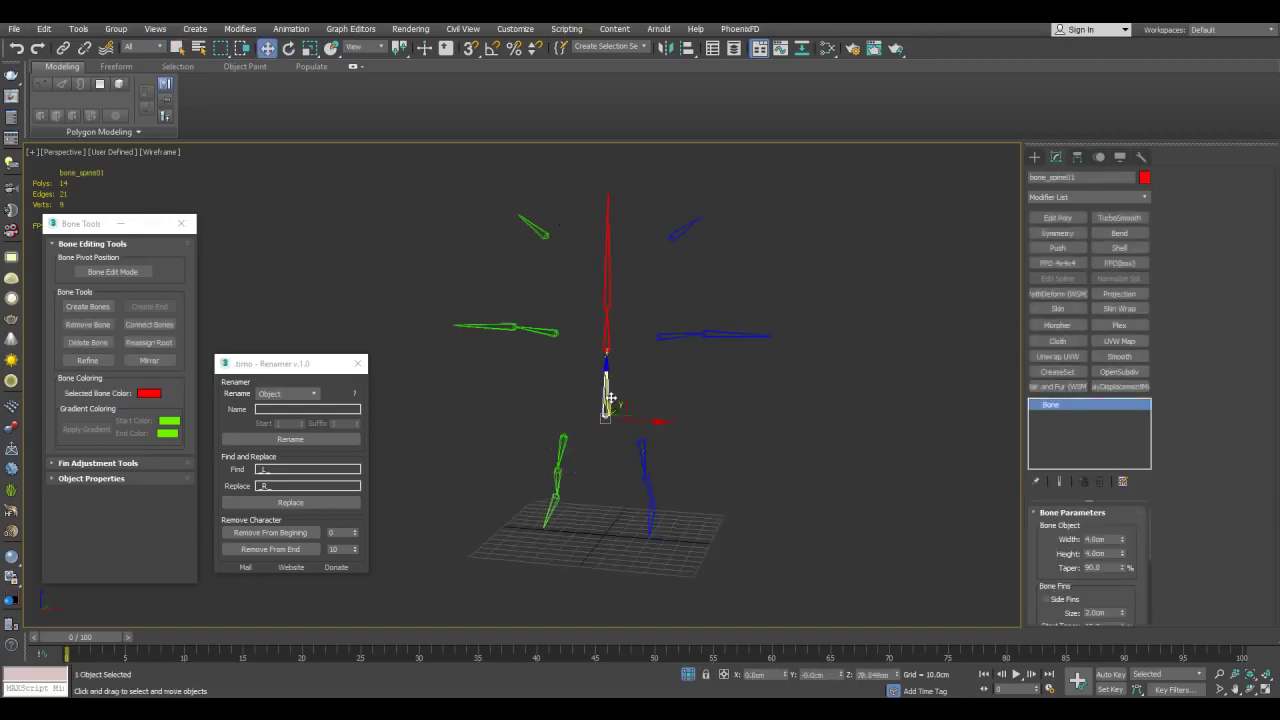
pyautogui.press('e')
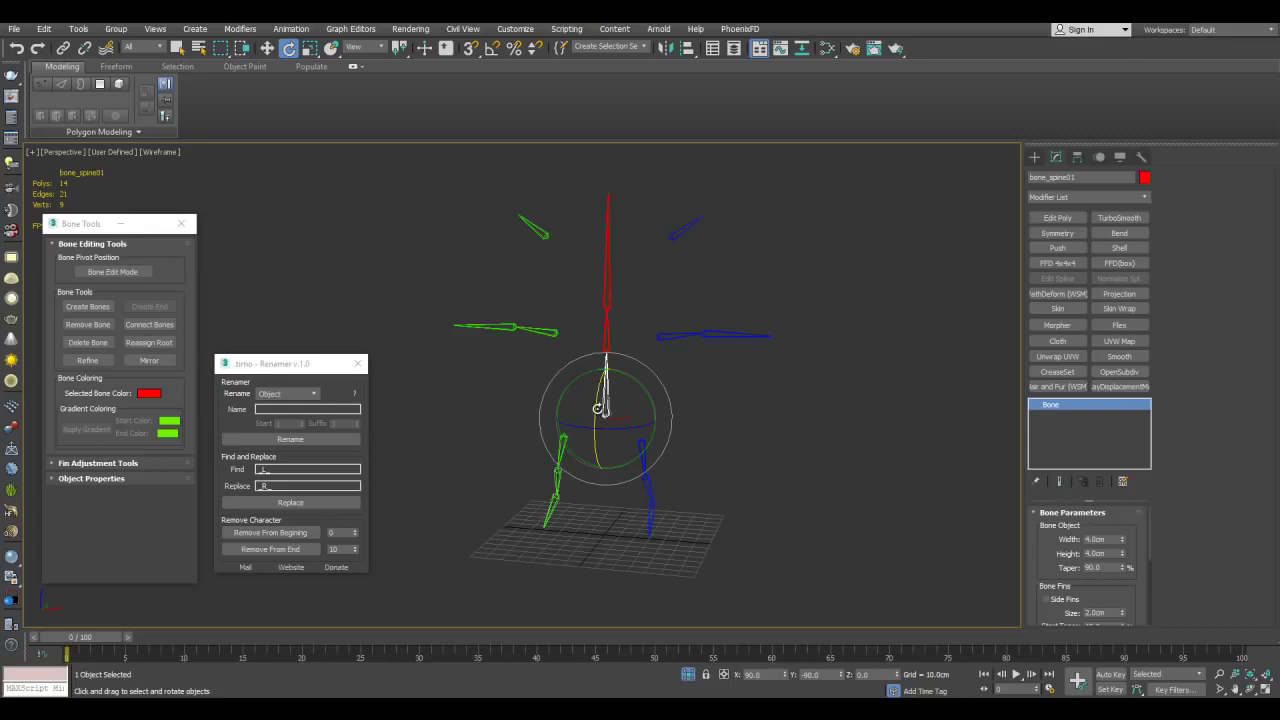